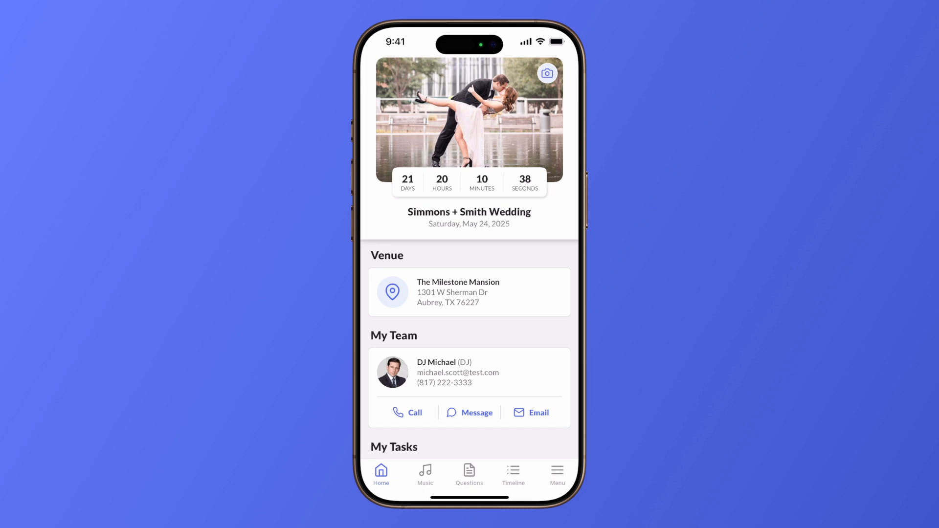
Try the call and text message options for the DJ under My Team, cancelling each one.
{"action": "left_click", "coordinate": [408, 412]}
{"action": "left_click", "coordinate": [469, 468]}
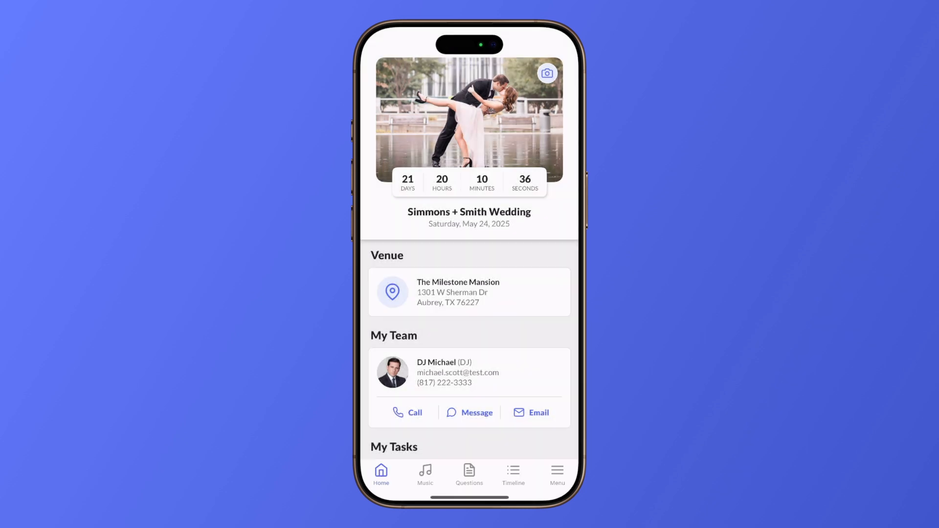
{"action": "left_click", "coordinate": [470, 412]}
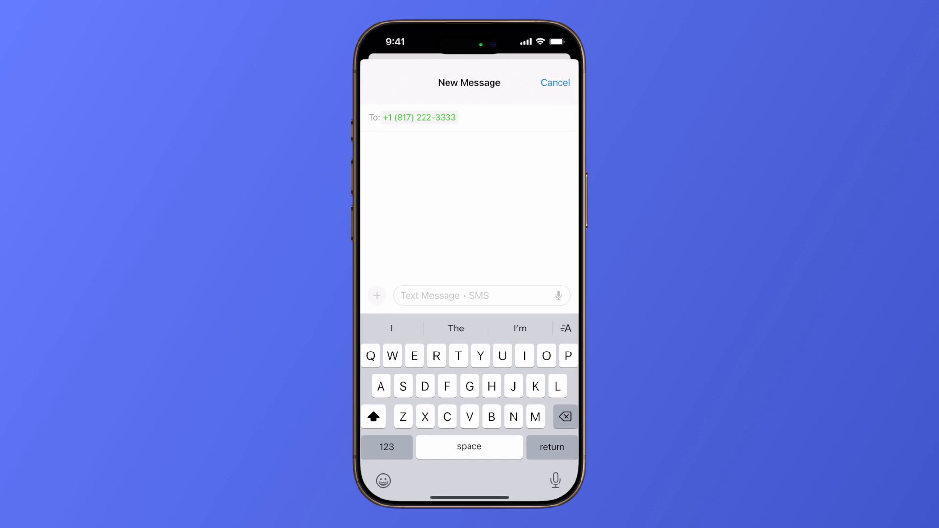
{"action": "left_click", "coordinate": [555, 101]}
Examine the ceremony and reception special events offered in the Music section, and close the list without selecting any.
{"action": "left_click", "coordinate": [425, 472]}
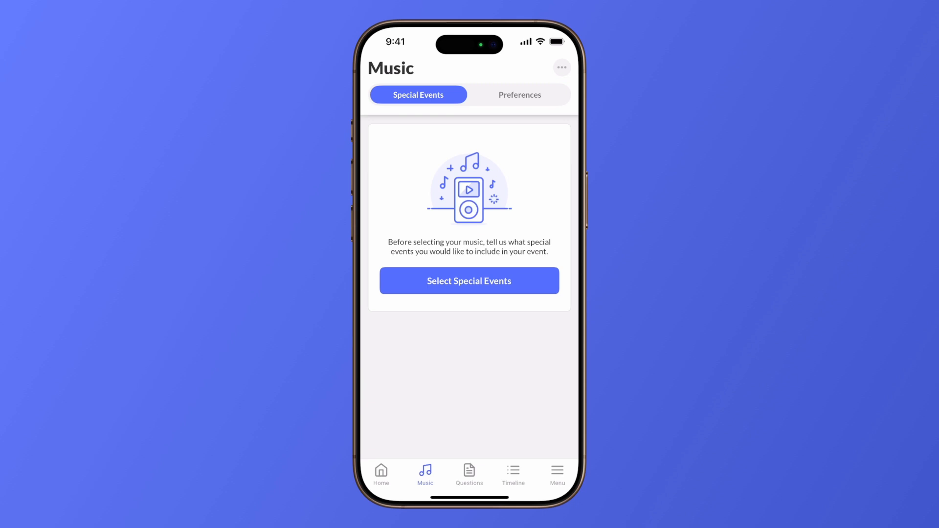
{"action": "left_click", "coordinate": [469, 281]}
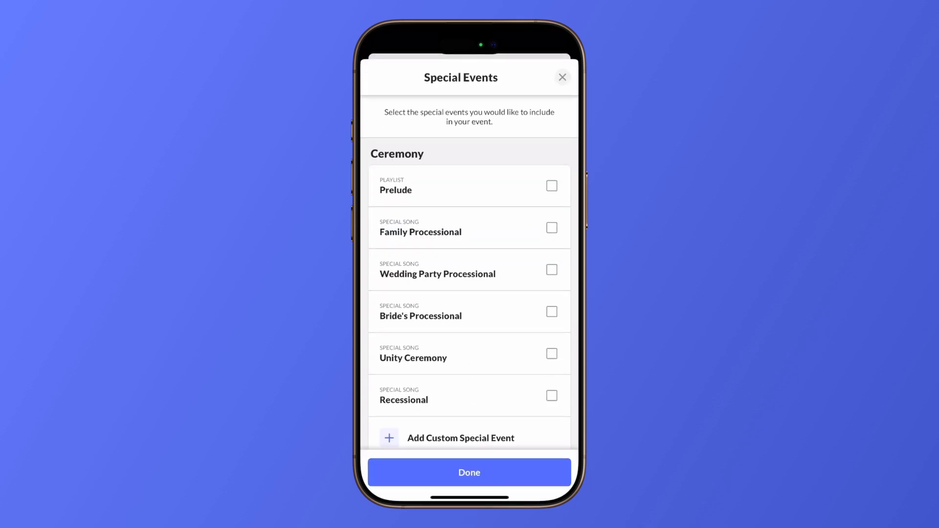
{"action": "scroll", "coordinate": [470, 395], "scroll_direction": "down", "scroll_amount": 3}
{"action": "scroll", "coordinate": [469, 273], "scroll_direction": "down", "scroll_amount": 7}
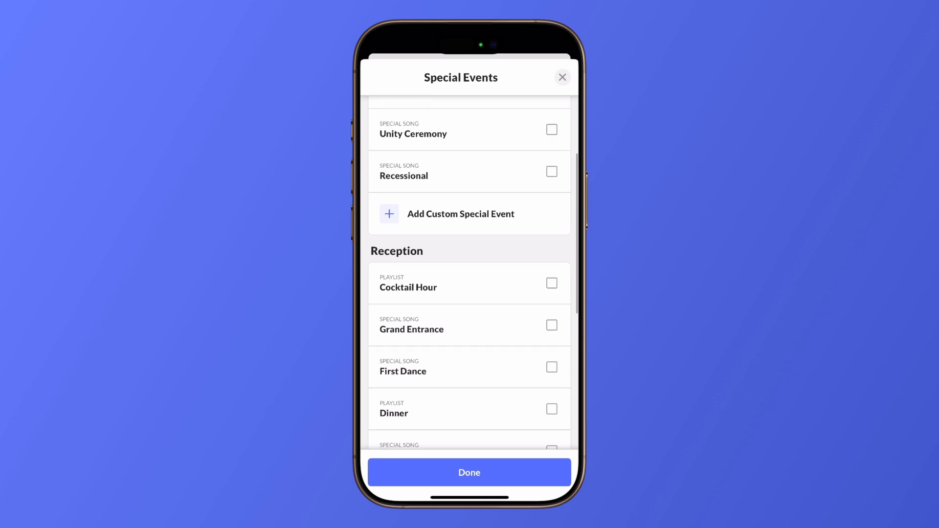
{"action": "scroll", "coordinate": [469, 269], "scroll_direction": "down", "scroll_amount": 4}
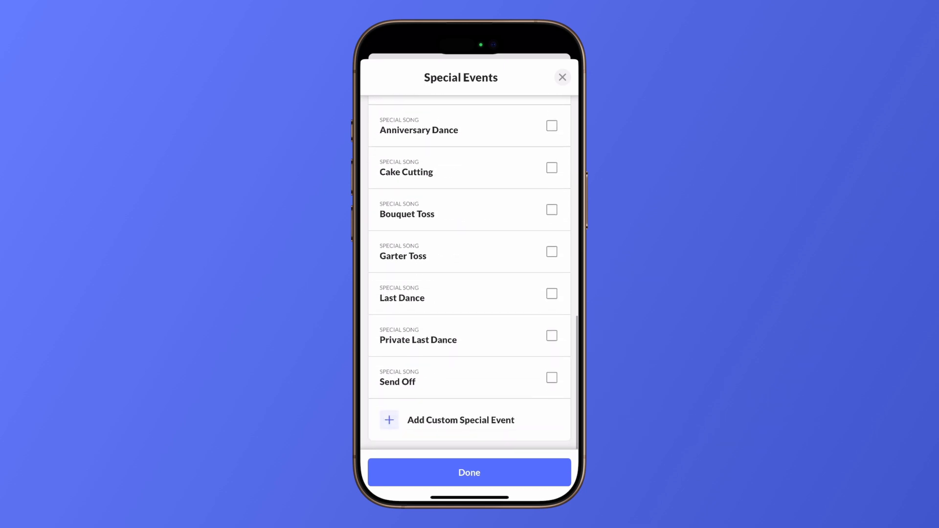
{"action": "scroll", "coordinate": [469, 269], "scroll_direction": "up", "scroll_amount": 11}
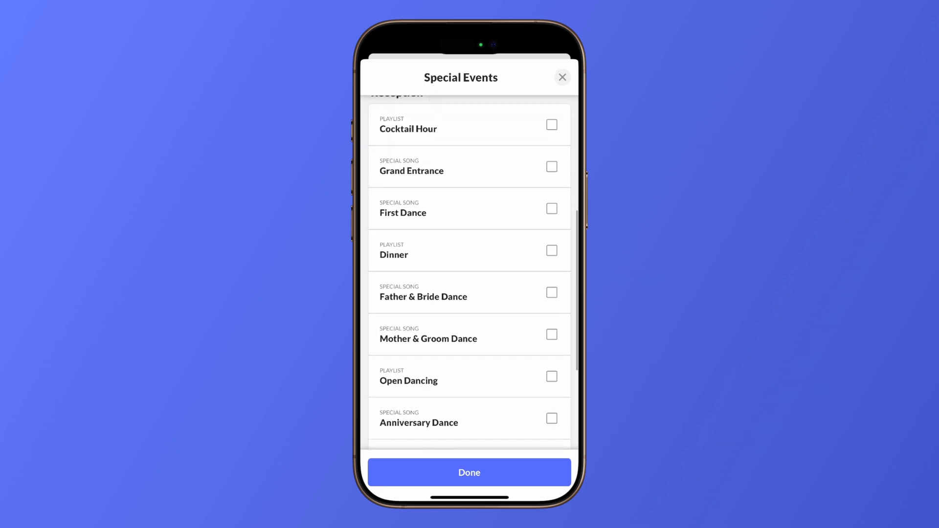
{"action": "scroll", "coordinate": [470, 273], "scroll_direction": "up", "scroll_amount": 3}
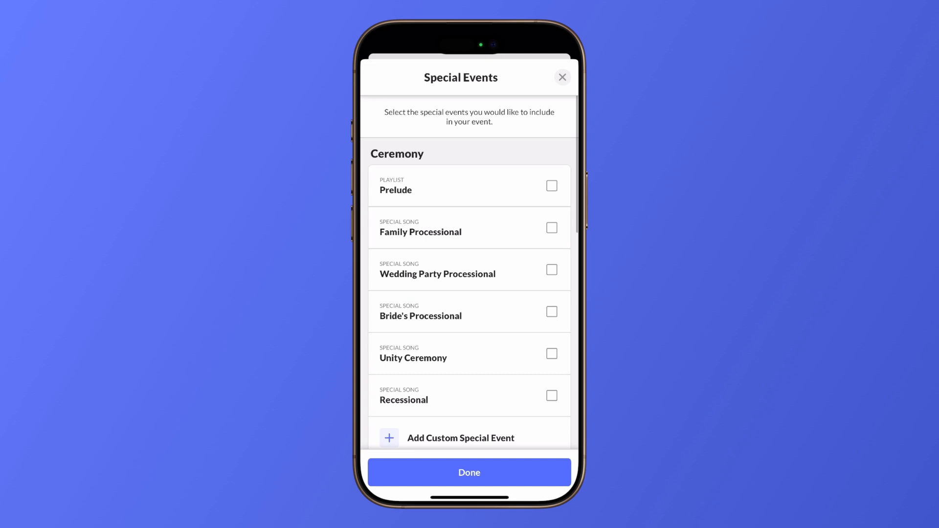
{"action": "left_click", "coordinate": [469, 472]}
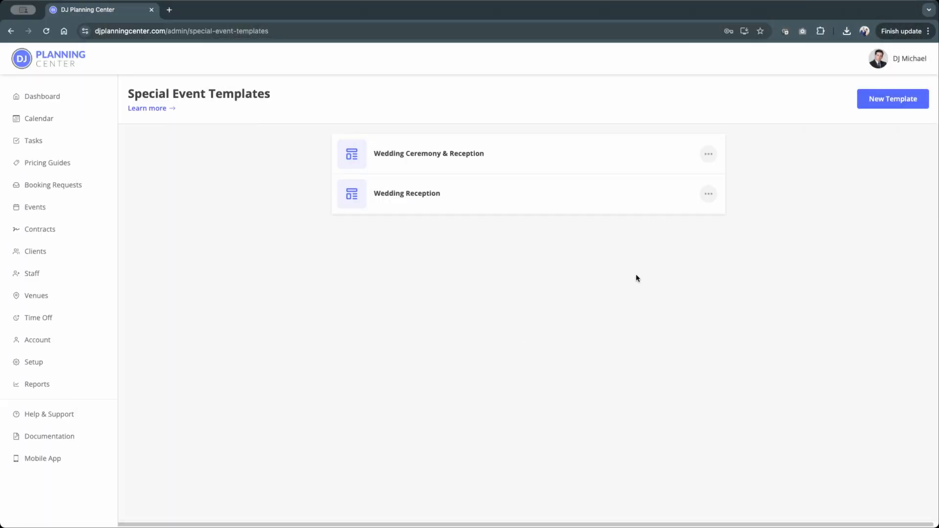
Check which DJ Planning Center starter templates are offered for a new special event template, and close the form without creating one.
{"action": "left_click", "coordinate": [883, 105]}
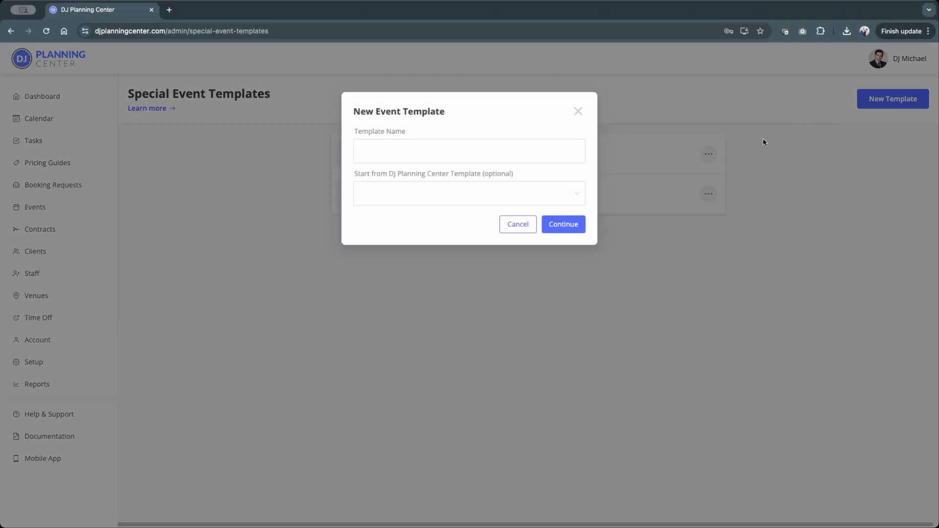
{"action": "left_click", "coordinate": [546, 191]}
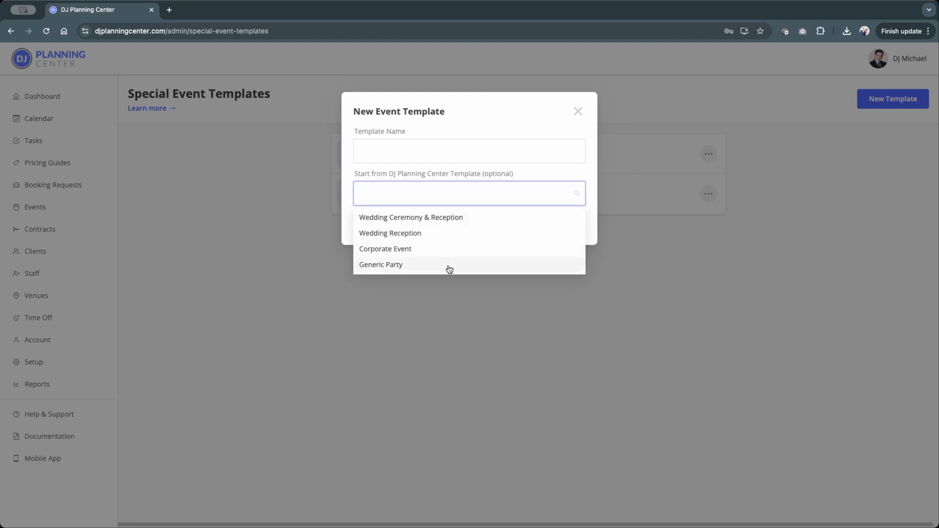
{"action": "left_click", "coordinate": [577, 112]}
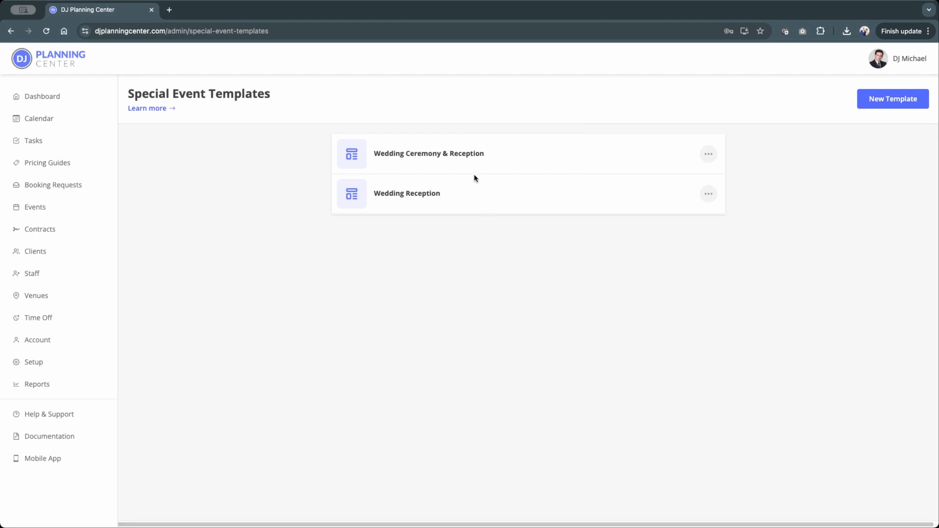
Open the Wedding Ceremony & Reception template and review its ceremony and reception special events.
{"action": "left_click", "coordinate": [467, 157]}
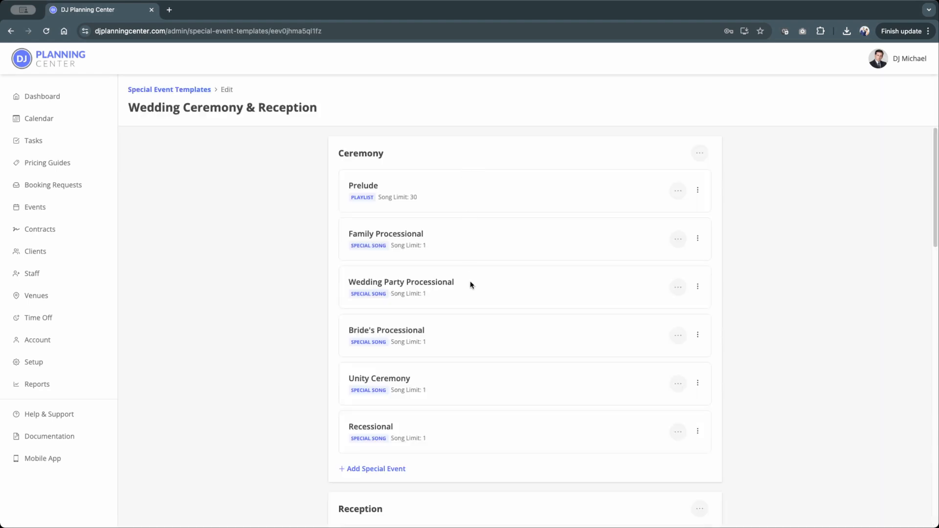
{"action": "scroll", "coordinate": [469, 283], "scroll_direction": "down", "scroll_amount": 6}
{"action": "scroll", "coordinate": [469, 285], "scroll_direction": "down", "scroll_amount": 11}
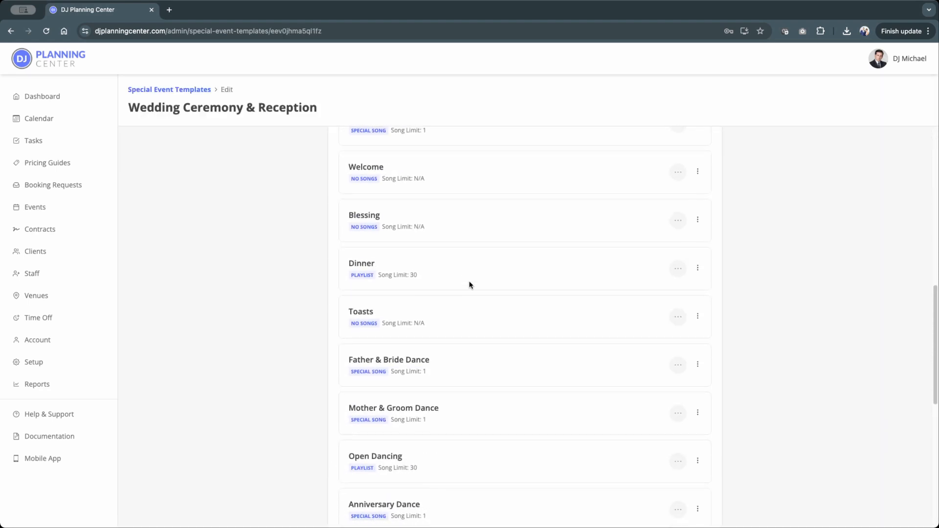
{"action": "scroll", "coordinate": [470, 284], "scroll_direction": "down", "scroll_amount": 2}
{"action": "scroll", "coordinate": [470, 284], "scroll_direction": "up", "scroll_amount": 16}
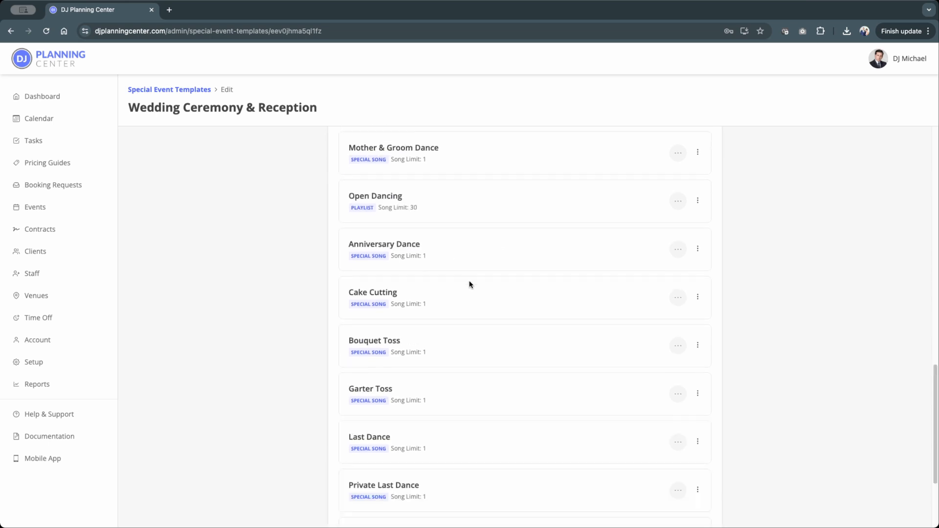
{"action": "scroll", "coordinate": [469, 285], "scroll_direction": "down", "scroll_amount": 3}
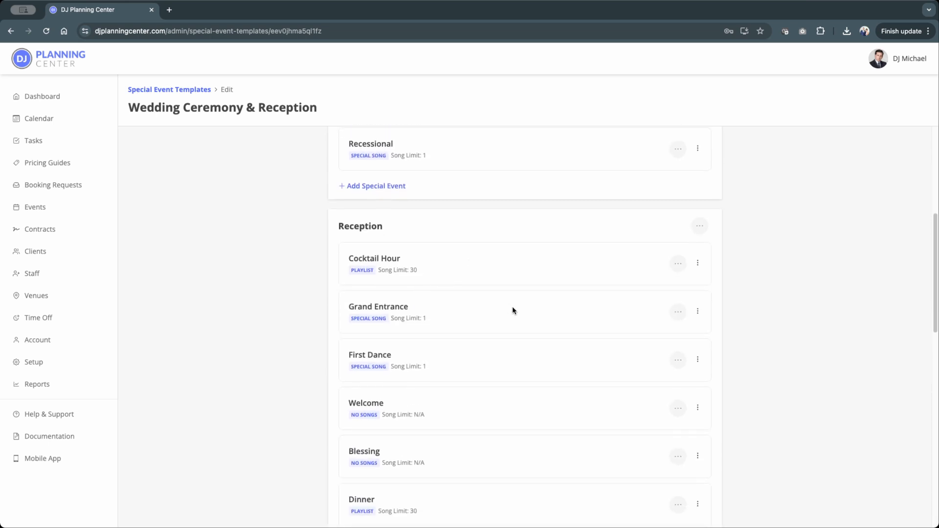
Inspect the settings of the Grand Entrance and Cocktail Hour special events under Reception, cancelling out of each.
{"action": "mouse_move", "coordinate": [512, 306]}
{"action": "left_mouse_down"}
{"action": "mouse_move", "coordinate": [511, 359]}
{"action": "mouse_move", "coordinate": [507, 304]}
{"action": "left_mouse_up"}
{"action": "left_click", "coordinate": [467, 309]}
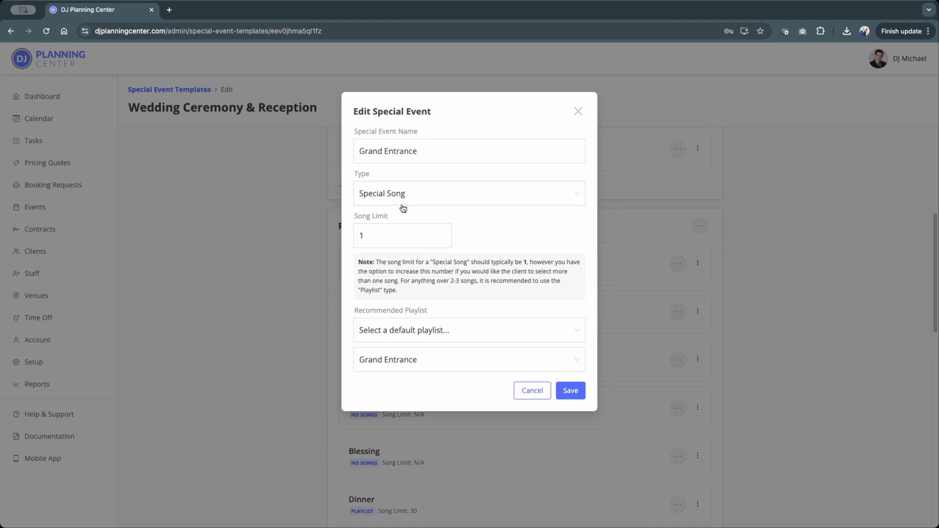
{"action": "left_click", "coordinate": [531, 389]}
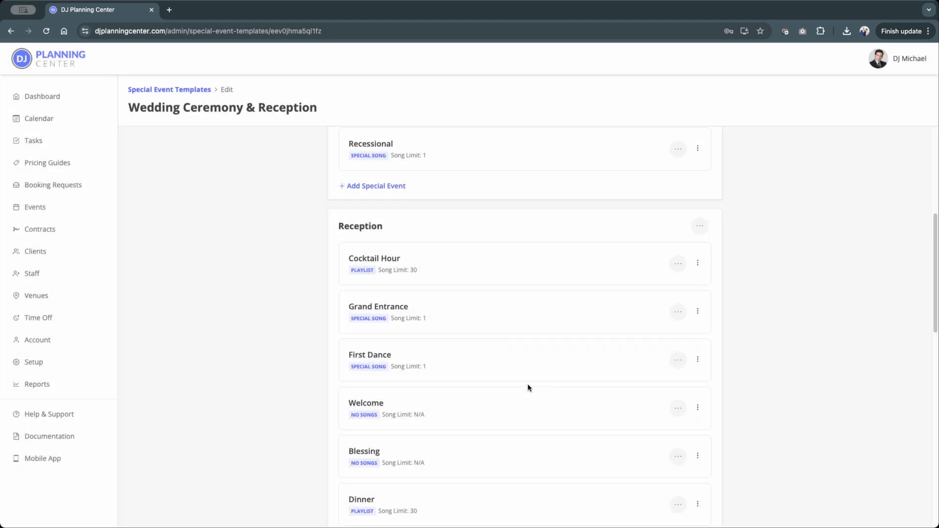
{"action": "left_click", "coordinate": [408, 269]}
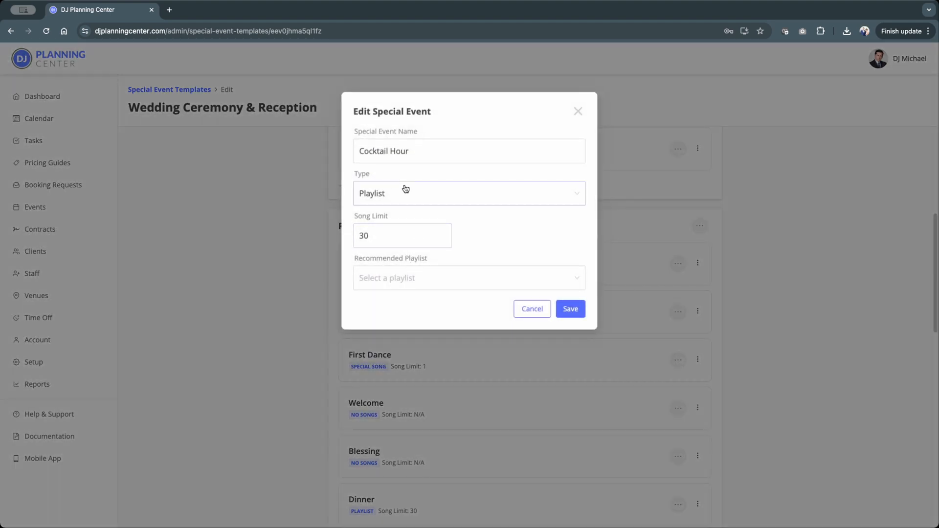
{"action": "left_click", "coordinate": [521, 309]}
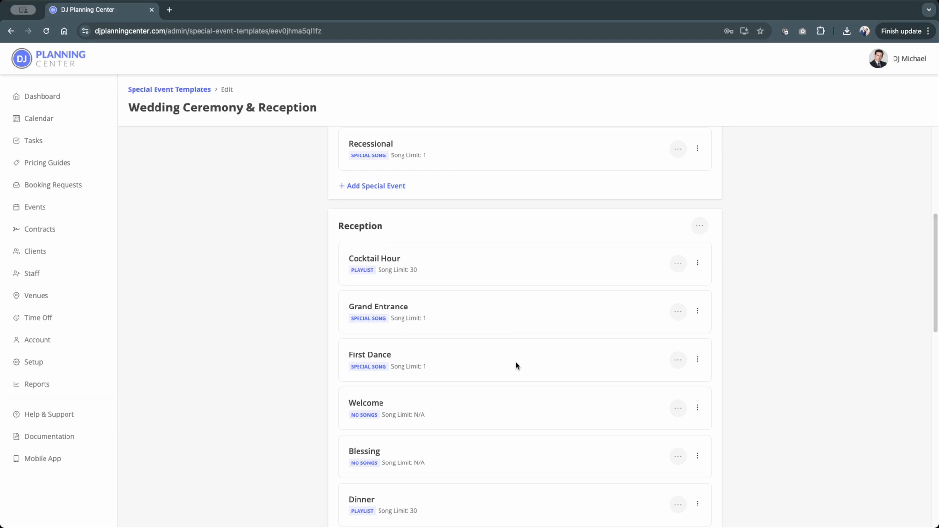
Open the Grand Entrance special event for editing and examine its song limit.
{"action": "left_click", "coordinate": [447, 314]}
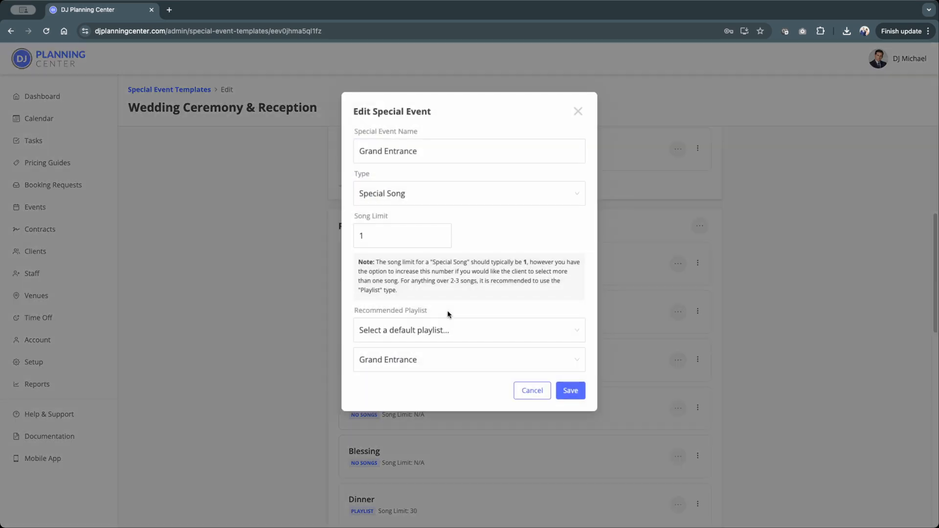
{"action": "double_click", "coordinate": [384, 232]}
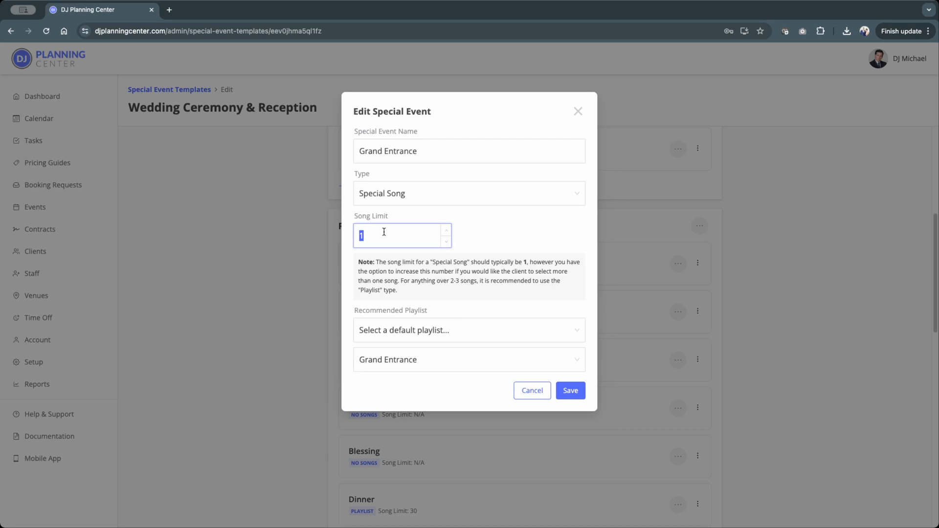
{"action": "left_click", "coordinate": [513, 238]}
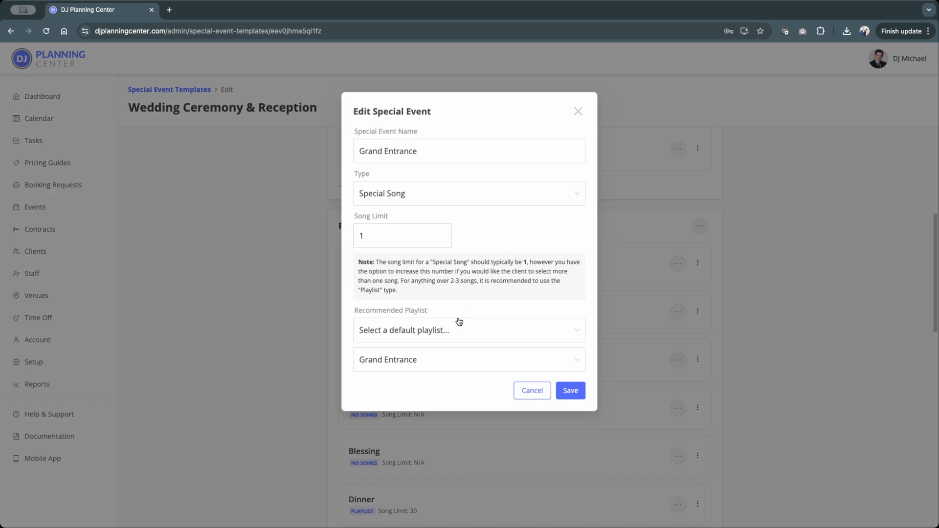
Look through the default playlists available as the recommended playlist for Grand Entrance, and close its settings without saving.
{"action": "left_click", "coordinate": [446, 331]}
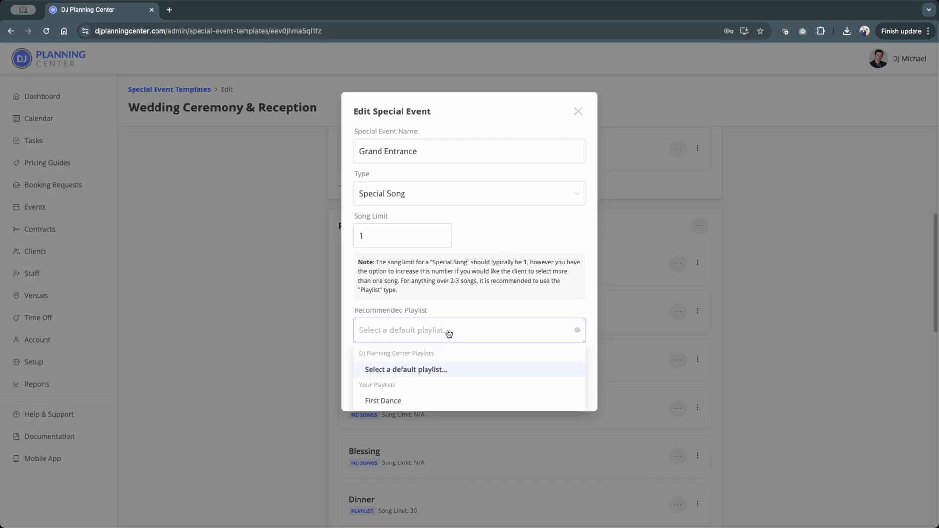
{"action": "left_click", "coordinate": [423, 370]}
{"action": "left_click", "coordinate": [424, 361]}
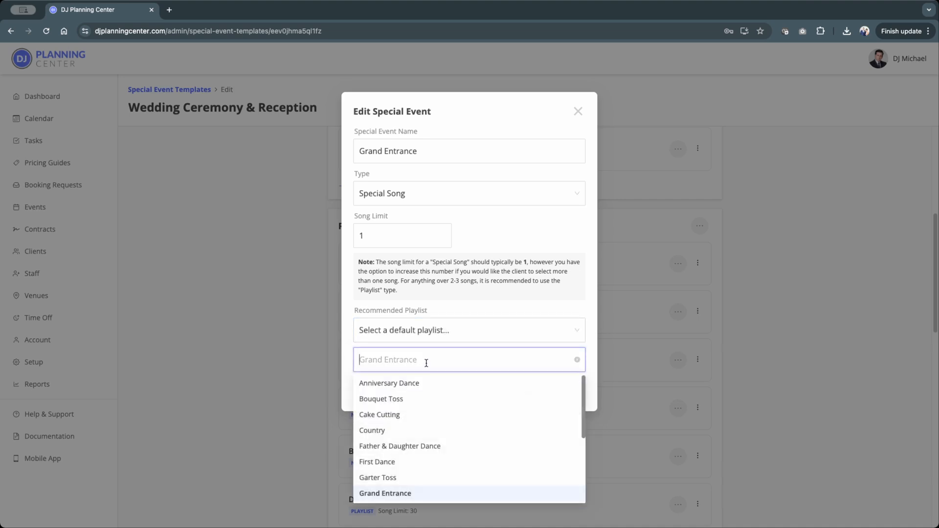
{"action": "scroll", "coordinate": [425, 430], "scroll_direction": "down", "scroll_amount": 5}
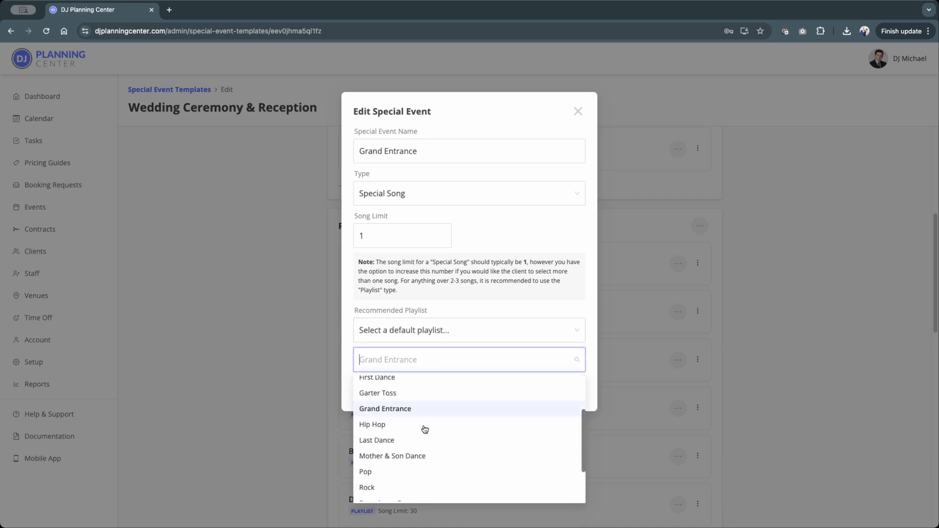
{"action": "scroll", "coordinate": [424, 429], "scroll_direction": "down", "scroll_amount": 2}
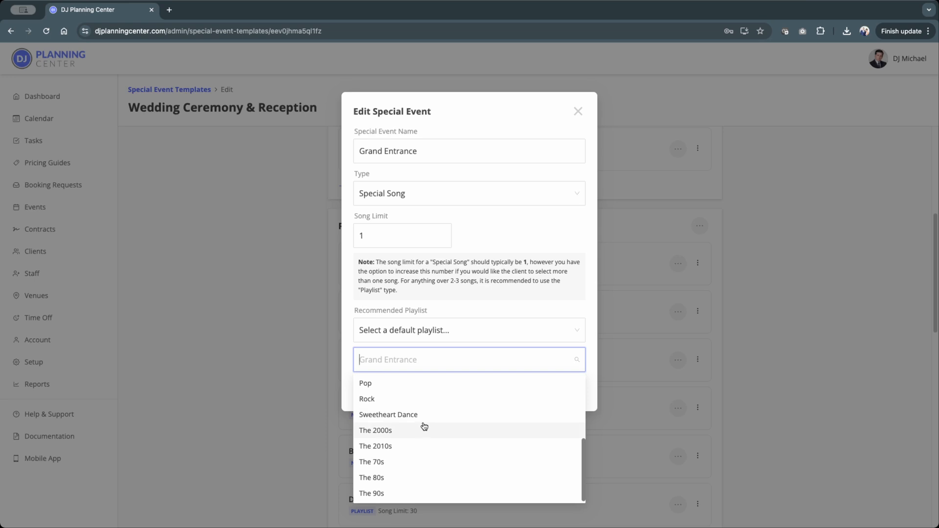
{"action": "scroll", "coordinate": [423, 426], "scroll_direction": "up", "scroll_amount": 2}
{"action": "scroll", "coordinate": [424, 427], "scroll_direction": "up", "scroll_amount": 3}
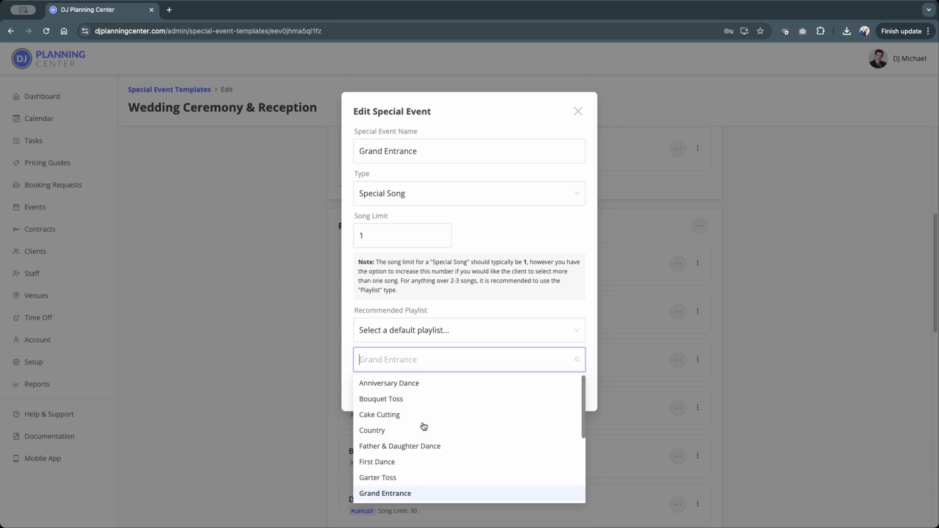
{"action": "left_click", "coordinate": [518, 309]}
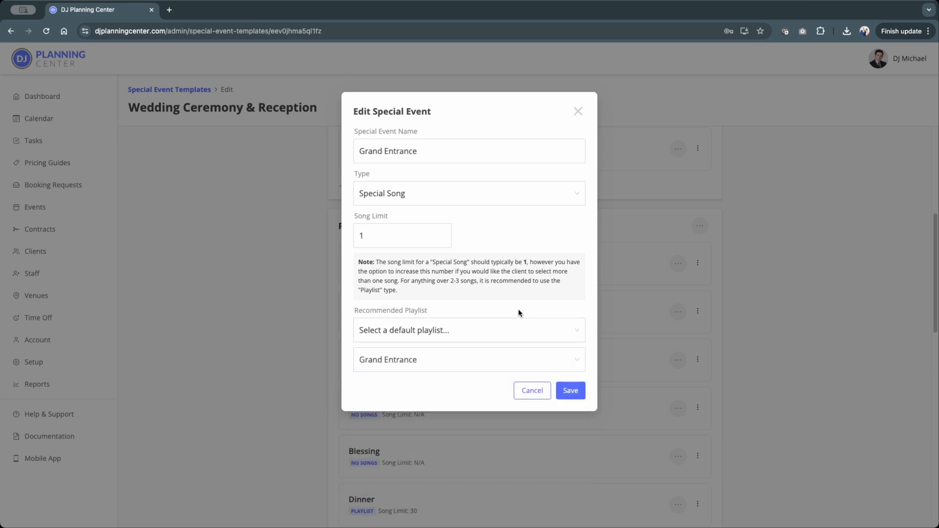
{"action": "left_click", "coordinate": [530, 390]}
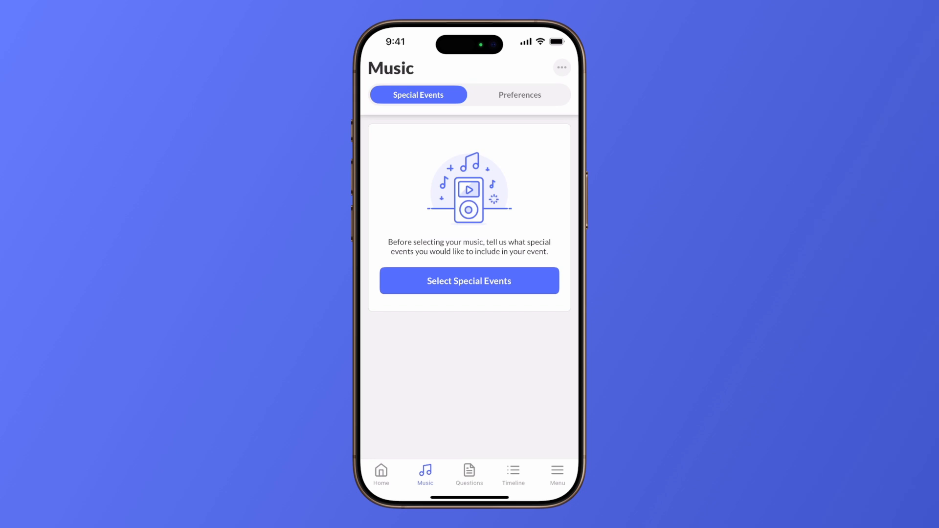
Switch to the mobile app and select Cocktail Hour, Grand Entrance and First Dance as the reception's special events.
{"action": "left_click", "coordinate": [470, 281]}
{"action": "scroll", "coordinate": [470, 274], "scroll_direction": "down", "scroll_amount": 4}
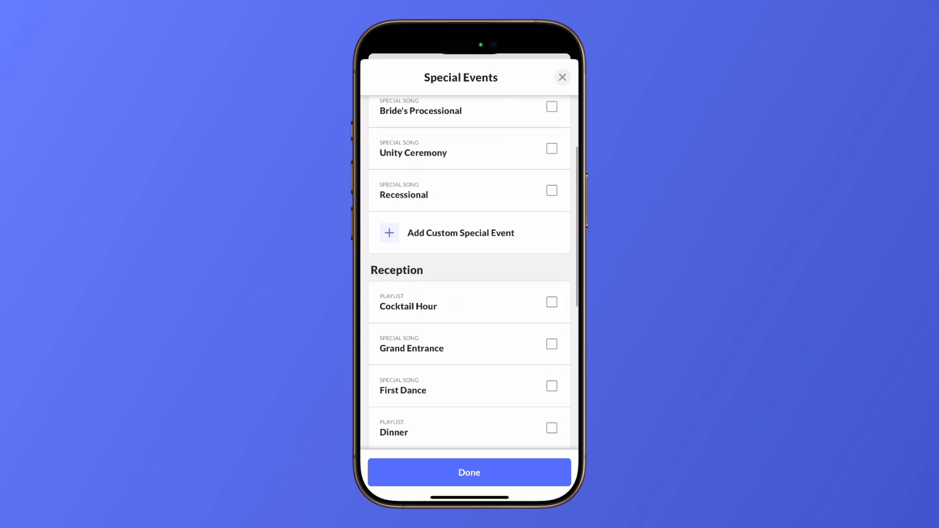
{"action": "left_click", "coordinate": [551, 281]}
{"action": "left_click", "coordinate": [551, 323]}
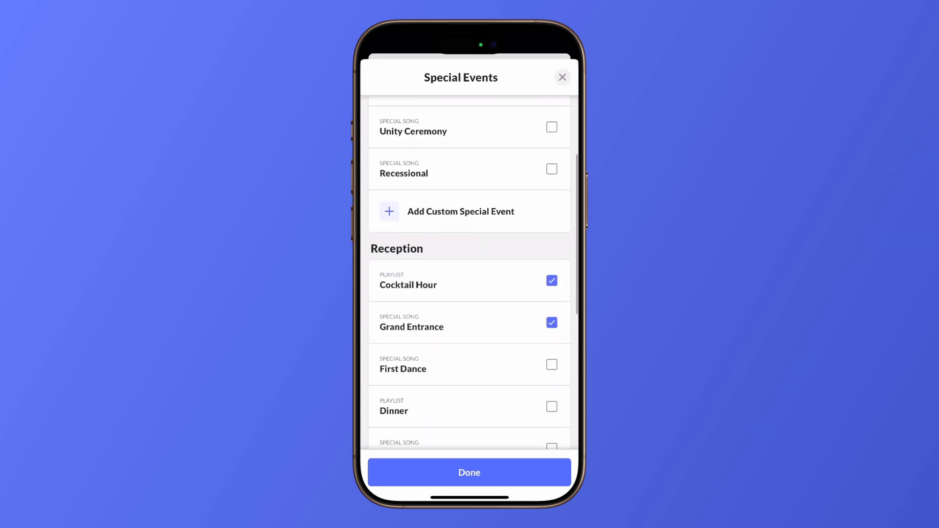
{"action": "left_click", "coordinate": [552, 365]}
{"action": "left_click", "coordinate": [470, 473]}
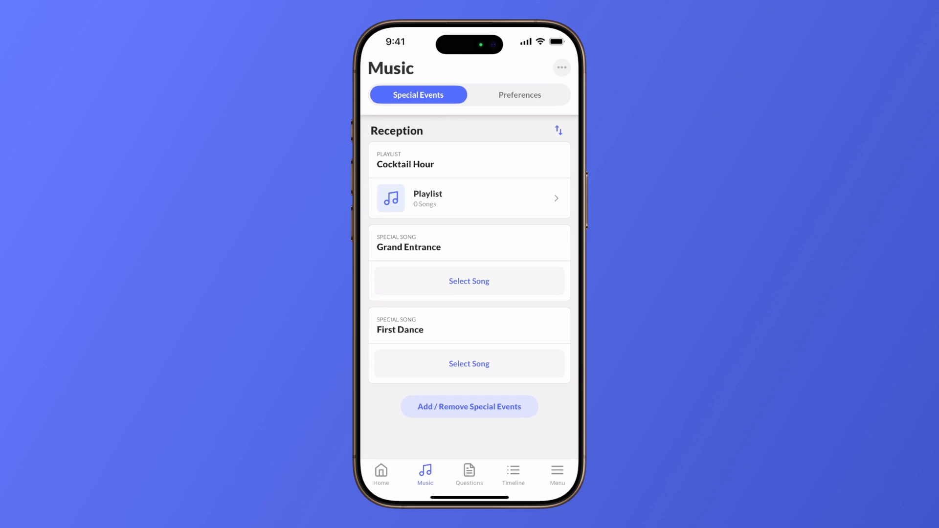
Select "At Last" by Etta James from Spotify as the First Dance song, searching for "at last".
{"action": "left_click", "coordinate": [469, 281]}
{"action": "left_click", "coordinate": [470, 149]}
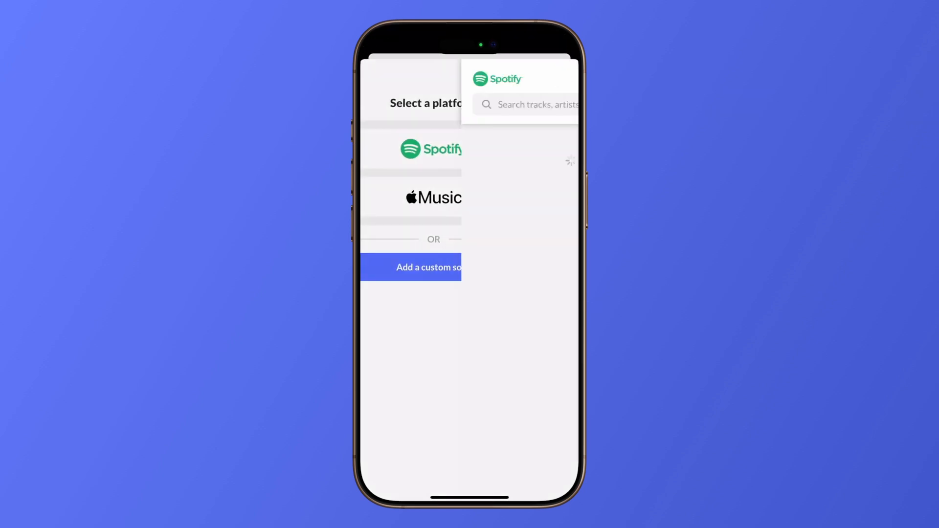
{"action": "scroll", "coordinate": [470, 313], "scroll_direction": "down", "scroll_amount": 5}
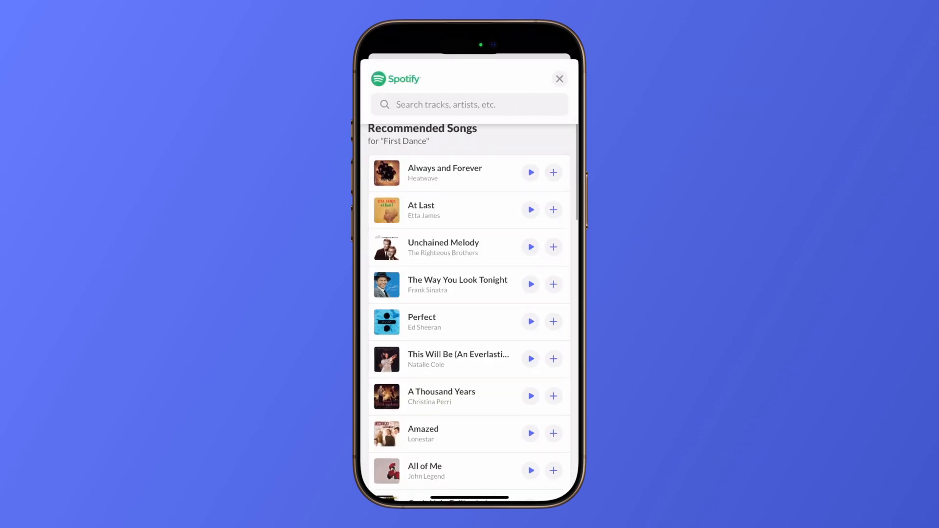
{"action": "scroll", "coordinate": [469, 313], "scroll_direction": "up", "scroll_amount": 5}
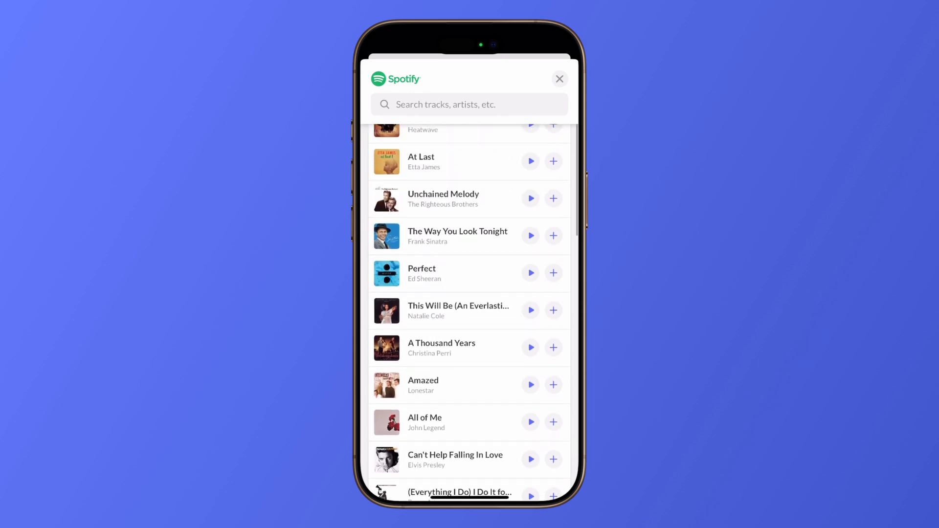
{"action": "left_click", "coordinate": [469, 104]}
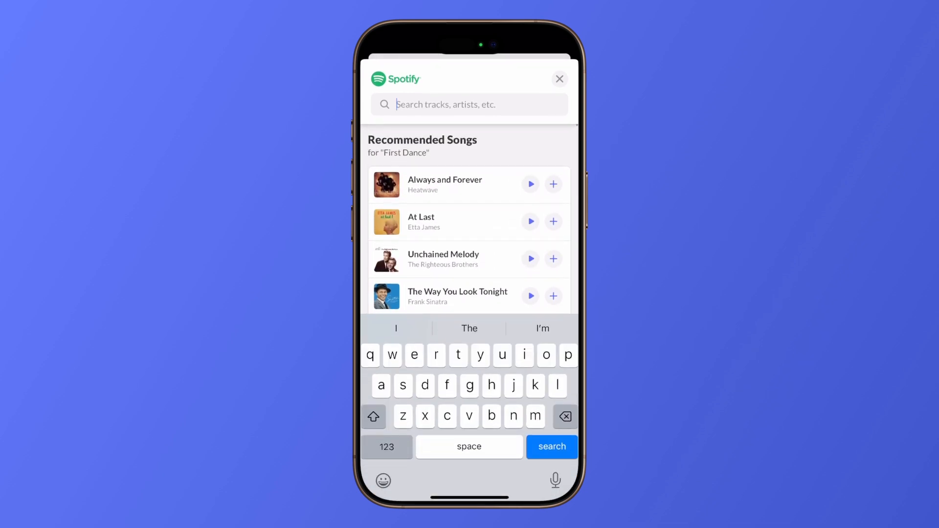
{"action": "type", "text": "at last"}
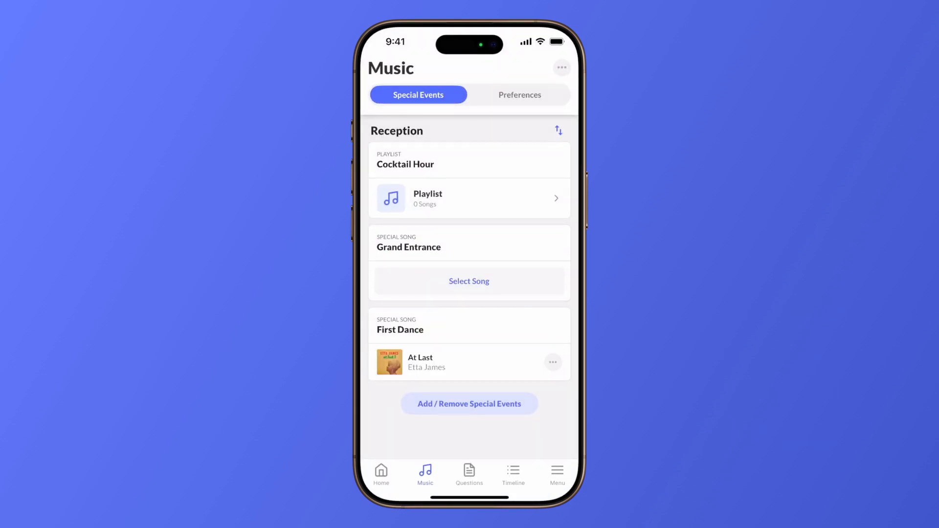
Add the note "Fade out after 2 minutes!" to the First Dance song and save it.
{"action": "left_click", "coordinate": [552, 362]}
{"action": "left_click", "coordinate": [428, 393]}
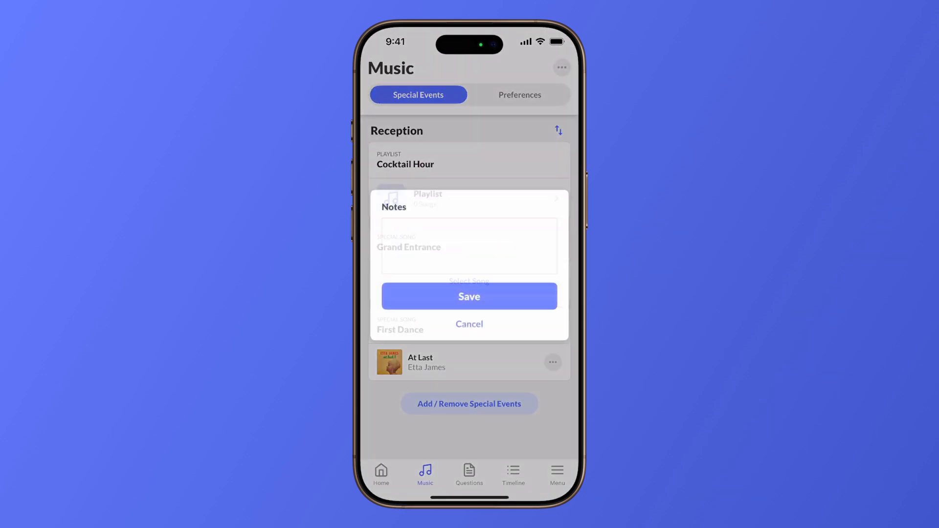
{"action": "type", "text": "Fade out"}
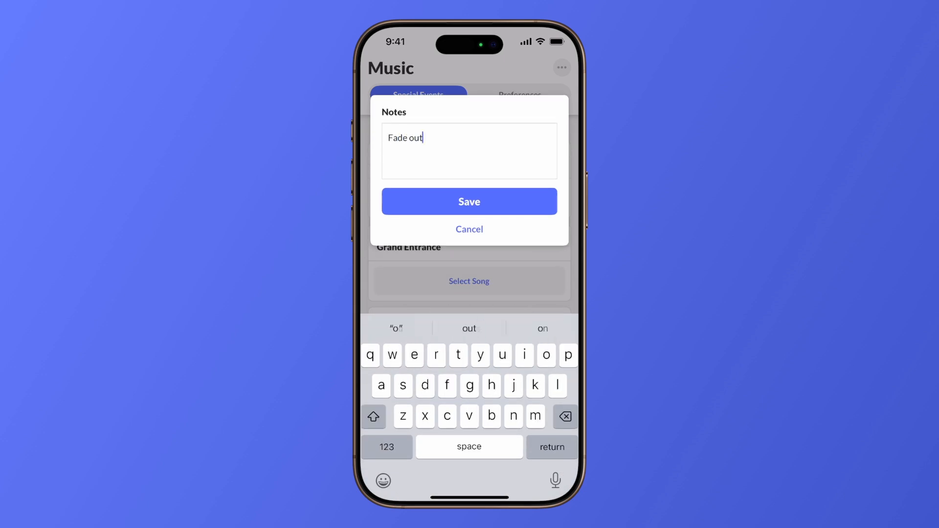
{"action": "type", "text": " after 2 minutes"}
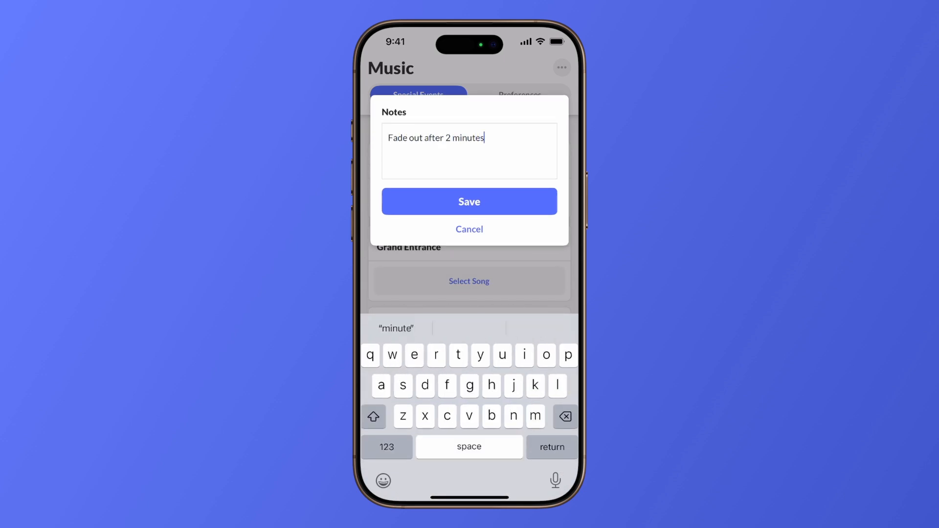
{"action": "type", "text": "!"}
{"action": "left_click", "coordinate": [469, 202]}
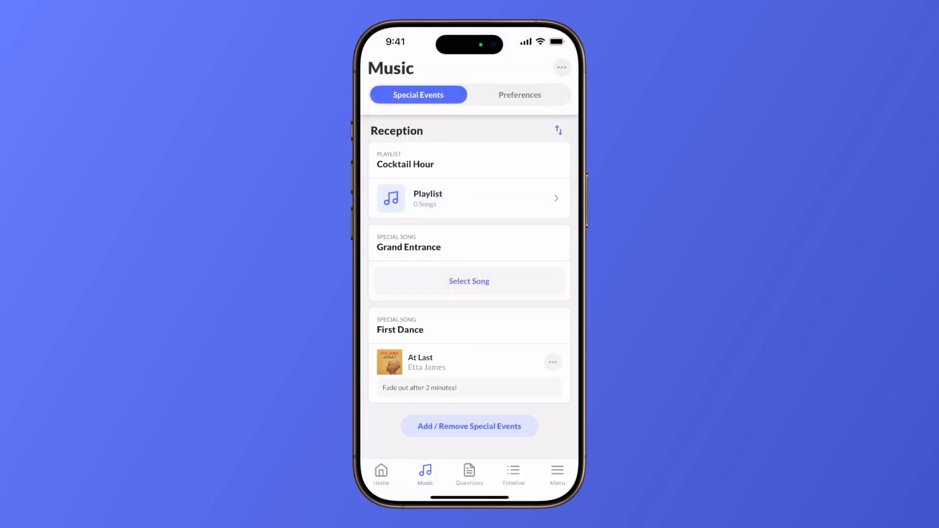
Open the ordering of the Reception special events, try to reposition Grand Entrance, and finish reordering.
{"action": "left_click", "coordinate": [558, 130]}
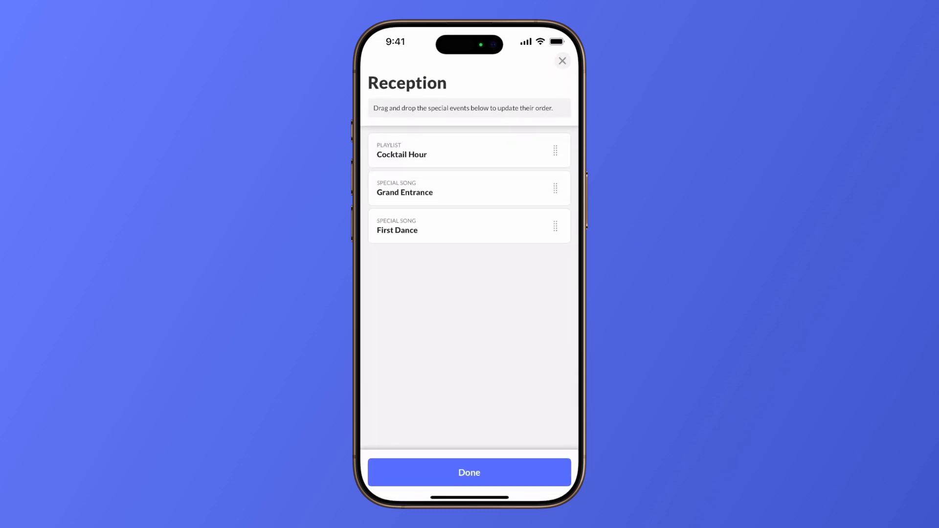
{"action": "mouse_move", "coordinate": [555, 188]}
{"action": "left_mouse_down"}
{"action": "mouse_move", "coordinate": [555, 144]}
{"action": "mouse_move", "coordinate": [559, 189]}
{"action": "left_mouse_up"}
{"action": "left_click", "coordinate": [470, 472]}
Choose Country, Hip Hop and Pop as the favorite genres in the music preferences.
{"action": "left_click", "coordinate": [520, 95]}
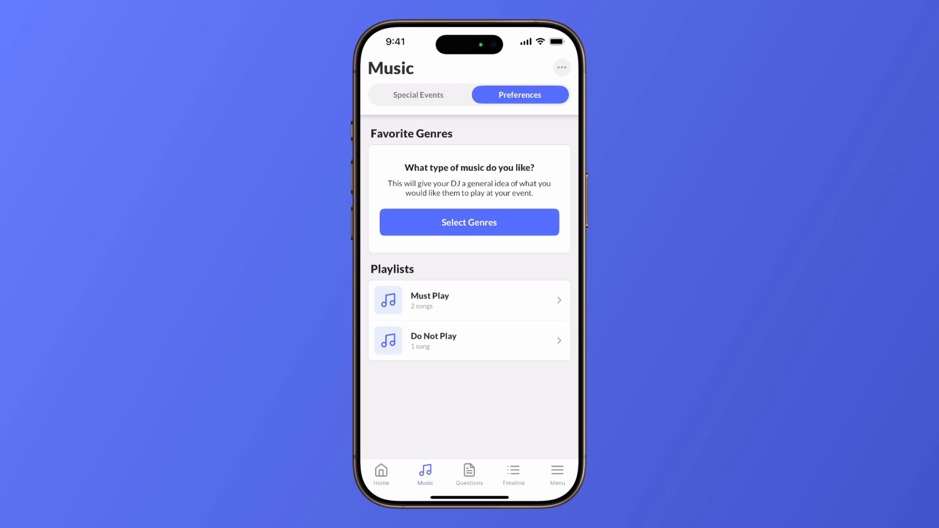
{"action": "left_click", "coordinate": [469, 222]}
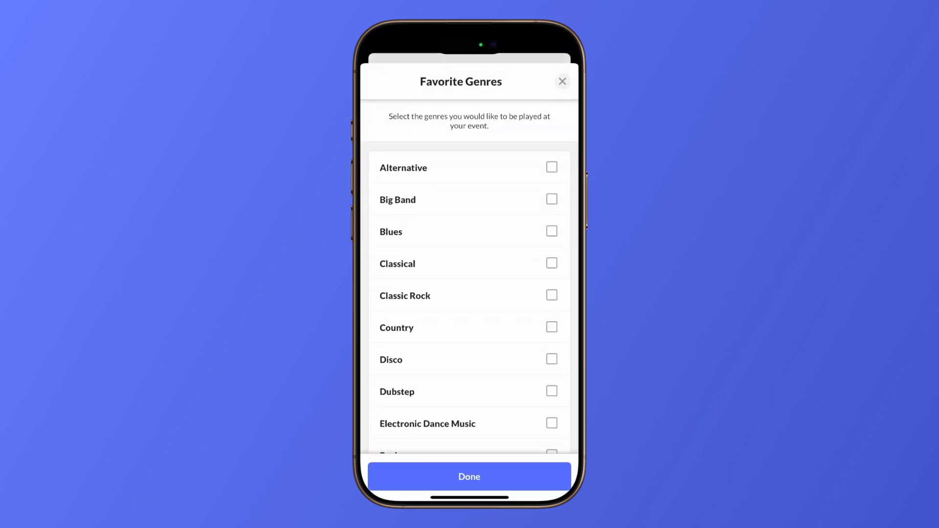
{"action": "scroll", "coordinate": [469, 274], "scroll_direction": "down", "scroll_amount": 3}
{"action": "left_click", "coordinate": [469, 249]}
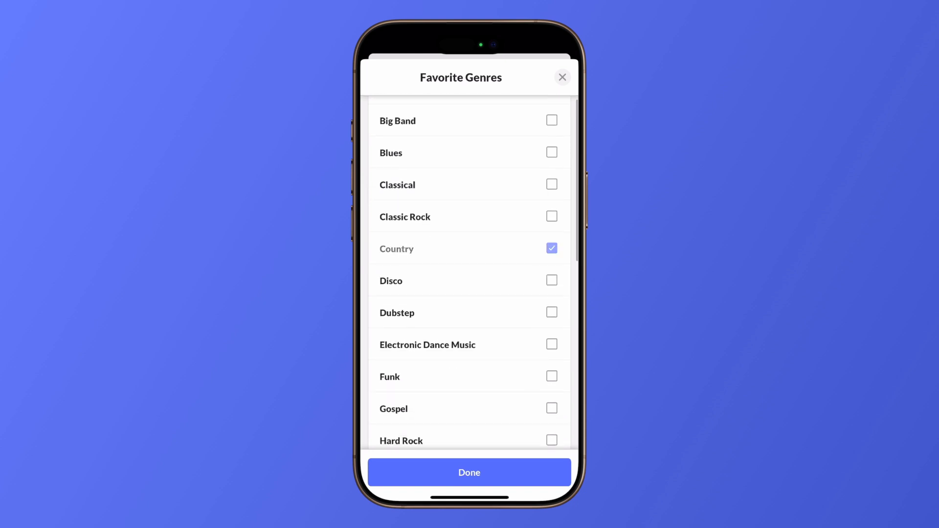
{"action": "scroll", "coordinate": [469, 273], "scroll_direction": "down", "scroll_amount": 3}
{"action": "left_click", "coordinate": [469, 363]}
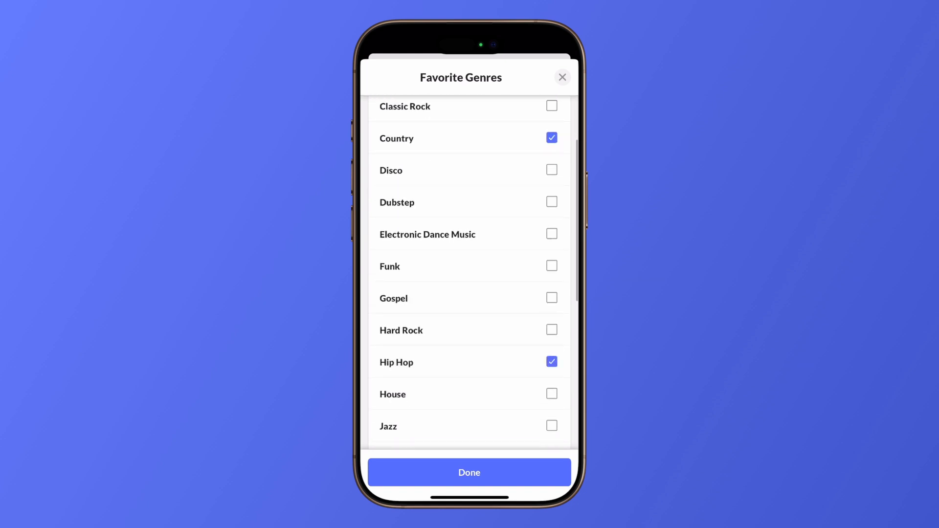
{"action": "scroll", "coordinate": [469, 274], "scroll_direction": "down", "scroll_amount": 5}
{"action": "left_click", "coordinate": [469, 382]}
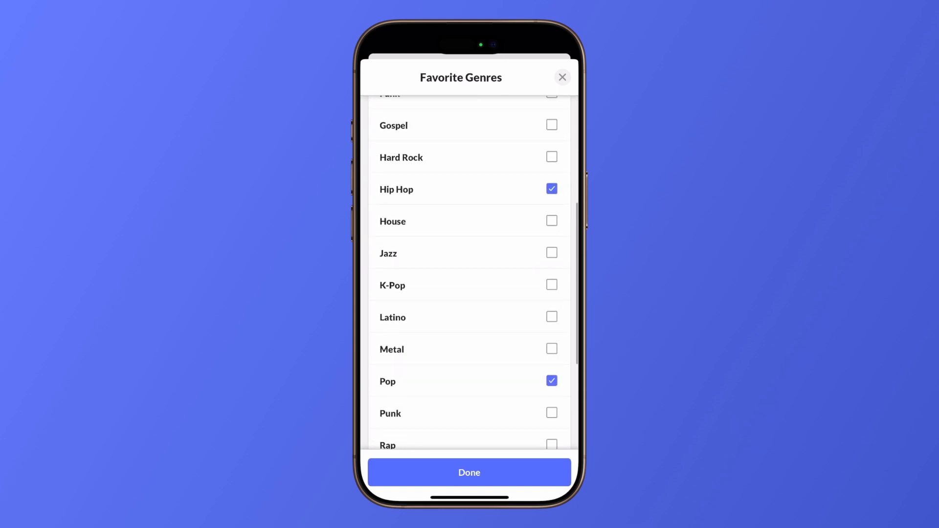
{"action": "left_click", "coordinate": [469, 472]}
Add the note "Only a few songs please!" to the Country favorite genre and save it.
{"action": "left_click", "coordinate": [552, 162]}
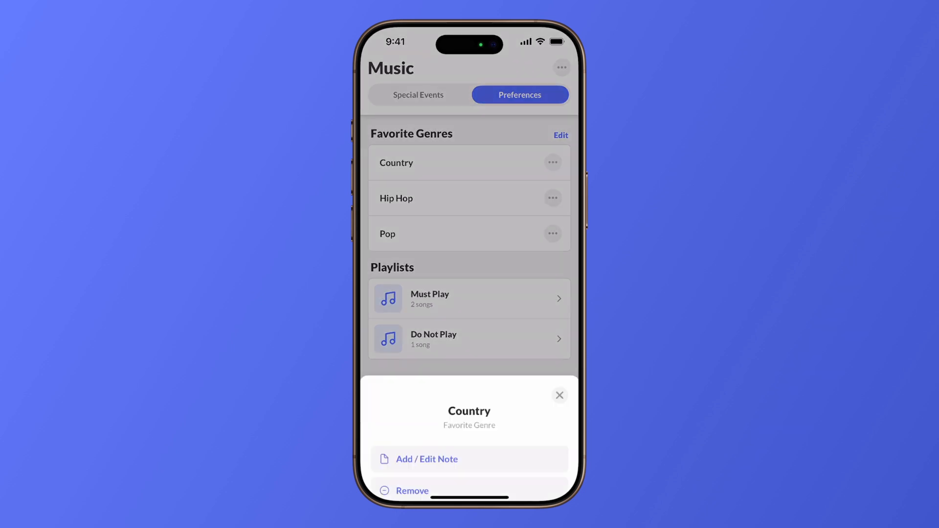
{"action": "left_click", "coordinate": [427, 392]}
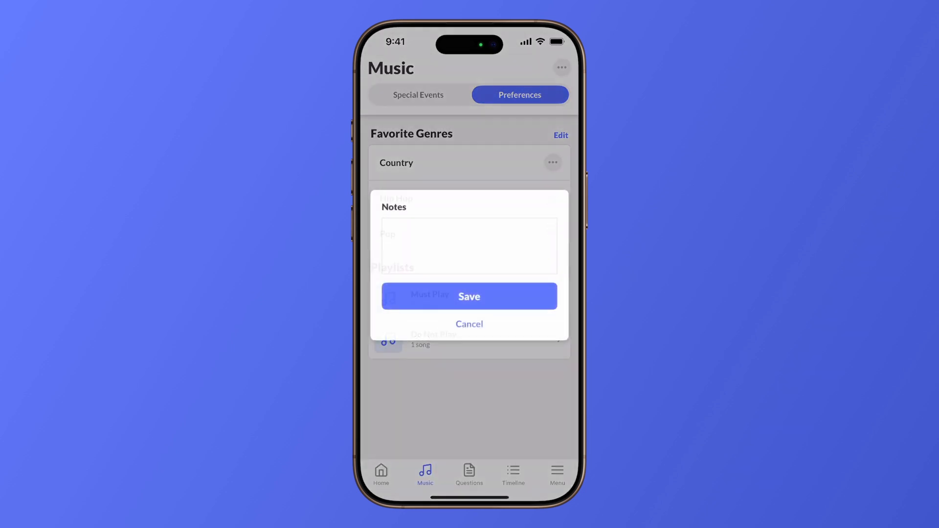
{"action": "type", "text": "Only a f"}
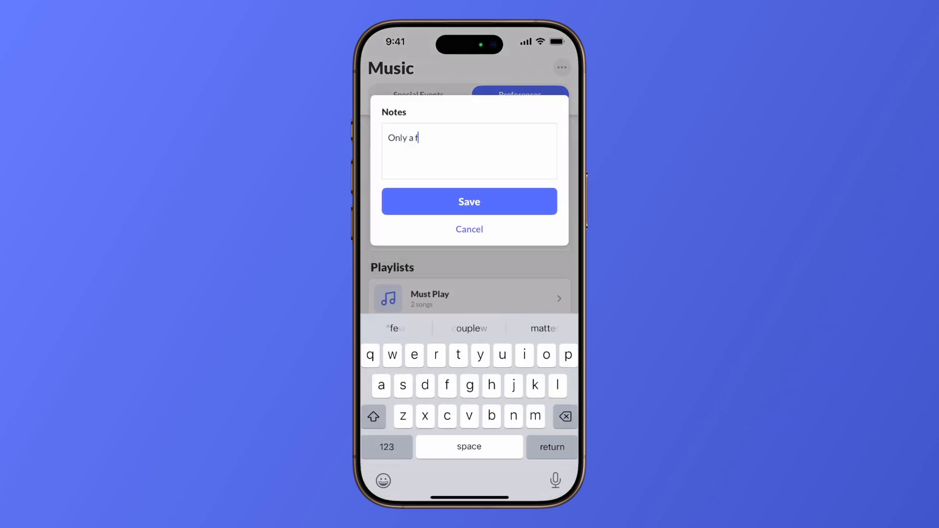
{"action": "type", "text": "ew songs please!"}
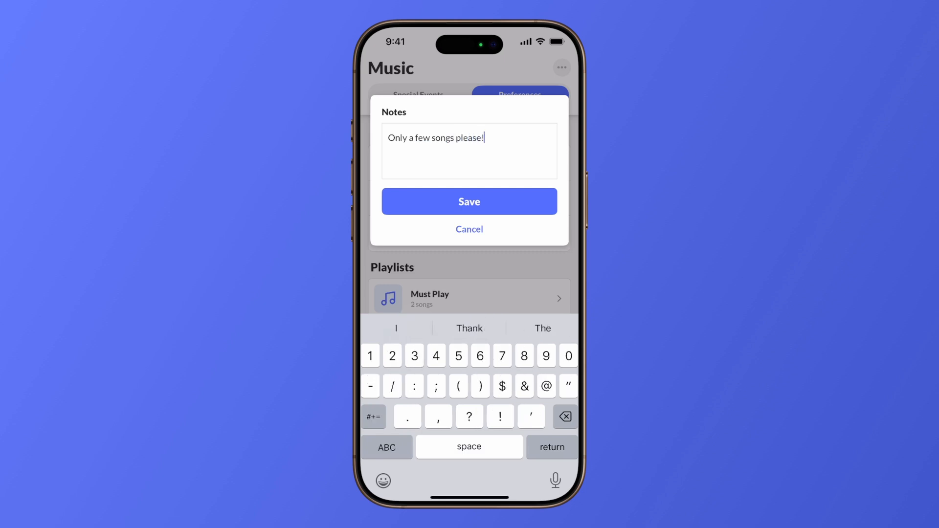
{"action": "left_click", "coordinate": [469, 201]}
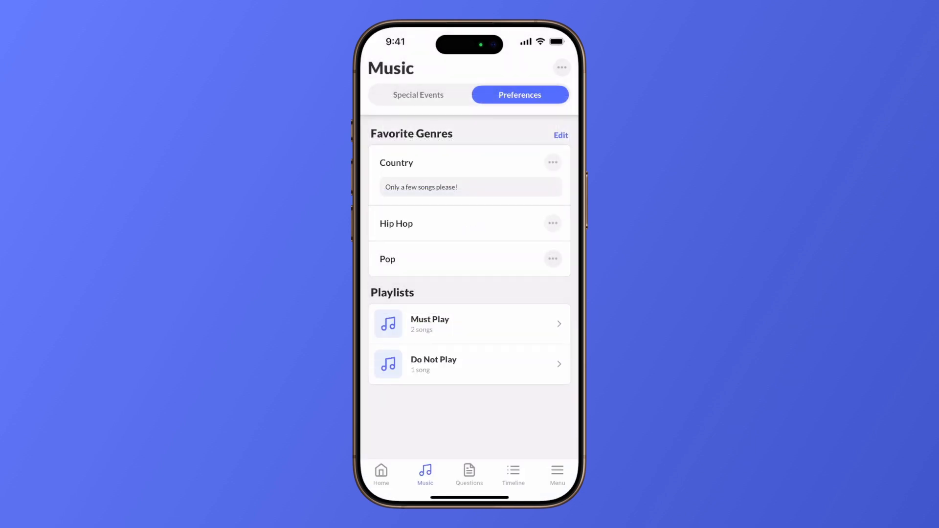
Review the songs in the Must Play playlist and return to the music preferences.
{"action": "left_click", "coordinate": [469, 324]}
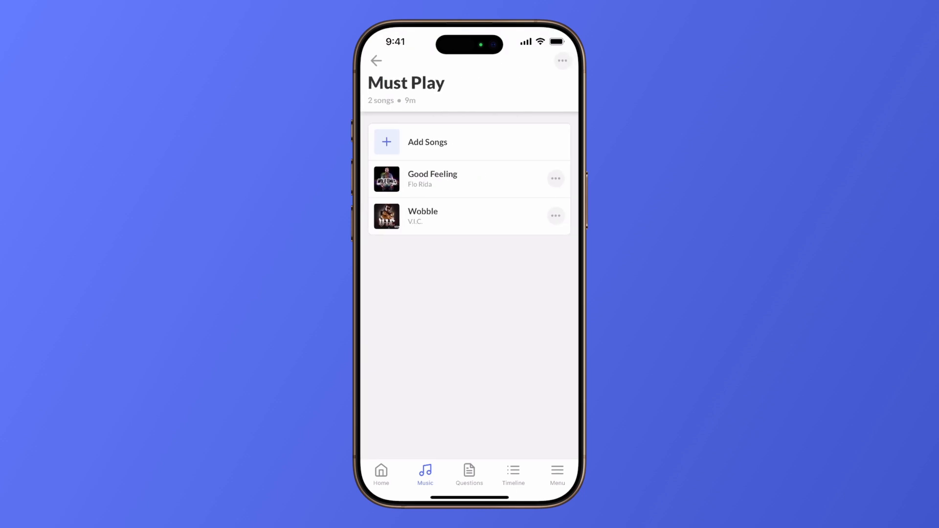
{"action": "left_click", "coordinate": [376, 60]}
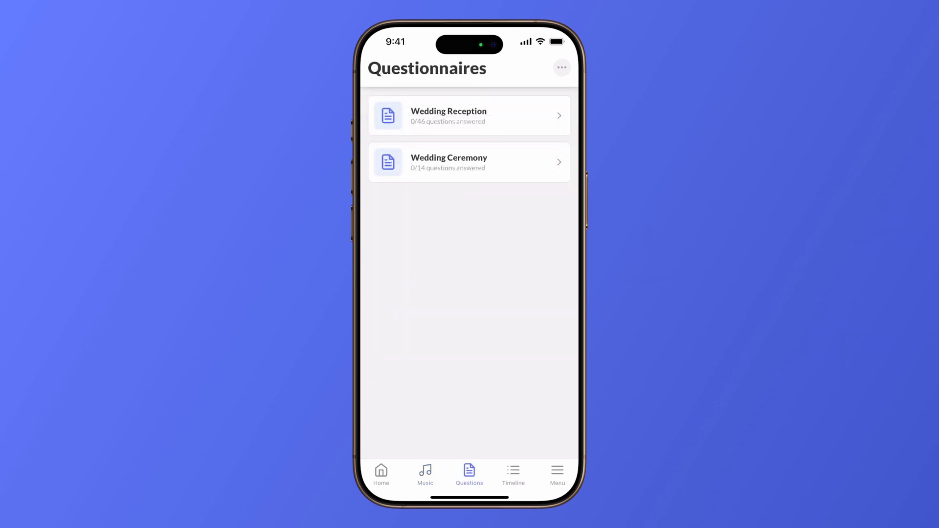
Set the number of guests to 125 in the Wedding Reception questionnaire and return to the questionnaire list.
{"action": "left_click", "coordinate": [469, 116]}
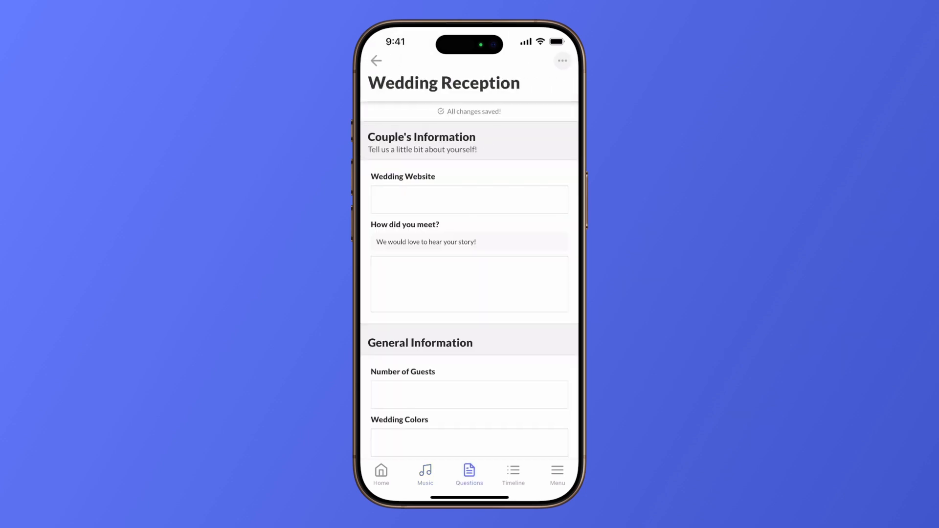
{"action": "scroll", "coordinate": [469, 294], "scroll_direction": "down", "scroll_amount": 3}
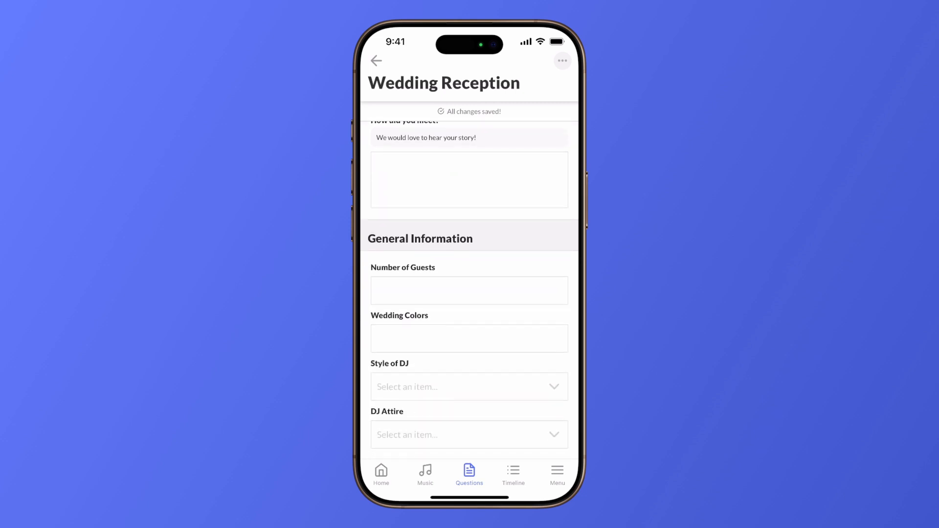
{"action": "left_click", "coordinate": [468, 291]}
{"action": "left_click", "coordinate": [387, 447]}
{"action": "type", "text": "1"}
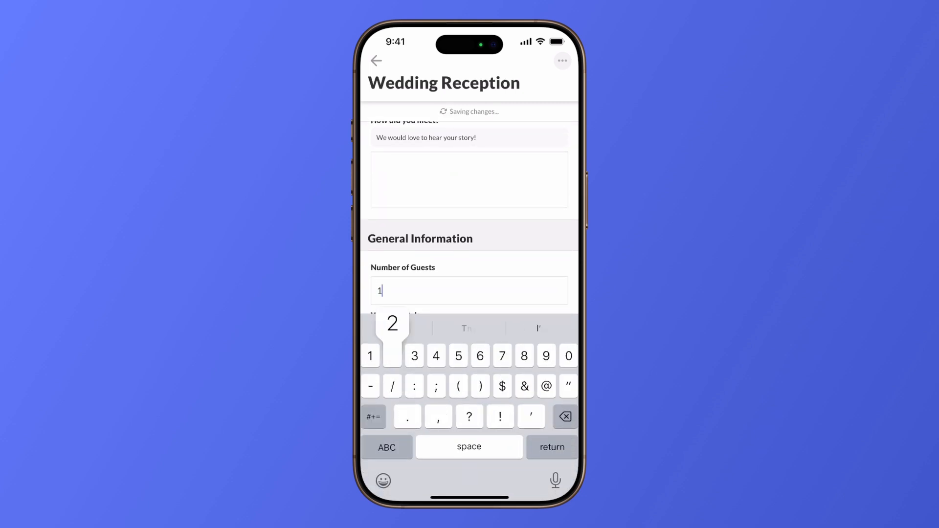
{"action": "type", "text": "25"}
{"action": "key", "text": "Return"}
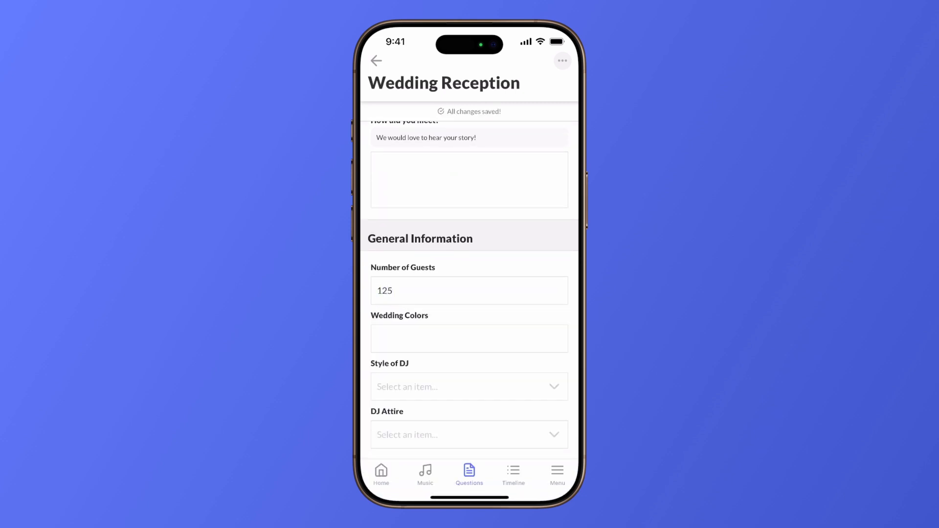
{"action": "left_click", "coordinate": [376, 60]}
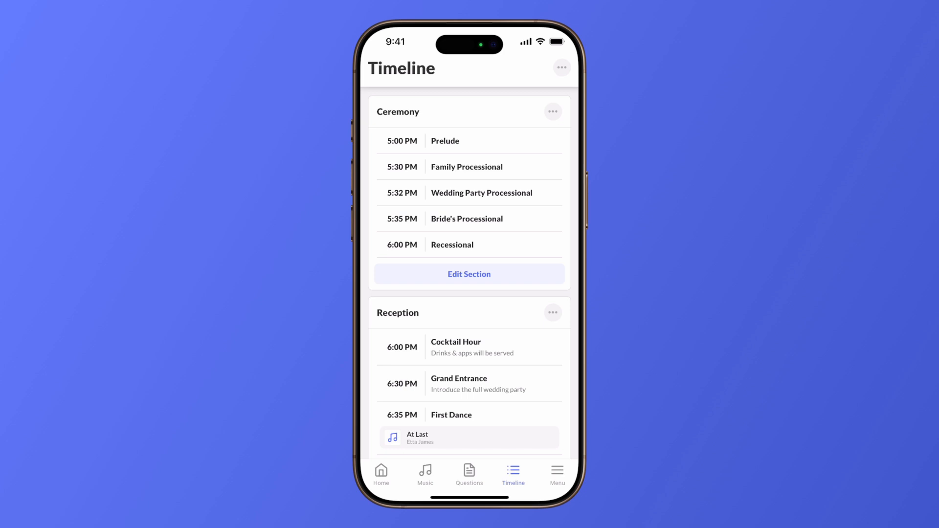
Examine the special event and custom options for adding a Ceremony timeline item, close without saving, and look over the timeline.
{"action": "left_click", "coordinate": [469, 275]}
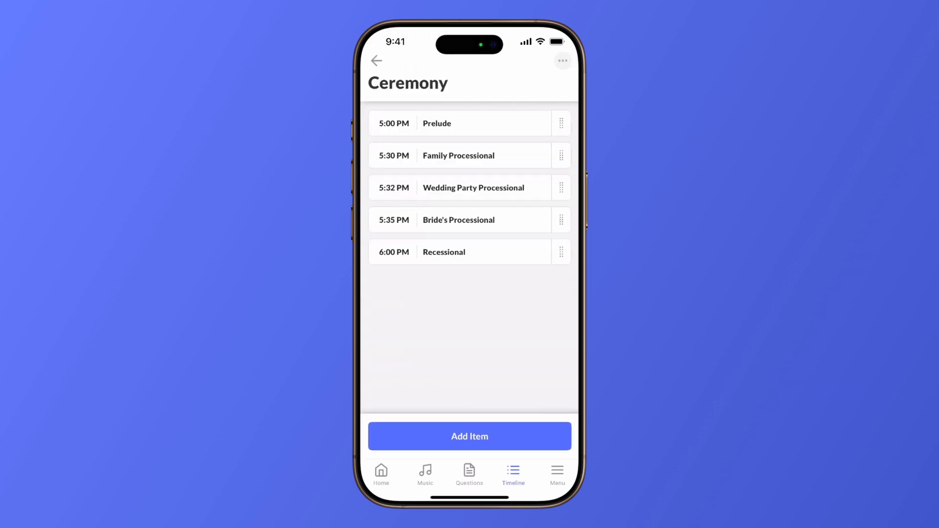
{"action": "left_click", "coordinate": [469, 436]}
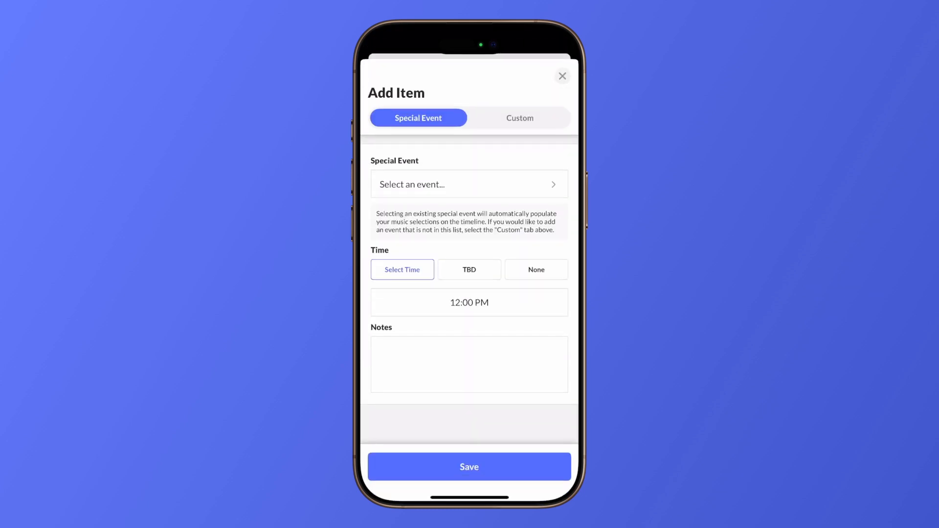
{"action": "left_click", "coordinate": [461, 185]}
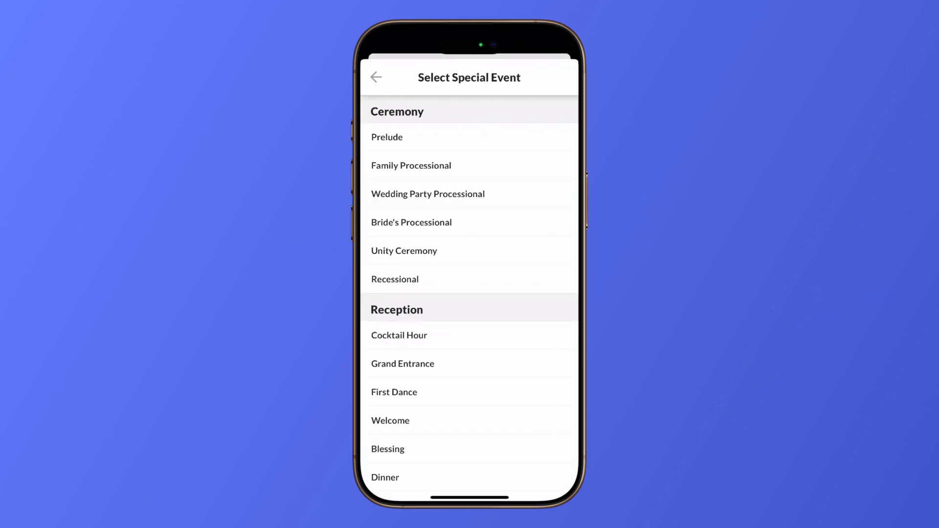
{"action": "scroll", "coordinate": [469, 294], "scroll_direction": "down", "scroll_amount": 5}
{"action": "scroll", "coordinate": [469, 293], "scroll_direction": "up", "scroll_amount": 5}
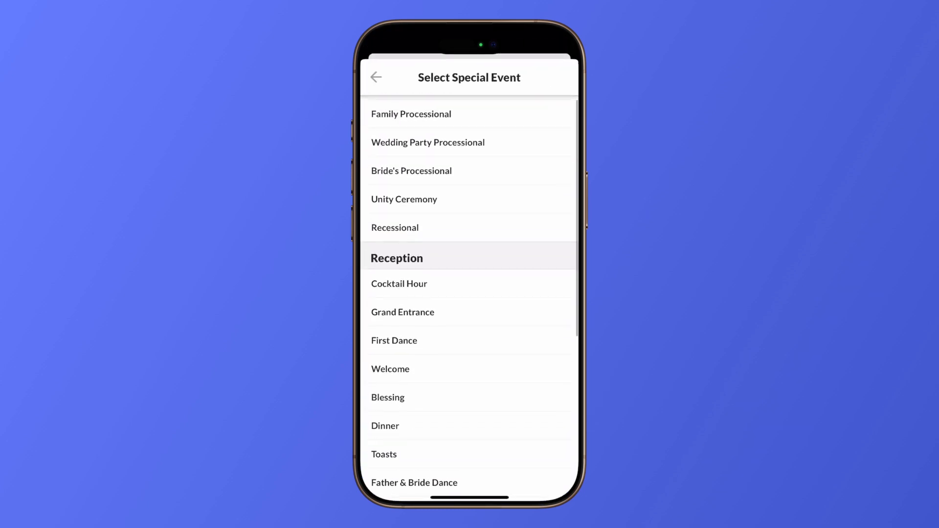
{"action": "left_click", "coordinate": [376, 77]}
{"action": "left_click", "coordinate": [520, 118]}
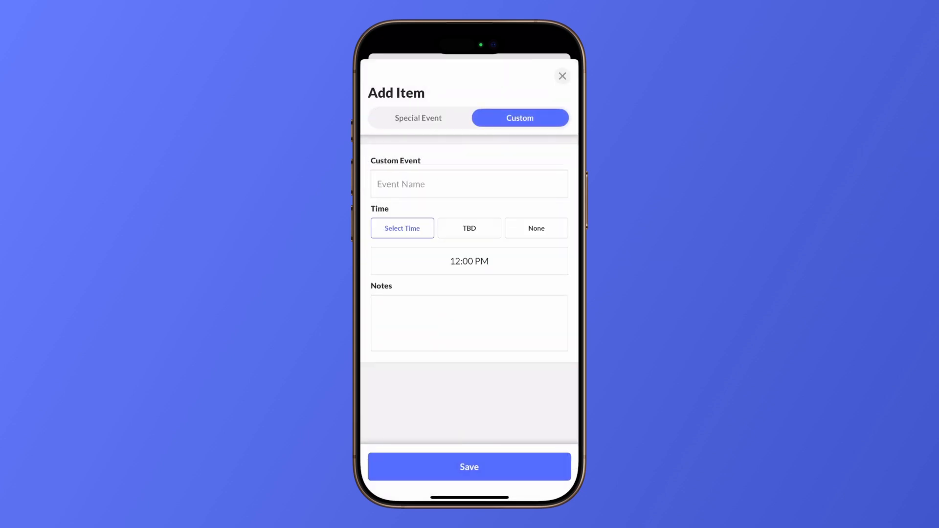
{"action": "left_click", "coordinate": [563, 76]}
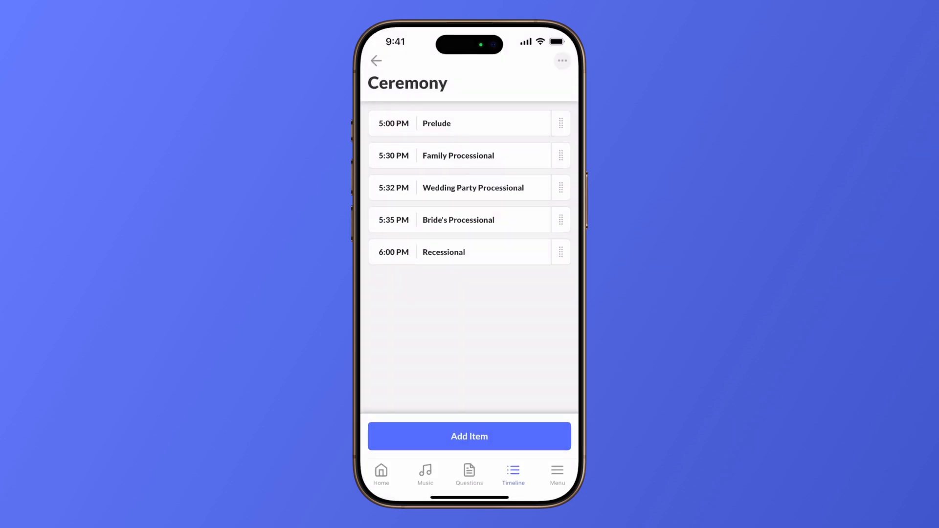
{"action": "left_click", "coordinate": [376, 60]}
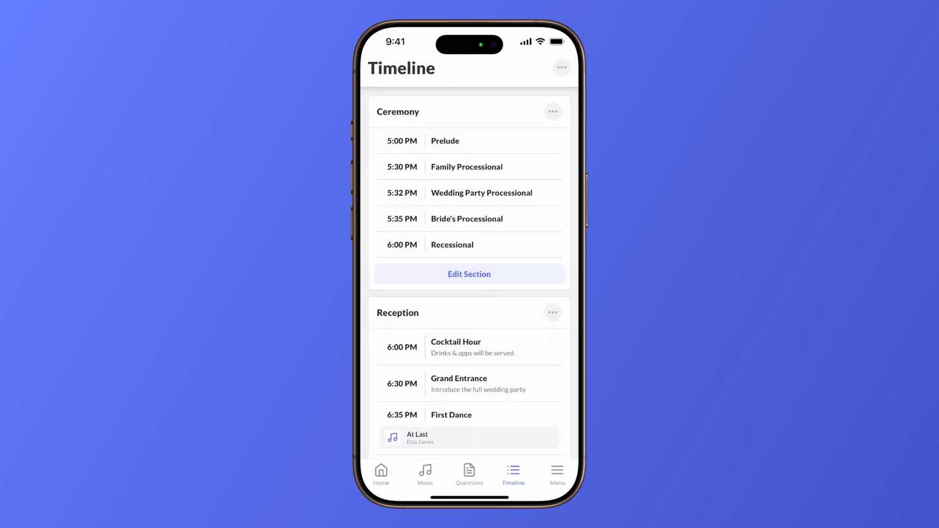
{"action": "scroll", "coordinate": [469, 293], "scroll_direction": "down", "scroll_amount": 3}
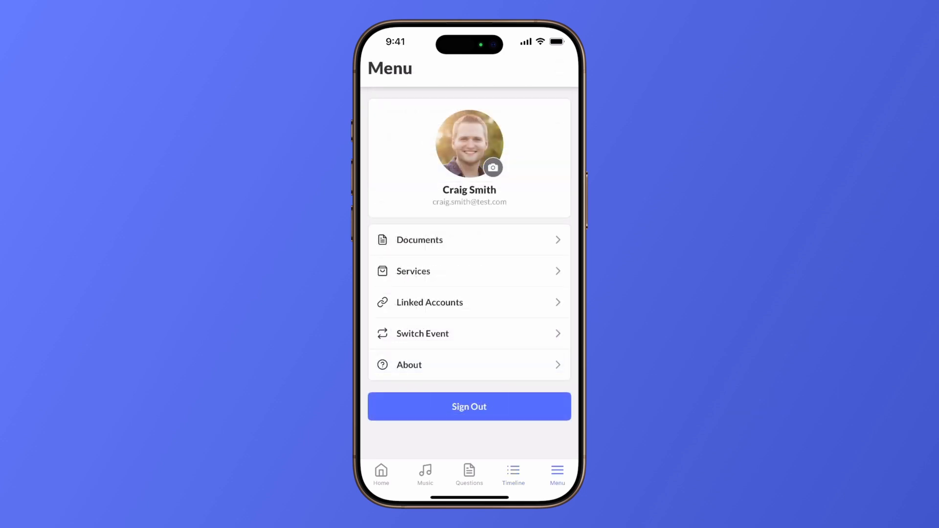
Review the Wedding Reception package details in the services and check the event's contracts and invoices, returning to the menu.
{"action": "left_click", "coordinate": [491, 264]}
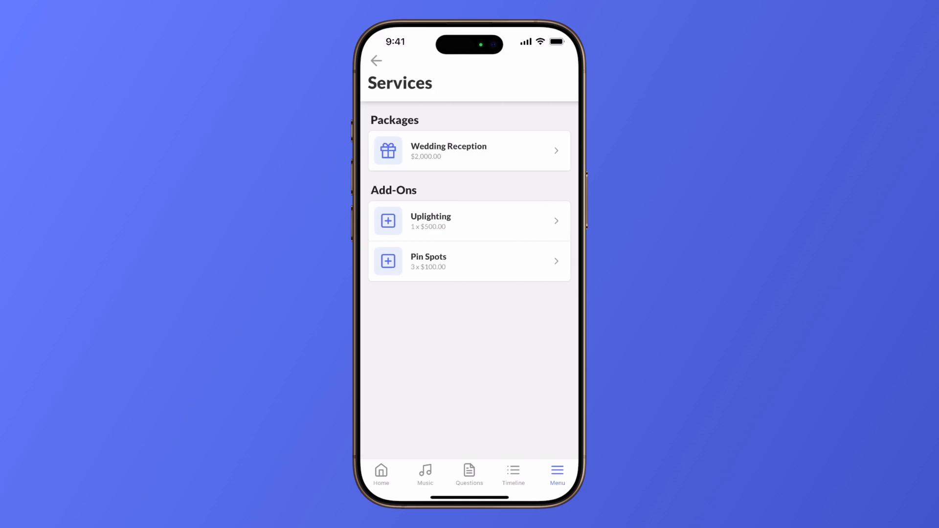
{"action": "left_click", "coordinate": [469, 150]}
{"action": "scroll", "coordinate": [470, 280], "scroll_direction": "down", "scroll_amount": 5}
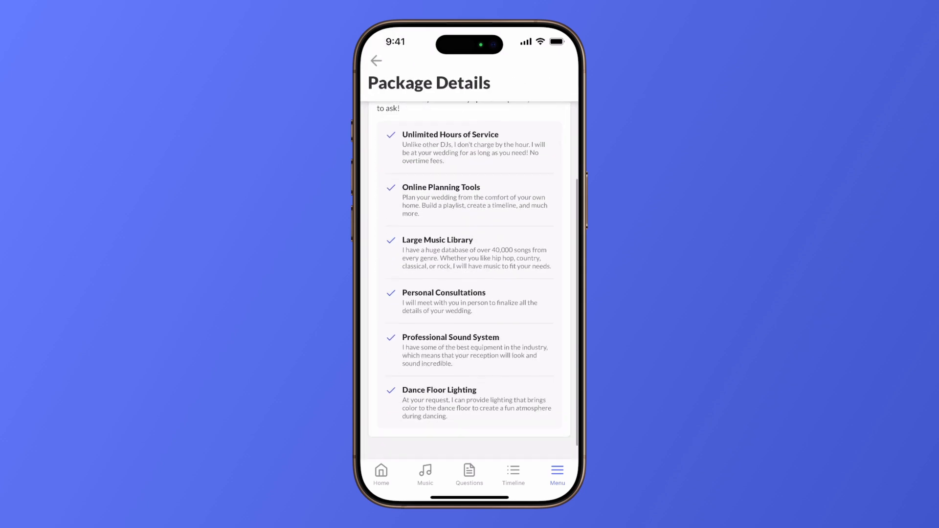
{"action": "scroll", "coordinate": [470, 280], "scroll_direction": "up", "scroll_amount": 5}
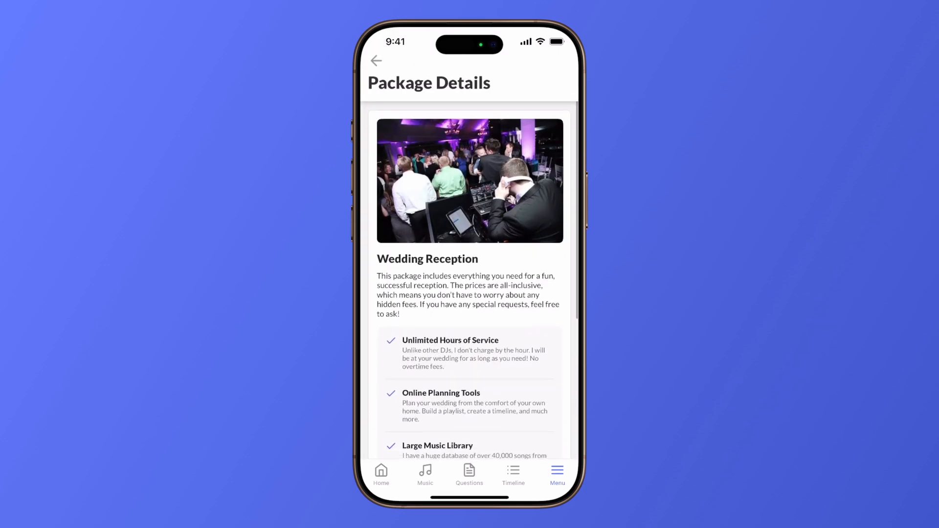
{"action": "left_click", "coordinate": [376, 60]}
{"action": "left_click", "coordinate": [372, 60]}
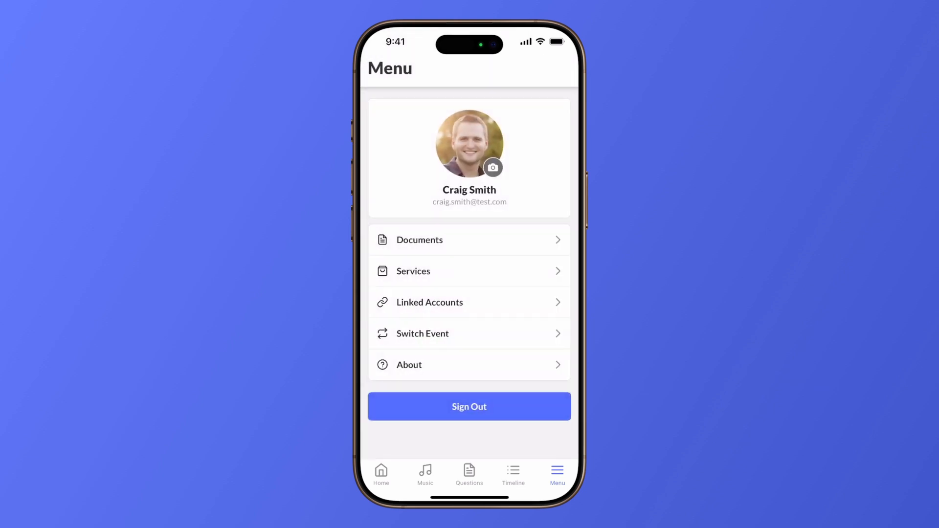
{"action": "left_click", "coordinate": [416, 240]}
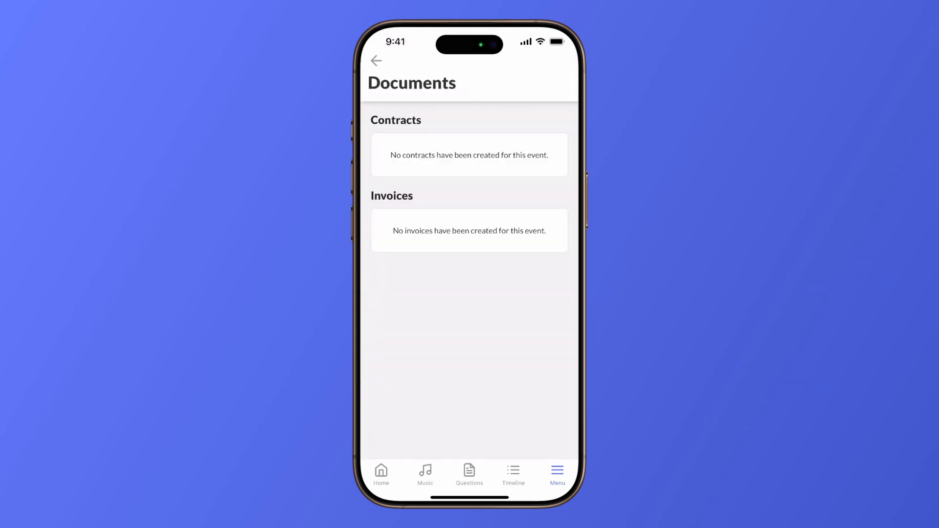
{"action": "left_click", "coordinate": [376, 61]}
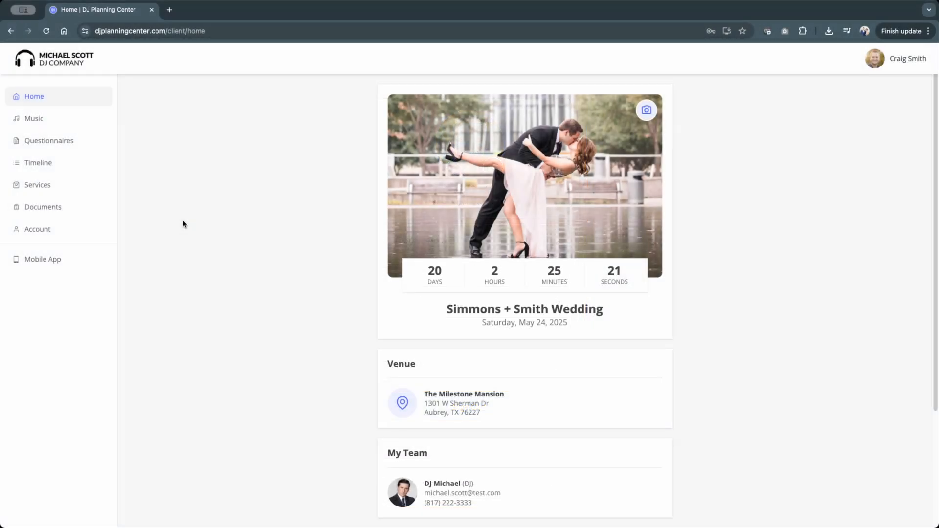
In the client portal in the web browser, look through the Music, Questionnaires, Timeline, Services, Documents and Account pages.
{"action": "left_click", "coordinate": [40, 121]}
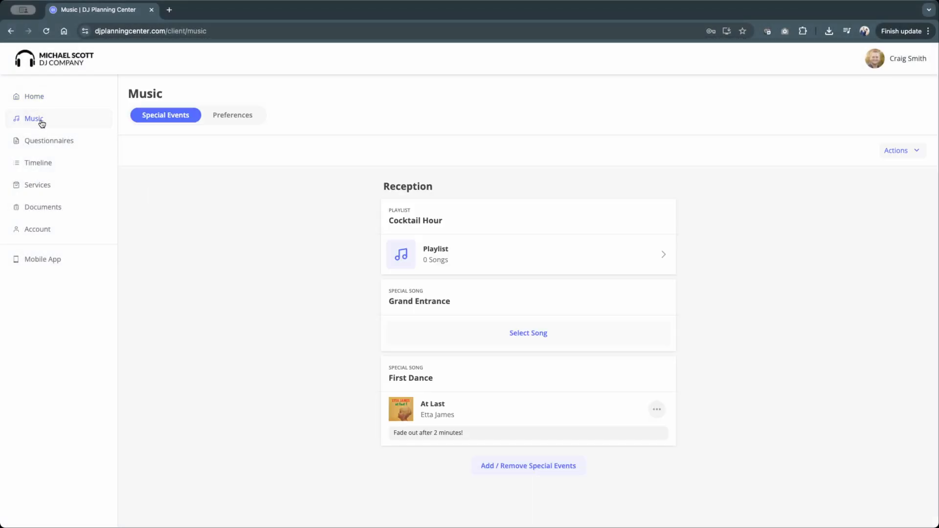
{"action": "left_click", "coordinate": [42, 142]}
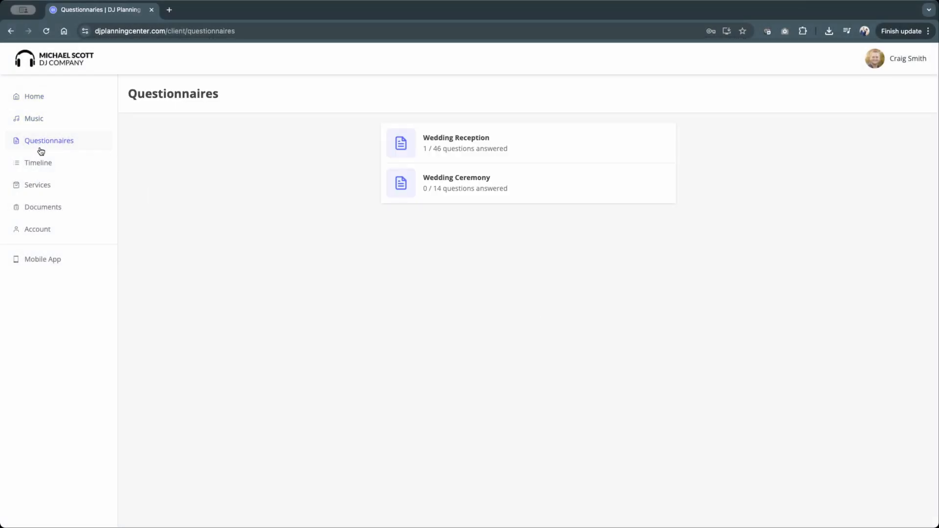
{"action": "left_click", "coordinate": [37, 163]}
{"action": "left_click", "coordinate": [35, 185]}
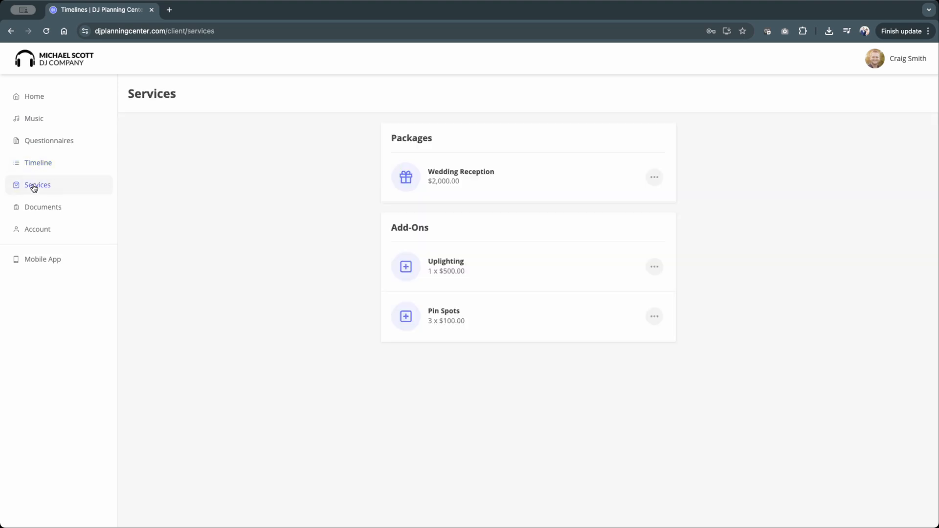
{"action": "left_click", "coordinate": [38, 210]}
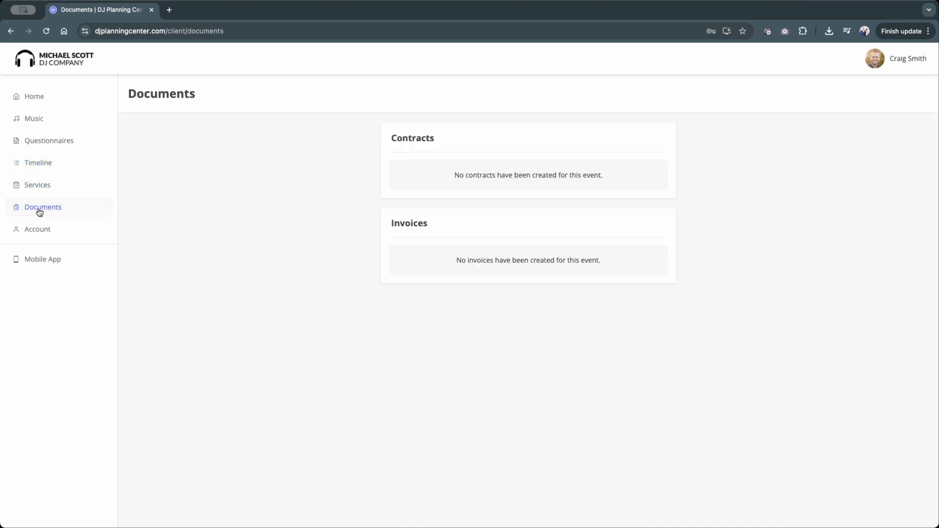
{"action": "left_click", "coordinate": [44, 227]}
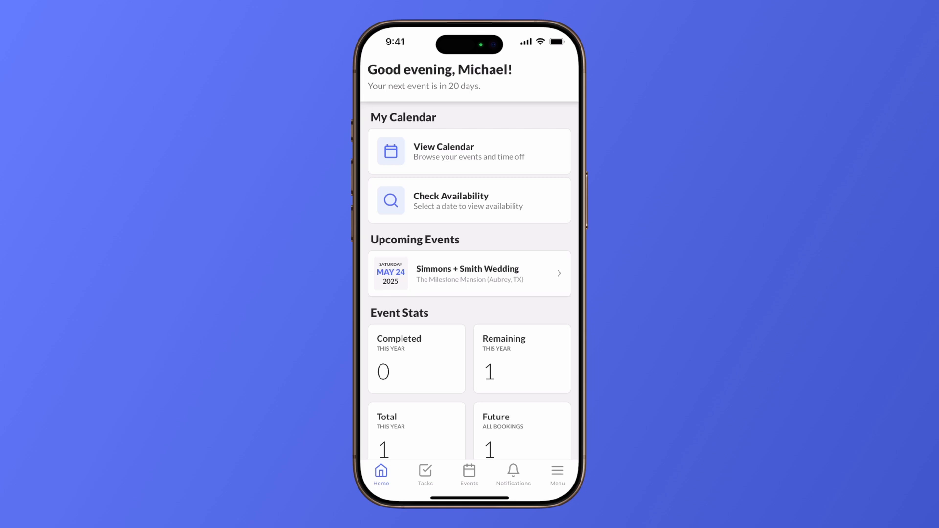
In the DJ's mobile app calendar, examine the wedding details on May 24, 2025 and the time off on May 10.
{"action": "left_click", "coordinate": [469, 152]}
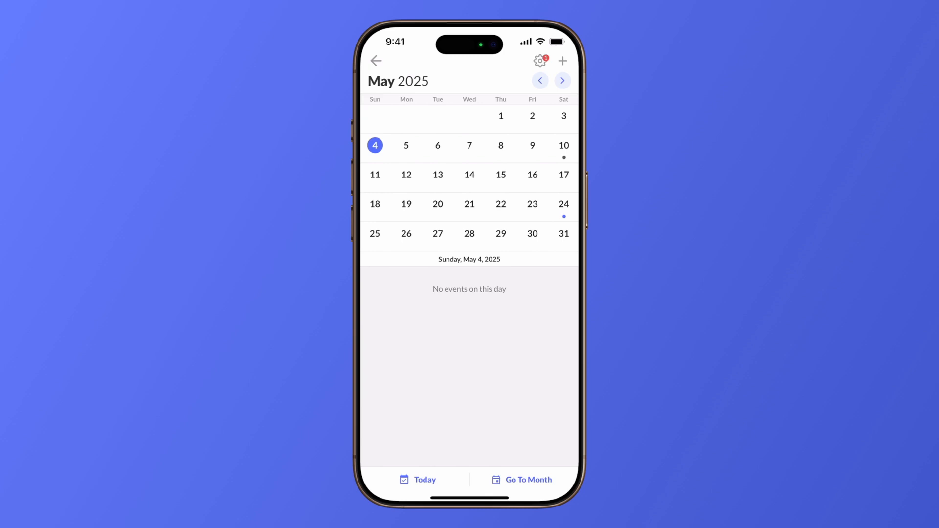
{"action": "left_click", "coordinate": [564, 204]}
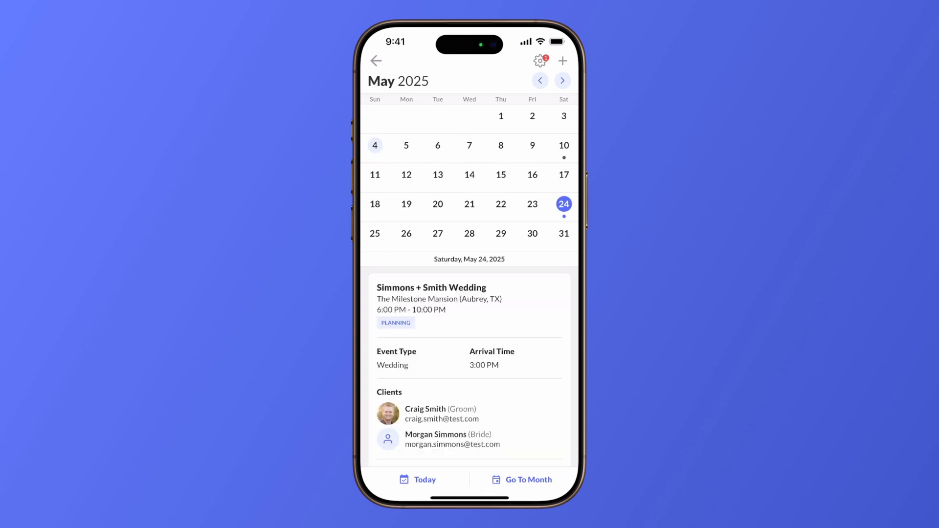
{"action": "scroll", "coordinate": [469, 367], "scroll_direction": "down", "scroll_amount": 2}
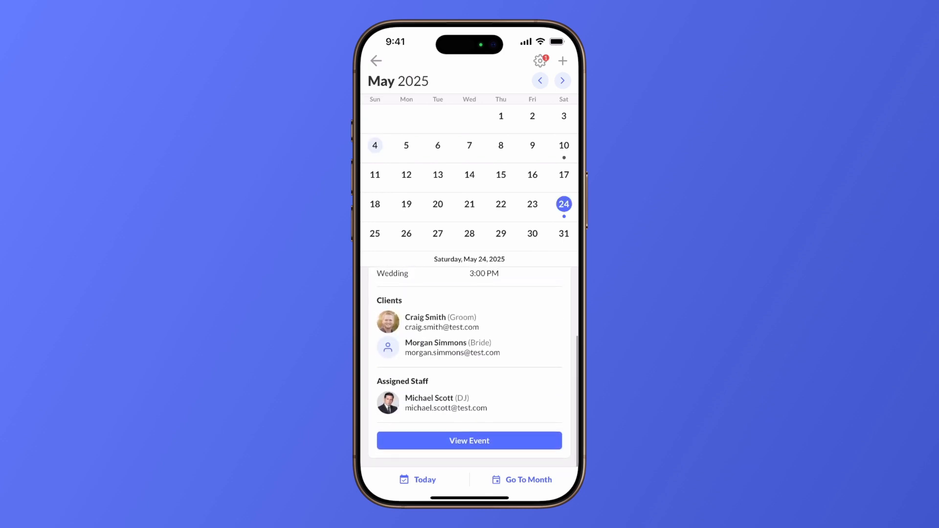
{"action": "scroll", "coordinate": [469, 367], "scroll_direction": "up", "scroll_amount": 2}
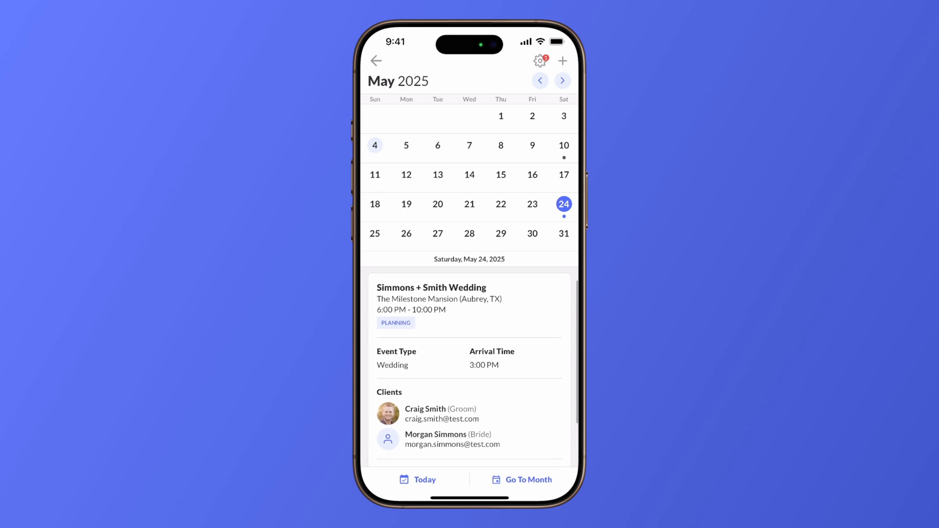
{"action": "left_click", "coordinate": [563, 145]}
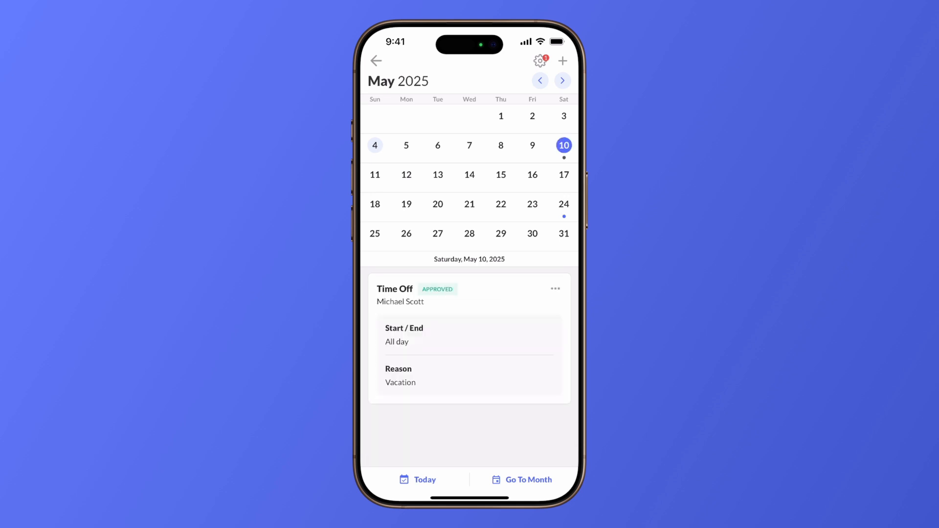
Include the other staff member's items in the calendar settings and apply the change.
{"action": "left_click", "coordinate": [540, 61]}
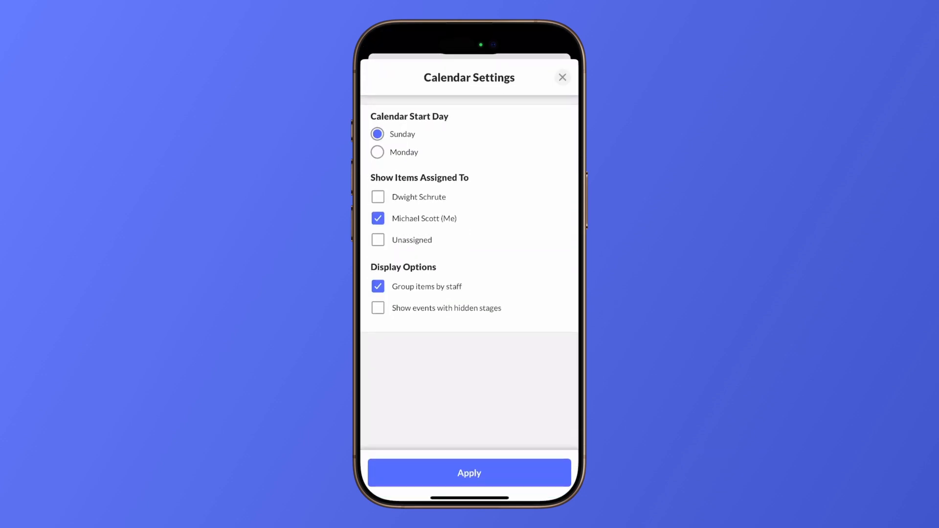
{"action": "left_click", "coordinate": [377, 197]}
{"action": "left_click", "coordinate": [469, 472]}
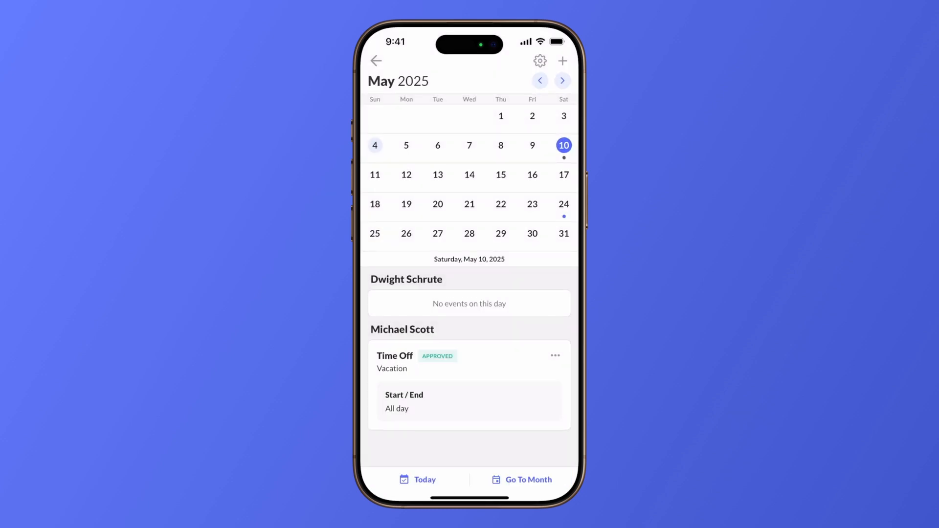
Examine the calendar entries for May 24, 2025 grouped by staff member and return to the home screen.
{"action": "left_click", "coordinate": [563, 204]}
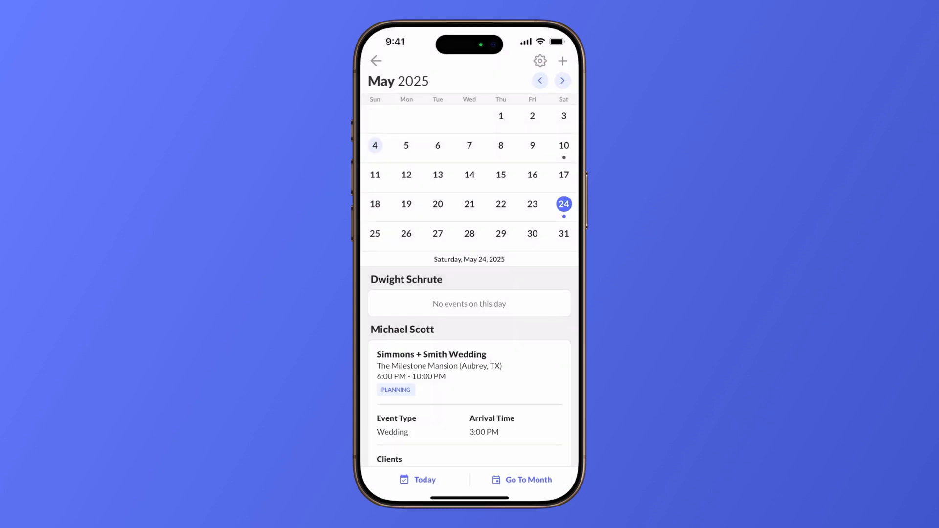
{"action": "scroll", "coordinate": [469, 367], "scroll_direction": "down", "scroll_amount": 5}
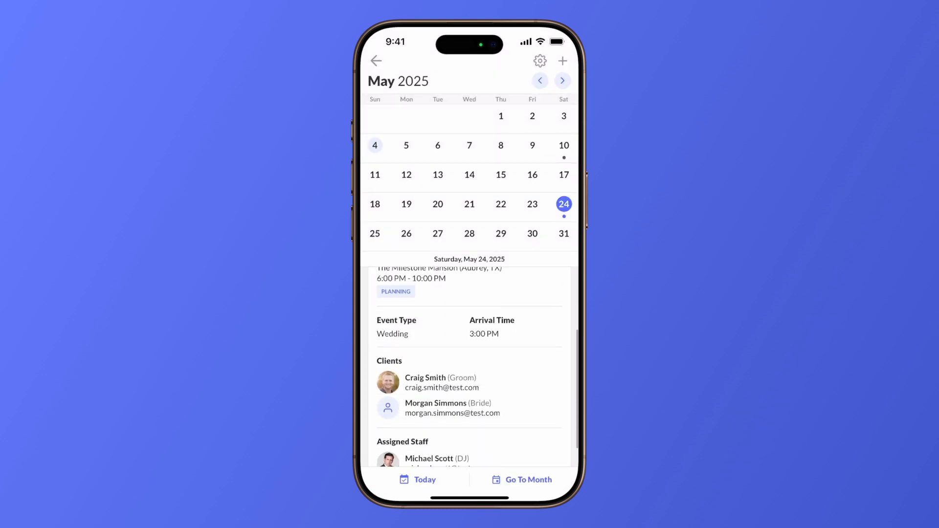
{"action": "scroll", "coordinate": [469, 367], "scroll_direction": "up", "scroll_amount": 5}
{"action": "left_click", "coordinate": [375, 60]}
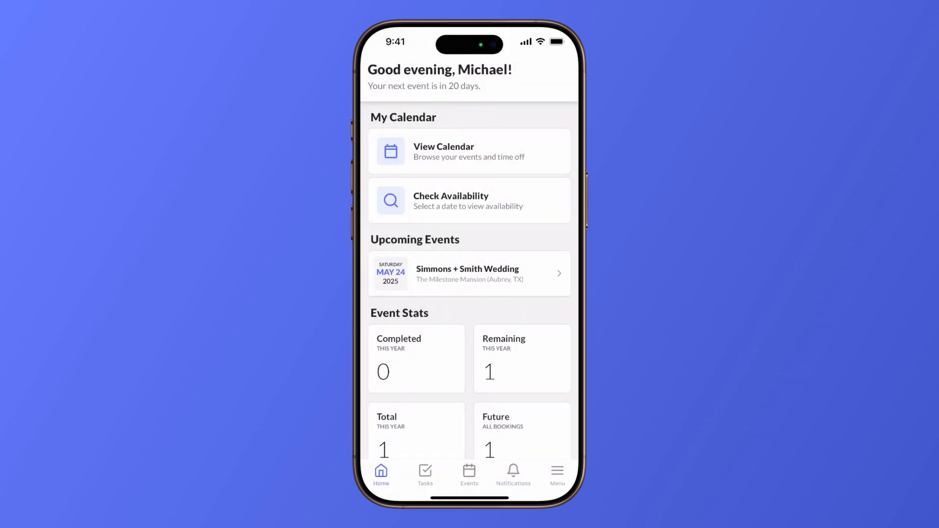
Check availability for May 24, 2025 and return to the home screen.
{"action": "left_click", "coordinate": [469, 201]}
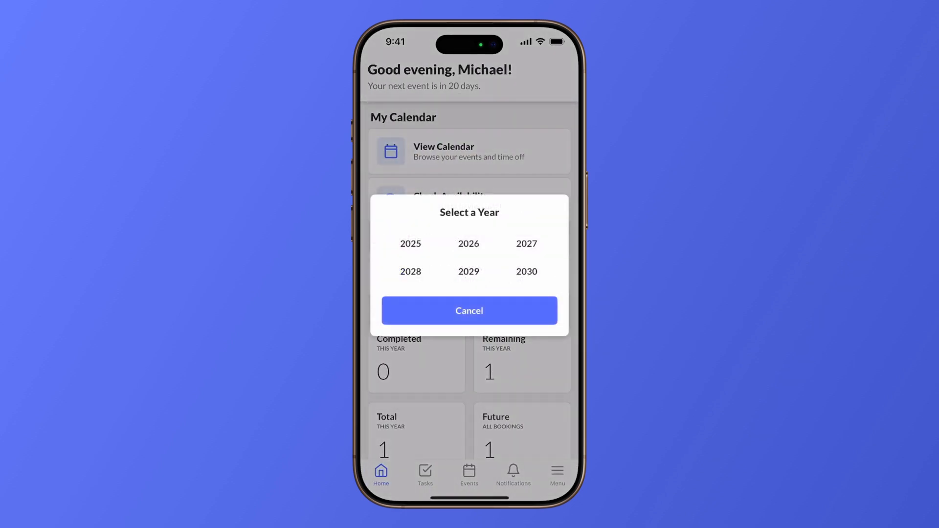
{"action": "left_click", "coordinate": [410, 243]}
{"action": "left_click", "coordinate": [468, 248]}
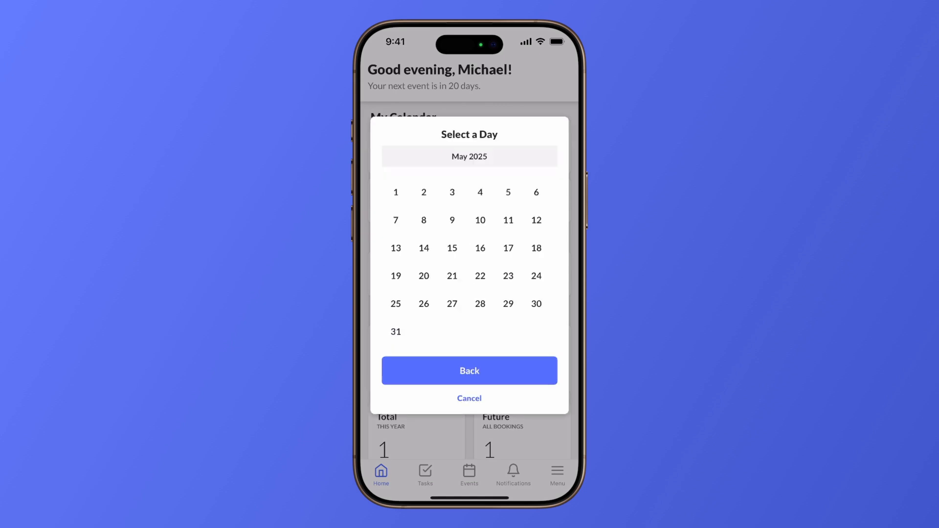
{"action": "left_click", "coordinate": [536, 276]}
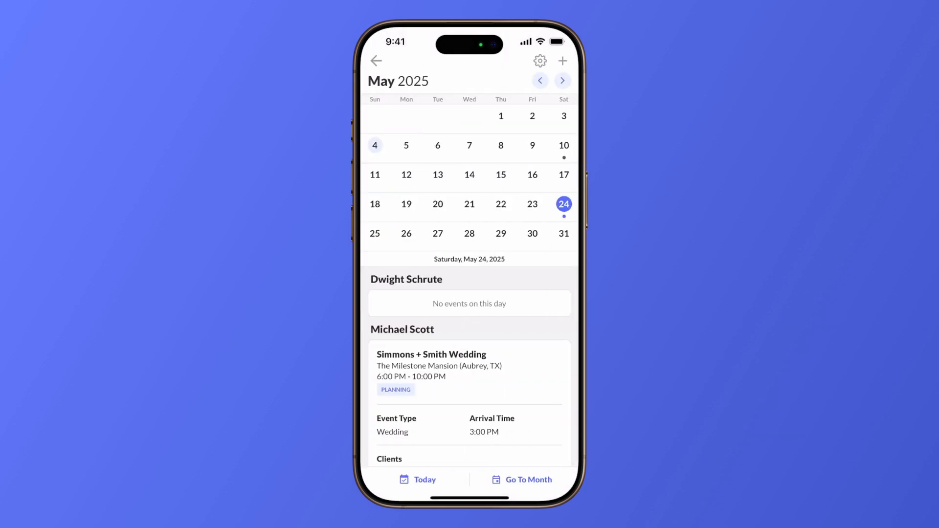
{"action": "left_click", "coordinate": [376, 61]}
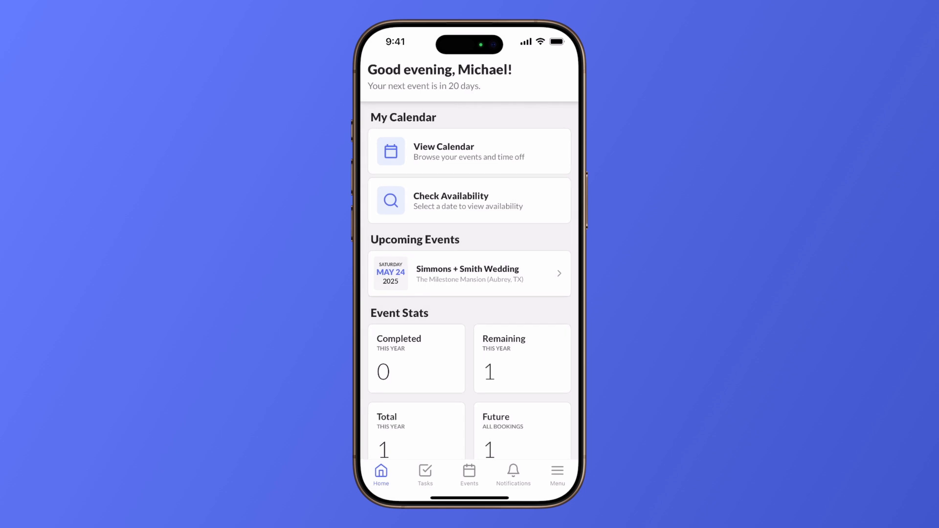
Turn on showing all company events in the home screen settings, check the event stats, and switch the option back.
{"action": "scroll", "coordinate": [470, 281], "scroll_direction": "down", "scroll_amount": 4}
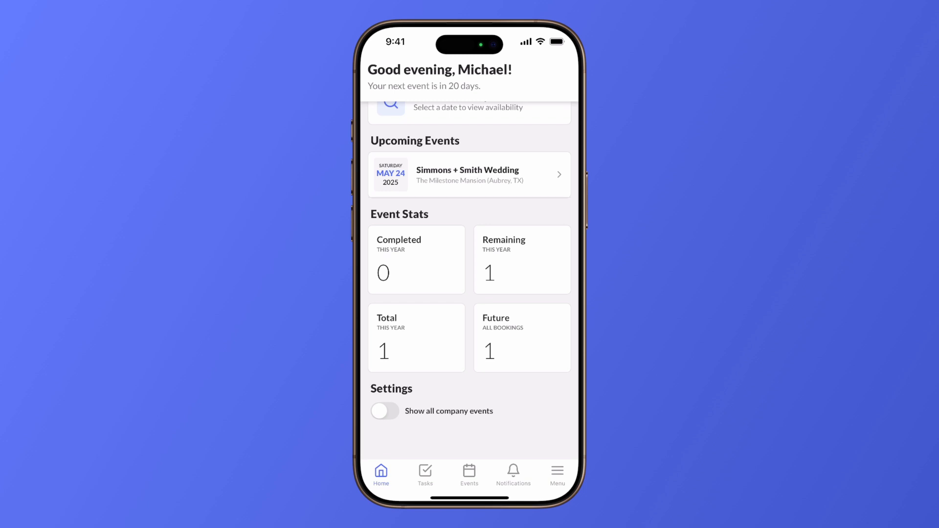
{"action": "left_click", "coordinate": [384, 411]}
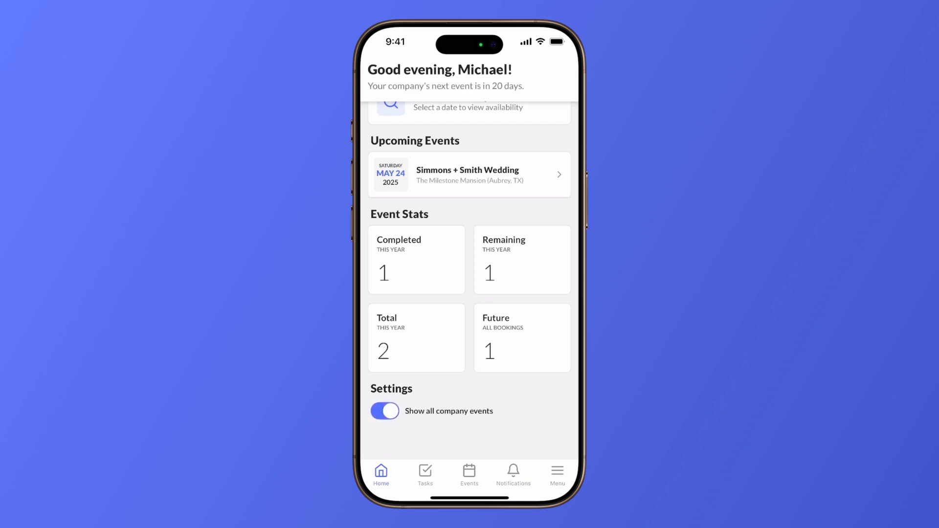
{"action": "left_click", "coordinate": [385, 411]}
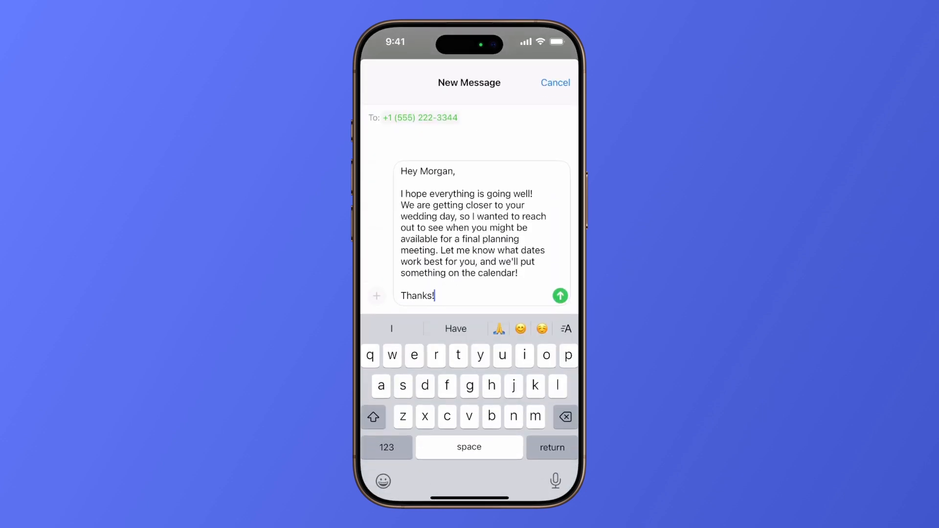
Cancel the drafted planning meeting text message and mark the "Initiate planning meeting" task as complete.
{"action": "left_click", "coordinate": [555, 83]}
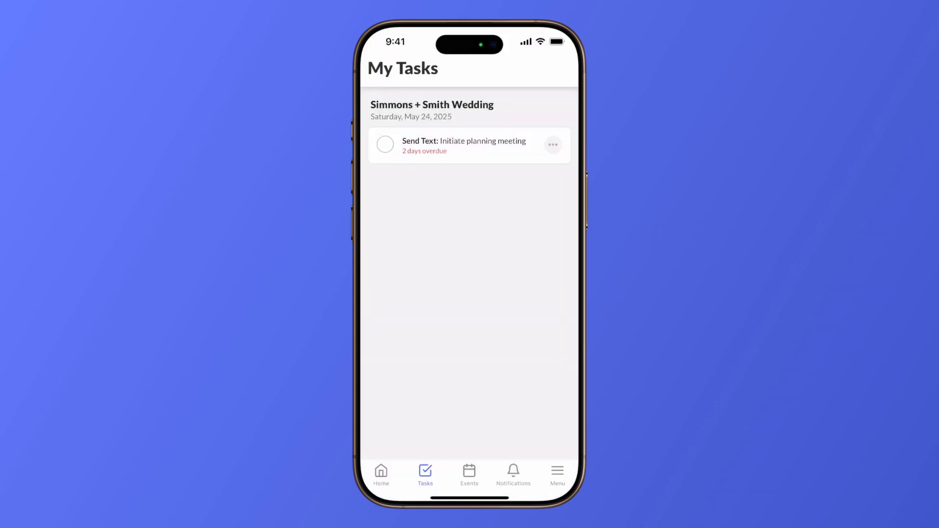
{"action": "left_click", "coordinate": [385, 144]}
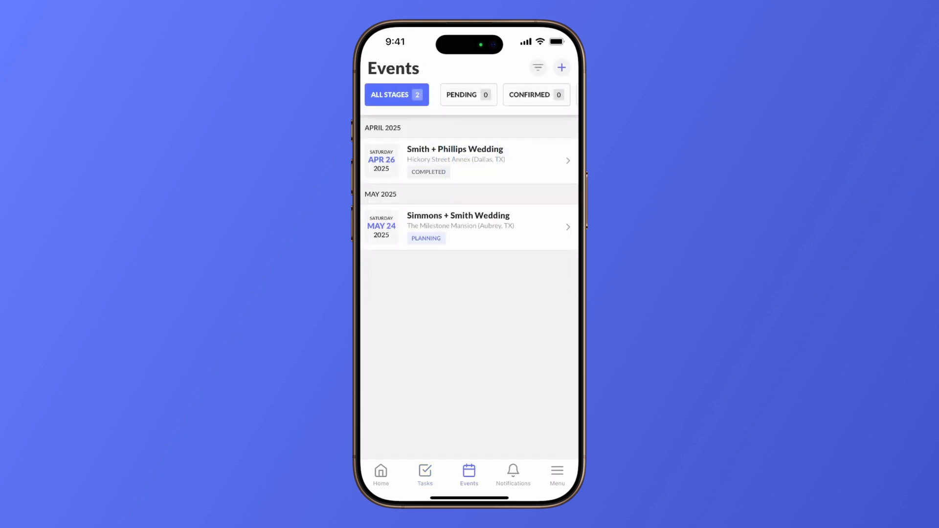
View the events in the Planning stage and those in the Completed stage, and return to all stages.
{"action": "scroll", "coordinate": [470, 95], "scroll_direction": "right", "scroll_amount": 2}
{"action": "left_click", "coordinate": [499, 95]}
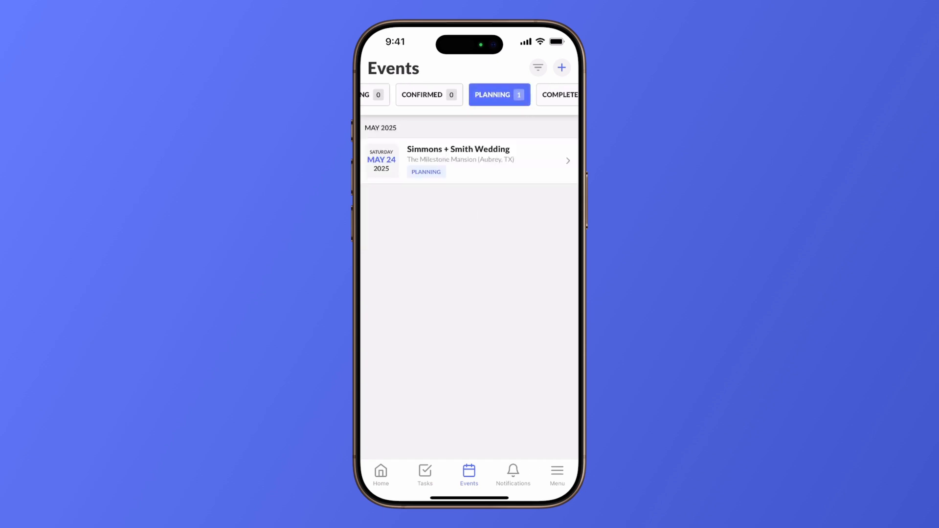
{"action": "scroll", "coordinate": [470, 95], "scroll_direction": "right", "scroll_amount": 2}
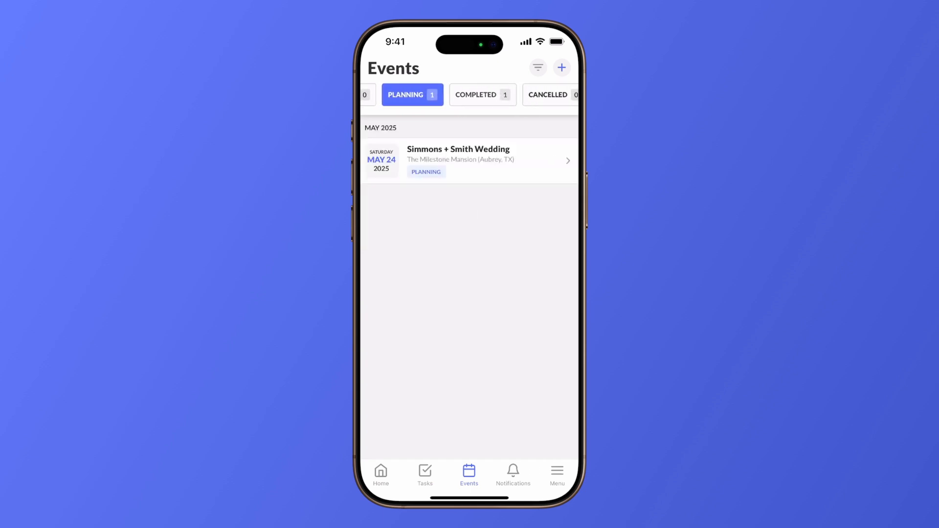
{"action": "left_click", "coordinate": [483, 95]}
{"action": "scroll", "coordinate": [470, 95], "scroll_direction": "left", "scroll_amount": 4}
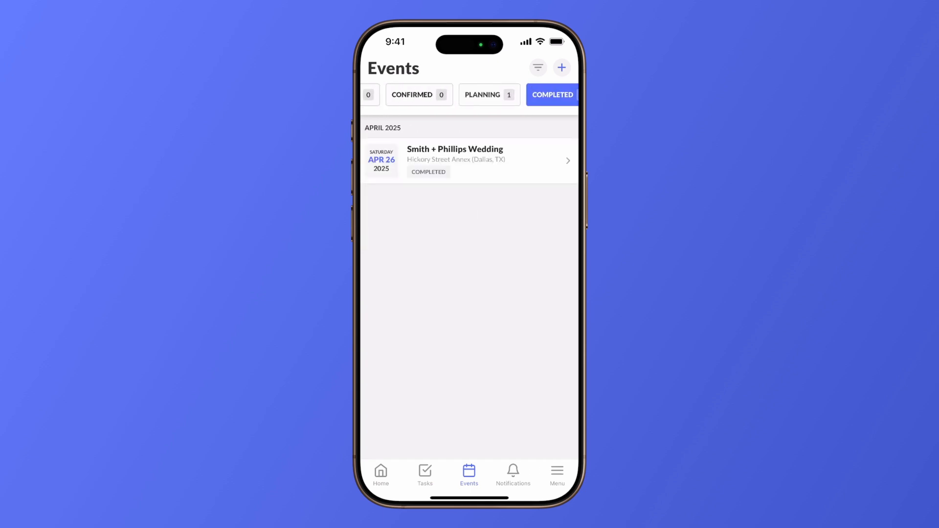
{"action": "left_click", "coordinate": [396, 95]}
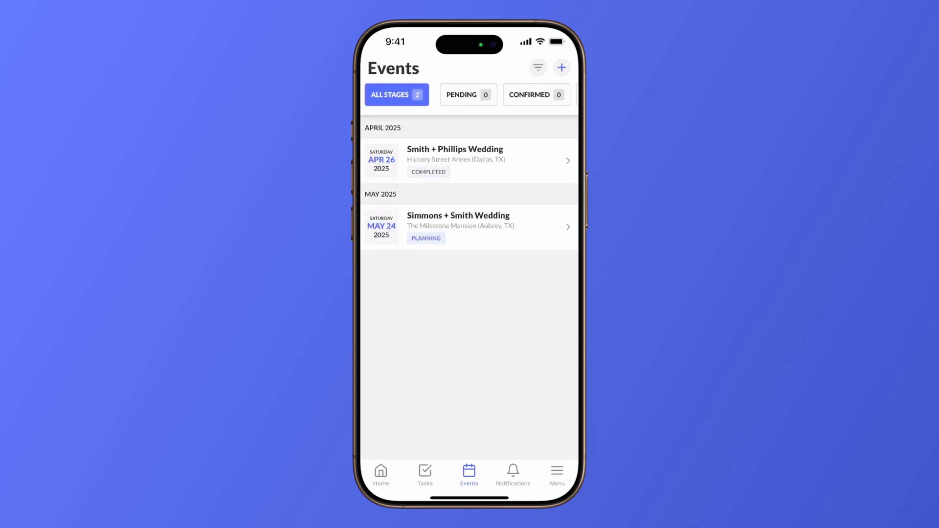
Filter the events list to exclude unassigned items and the other staff member, keeping only those assigned to the signed-in DJ.
{"action": "left_click", "coordinate": [537, 67]}
{"action": "left_click", "coordinate": [378, 187]}
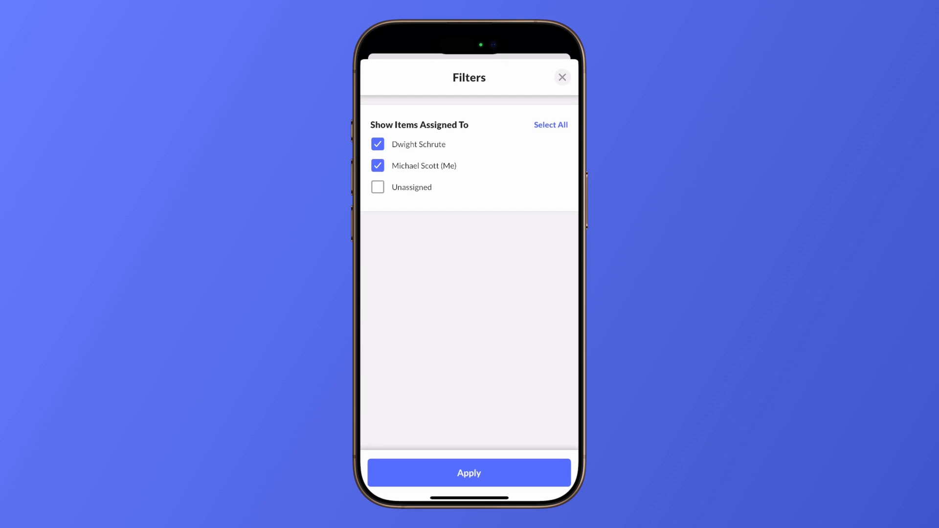
{"action": "left_click", "coordinate": [378, 144]}
{"action": "left_click", "coordinate": [469, 473]}
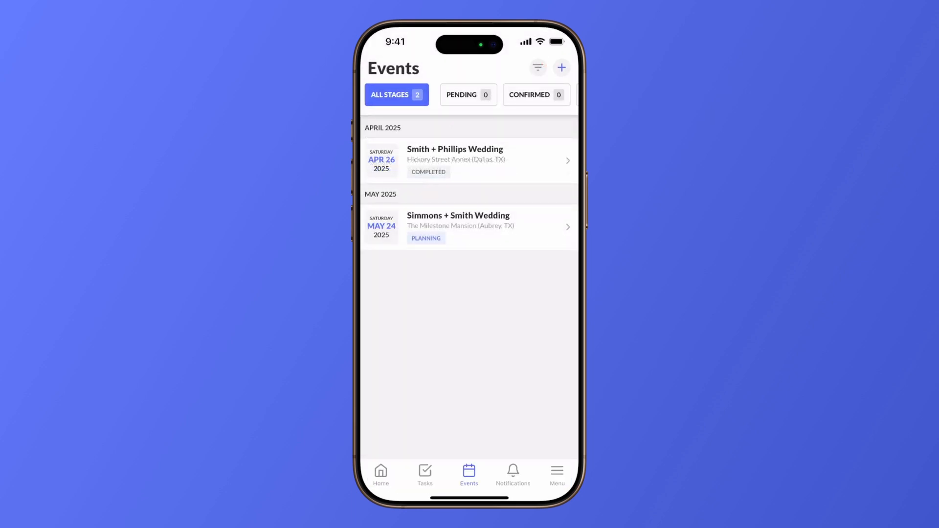
Open the May 24, 2025 wedding and review its overview, including event details, venue, clients and assigned staff.
{"action": "left_click", "coordinate": [469, 227]}
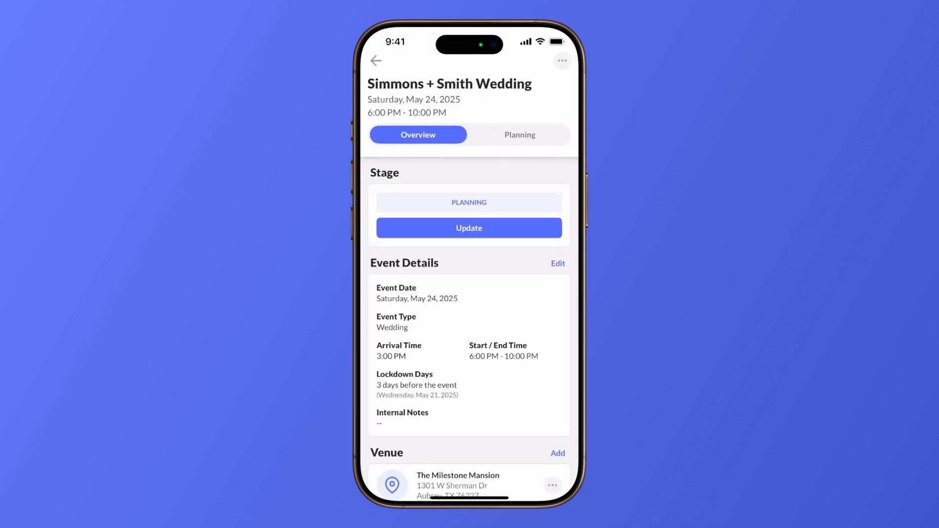
{"action": "scroll", "coordinate": [469, 329], "scroll_direction": "down", "scroll_amount": 6}
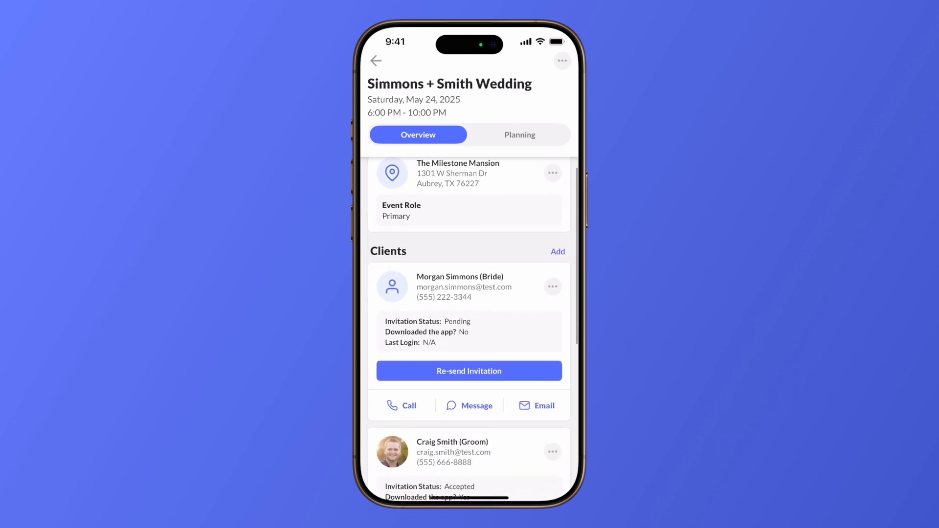
{"action": "scroll", "coordinate": [469, 329], "scroll_direction": "down", "scroll_amount": 8}
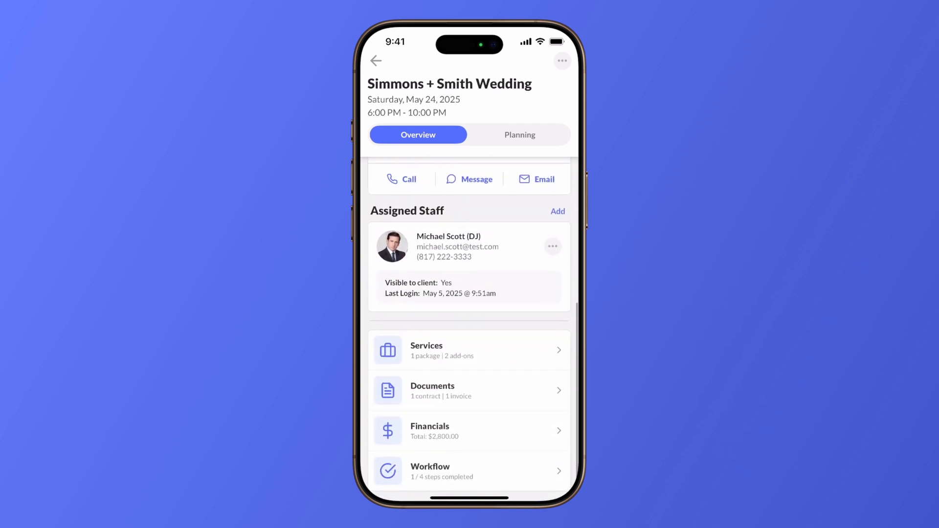
{"action": "scroll", "coordinate": [469, 329], "scroll_direction": "up", "scroll_amount": 5}
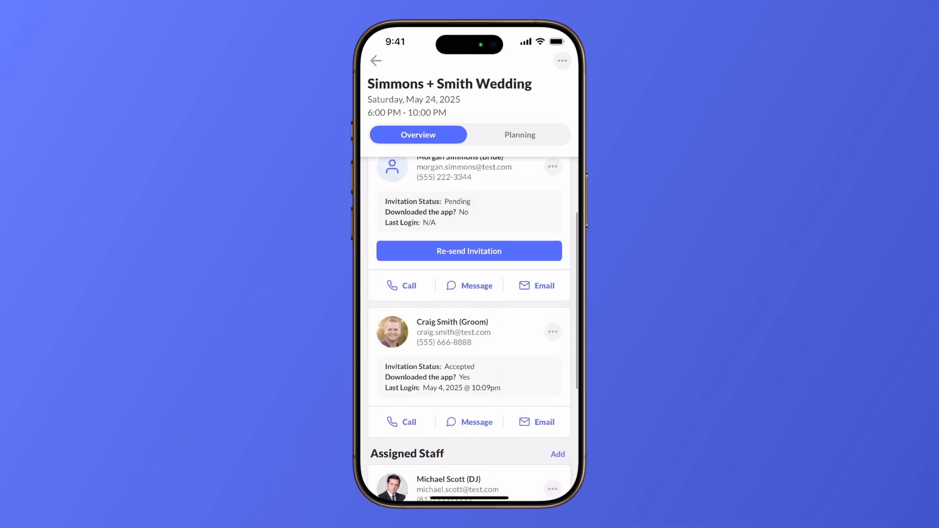
{"action": "scroll", "coordinate": [469, 329], "scroll_direction": "up", "scroll_amount": 2}
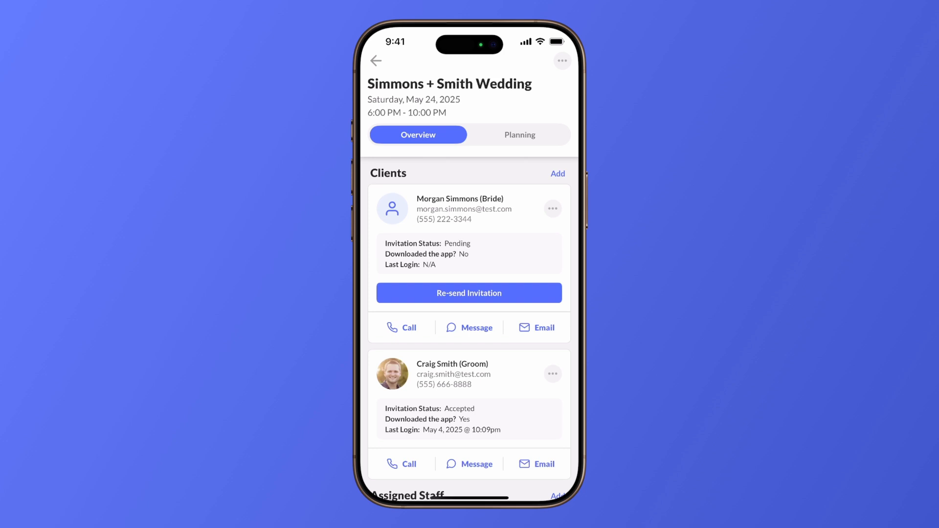
Check the call and text message options for the bride, cancelling both without contacting her.
{"action": "left_click", "coordinate": [402, 327]}
{"action": "left_click", "coordinate": [469, 468]}
{"action": "left_click", "coordinate": [468, 327]}
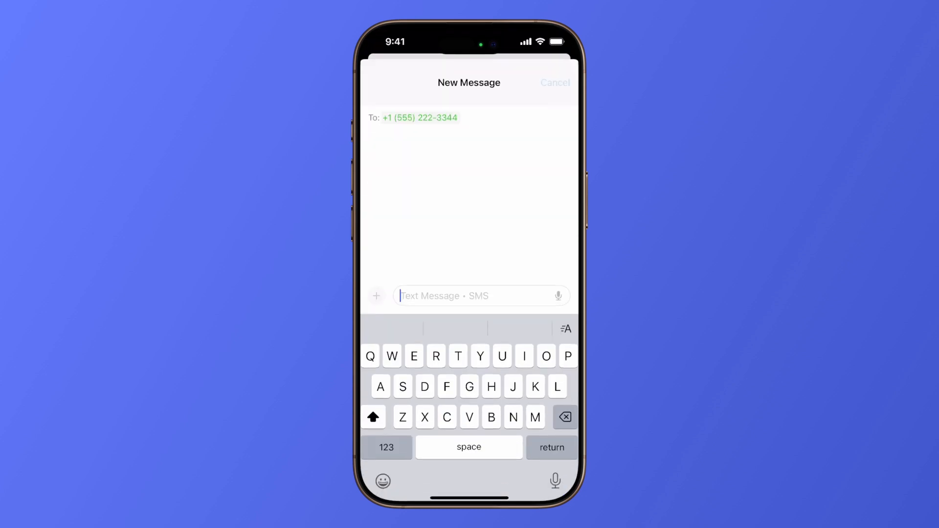
{"action": "left_click", "coordinate": [555, 83]}
View the packages and add-ons in the wedding's services and return to the event overview.
{"action": "scroll", "coordinate": [470, 332], "scroll_direction": "down", "scroll_amount": 6}
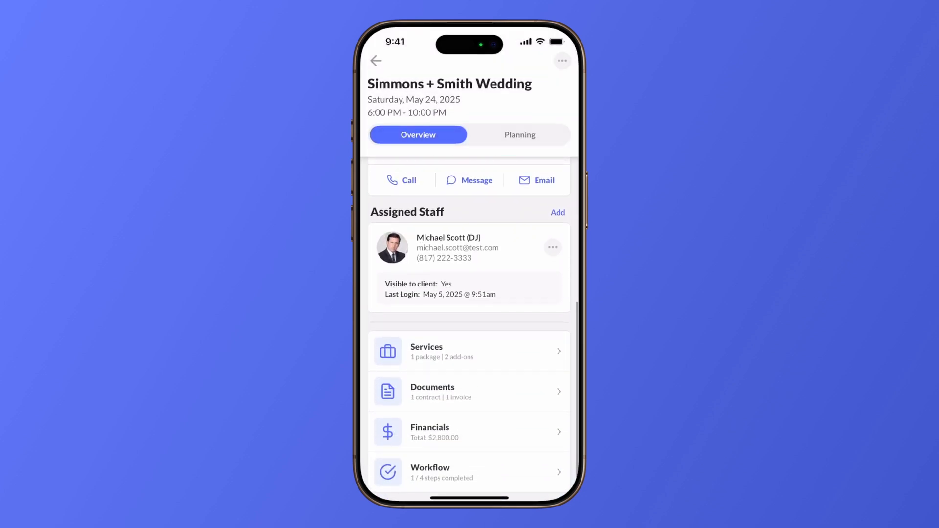
{"action": "left_click", "coordinate": [440, 351]}
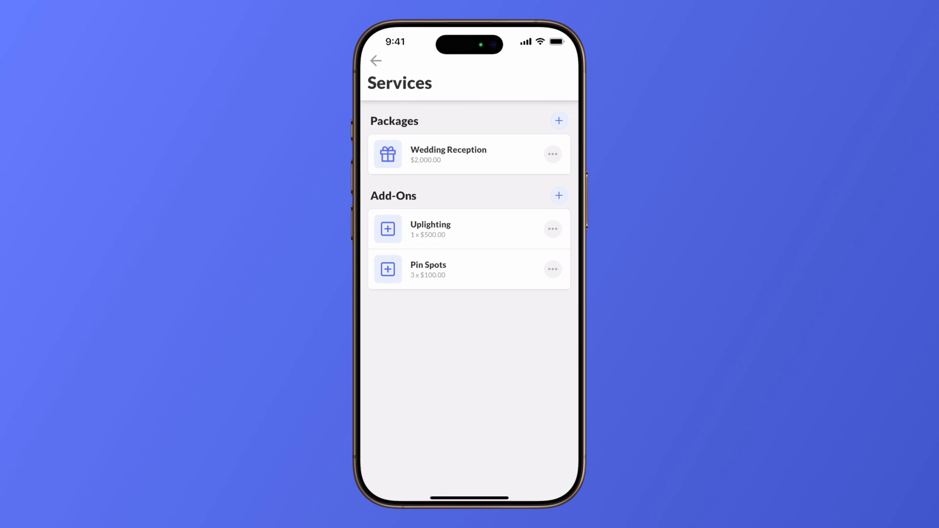
{"action": "left_click", "coordinate": [376, 60]}
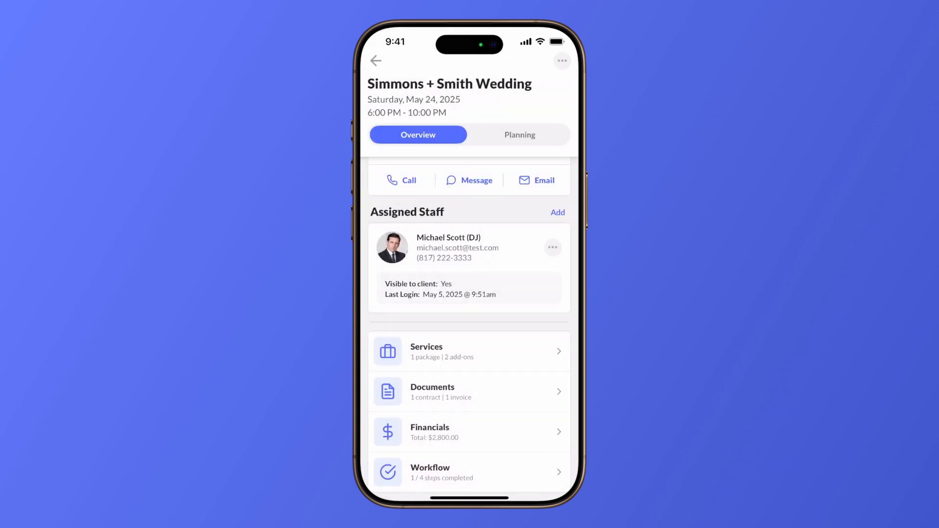
Examine the available actions for the wedding's draft contract and draft invoice in its documents, and return to the overview.
{"action": "left_click", "coordinate": [432, 391]}
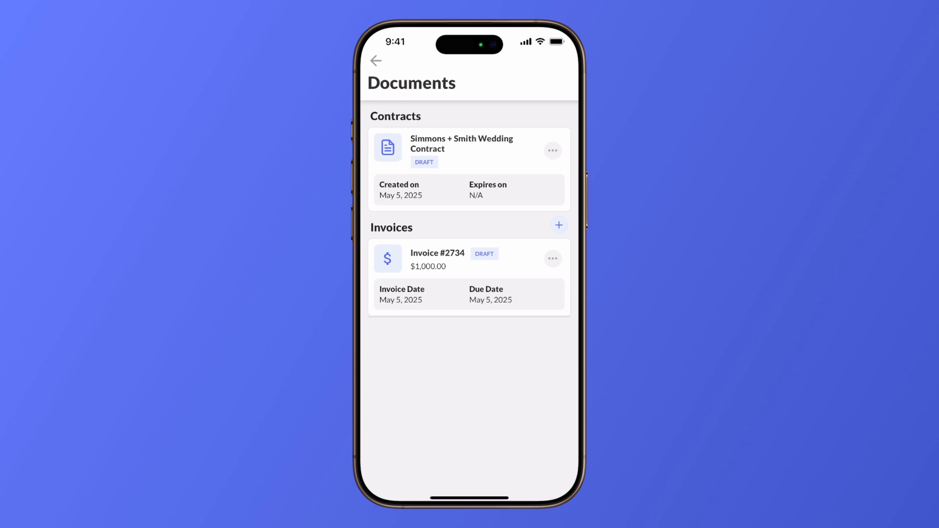
{"action": "left_click", "coordinate": [553, 150]}
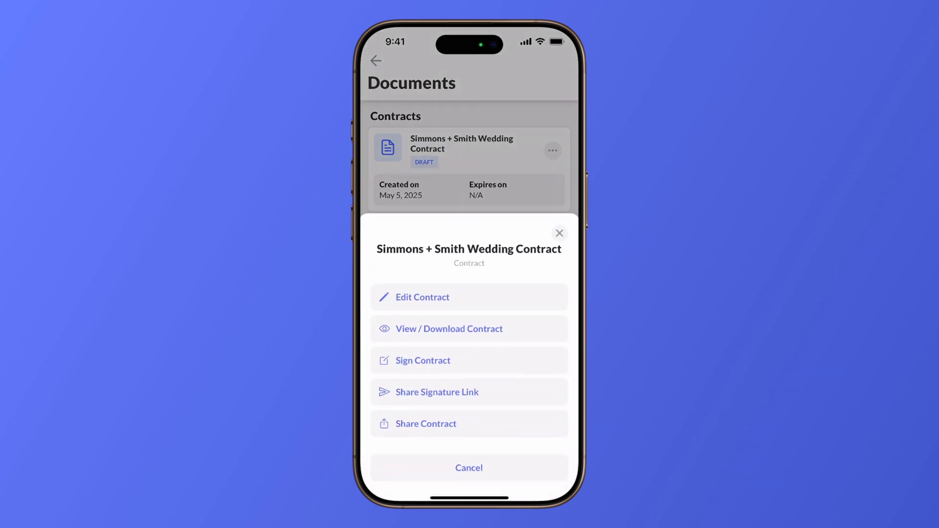
{"action": "left_click", "coordinate": [559, 233]}
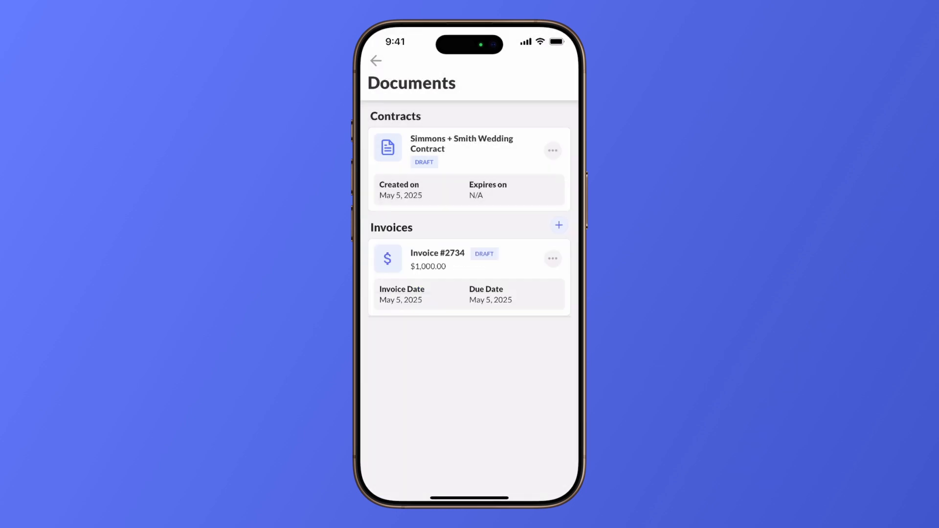
{"action": "left_click", "coordinate": [552, 258]}
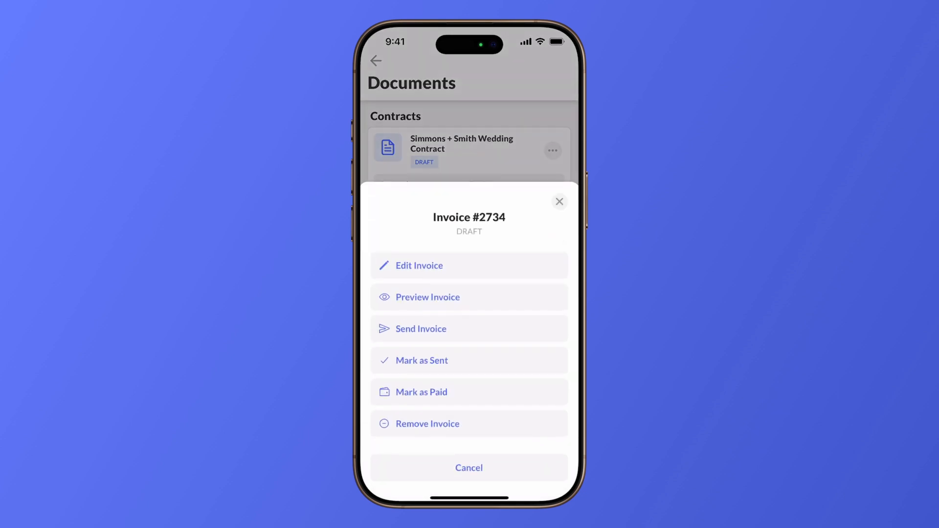
{"action": "left_click", "coordinate": [559, 201]}
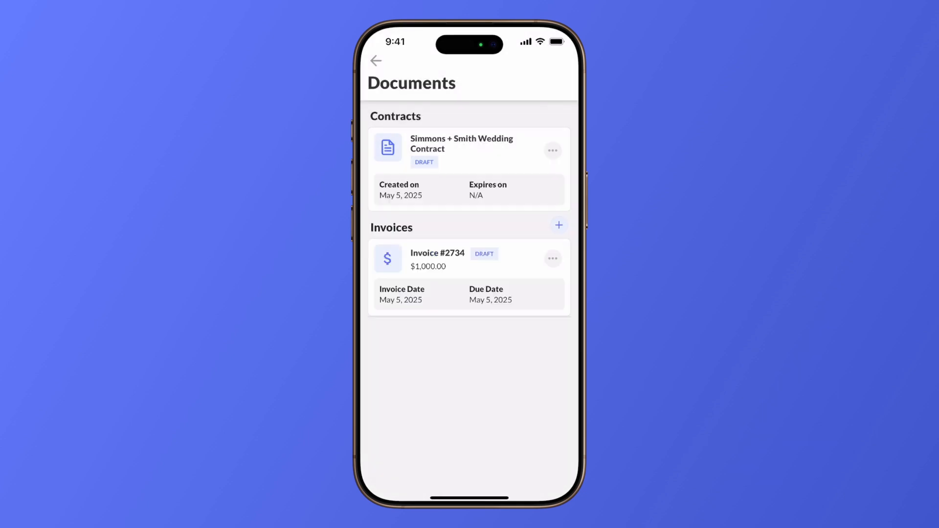
{"action": "left_click", "coordinate": [375, 60]}
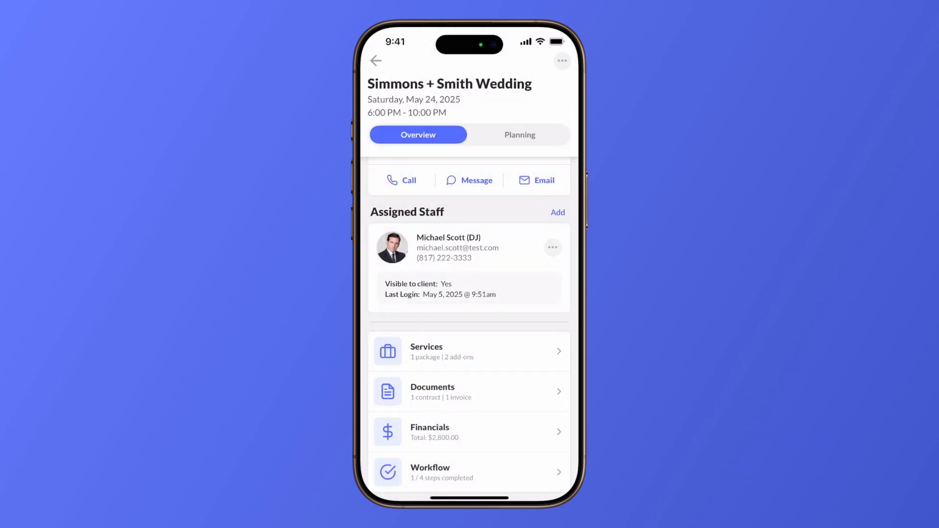
Review the wedding's financials and its workflow tasks, returning to the event overview.
{"action": "left_click", "coordinate": [468, 431]}
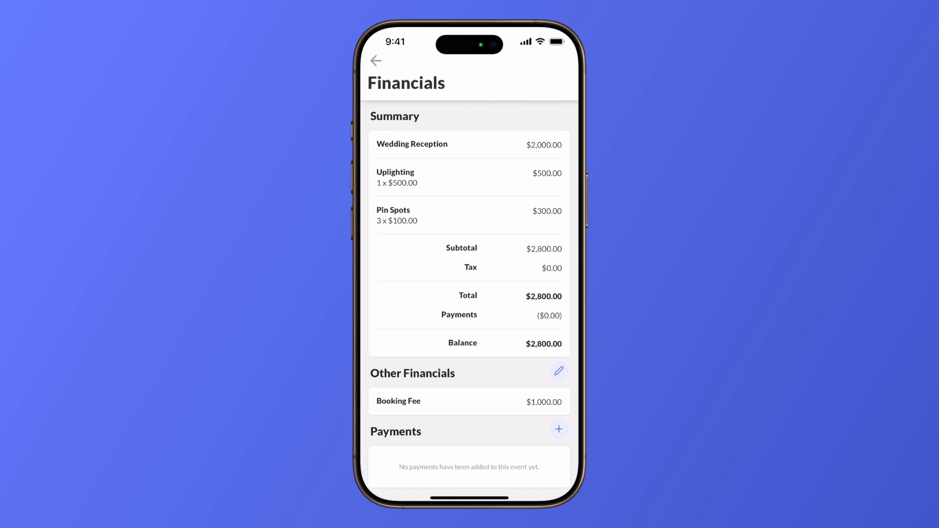
{"action": "left_click", "coordinate": [375, 61]}
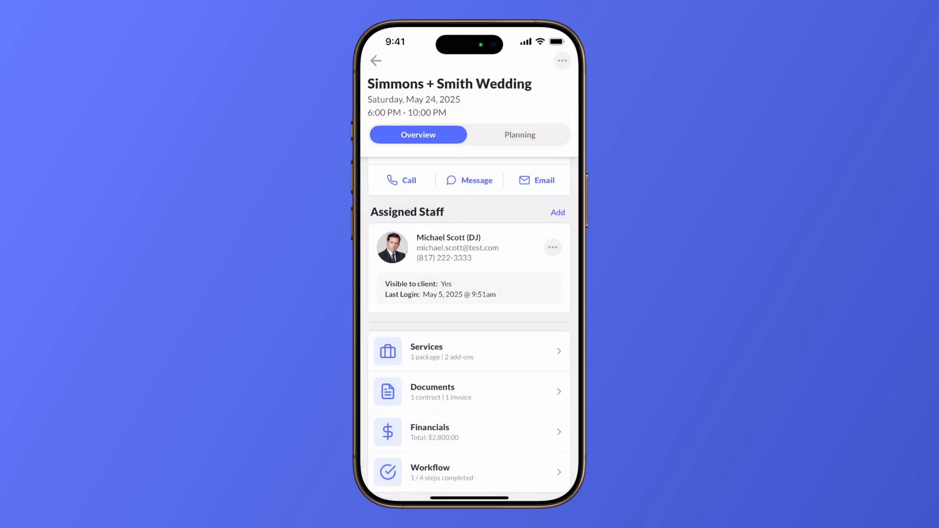
{"action": "left_click", "coordinate": [469, 472]}
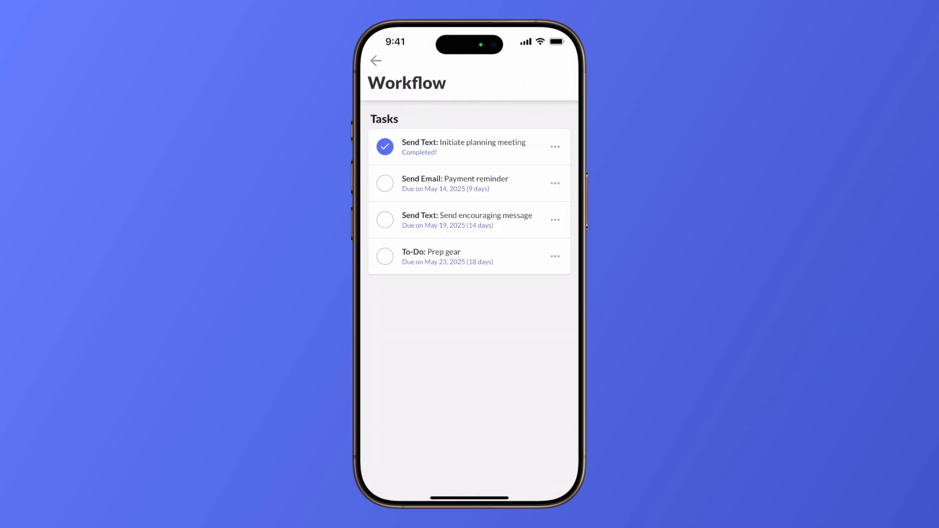
{"action": "left_click", "coordinate": [376, 61]}
Open the music section in the wedding's planning area.
{"action": "left_click", "coordinate": [519, 134]}
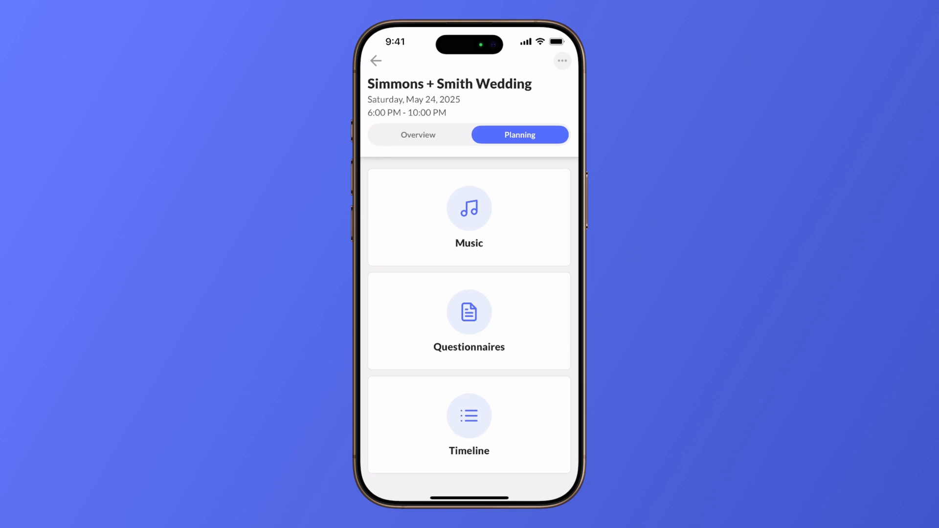
{"action": "left_click", "coordinate": [469, 216]}
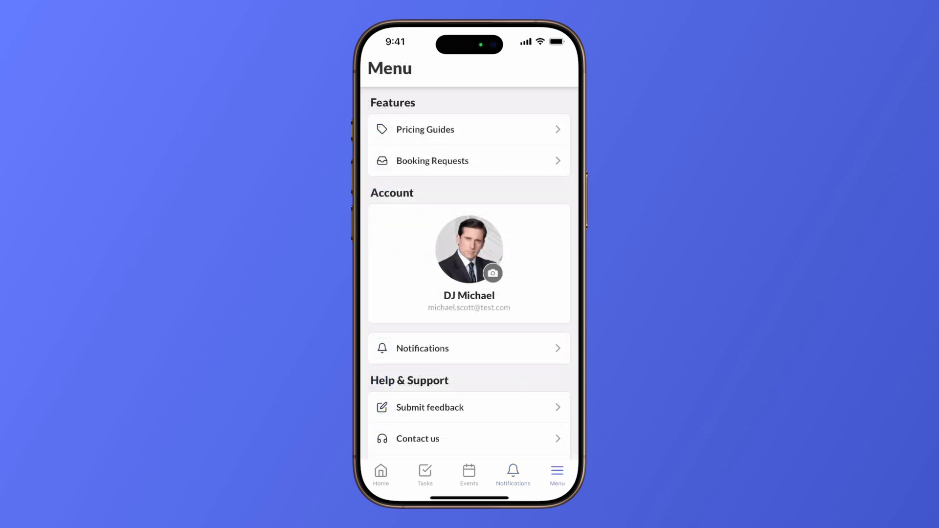
Look over the features, account, and help and support options in the app's main menu.
{"action": "scroll", "coordinate": [469, 273], "scroll_direction": "down", "scroll_amount": 3}
{"action": "scroll", "coordinate": [469, 273], "scroll_direction": "up", "scroll_amount": 2}
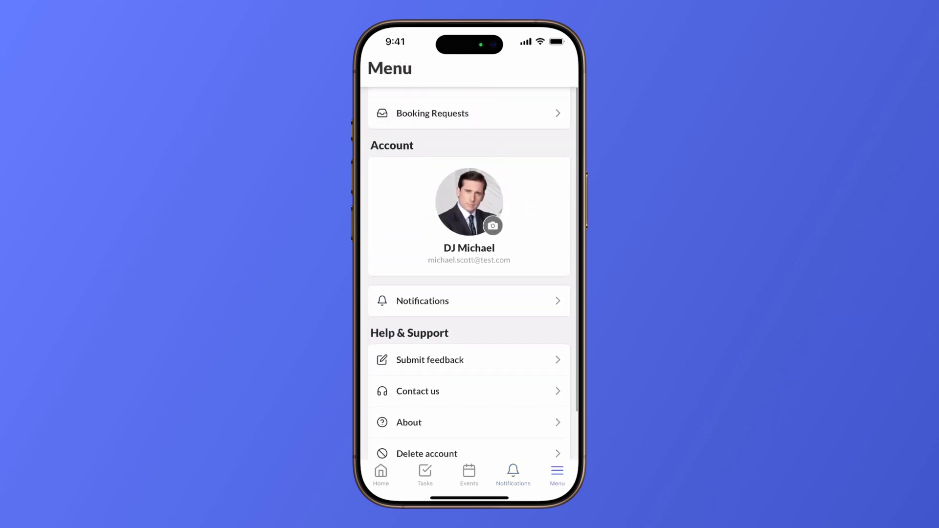
{"action": "scroll", "coordinate": [469, 273], "scroll_direction": "up", "scroll_amount": 1}
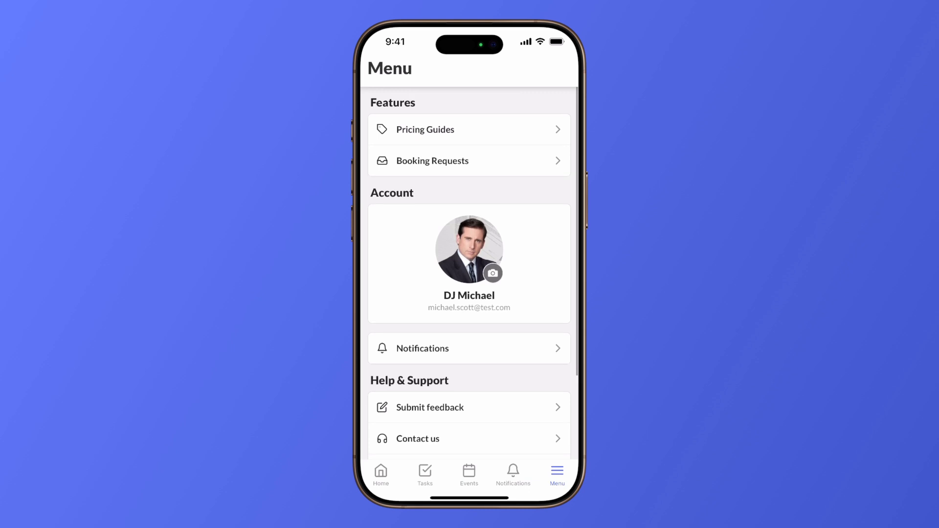
Preview the 2025 Pricing Guide in the browser through to its booking request form, and return to the app's main menu.
{"action": "left_click", "coordinate": [469, 130]}
{"action": "left_click", "coordinate": [552, 126]}
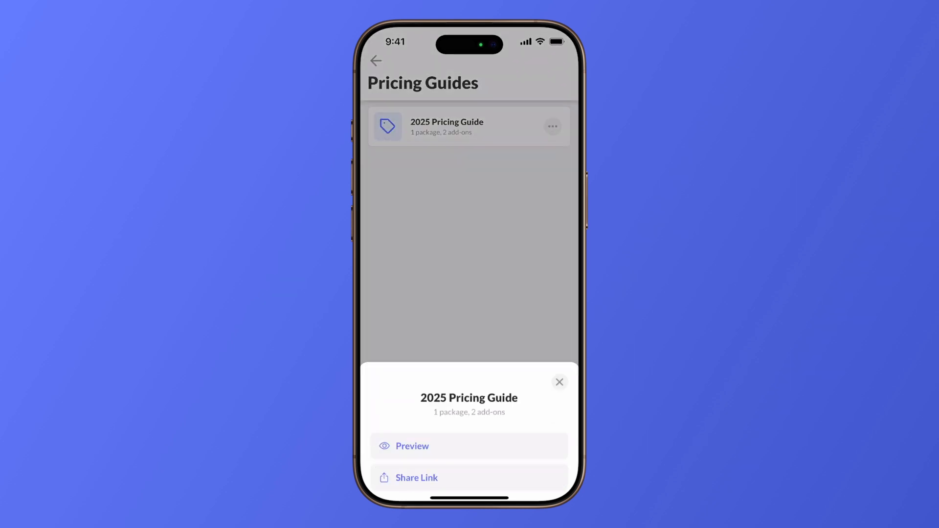
{"action": "left_click", "coordinate": [413, 392]}
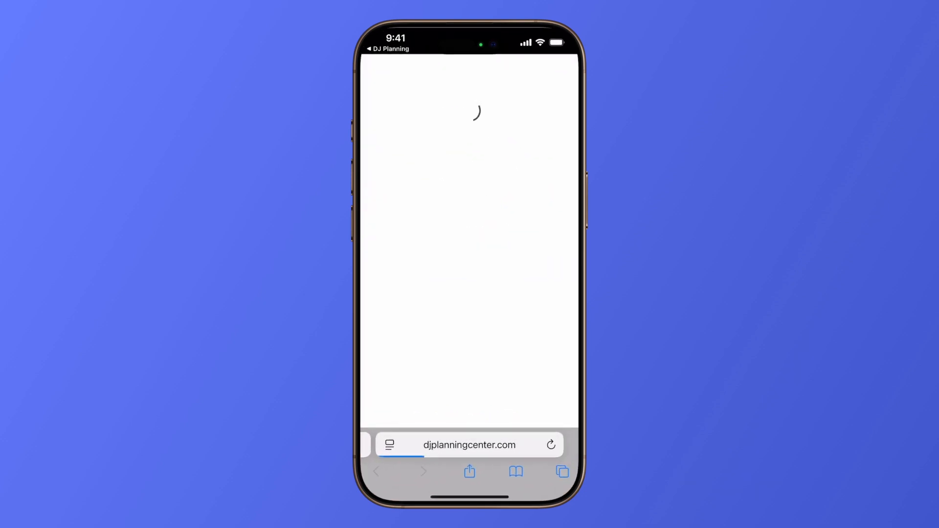
{"action": "scroll", "coordinate": [469, 245], "scroll_direction": "down", "scroll_amount": 15}
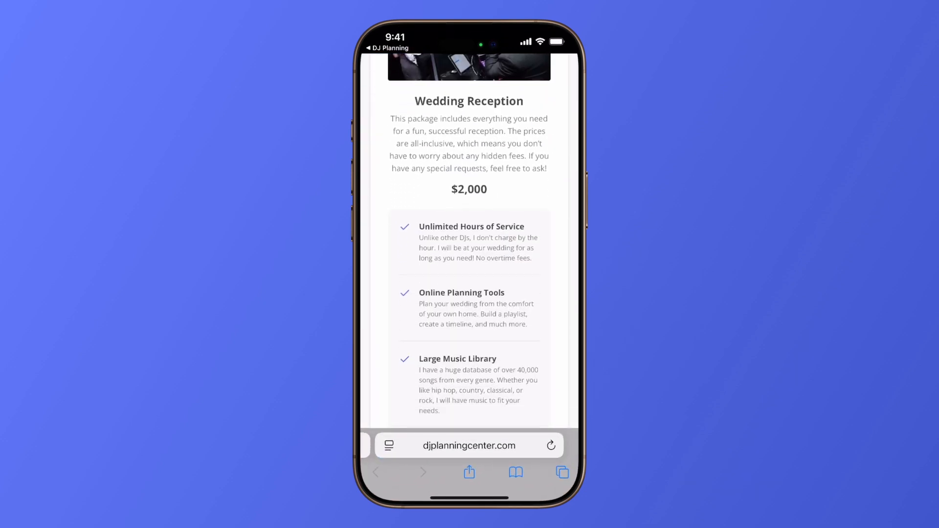
{"action": "scroll", "coordinate": [469, 244], "scroll_direction": "down", "scroll_amount": 15}
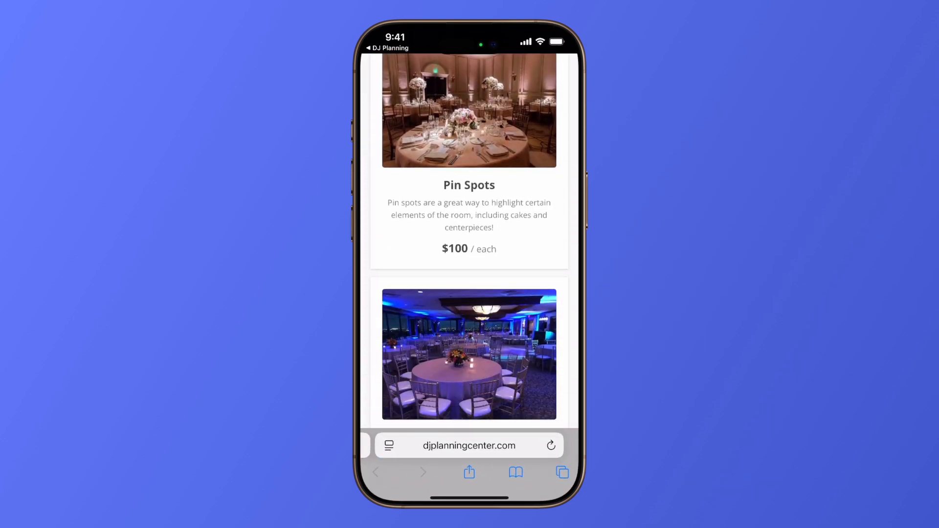
{"action": "scroll", "coordinate": [469, 245], "scroll_direction": "down", "scroll_amount": 15}
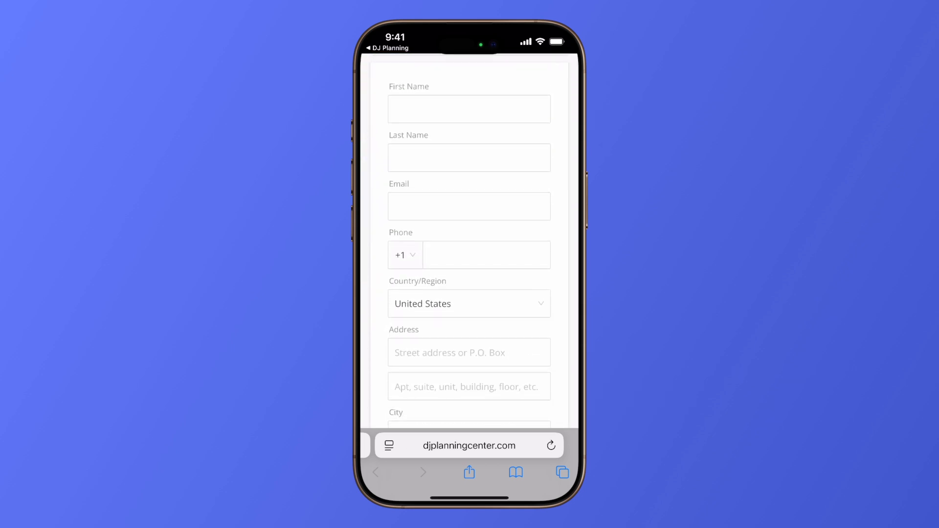
{"action": "scroll", "coordinate": [469, 245], "scroll_direction": "down", "scroll_amount": 15}
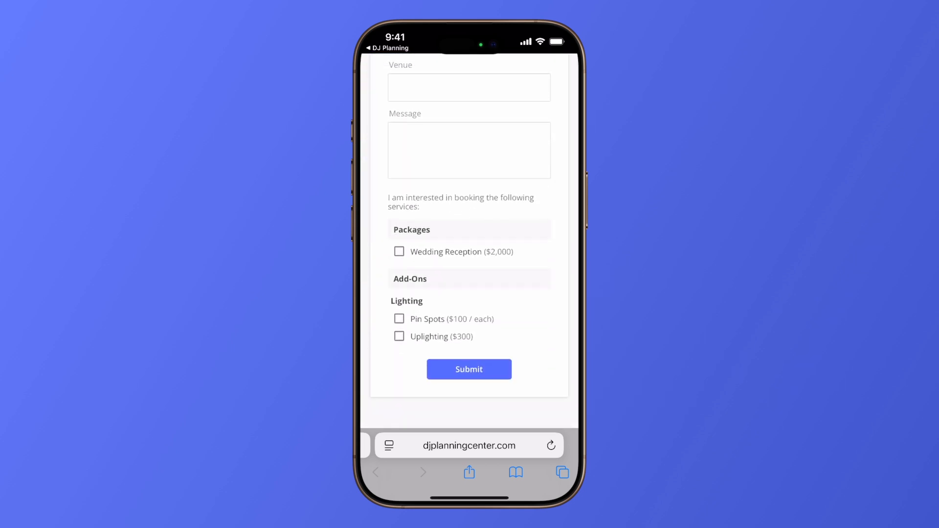
{"action": "left_click", "coordinate": [387, 48]}
{"action": "left_click", "coordinate": [376, 61]}
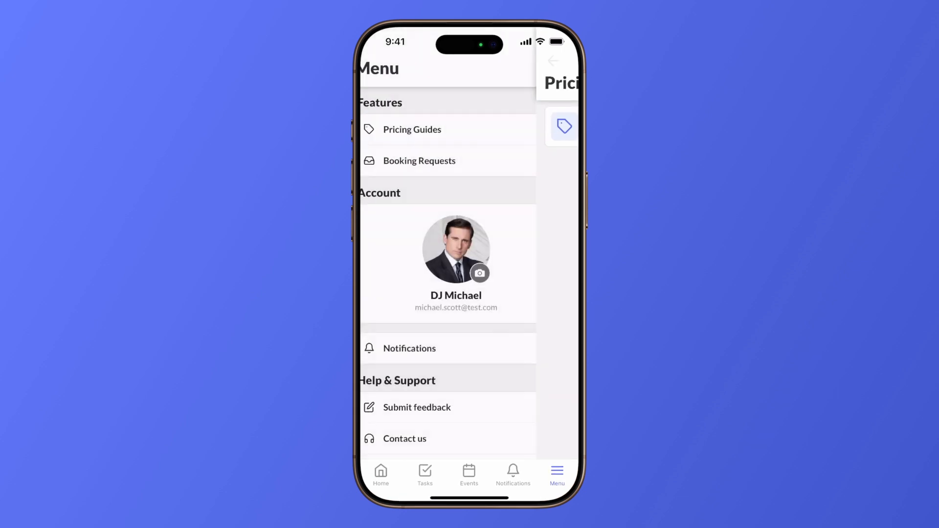
Open the August 16, 2025 booking request and review its details, message, requested services and staff availability.
{"action": "left_click", "coordinate": [419, 160]}
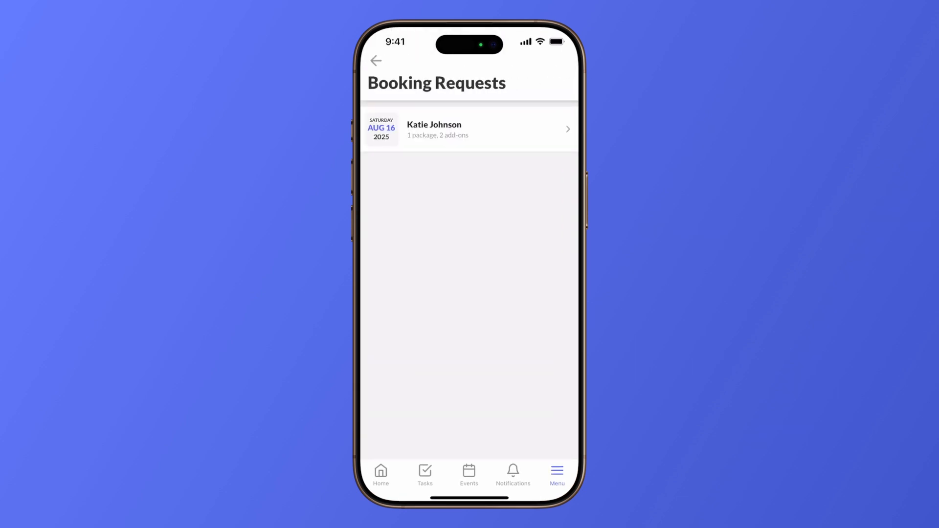
{"action": "left_click", "coordinate": [469, 129]}
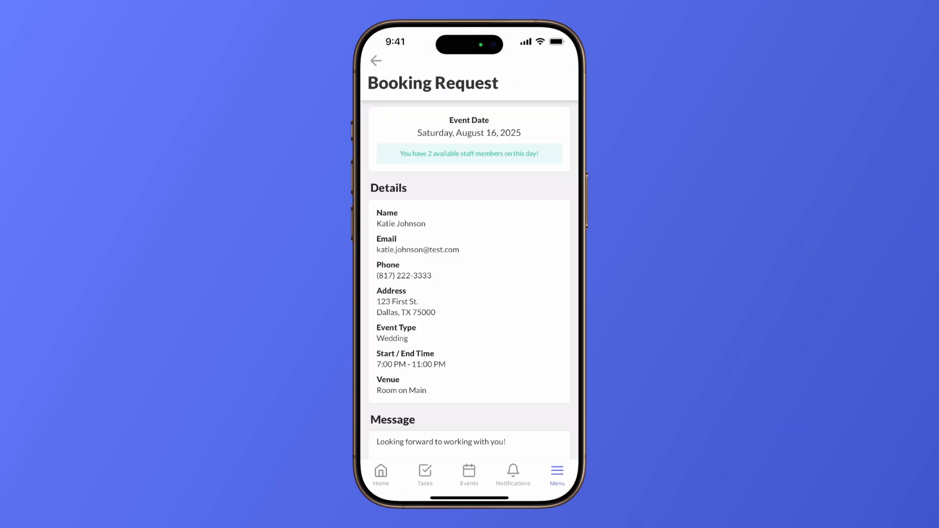
{"action": "scroll", "coordinate": [469, 278], "scroll_direction": "down", "scroll_amount": 5}
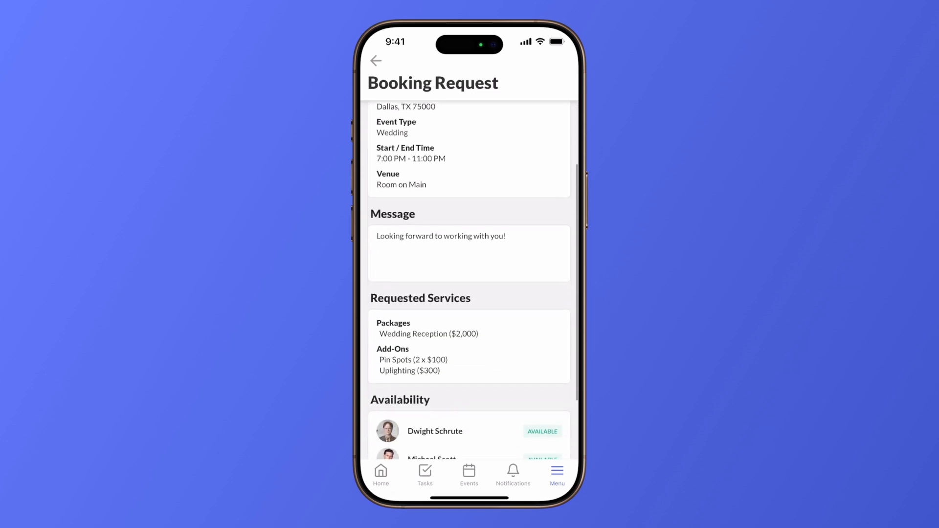
{"action": "scroll", "coordinate": [469, 279], "scroll_direction": "down", "scroll_amount": 3}
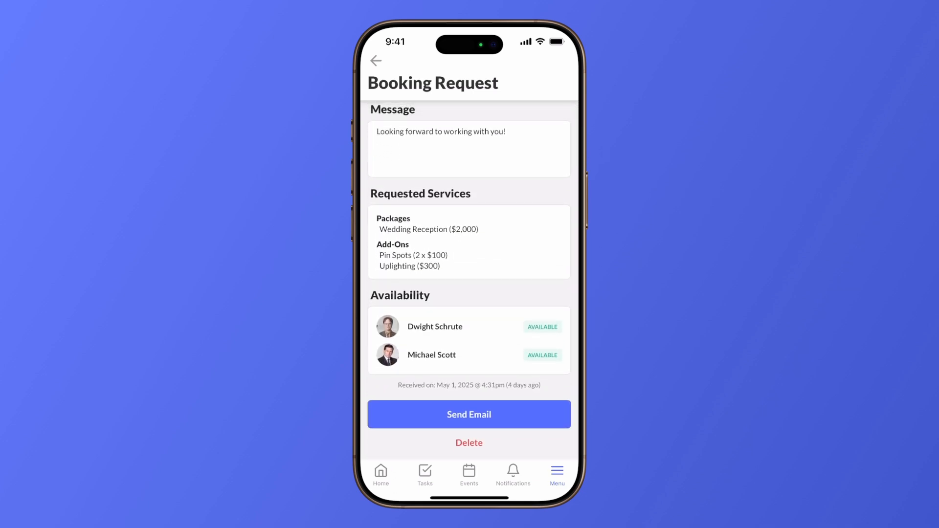
Leave the booking request and review the account's push and email notification settings for client activity, contracts and booking requests.
{"action": "left_click", "coordinate": [375, 60]}
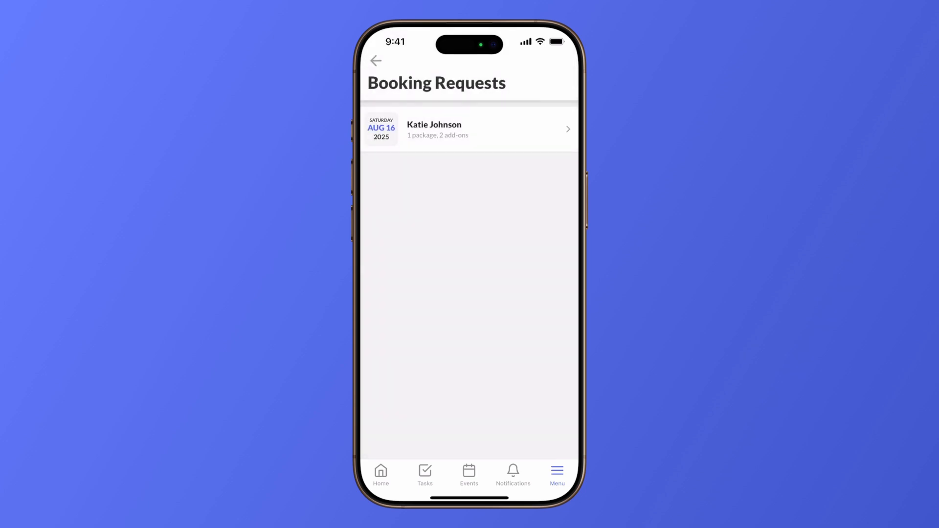
{"action": "left_click", "coordinate": [375, 61]}
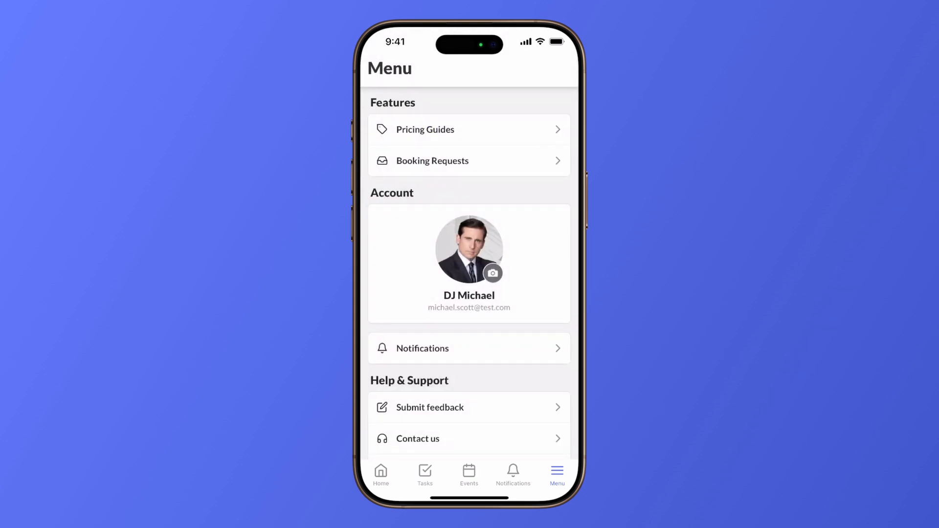
{"action": "left_click", "coordinate": [423, 348]}
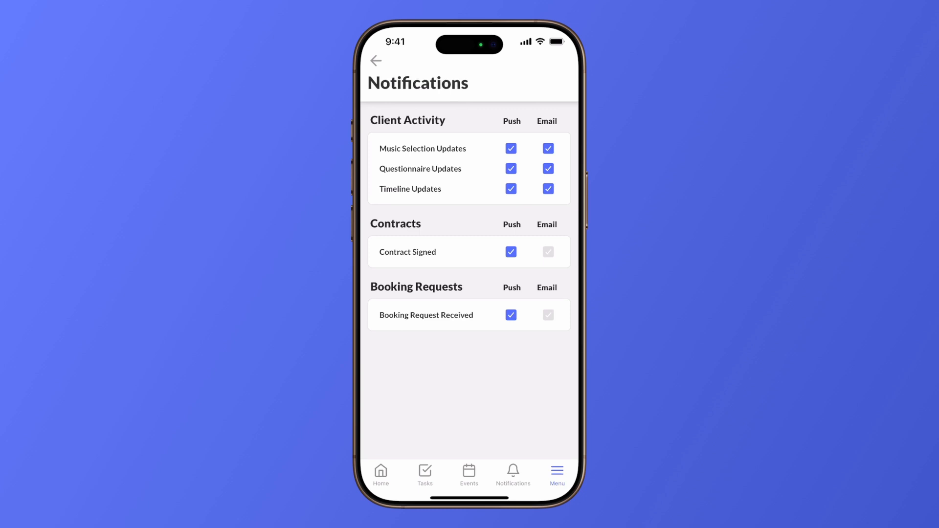
{"action": "left_click", "coordinate": [375, 61]}
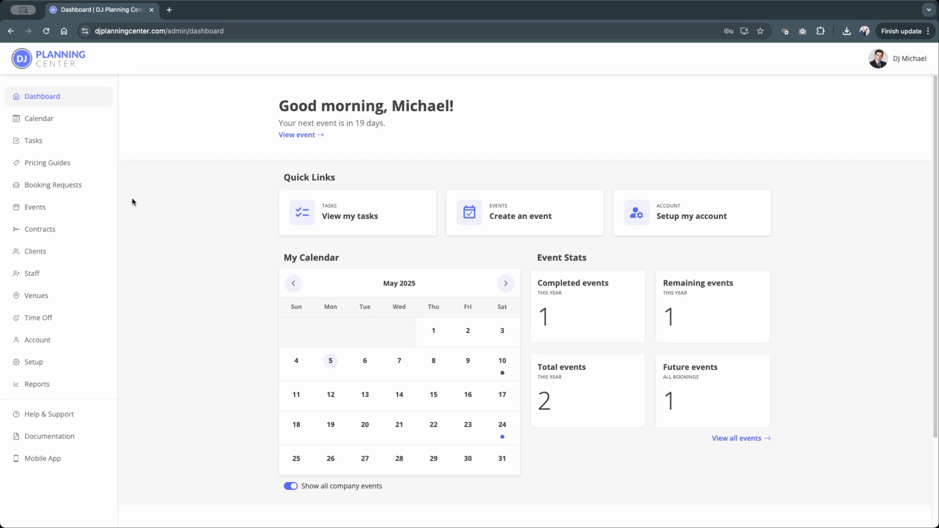
Switch to the web portal and review the calendar's May 24 event, May 10 time off and filter options.
{"action": "left_click", "coordinate": [49, 124]}
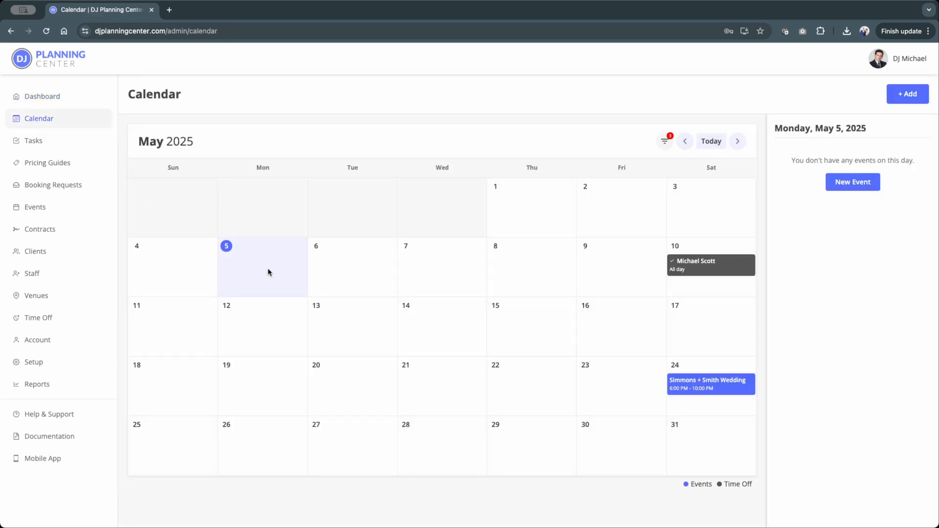
{"action": "left_click", "coordinate": [695, 380]}
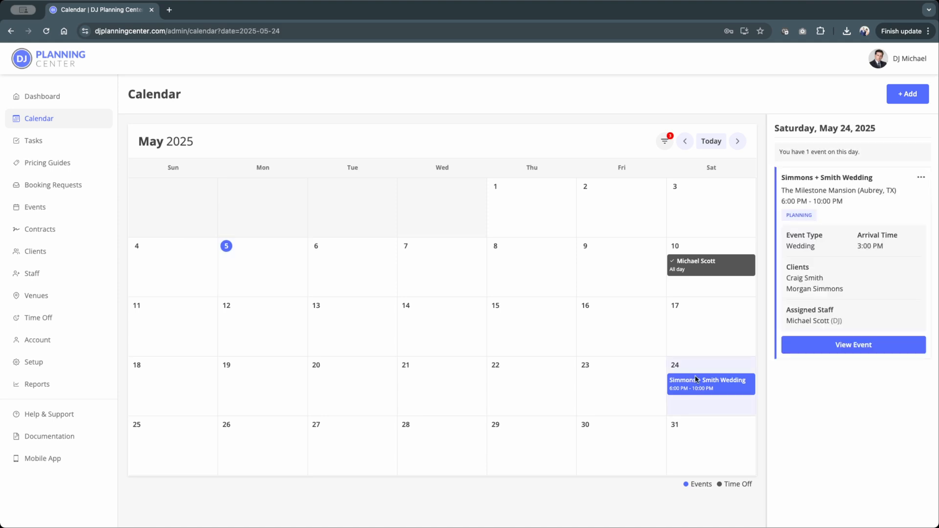
{"action": "left_click", "coordinate": [697, 267]}
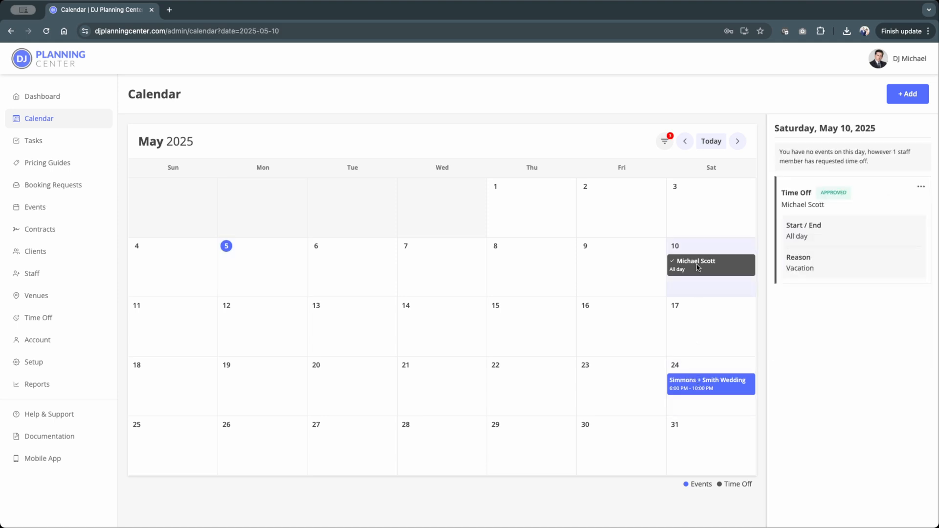
{"action": "left_click", "coordinate": [664, 144]}
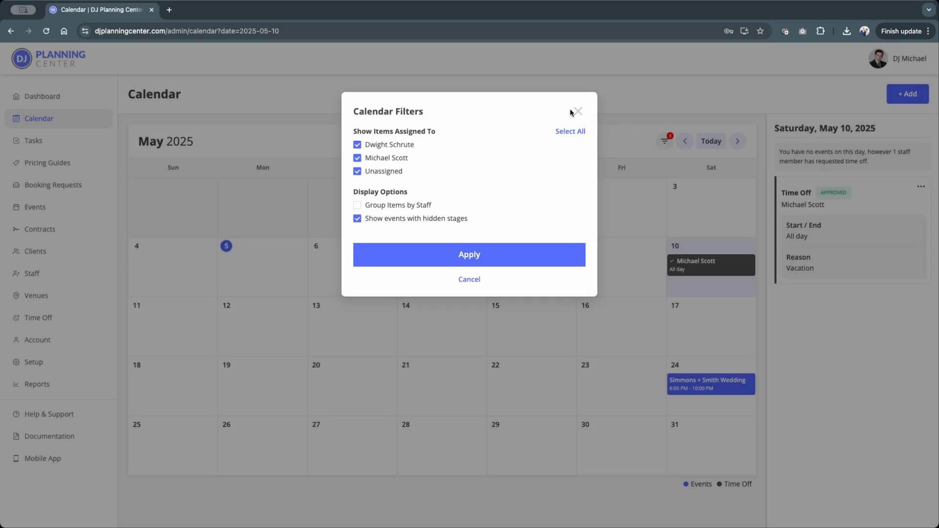
{"action": "left_click", "coordinate": [576, 112]}
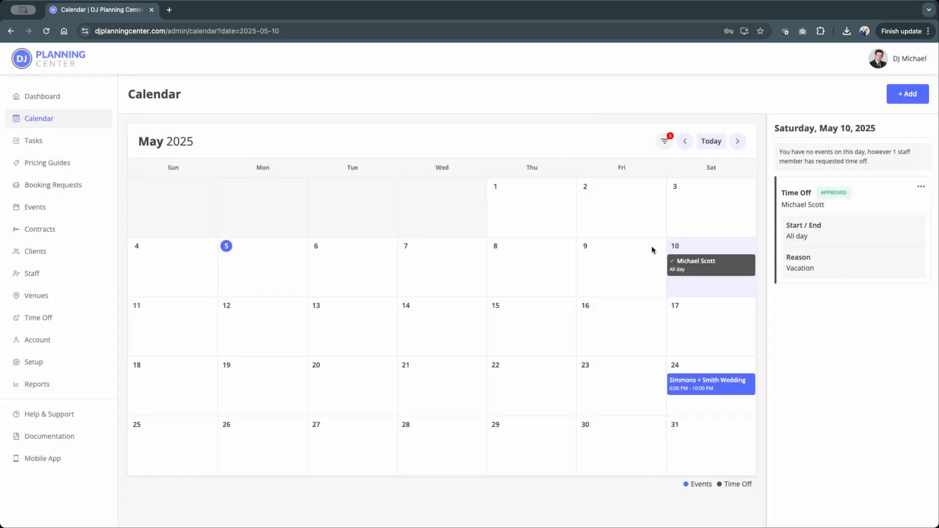
View the time-off form for Saturday, May 17, 2025 and close it without adding an entry.
{"action": "left_click", "coordinate": [711, 329]}
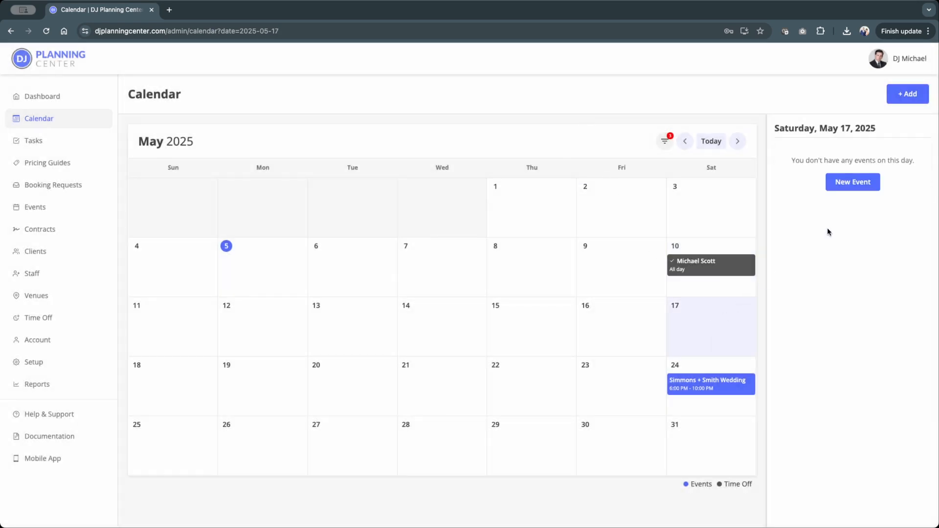
{"action": "left_click", "coordinate": [915, 102]}
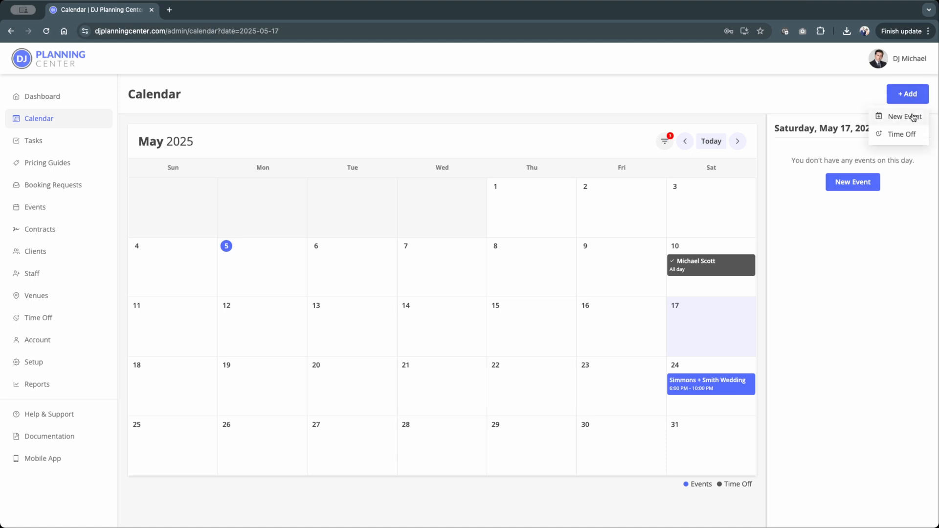
{"action": "left_click", "coordinate": [910, 137]}
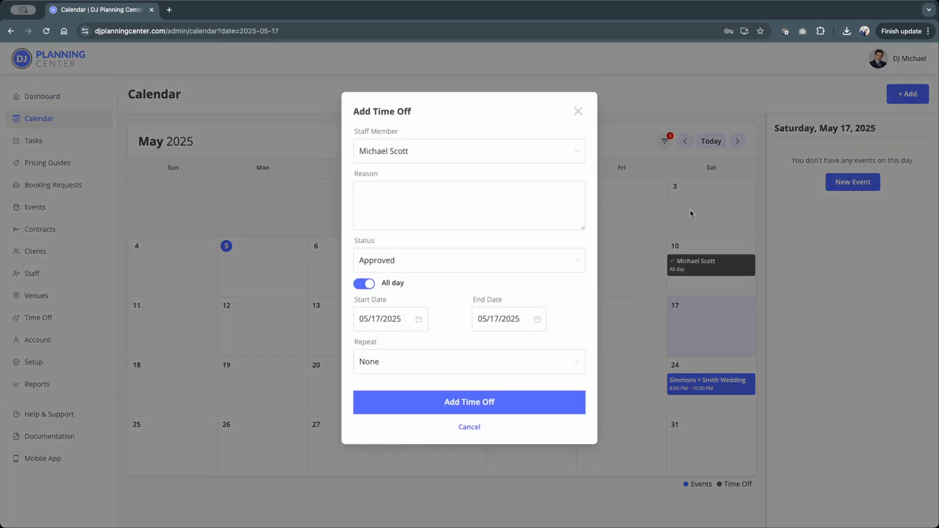
{"action": "left_click", "coordinate": [579, 112]}
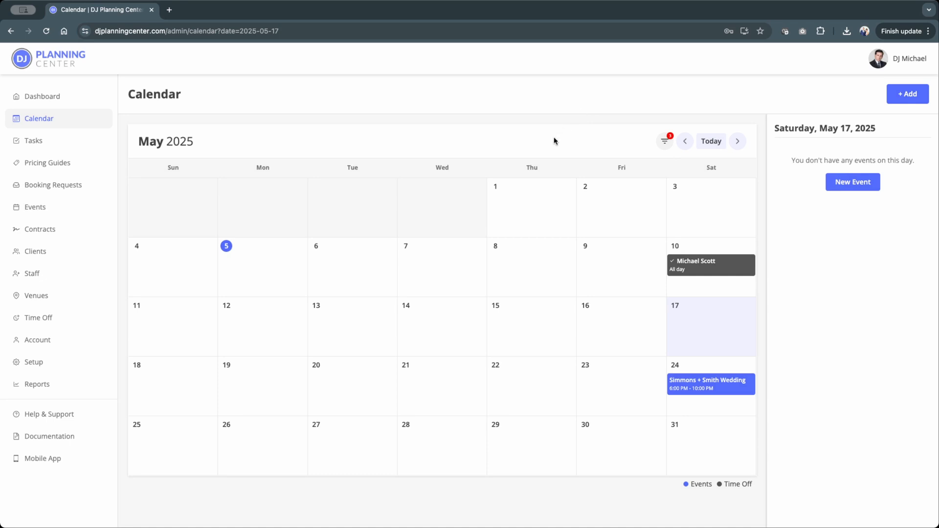
Mark the "Initiate planning meeting" task of the May 24, 2025 wedding as complete in the task list.
{"action": "left_click", "coordinate": [49, 146]}
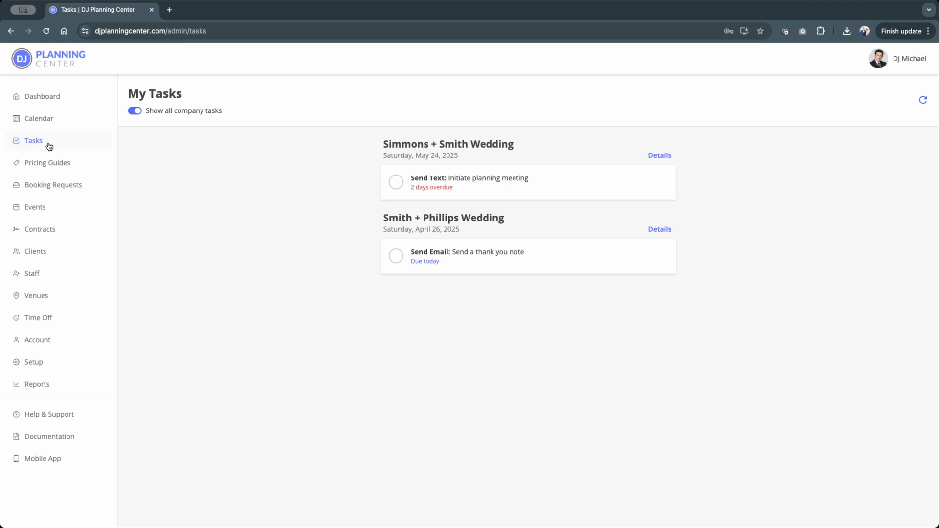
{"action": "left_click", "coordinate": [396, 183]}
Open the 2025 Pricing Guide for editing and review its details, packages, add-ons, contact form and custom field sections.
{"action": "left_click", "coordinate": [71, 170]}
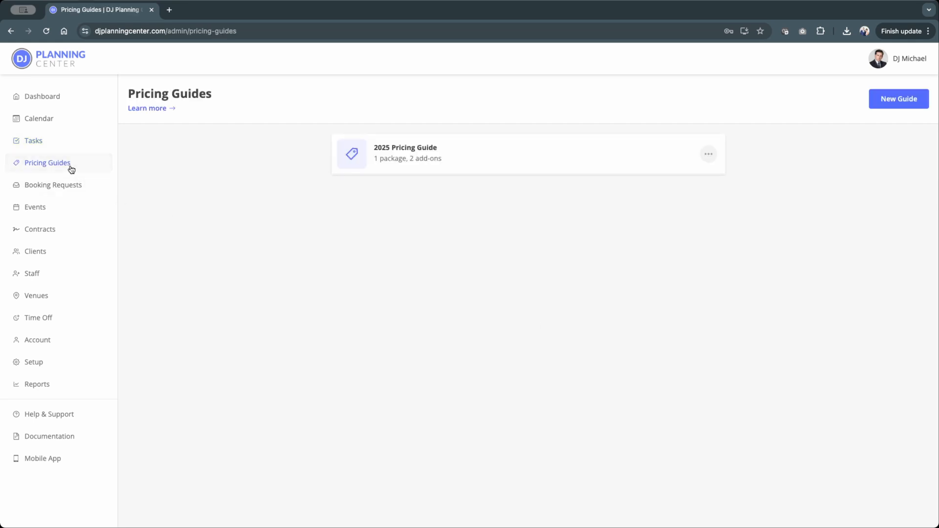
{"action": "left_click", "coordinate": [707, 155]}
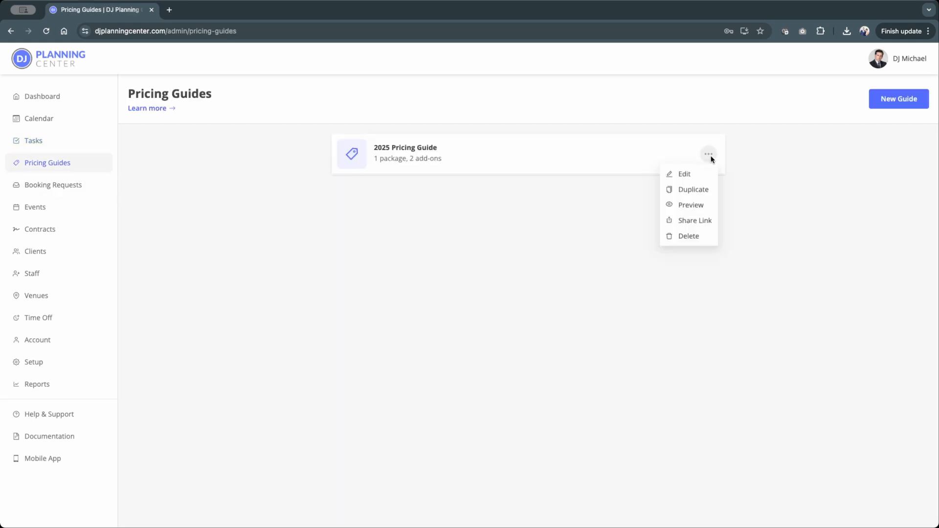
{"action": "left_click", "coordinate": [698, 175]}
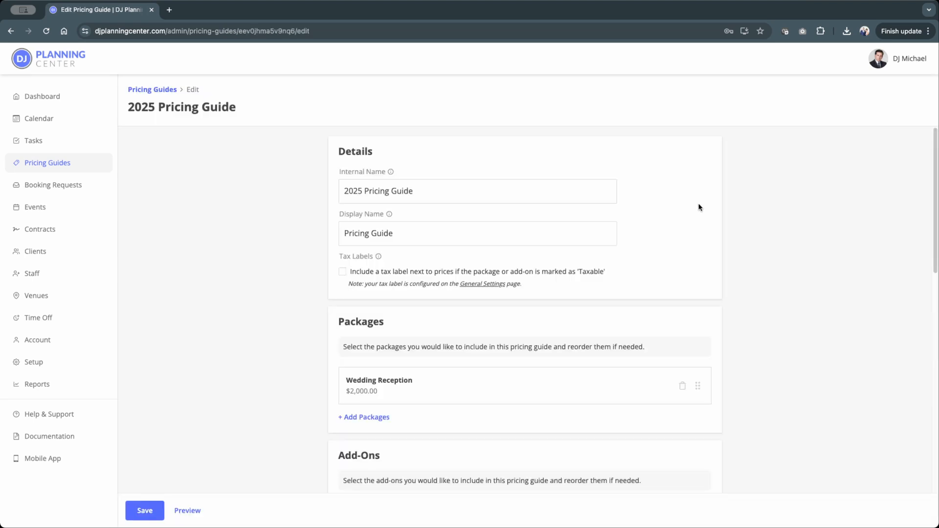
{"action": "scroll", "coordinate": [683, 298], "scroll_direction": "down", "scroll_amount": 2}
{"action": "scroll", "coordinate": [682, 296], "scroll_direction": "down", "scroll_amount": 5}
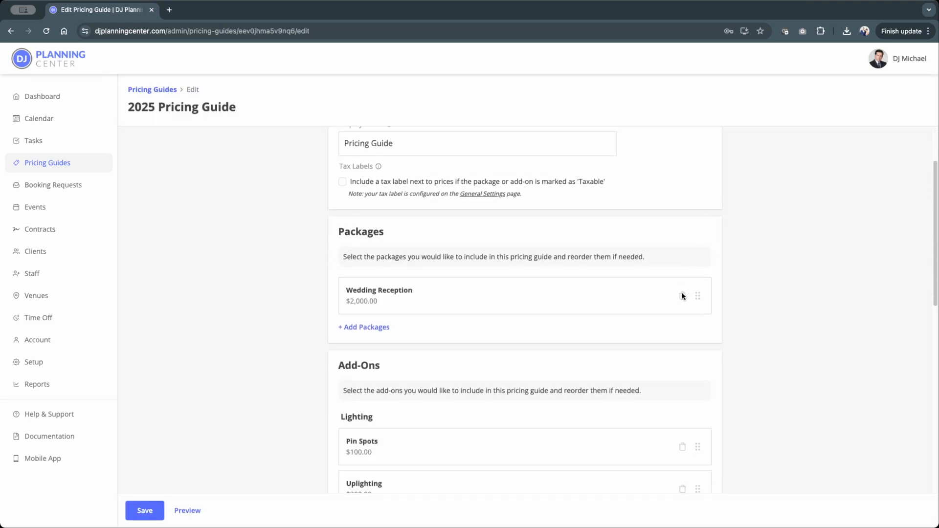
{"action": "scroll", "coordinate": [681, 295], "scroll_direction": "down", "scroll_amount": 3}
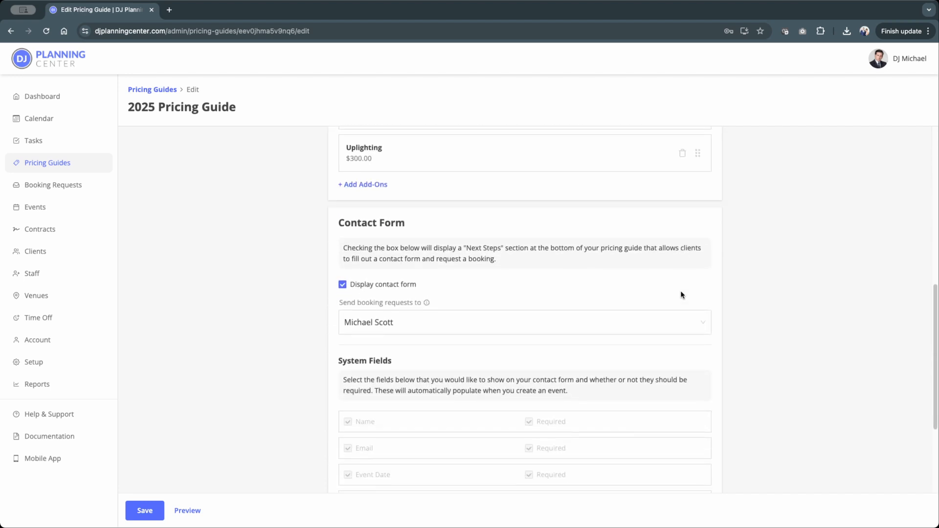
{"action": "scroll", "coordinate": [680, 294], "scroll_direction": "down", "scroll_amount": 4}
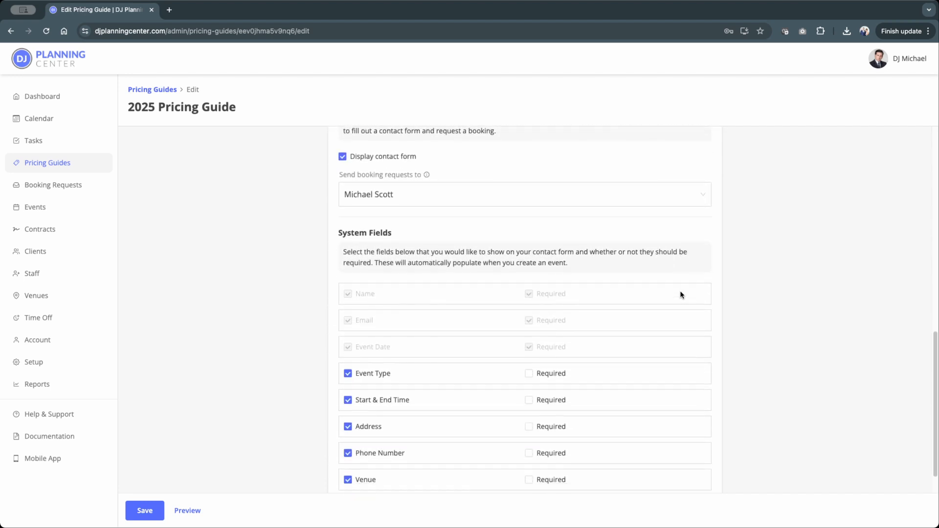
{"action": "scroll", "coordinate": [680, 294], "scroll_direction": "down", "scroll_amount": 3}
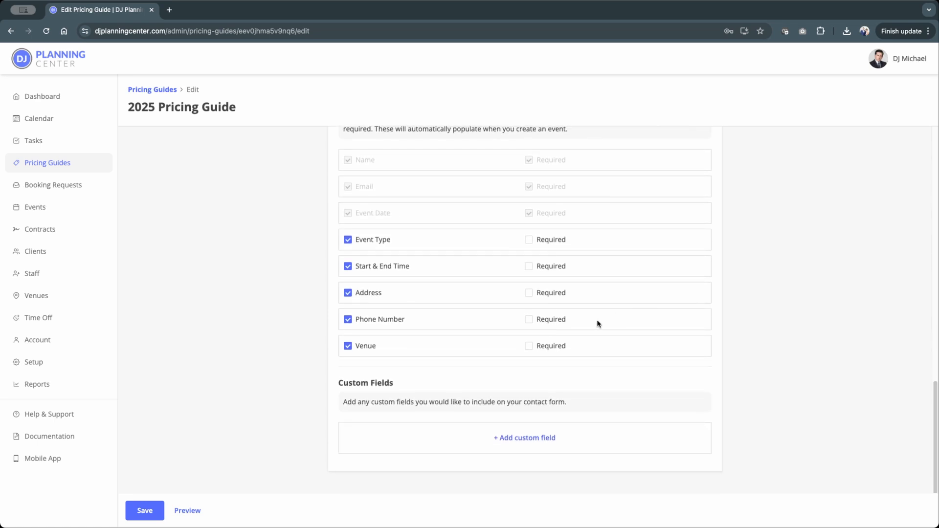
Preview the pricing guide as clients see it, from packages and add-ons through the Next Steps booking form.
{"action": "left_click", "coordinate": [185, 511]}
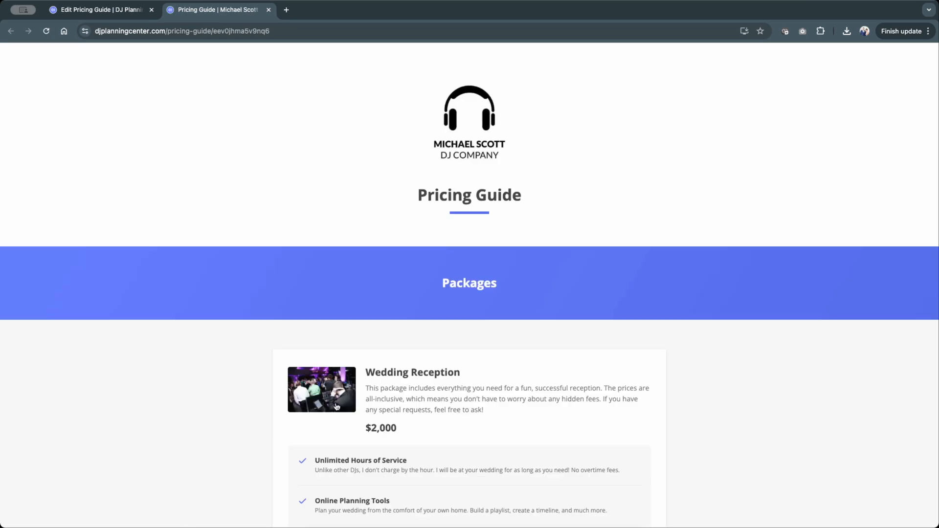
{"action": "scroll", "coordinate": [436, 331], "scroll_direction": "down", "scroll_amount": 5}
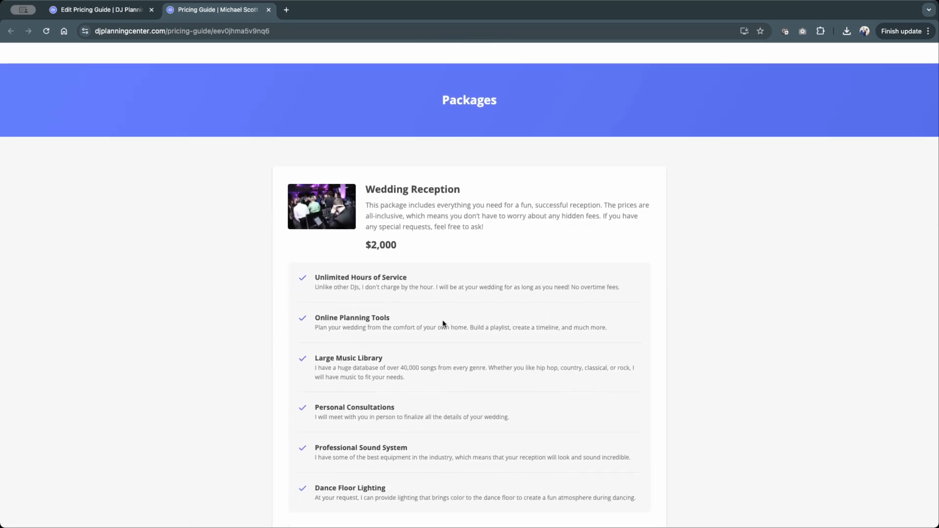
{"action": "scroll", "coordinate": [443, 323], "scroll_direction": "down", "scroll_amount": 8}
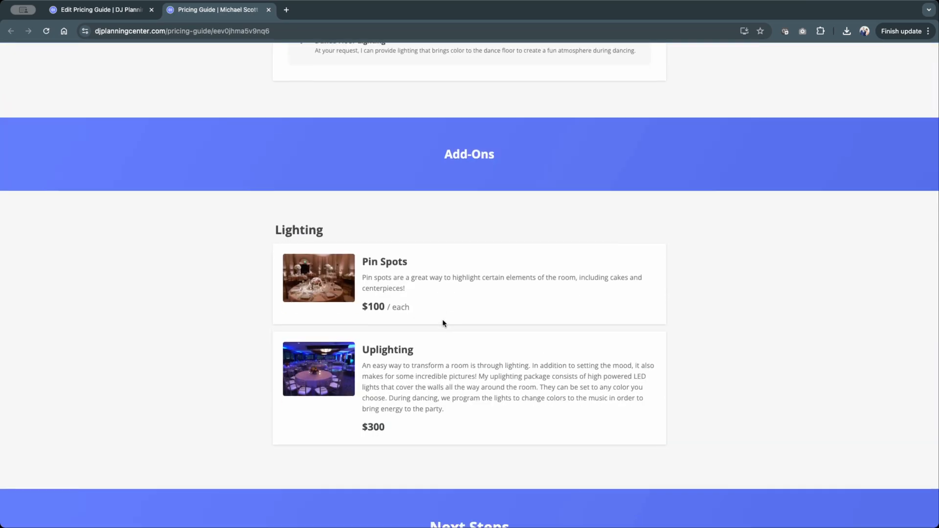
{"action": "scroll", "coordinate": [443, 322], "scroll_direction": "down", "scroll_amount": 9}
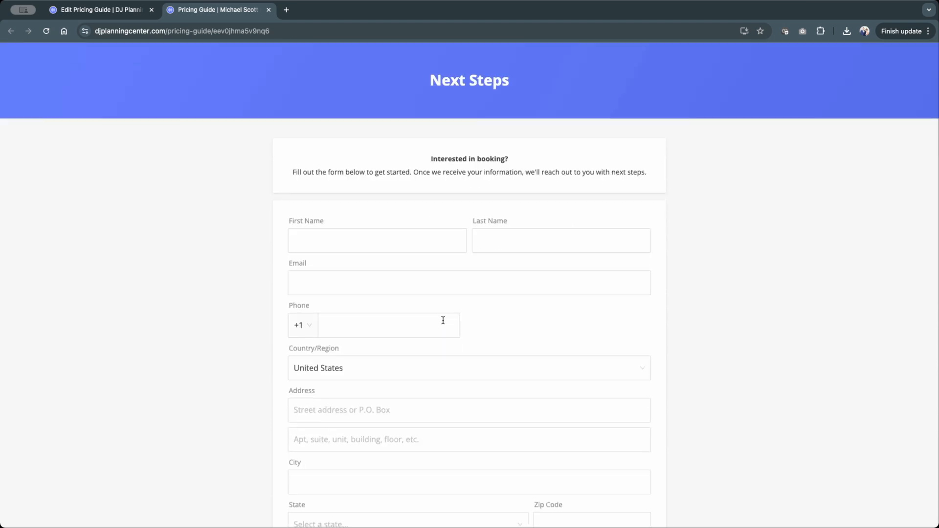
{"action": "scroll", "coordinate": [443, 321], "scroll_direction": "down", "scroll_amount": 9}
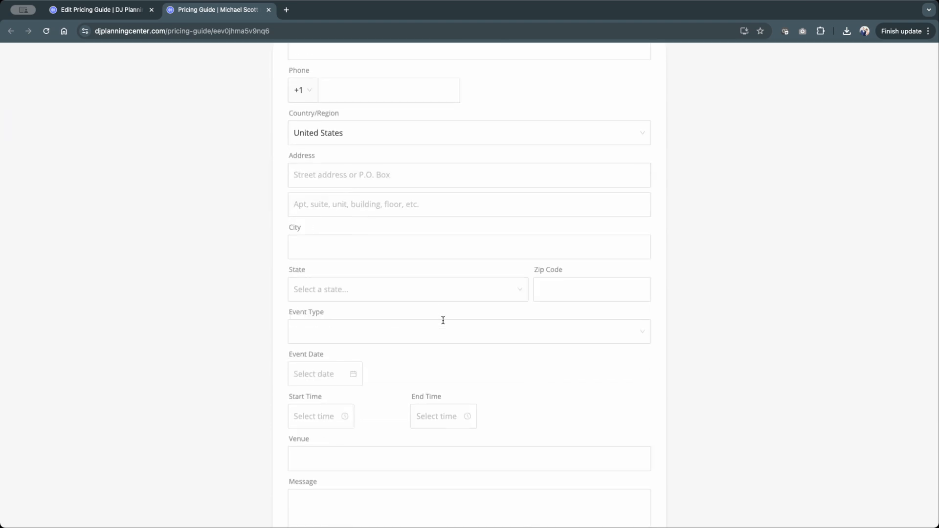
{"action": "scroll", "coordinate": [443, 320], "scroll_direction": "down", "scroll_amount": 1}
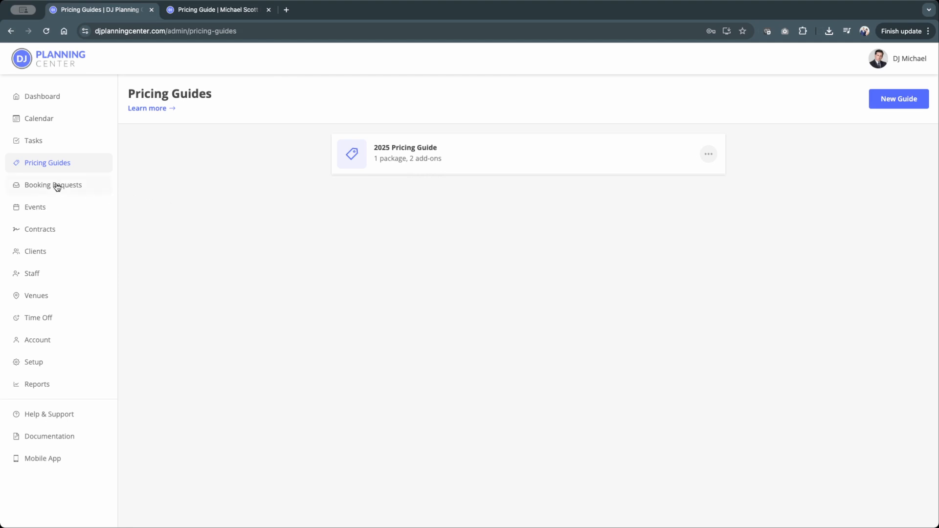
Open the August 16, 2025 booking request in the web portal and review its details, requested services and staff availability.
{"action": "left_click", "coordinate": [56, 185]}
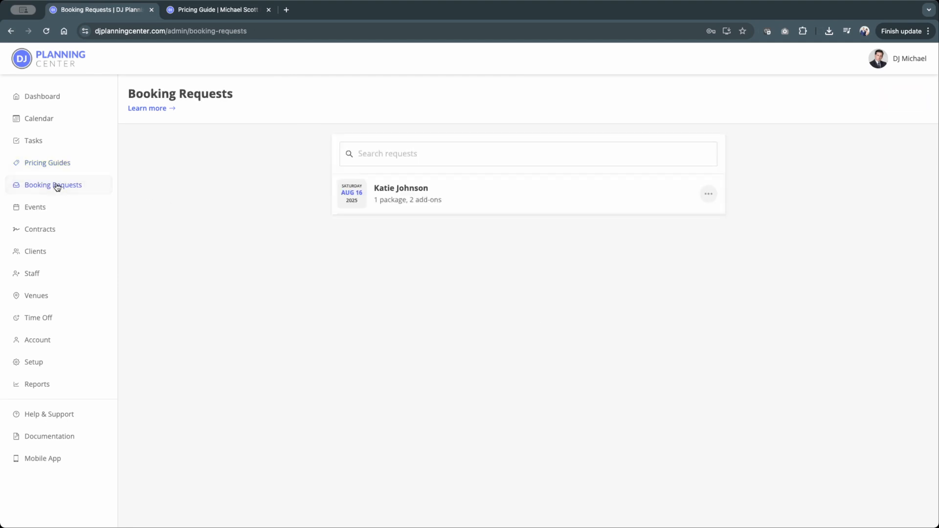
{"action": "left_click", "coordinate": [460, 198]}
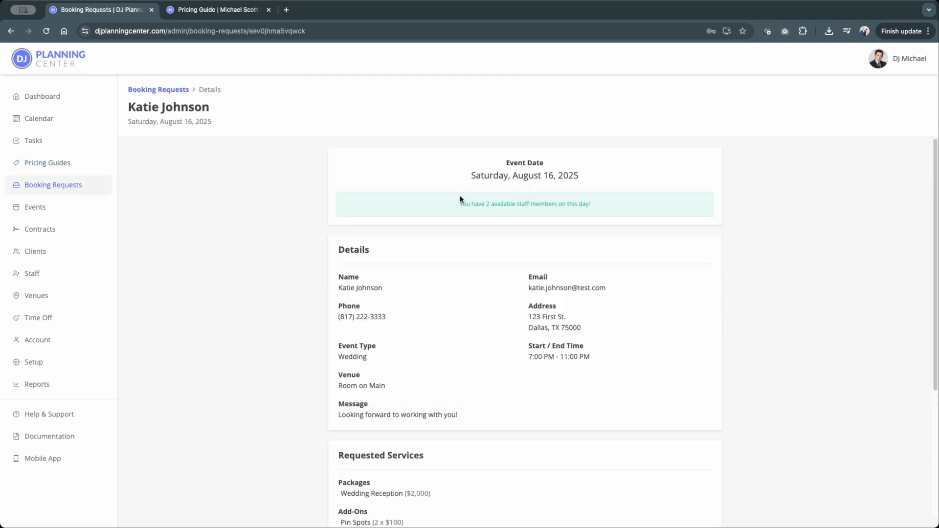
{"action": "scroll", "coordinate": [460, 199], "scroll_direction": "down", "scroll_amount": 5}
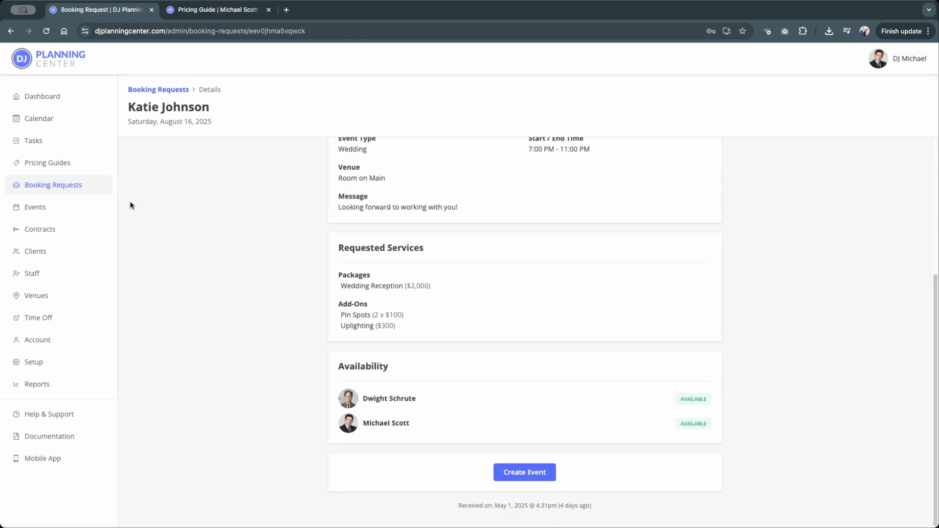
Open the events list and filter it by the Planning stage, followed by the Completed stage.
{"action": "left_click", "coordinate": [34, 208]}
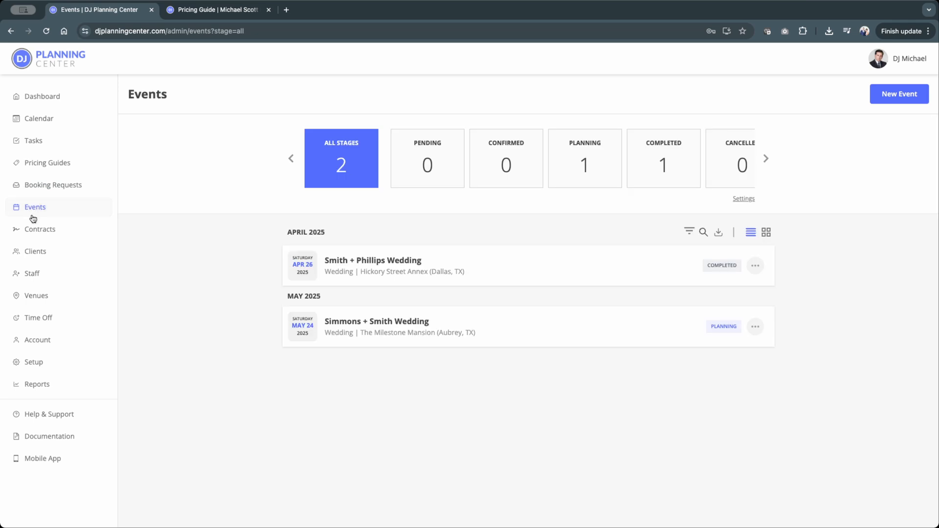
{"action": "left_click", "coordinate": [577, 175]}
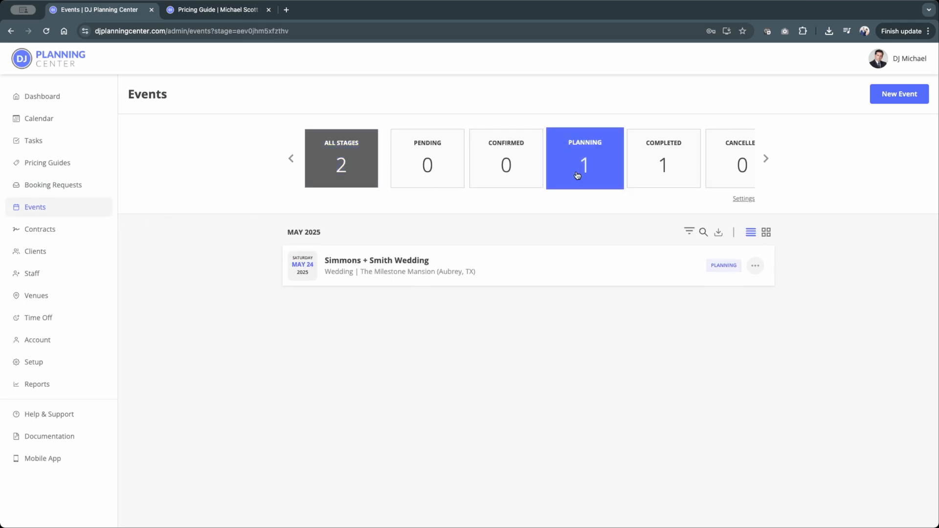
{"action": "left_click", "coordinate": [657, 175]}
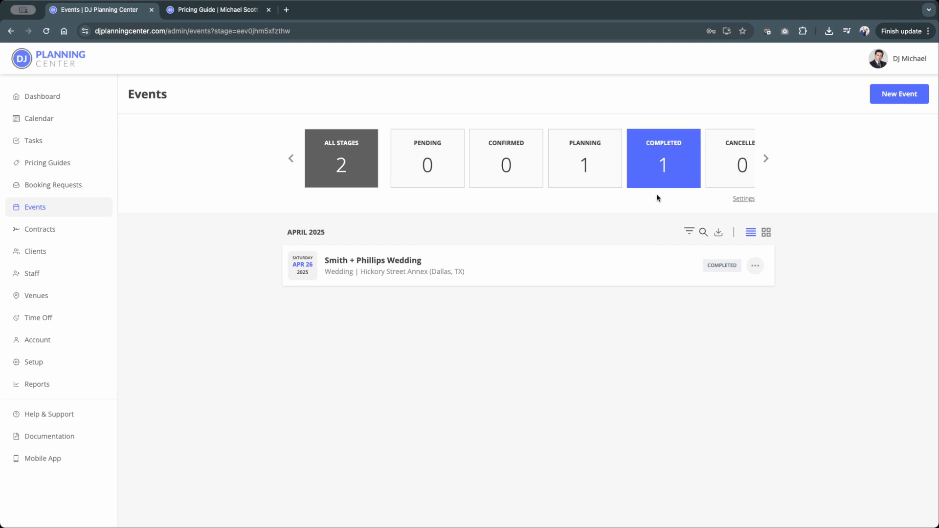
Open the event stage settings and view the edit options for the Pending stage without changing them.
{"action": "left_click", "coordinate": [735, 199]}
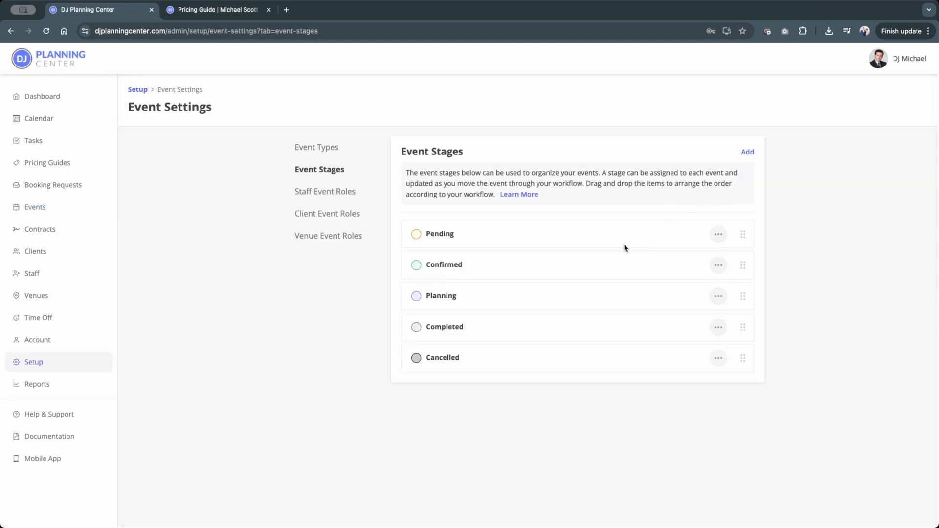
{"action": "mouse_move", "coordinate": [623, 243]}
{"action": "left_mouse_down"}
{"action": "mouse_move", "coordinate": [621, 270]}
{"action": "mouse_move", "coordinate": [620, 243]}
{"action": "left_mouse_up"}
{"action": "left_click", "coordinate": [717, 234]}
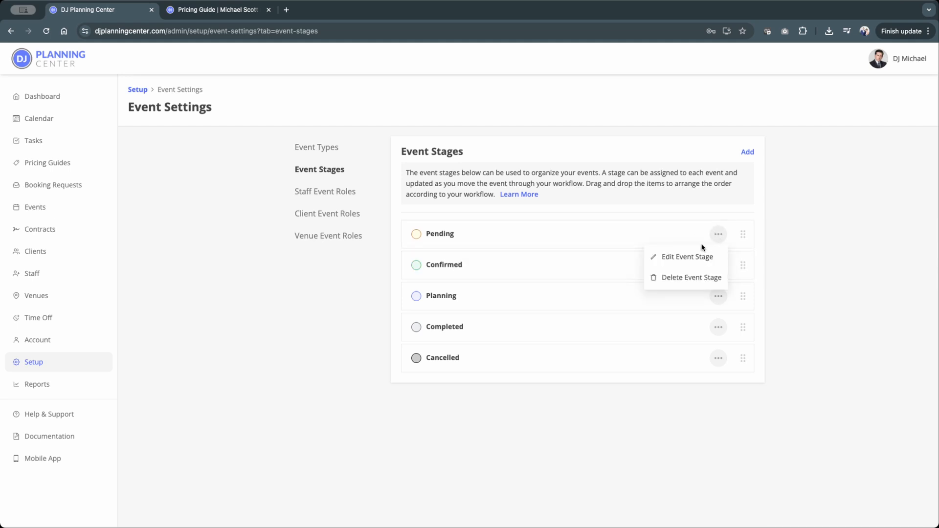
{"action": "left_click", "coordinate": [696, 256]}
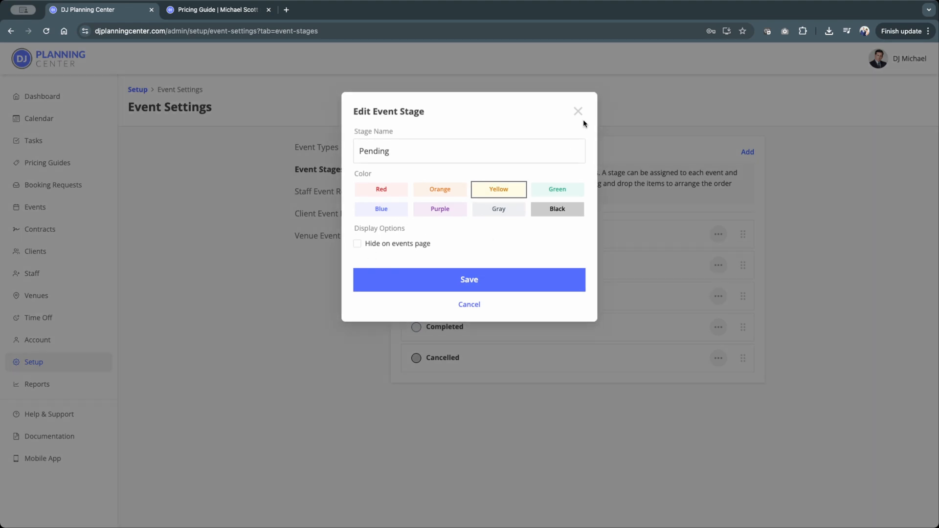
{"action": "left_click", "coordinate": [578, 112]}
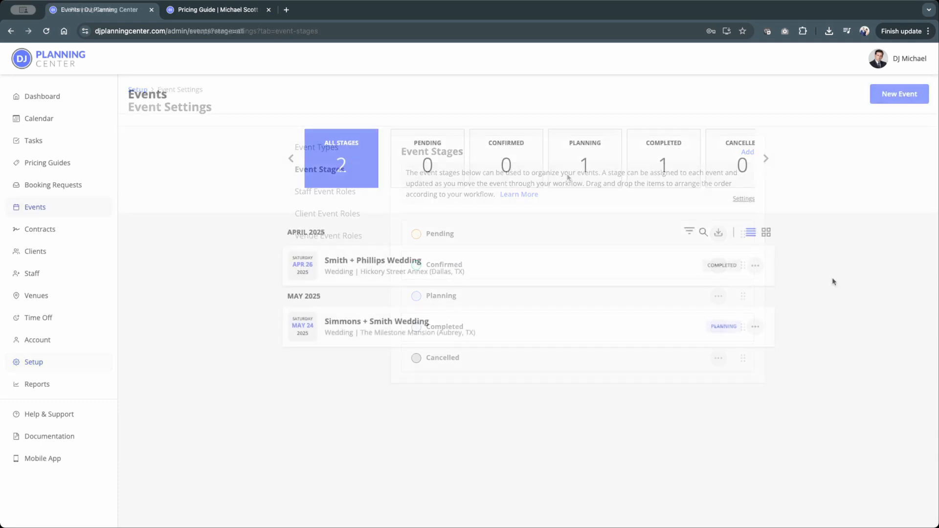
View the stage choices offered for updating the May 24, 2025 wedding, leaving its current stage in place.
{"action": "left_click", "coordinate": [757, 326]}
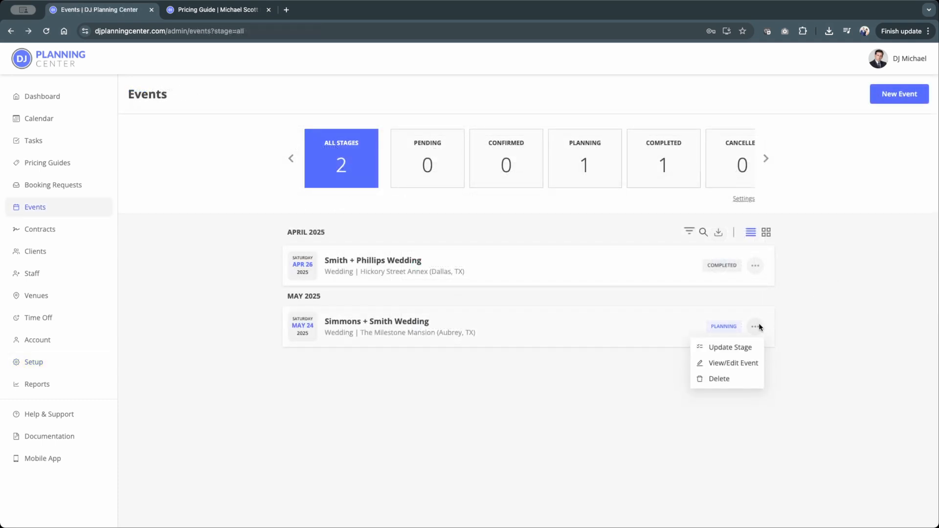
{"action": "left_click", "coordinate": [741, 345]}
{"action": "left_click", "coordinate": [459, 144]}
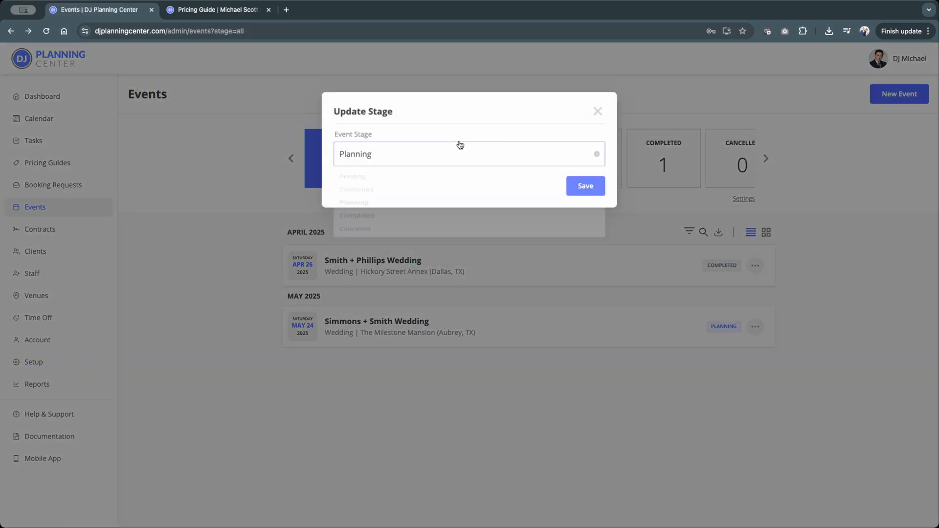
{"action": "left_click", "coordinate": [477, 118]}
{"action": "left_click", "coordinate": [596, 112]}
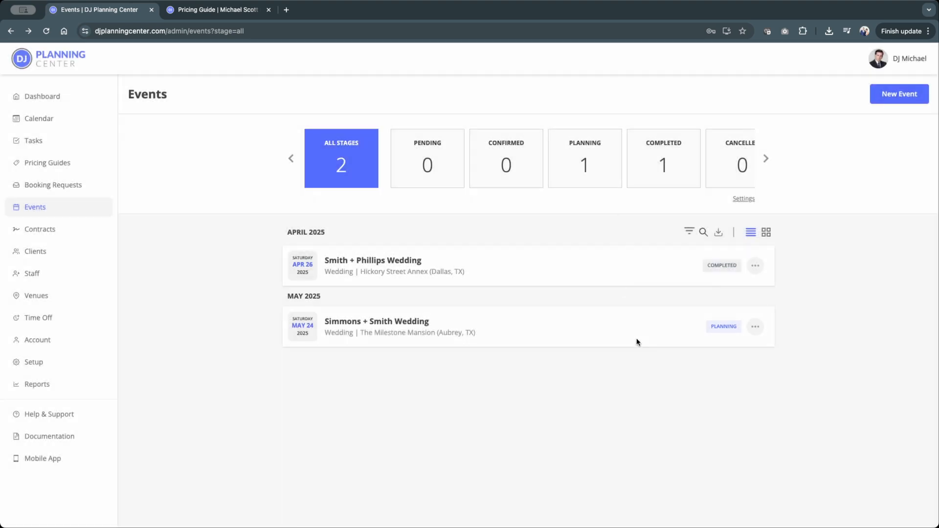
Switch the events list to the detailed card view and use its download option.
{"action": "left_click", "coordinate": [766, 233]}
{"action": "left_click", "coordinate": [751, 233]}
{"action": "left_click", "coordinate": [765, 233]}
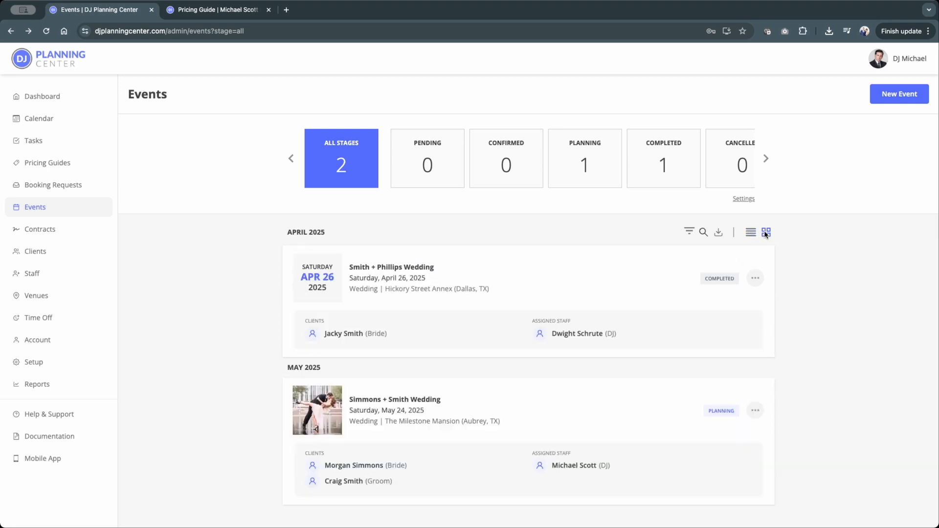
{"action": "left_click", "coordinate": [718, 232]}
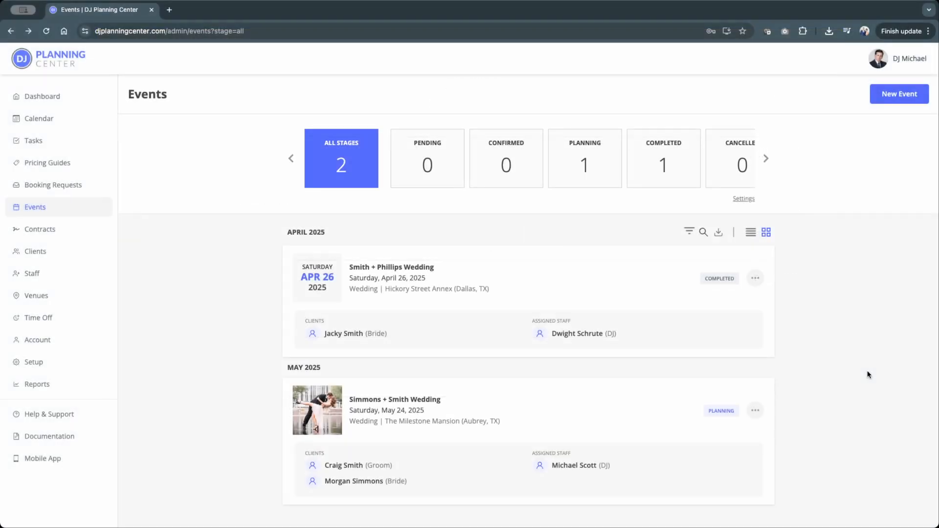
Open the May 24, 2025 wedding and review its overview details, services and financials.
{"action": "left_click", "coordinate": [712, 388]}
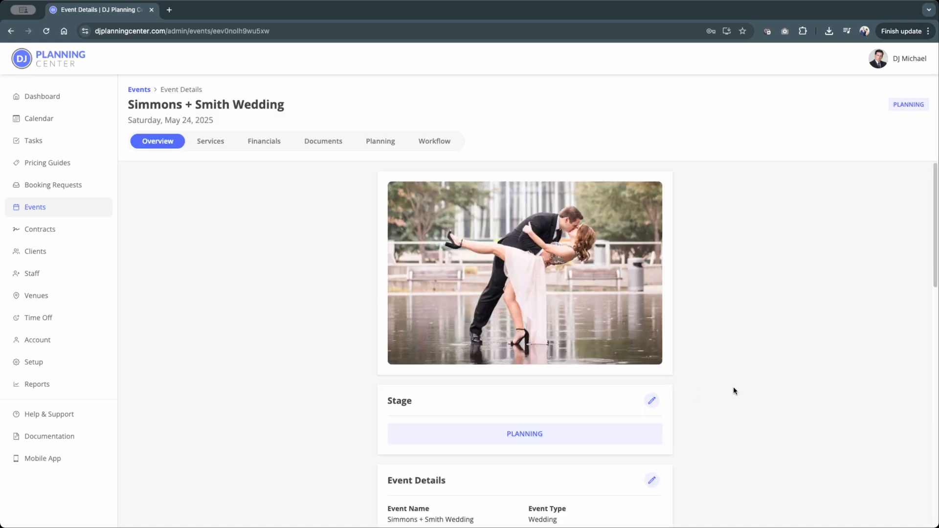
{"action": "scroll", "coordinate": [735, 391], "scroll_direction": "down", "scroll_amount": 5}
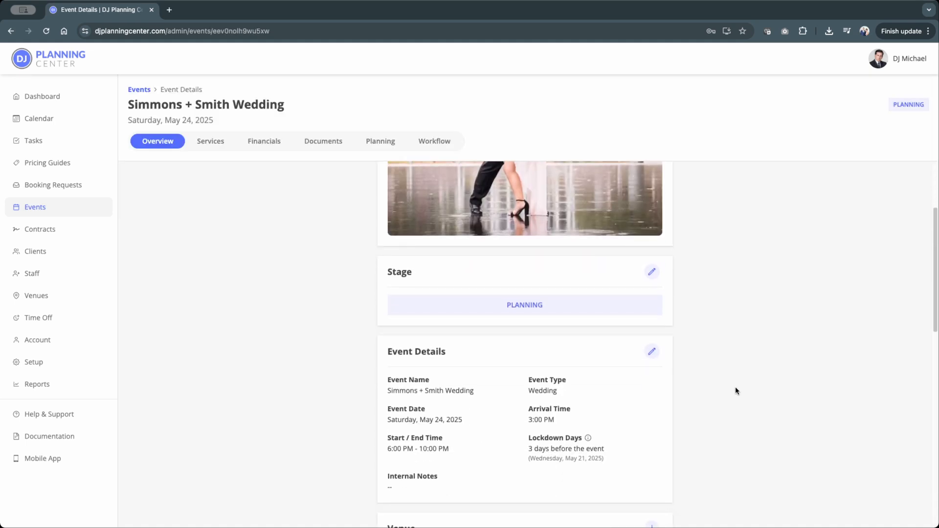
{"action": "scroll", "coordinate": [735, 391], "scroll_direction": "down", "scroll_amount": 6}
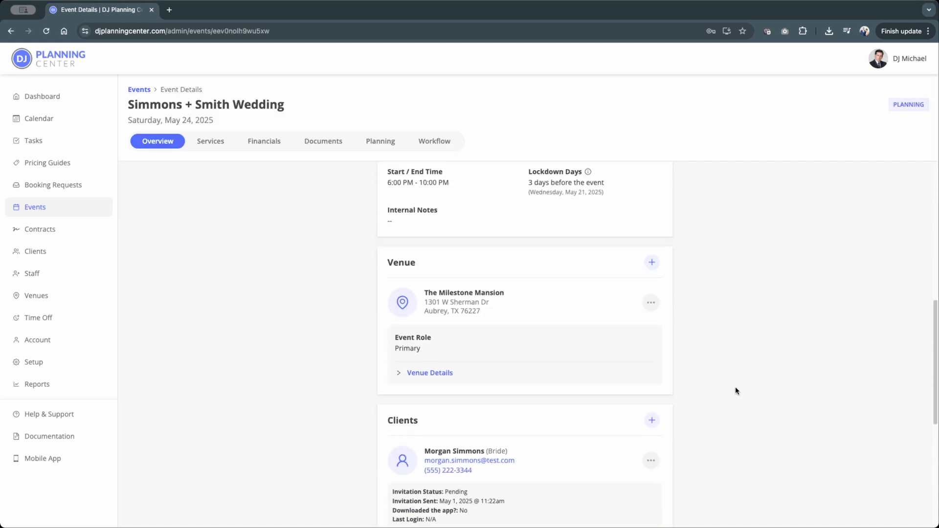
{"action": "scroll", "coordinate": [735, 389], "scroll_direction": "down", "scroll_amount": 4}
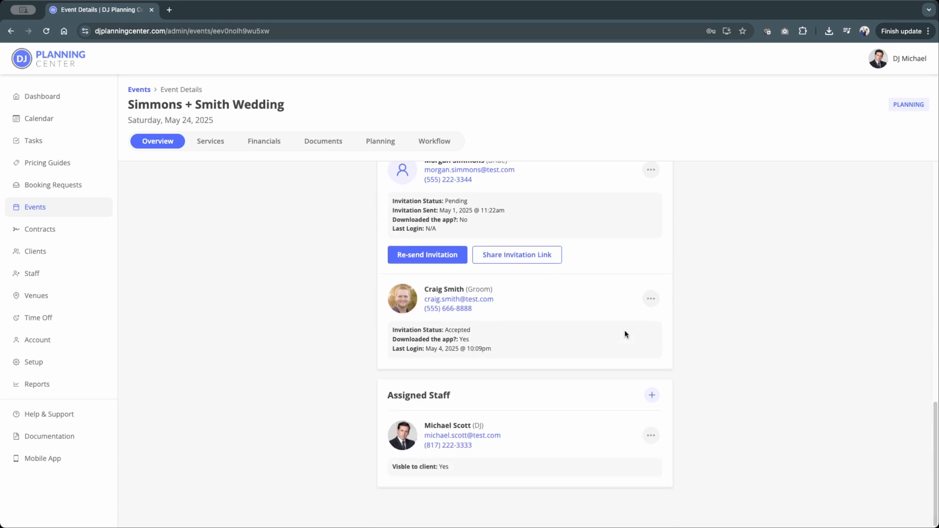
{"action": "left_click", "coordinate": [215, 142]}
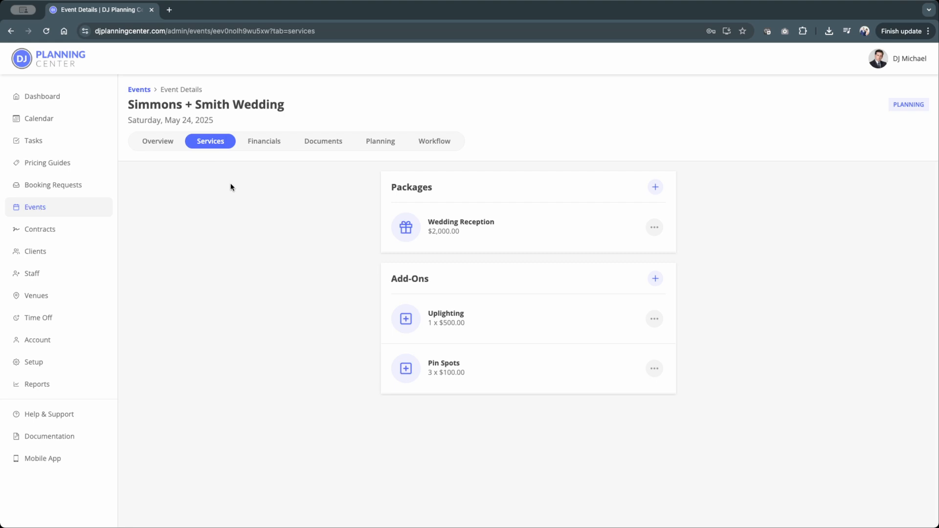
{"action": "left_click", "coordinate": [263, 144]}
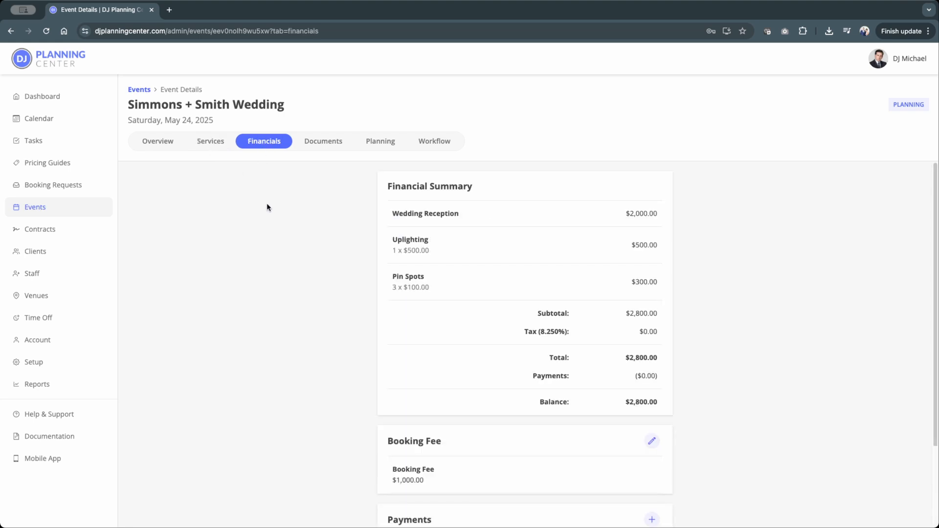
Generate the wedding's Event Sheet, Music Selections, Timeline and Questionnaires PDFs, and review its contracts and invoices.
{"action": "left_click", "coordinate": [330, 138]}
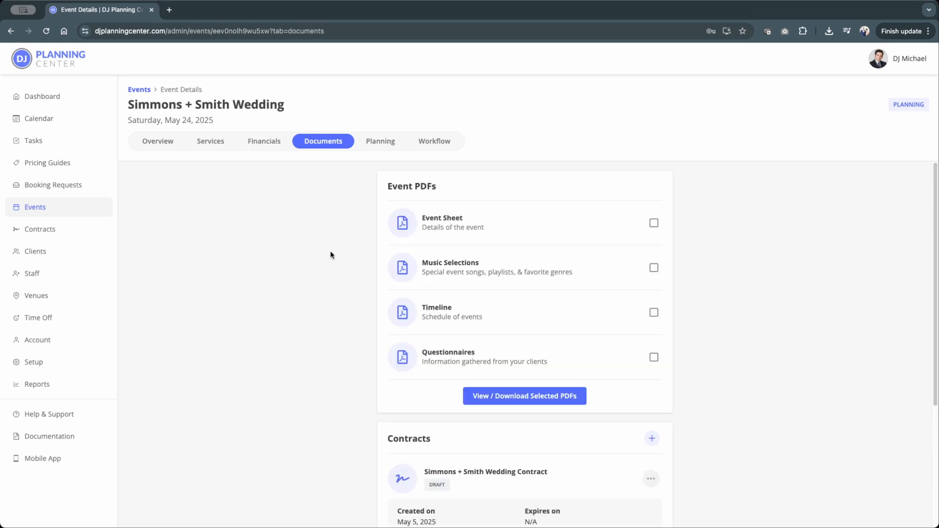
{"action": "left_click", "coordinate": [551, 219]}
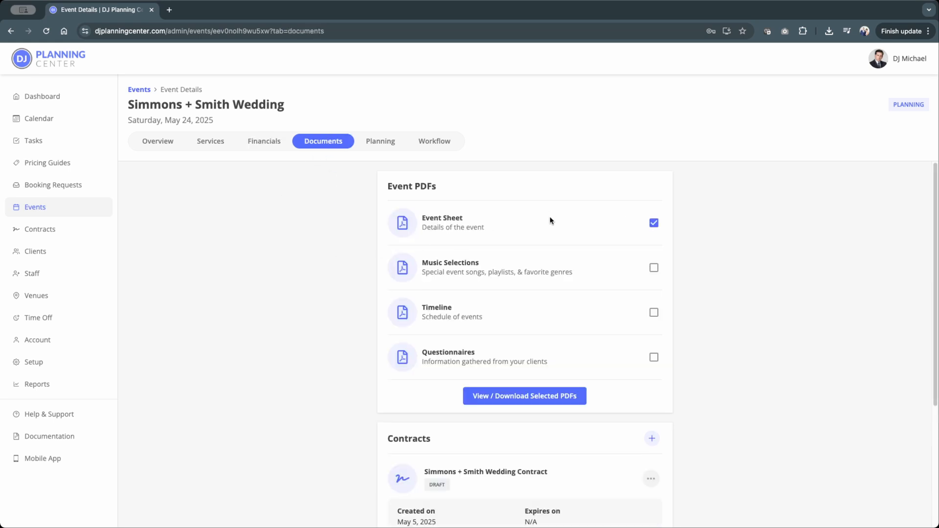
{"action": "left_click", "coordinate": [574, 270]}
{"action": "left_click", "coordinate": [582, 306]}
{"action": "left_click", "coordinate": [594, 350]}
{"action": "left_click", "coordinate": [519, 398]}
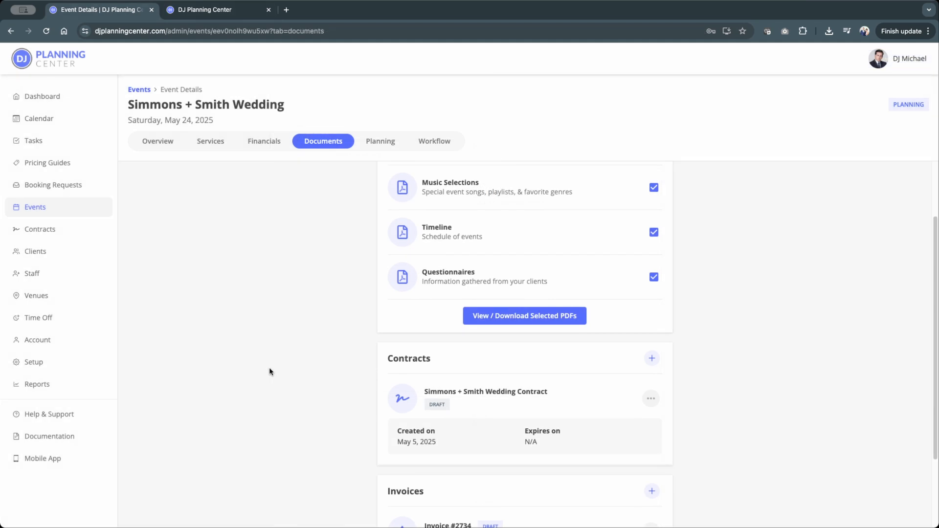
{"action": "scroll", "coordinate": [269, 367], "scroll_direction": "down", "scroll_amount": 2}
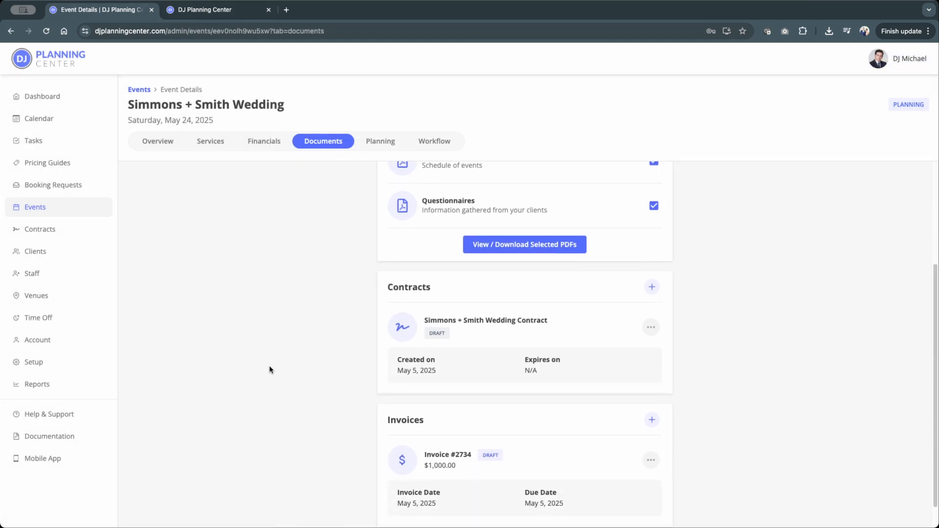
{"action": "scroll", "coordinate": [269, 368], "scroll_direction": "down", "scroll_amount": 1}
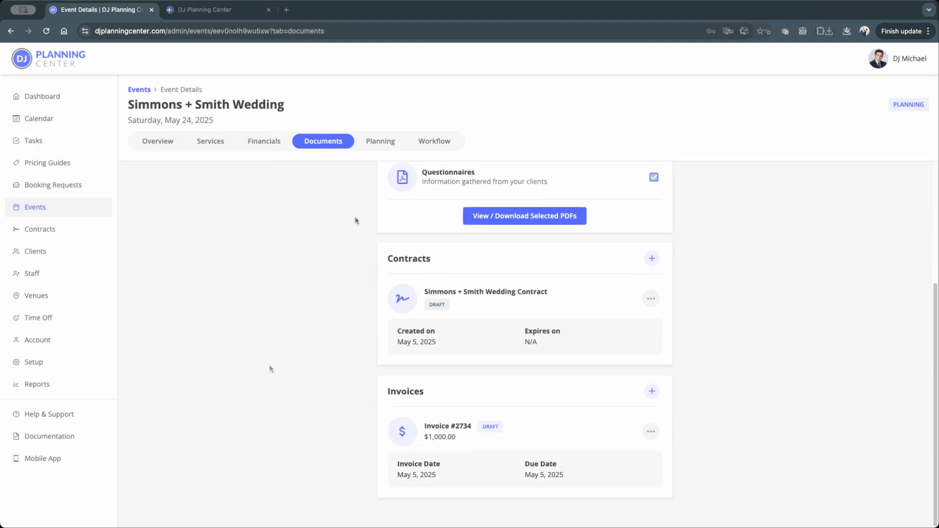
Export the wedding's planning music as a CSV file named "music" in the "Artist","Title" format.
{"action": "left_click", "coordinate": [385, 142]}
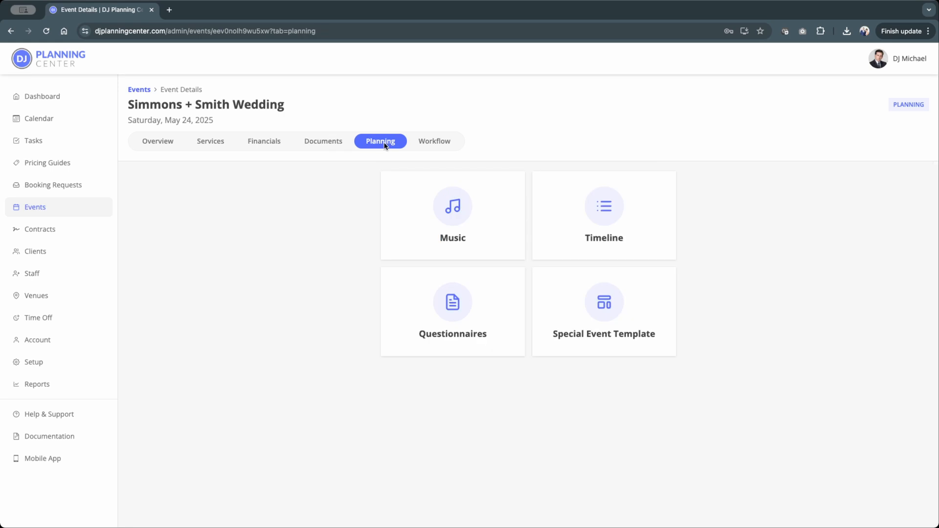
{"action": "left_click", "coordinate": [408, 211]}
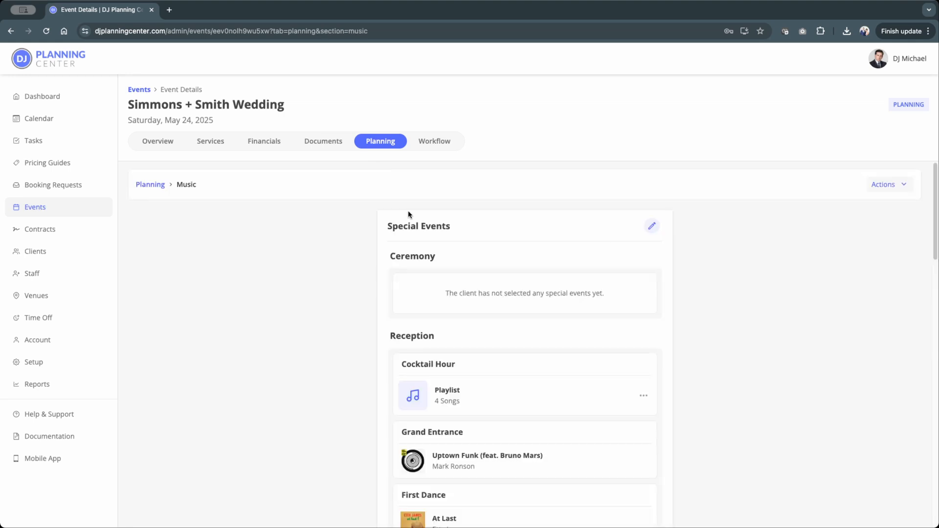
{"action": "left_click", "coordinate": [880, 186]}
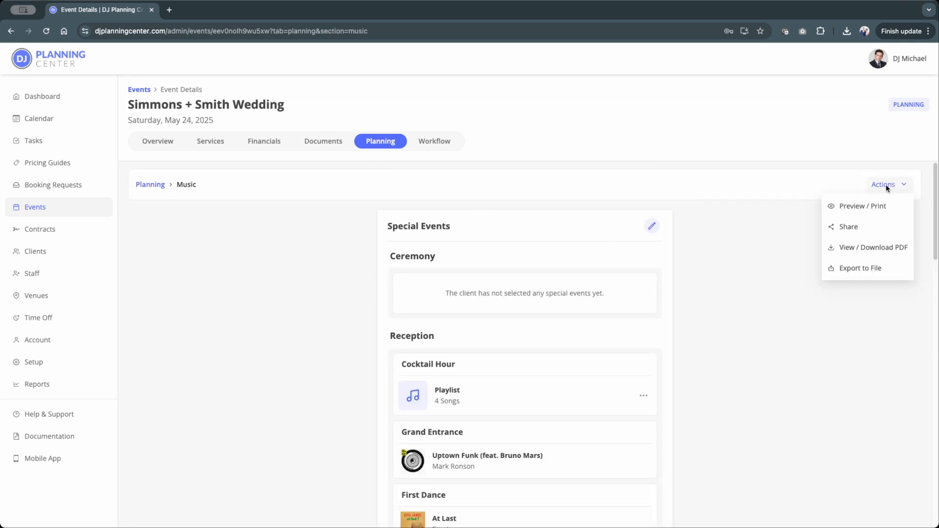
{"action": "left_click", "coordinate": [888, 275]}
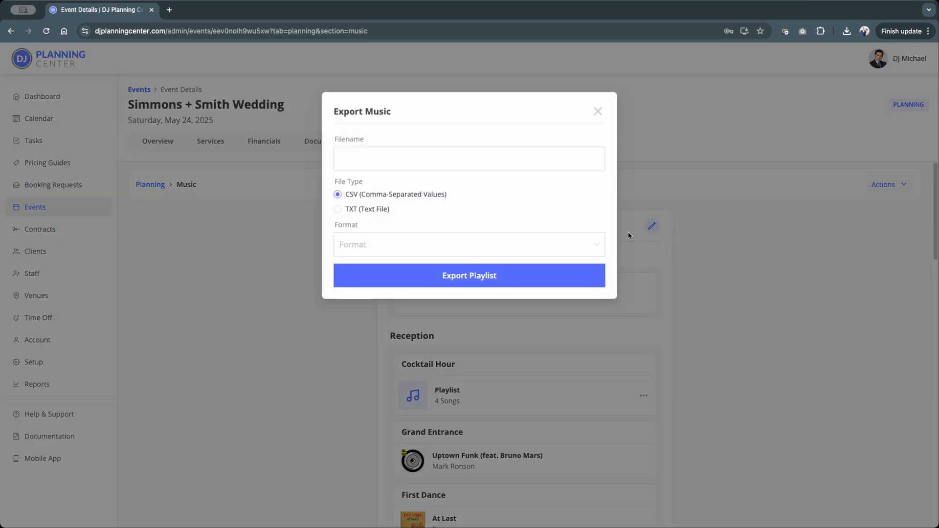
{"action": "left_click", "coordinate": [455, 163]}
{"action": "type", "text": "music"}
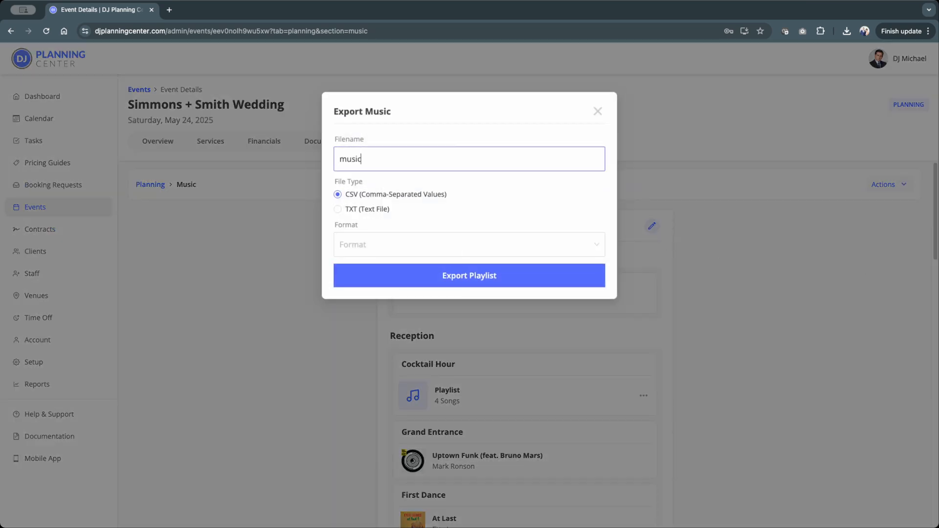
{"action": "left_click", "coordinate": [463, 243]}
{"action": "left_click", "coordinate": [452, 284]}
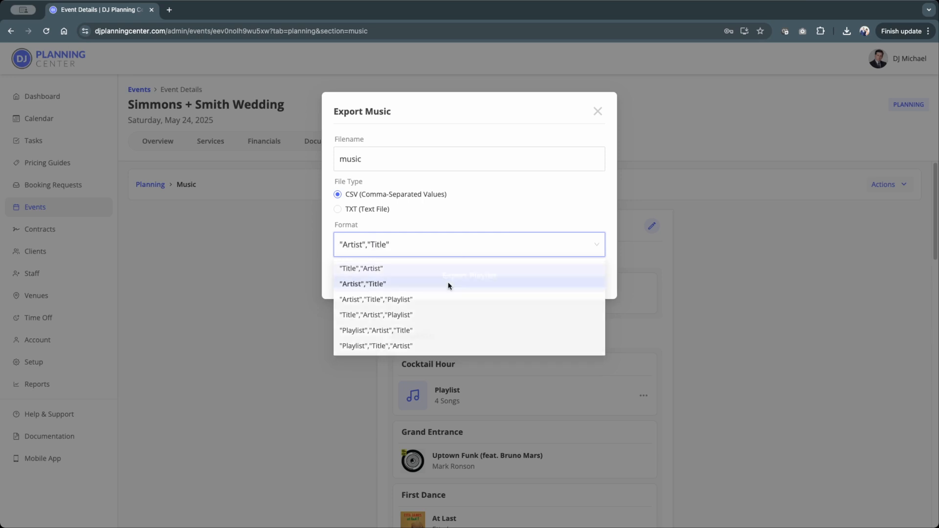
{"action": "left_click", "coordinate": [450, 280]}
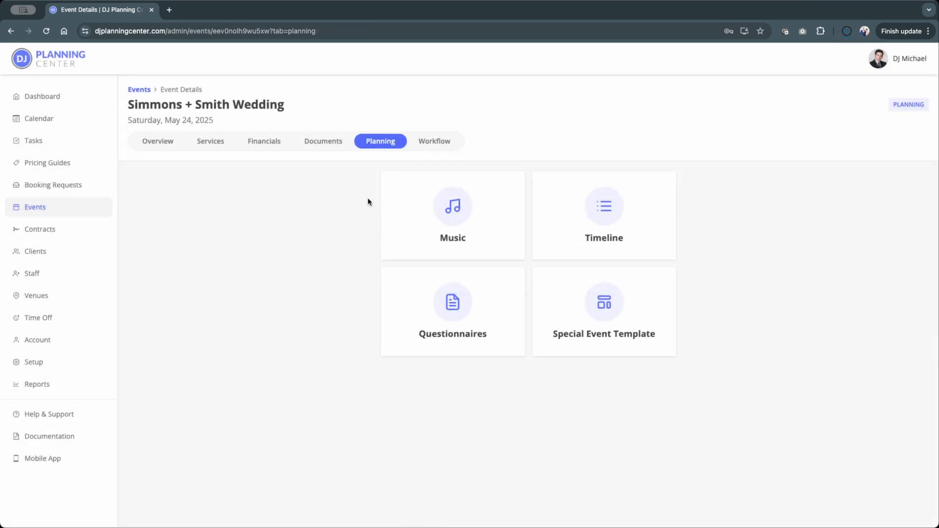
Review the wedding's planning timeline and its available actions, followed by its questionnaires.
{"action": "left_click", "coordinate": [622, 237]}
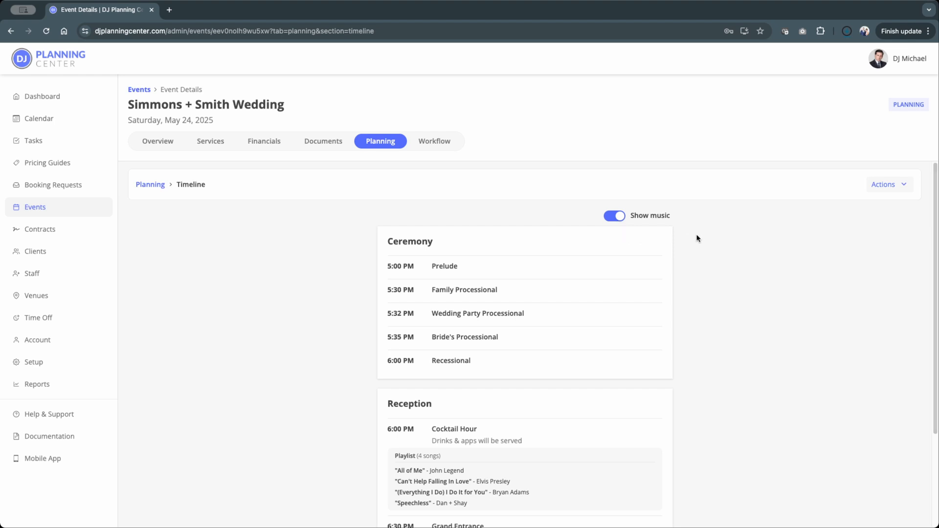
{"action": "left_click", "coordinate": [886, 184]}
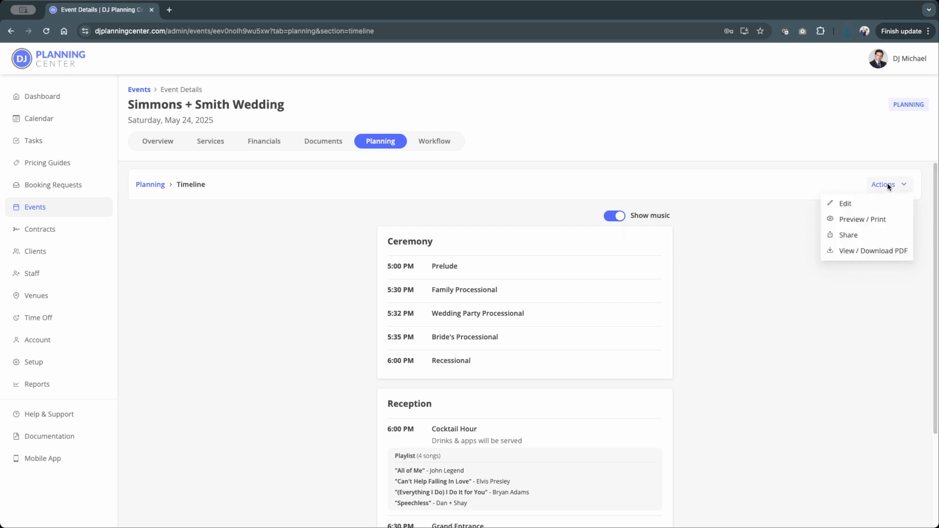
{"action": "left_click", "coordinate": [885, 184]}
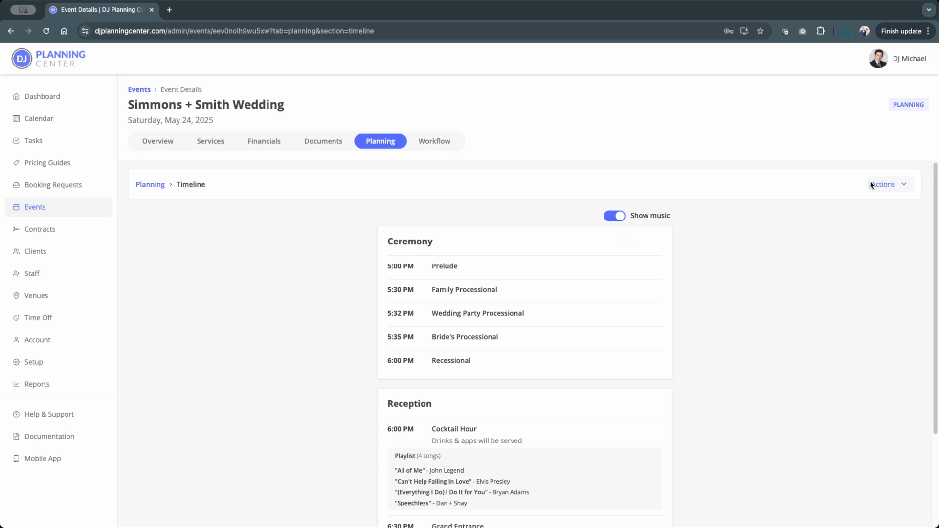
{"action": "left_click", "coordinate": [148, 184]}
{"action": "left_click", "coordinate": [452, 299]}
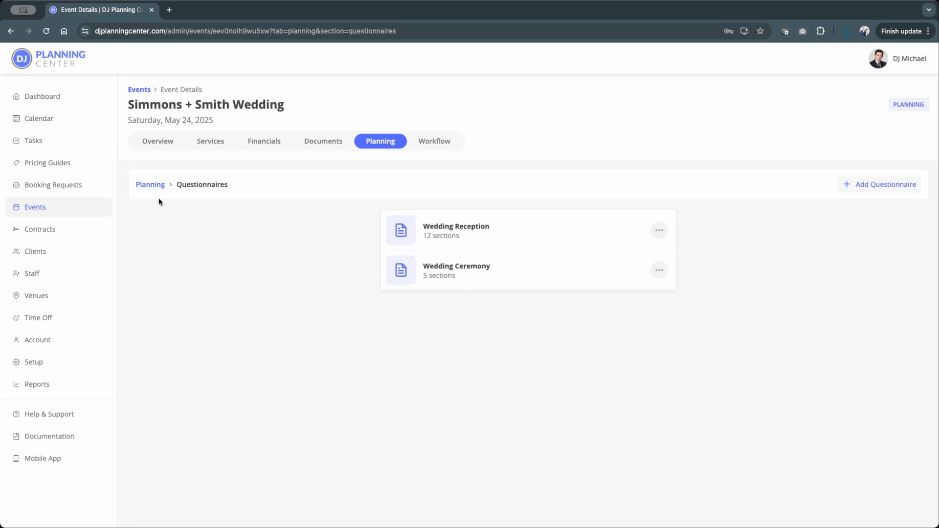
Examine the wedding's special event template, from the ceremony items through the end of the list.
{"action": "left_click", "coordinate": [150, 184]}
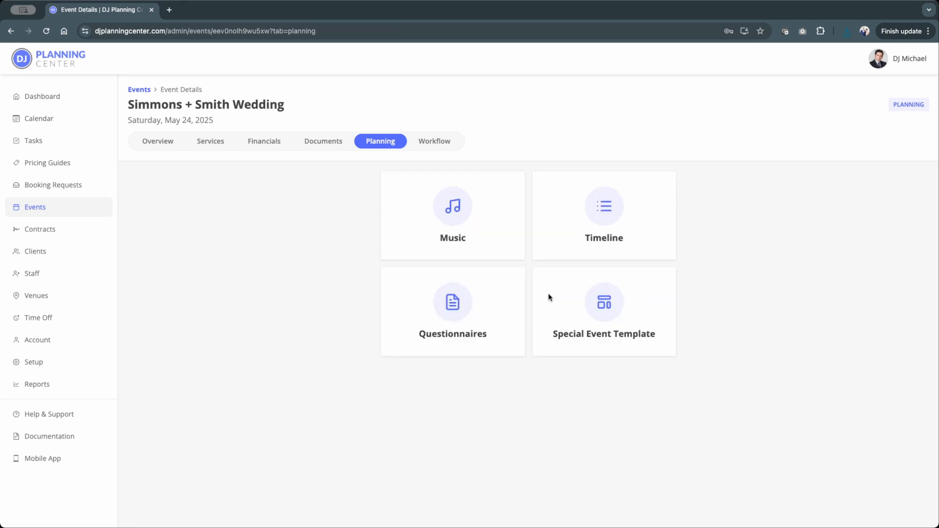
{"action": "left_click", "coordinate": [608, 307]}
{"action": "scroll", "coordinate": [607, 307], "scroll_direction": "down", "scroll_amount": 2}
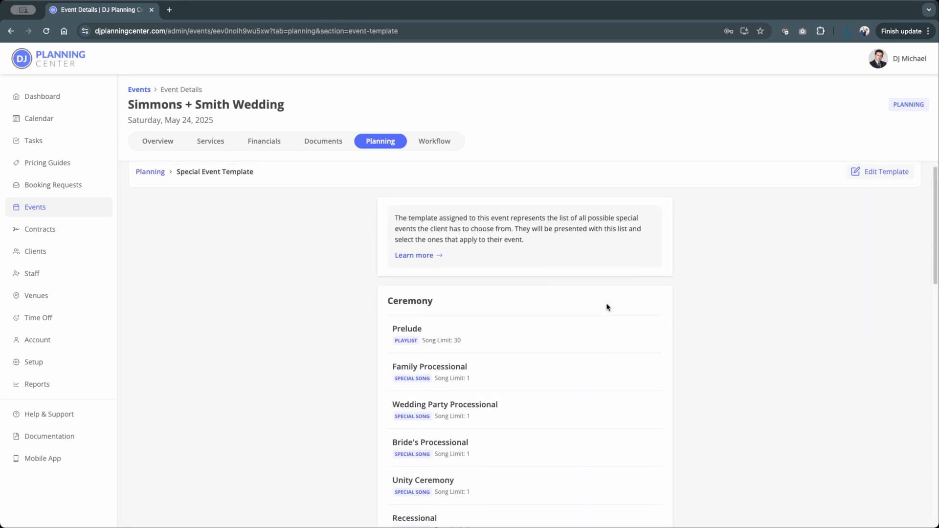
{"action": "scroll", "coordinate": [606, 303], "scroll_direction": "down", "scroll_amount": 12}
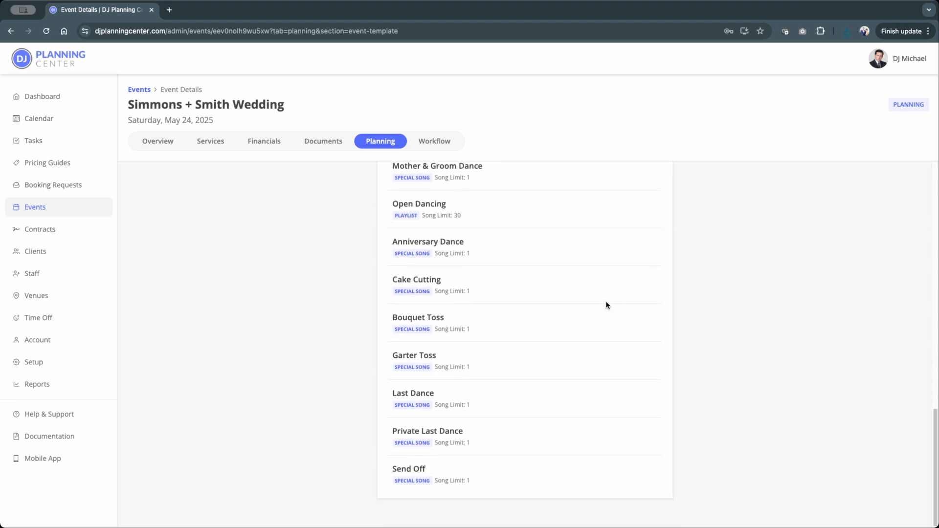
{"action": "scroll", "coordinate": [605, 305], "scroll_direction": "up", "scroll_amount": 15}
{"action": "scroll", "coordinate": [606, 305], "scroll_direction": "up", "scroll_amount": 2}
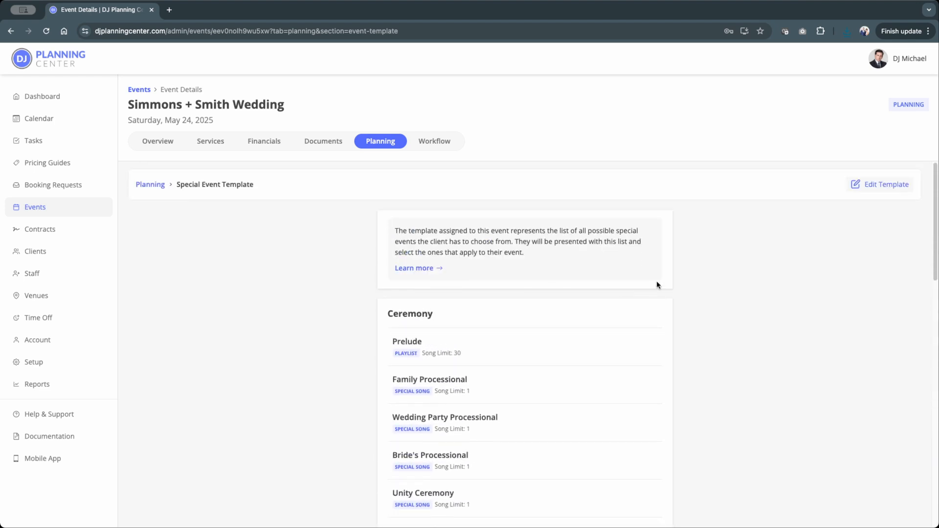
Open the wedding's special event template for editing and view the templates it can be switched to.
{"action": "left_click", "coordinate": [877, 181]}
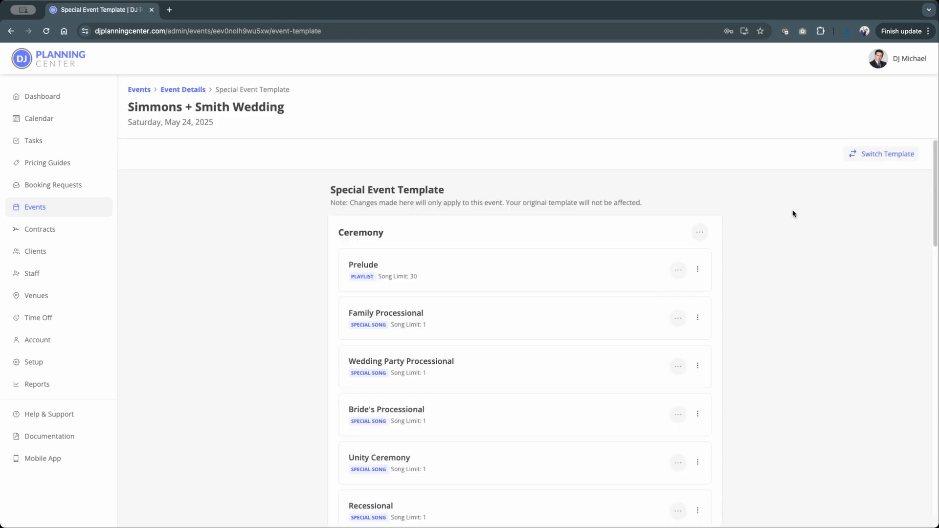
{"action": "mouse_move", "coordinate": [558, 263]}
{"action": "left_mouse_down"}
{"action": "mouse_move", "coordinate": [555, 326]}
{"action": "mouse_move", "coordinate": [553, 266]}
{"action": "left_mouse_up"}
{"action": "left_click", "coordinate": [848, 157]}
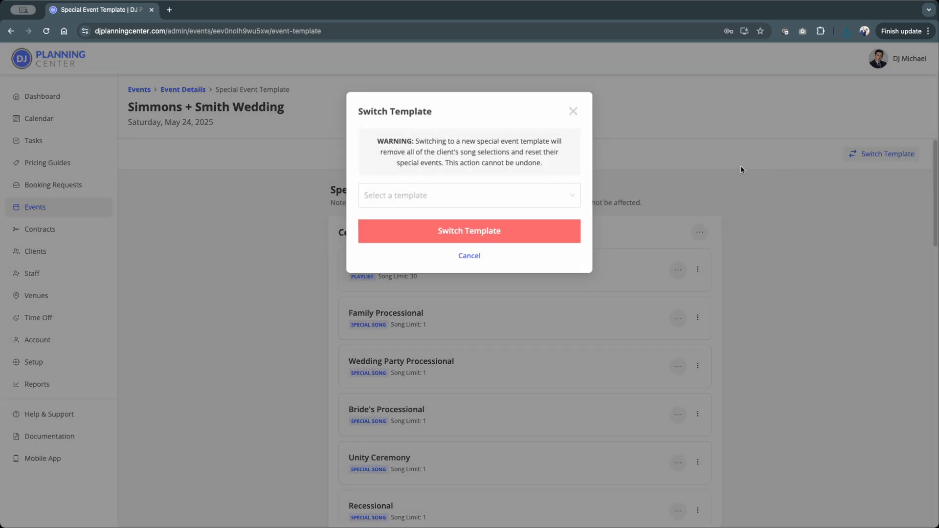
{"action": "left_click", "coordinate": [524, 196]}
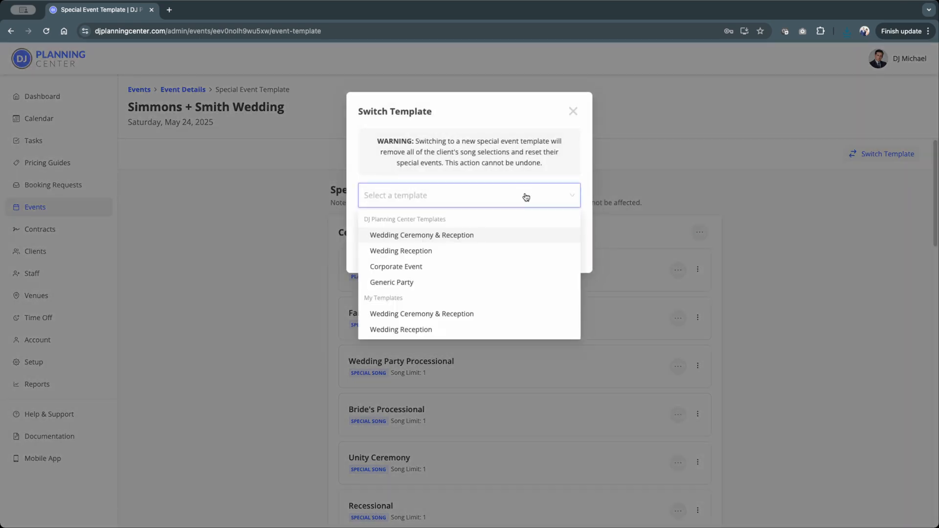
{"action": "left_click", "coordinate": [526, 196]}
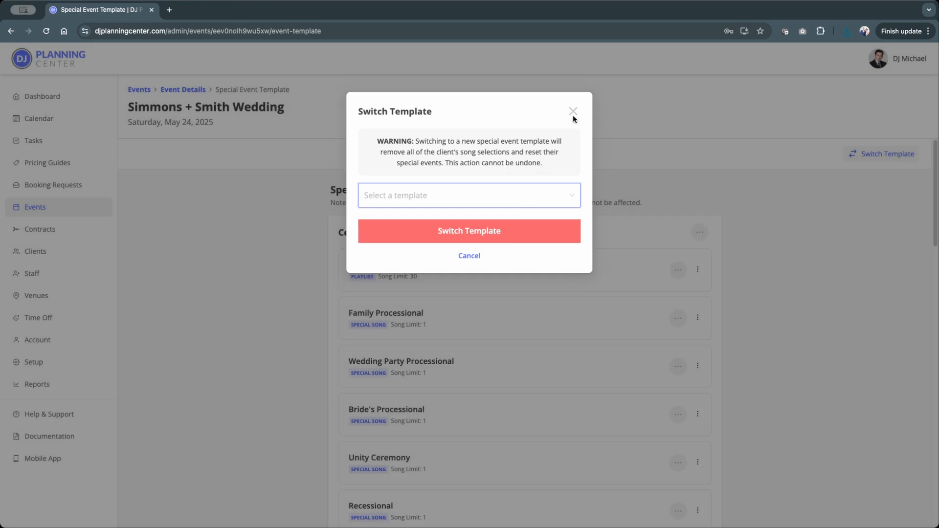
Close the Switch Template dialog without switching, and review the contracts filtered by Draft, Outstanding and Completed status.
{"action": "left_click", "coordinate": [572, 112]}
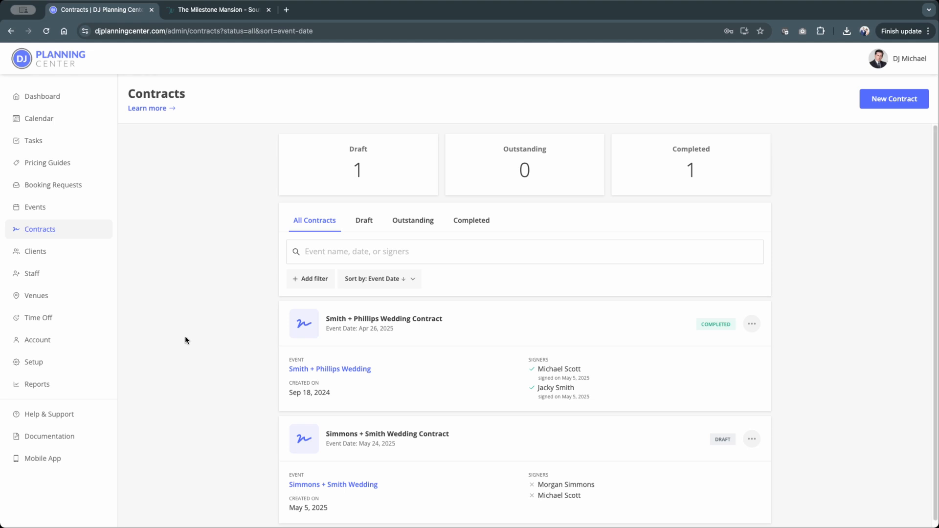
{"action": "left_click", "coordinate": [367, 222]}
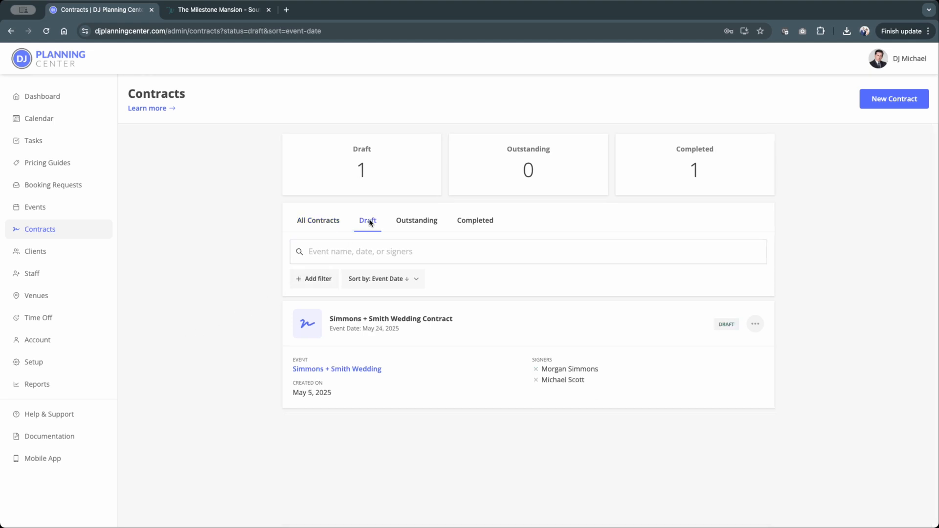
{"action": "left_click", "coordinate": [406, 220]}
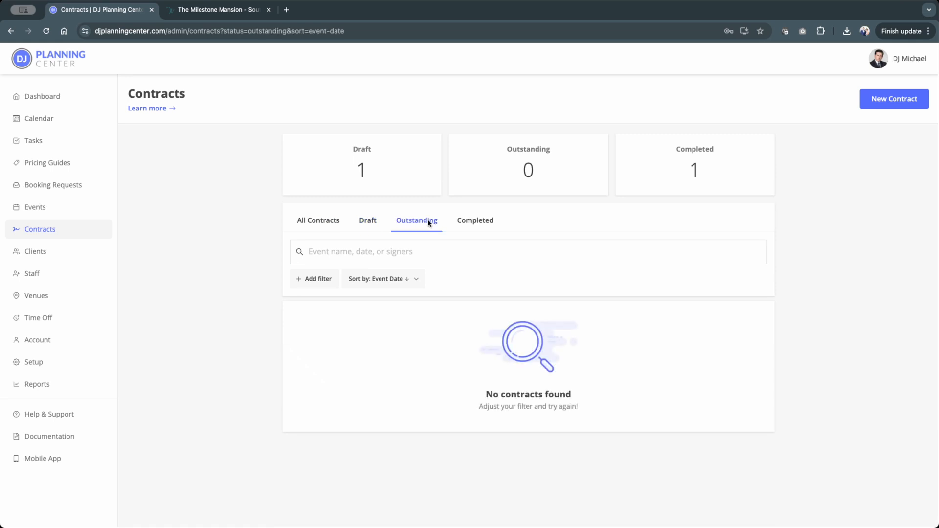
{"action": "left_click", "coordinate": [475, 221]}
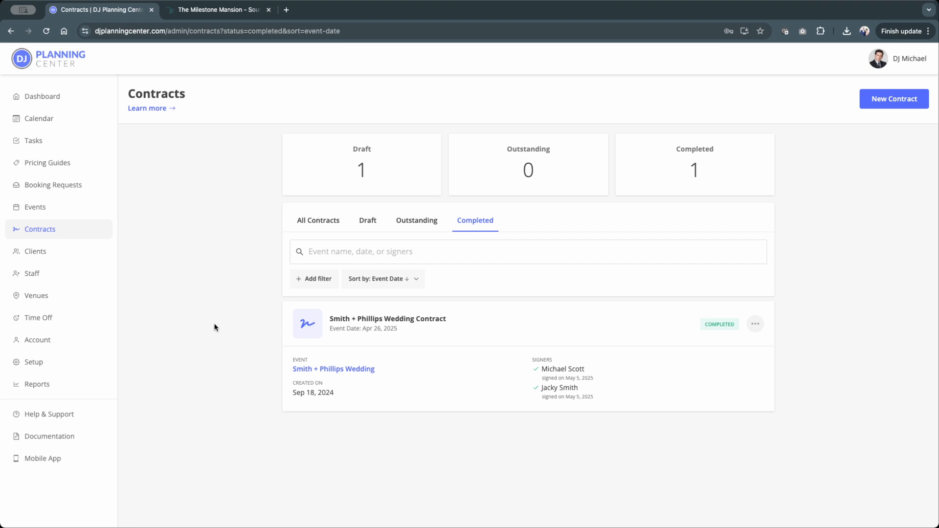
Open the first client's record and review its contact details, address, activity and linked events.
{"action": "left_click", "coordinate": [56, 255]}
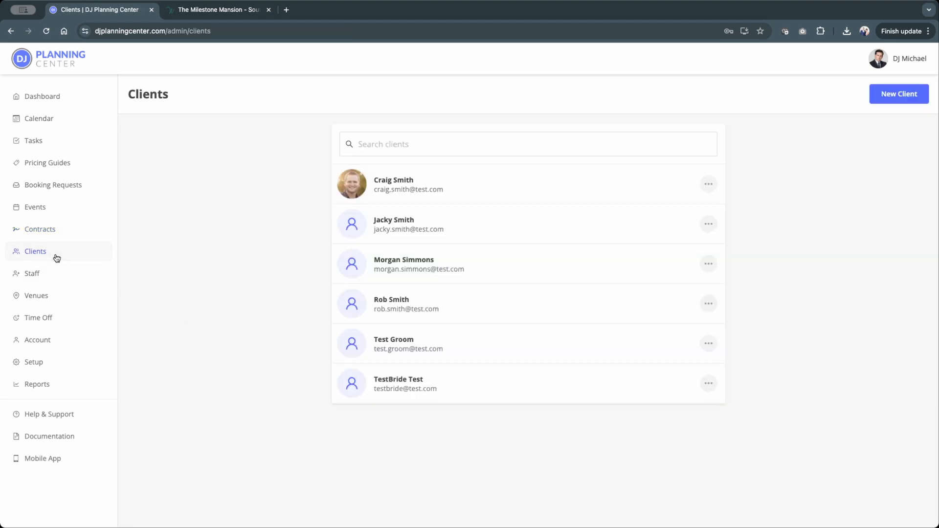
{"action": "left_click", "coordinate": [416, 193]}
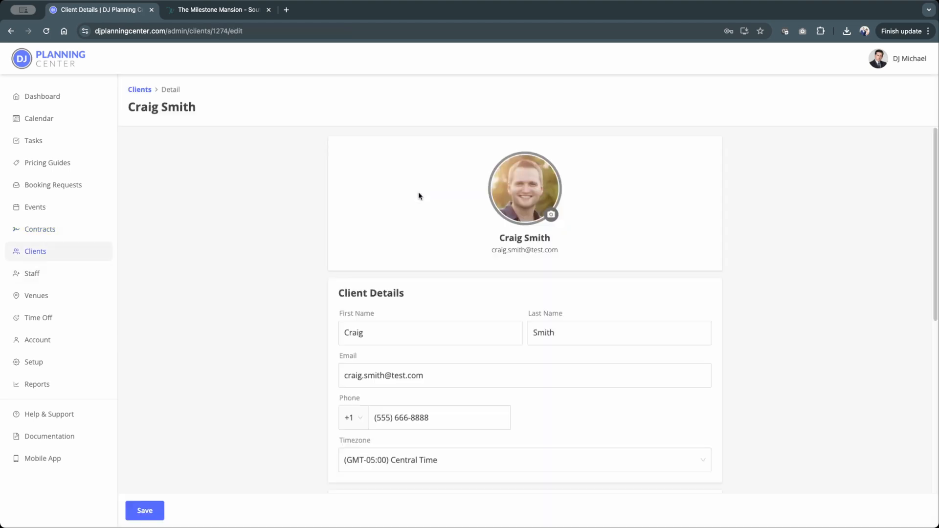
{"action": "scroll", "coordinate": [290, 382], "scroll_direction": "down", "scroll_amount": 7}
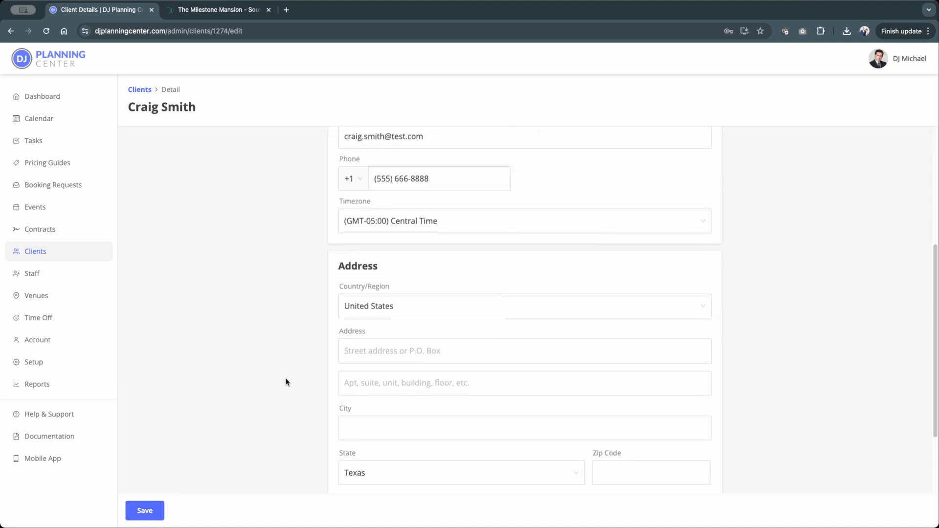
{"action": "scroll", "coordinate": [286, 382], "scroll_direction": "down", "scroll_amount": 1}
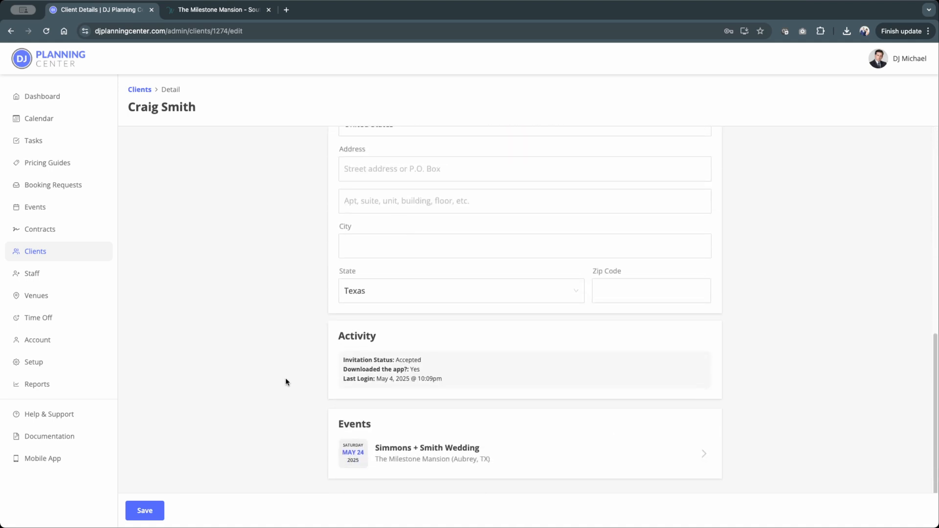
Open The Milestone Mansion venue and review its address, website, Wi-Fi, contact and notes.
{"action": "left_click", "coordinate": [49, 296]}
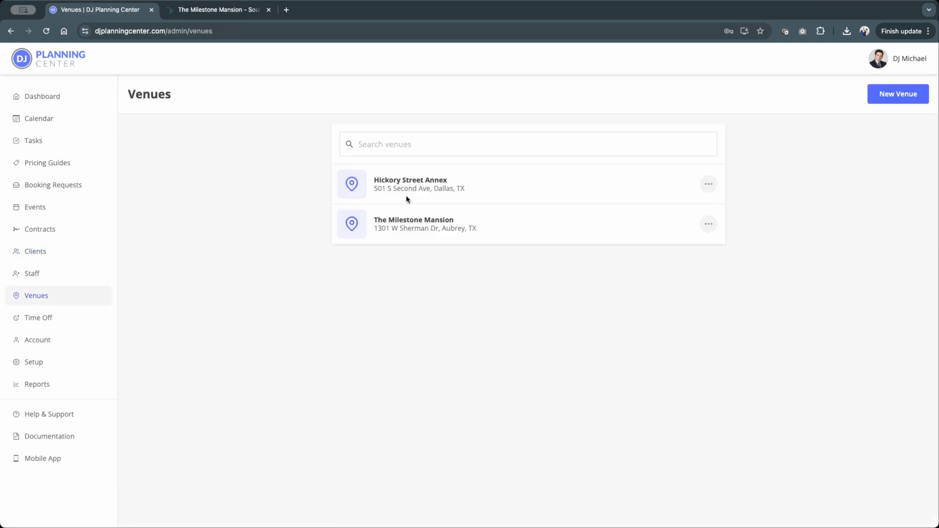
{"action": "left_click", "coordinate": [427, 221]}
{"action": "scroll", "coordinate": [267, 303], "scroll_direction": "down", "scroll_amount": 4}
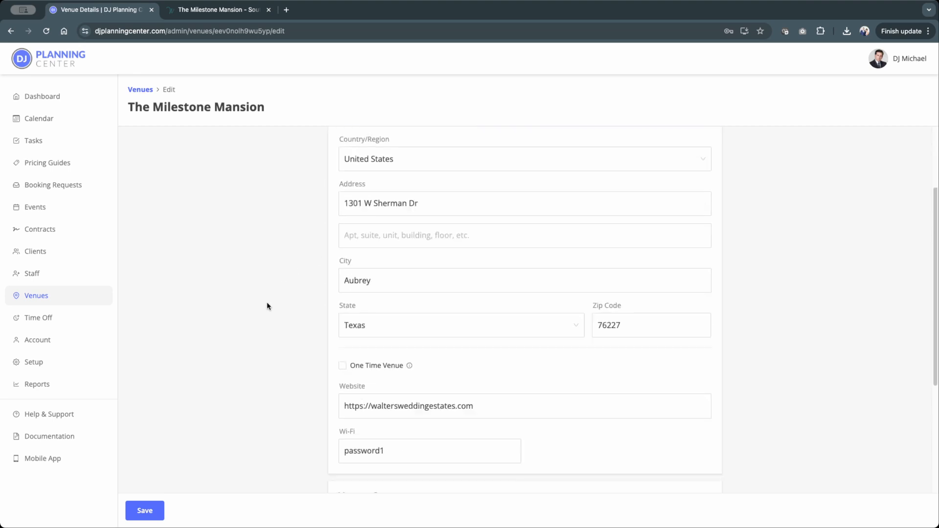
{"action": "scroll", "coordinate": [266, 303], "scroll_direction": "down", "scroll_amount": 5}
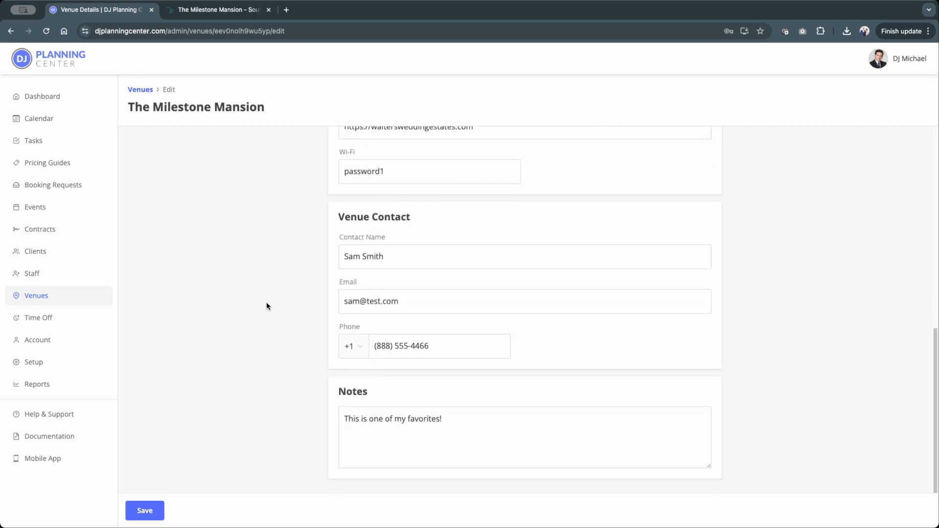
Open the non-owner staff member's record and examine the staff details and permission options with their explanations.
{"action": "left_click", "coordinate": [53, 274]}
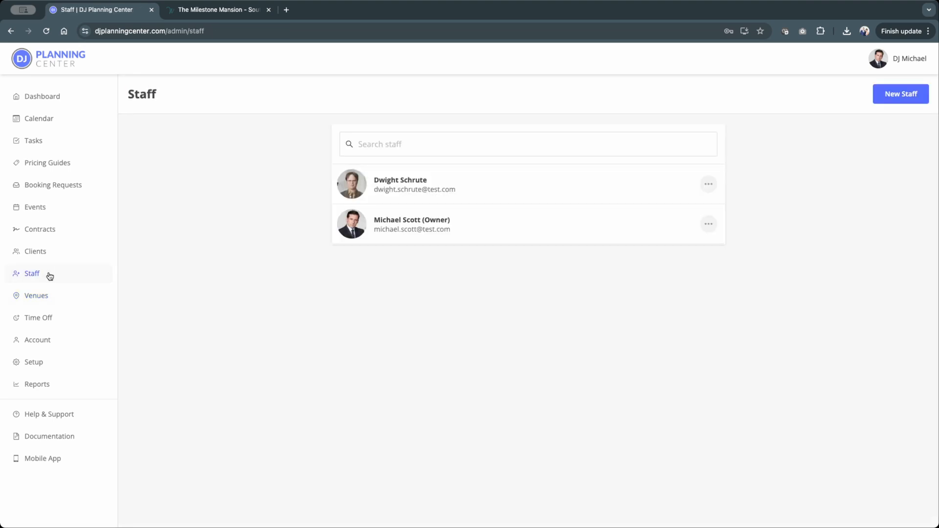
{"action": "left_click", "coordinate": [409, 189]}
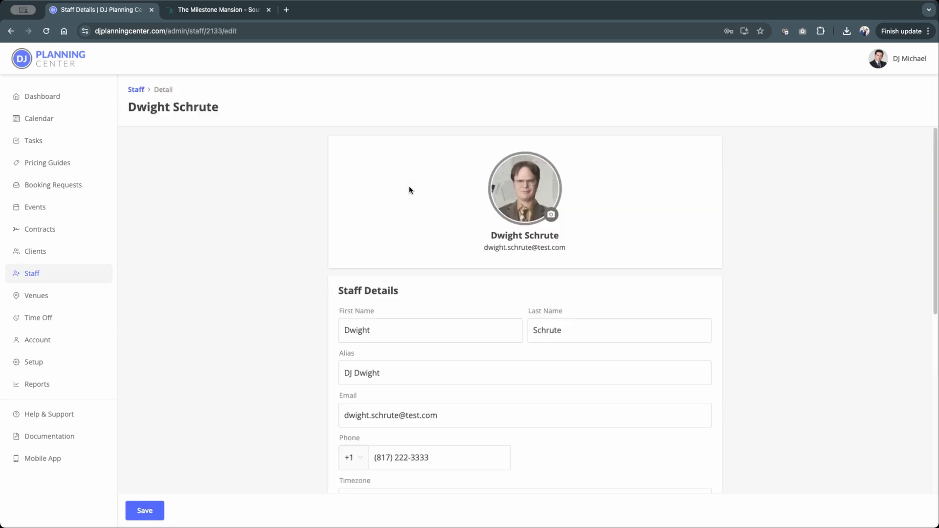
{"action": "scroll", "coordinate": [229, 310], "scroll_direction": "down", "scroll_amount": 2}
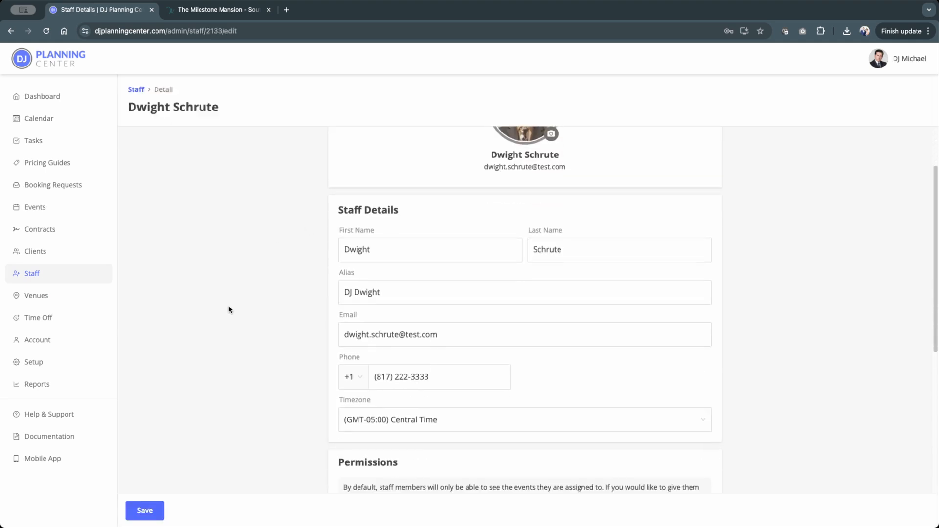
{"action": "scroll", "coordinate": [228, 309], "scroll_direction": "down", "scroll_amount": 7}
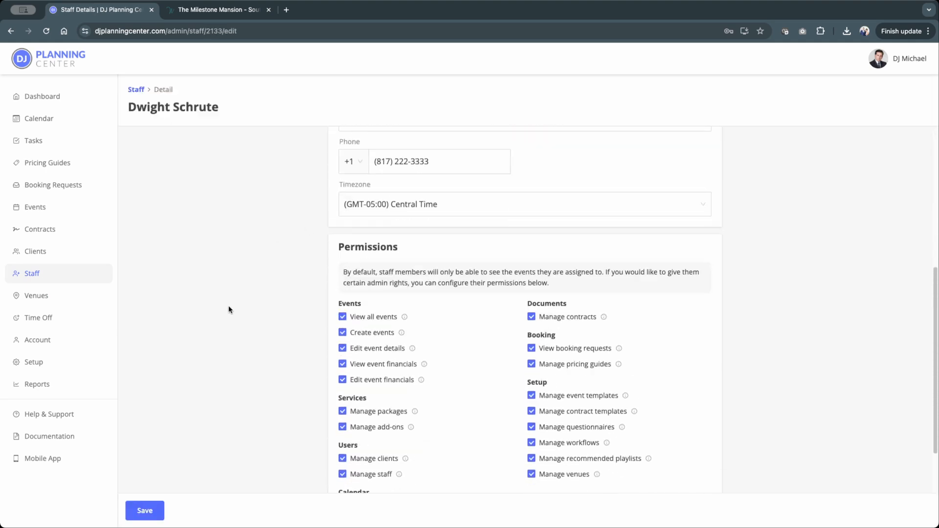
{"action": "scroll", "coordinate": [229, 310], "scroll_direction": "up", "scroll_amount": 1}
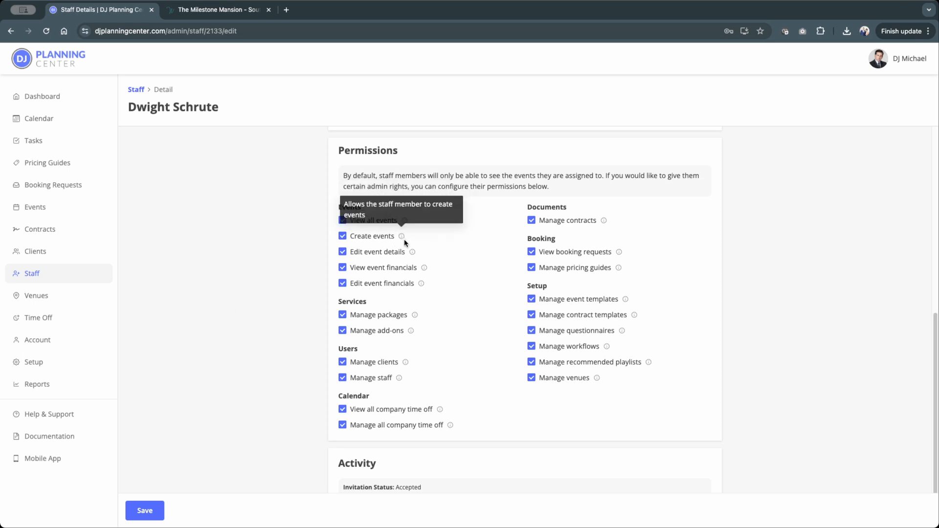
{"action": "mouse_move", "coordinate": [413, 252]}
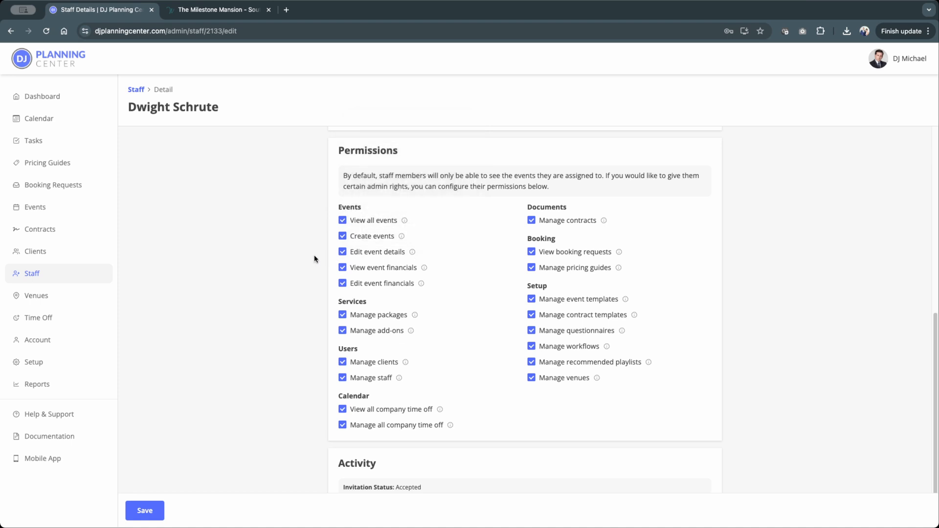
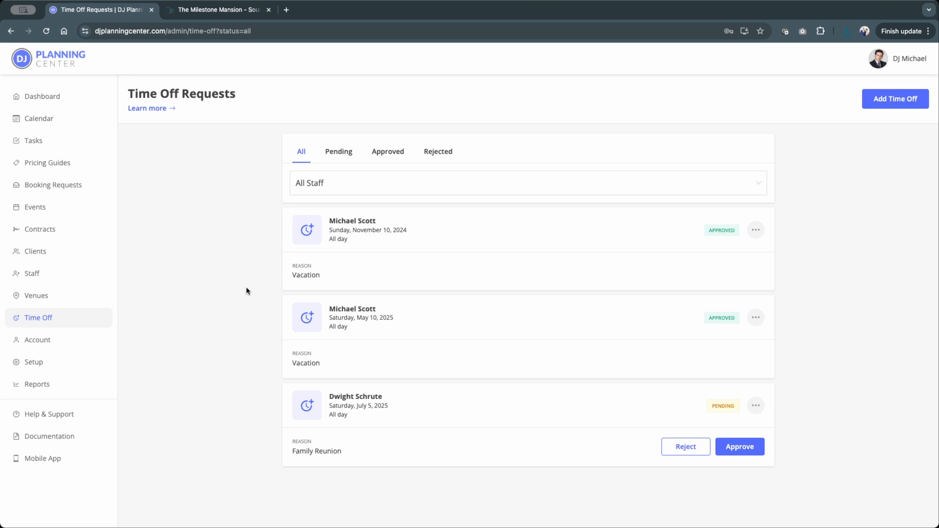
Approve the pending Family Reunion time off request for July 5, 2025, and show the approved requests.
{"action": "left_click", "coordinate": [347, 152]}
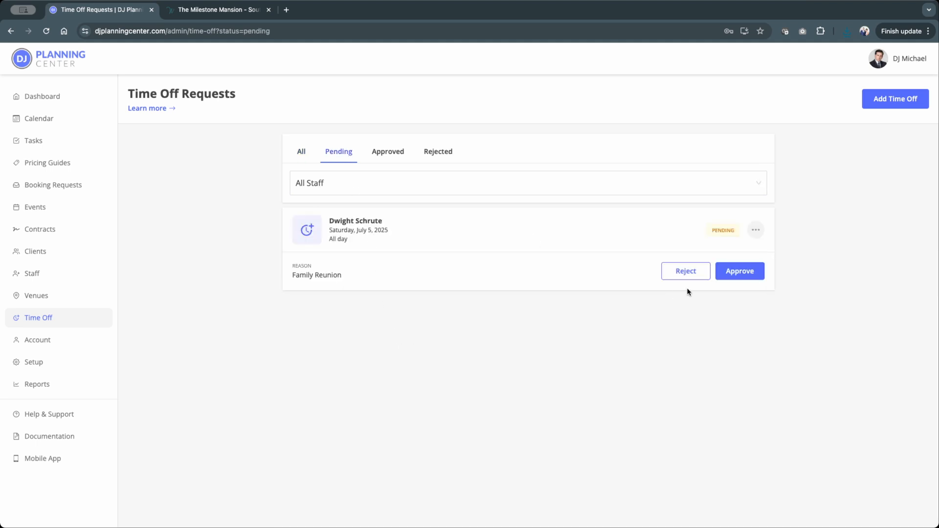
{"action": "left_click", "coordinate": [746, 271]}
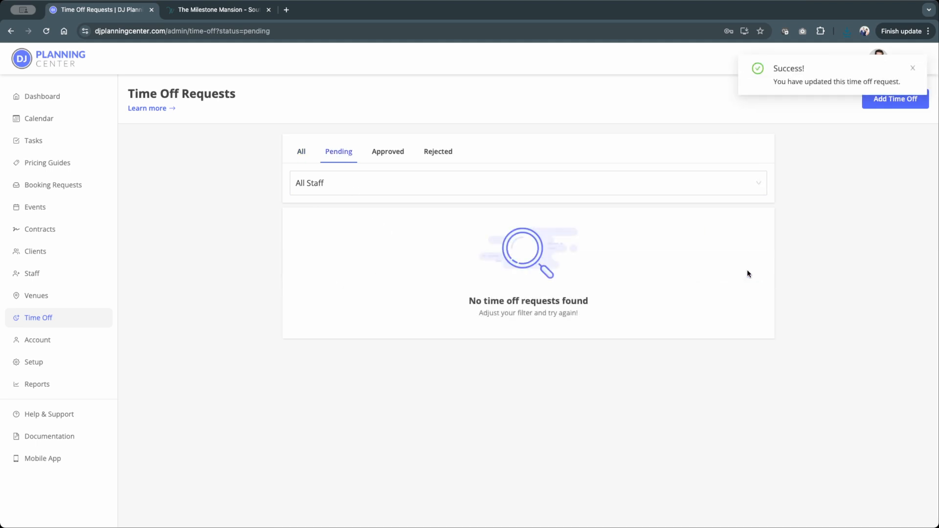
{"action": "left_click", "coordinate": [384, 152]}
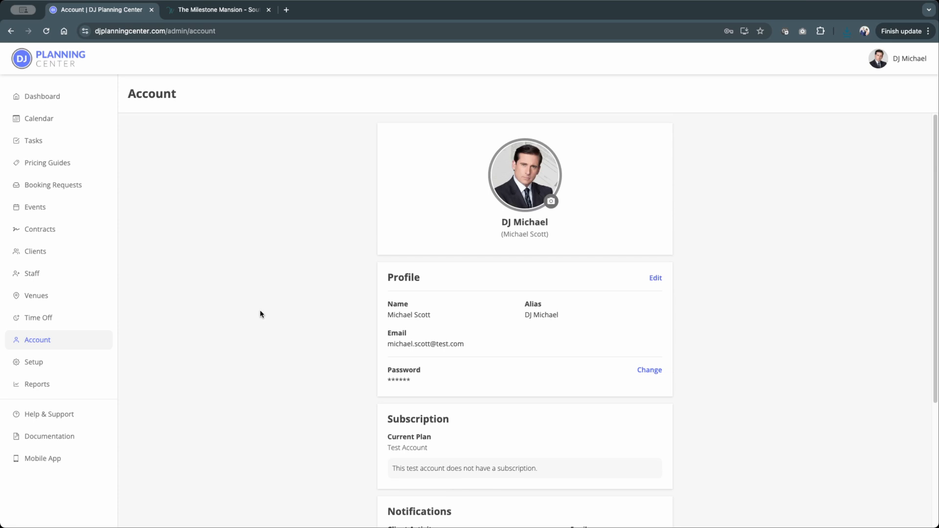
Review the account's subscription and notification preferences, and the location, date/time and financial options in General Settings.
{"action": "scroll", "coordinate": [260, 312], "scroll_direction": "down", "scroll_amount": 4}
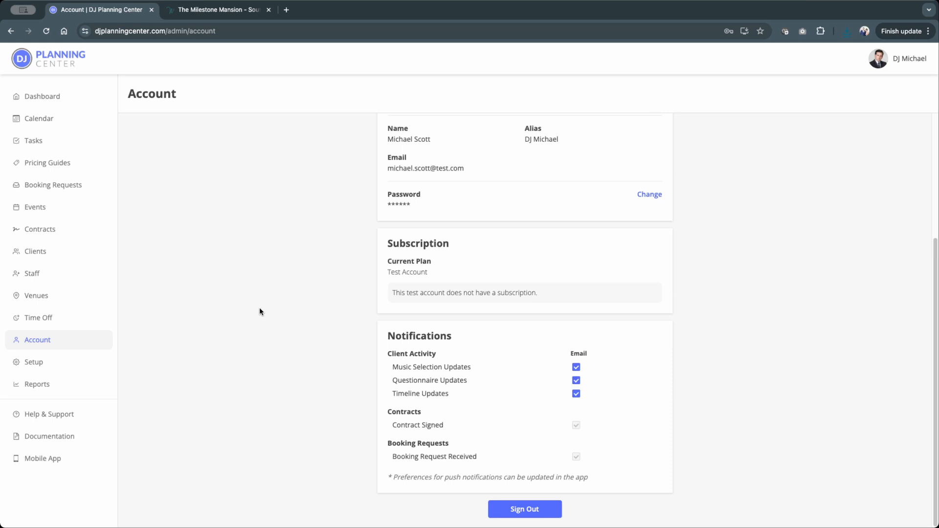
{"action": "left_click", "coordinate": [50, 362]}
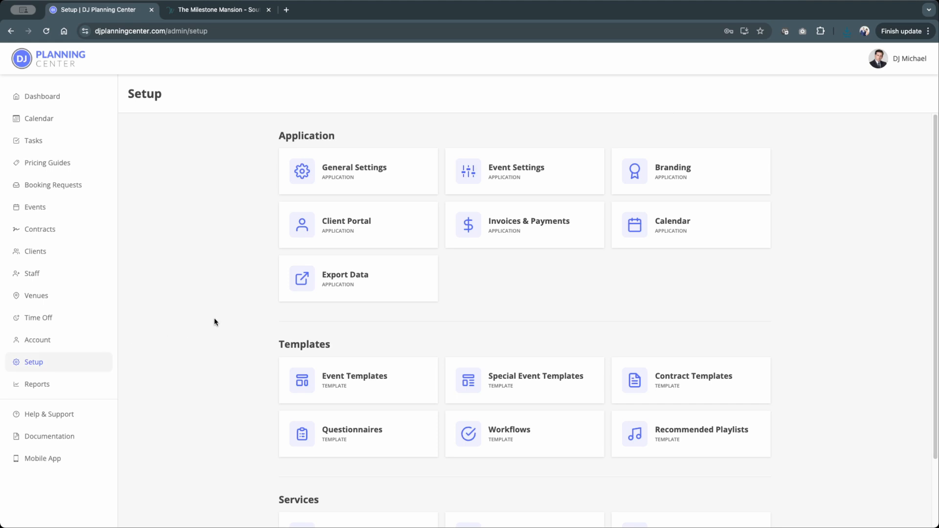
{"action": "left_click", "coordinate": [343, 174]}
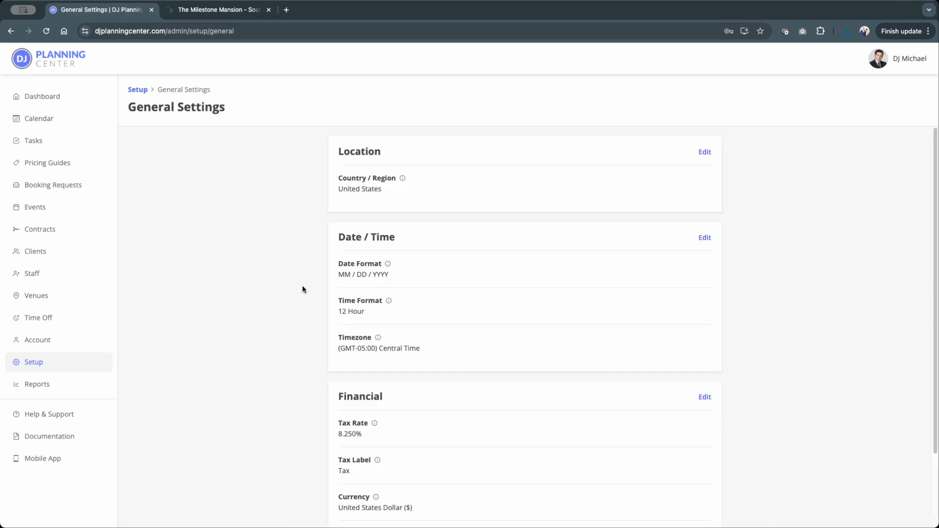
{"action": "scroll", "coordinate": [297, 303], "scroll_direction": "down", "scroll_amount": 4}
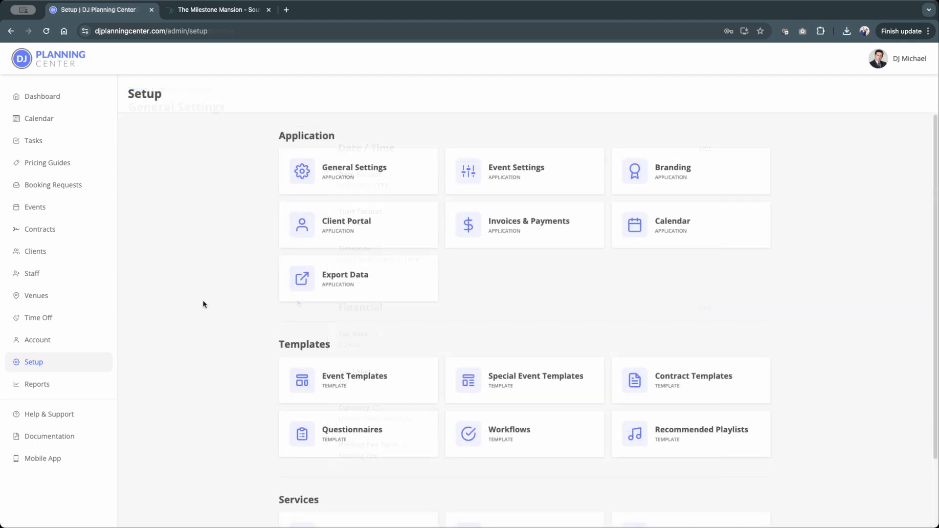
Examine the Event Settings: event types, event stages, and the staff, client and venue event roles.
{"action": "left_click", "coordinate": [509, 178]}
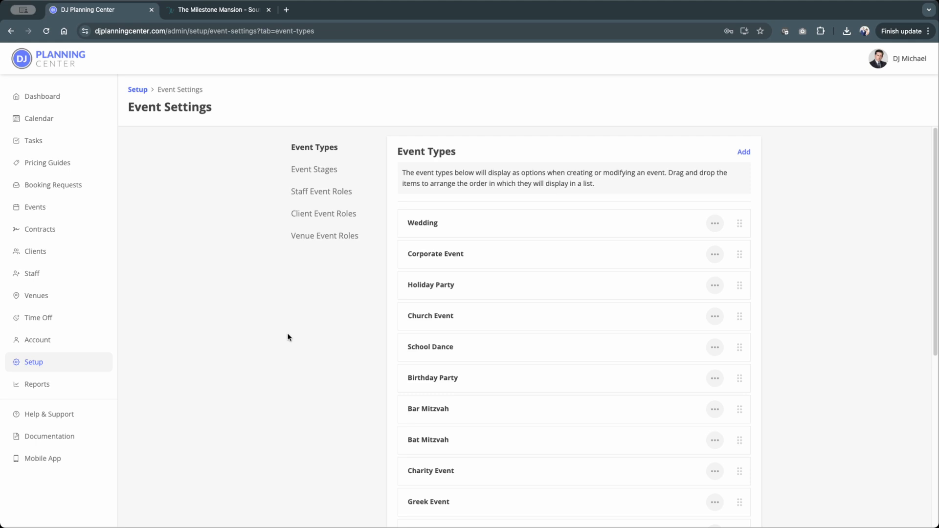
{"action": "scroll", "coordinate": [288, 337], "scroll_direction": "down", "scroll_amount": 6}
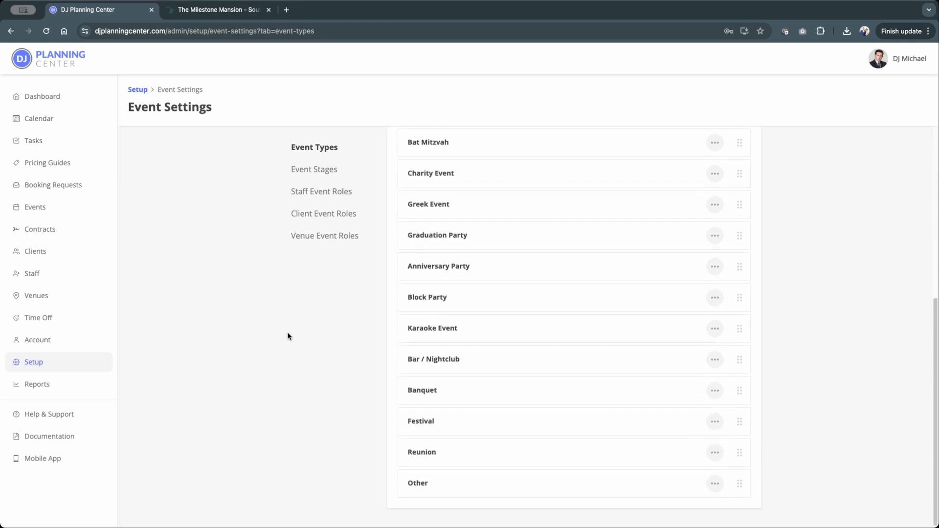
{"action": "scroll", "coordinate": [287, 335], "scroll_direction": "up", "scroll_amount": 5}
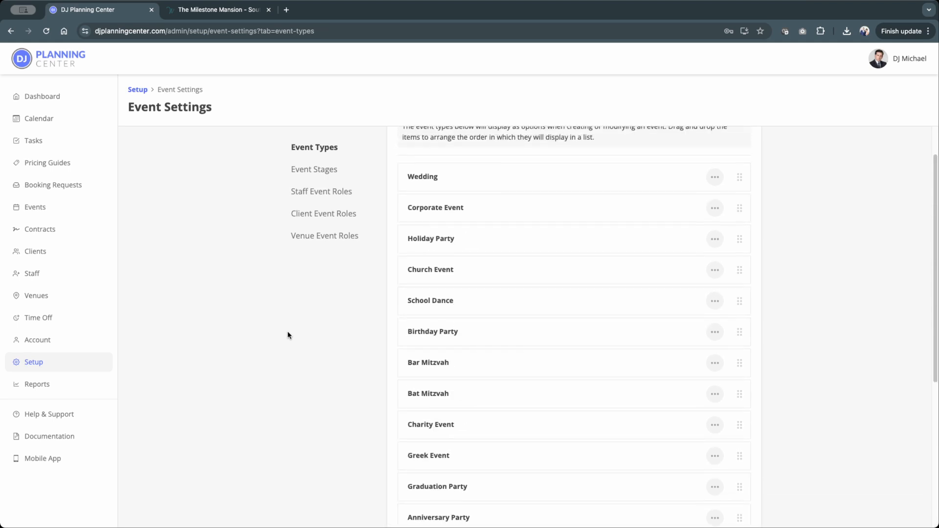
{"action": "scroll", "coordinate": [287, 335], "scroll_direction": "up", "scroll_amount": 1}
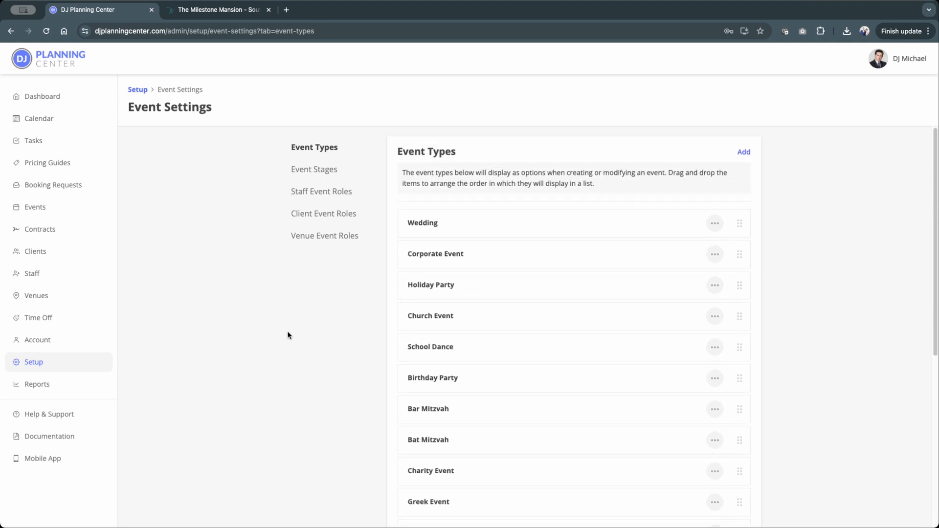
{"action": "left_click", "coordinate": [319, 170]}
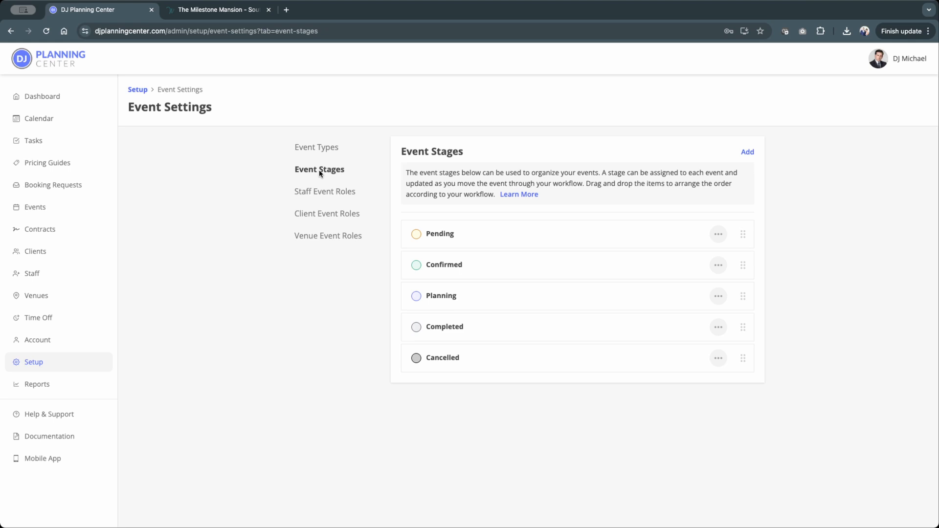
{"action": "left_click", "coordinate": [317, 191]}
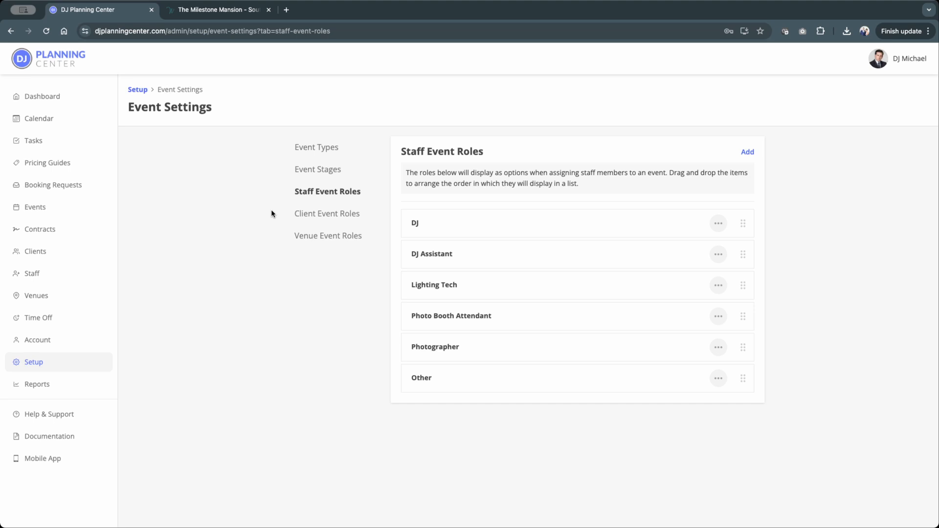
{"action": "left_click", "coordinate": [307, 214]}
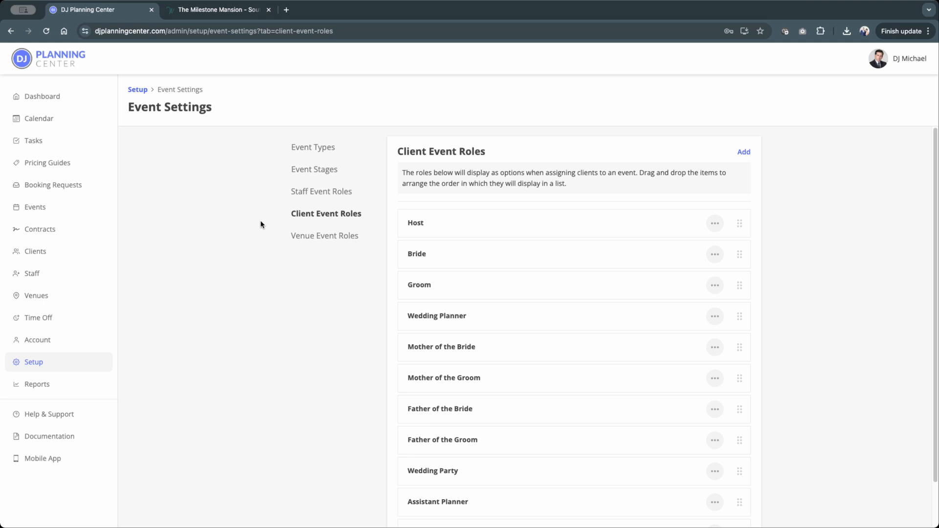
{"action": "left_click", "coordinate": [310, 236]}
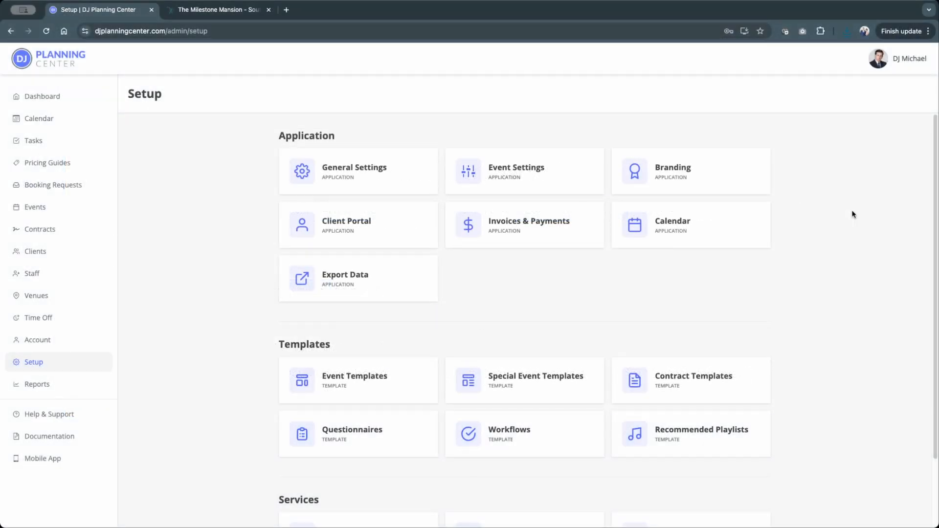
Open the Branding setup and review the company details, primary logo and client portal logo.
{"action": "left_click", "coordinate": [682, 179]}
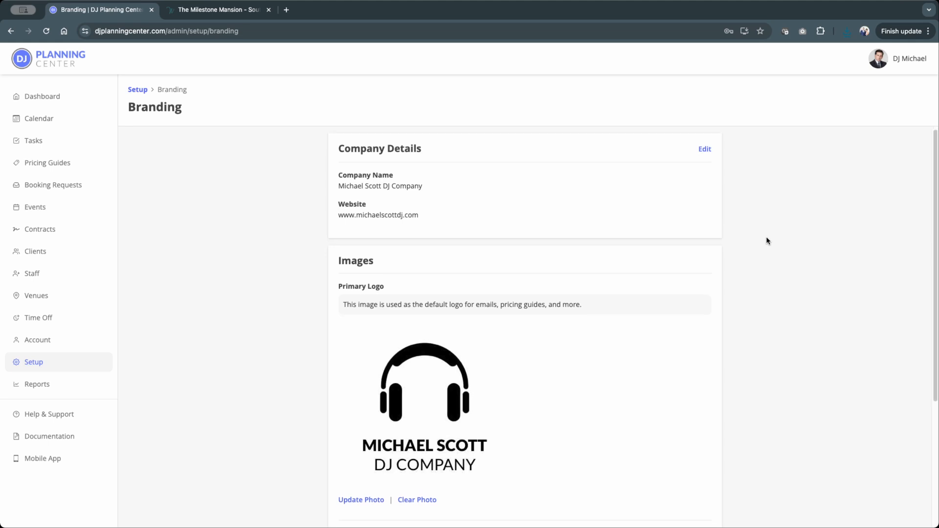
{"action": "scroll", "coordinate": [766, 237], "scroll_direction": "down", "scroll_amount": 3}
{"action": "scroll", "coordinate": [767, 235], "scroll_direction": "down", "scroll_amount": 3}
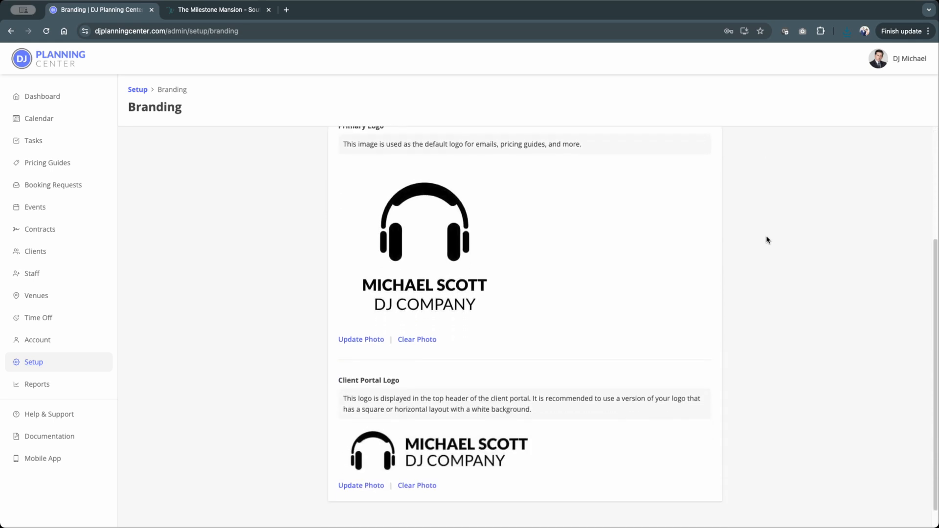
Open the Client Portal settings and examine the client-visible staff options, including Specific Staff Member, closing them without saving.
{"action": "scroll", "coordinate": [767, 237], "scroll_direction": "down", "scroll_amount": 1}
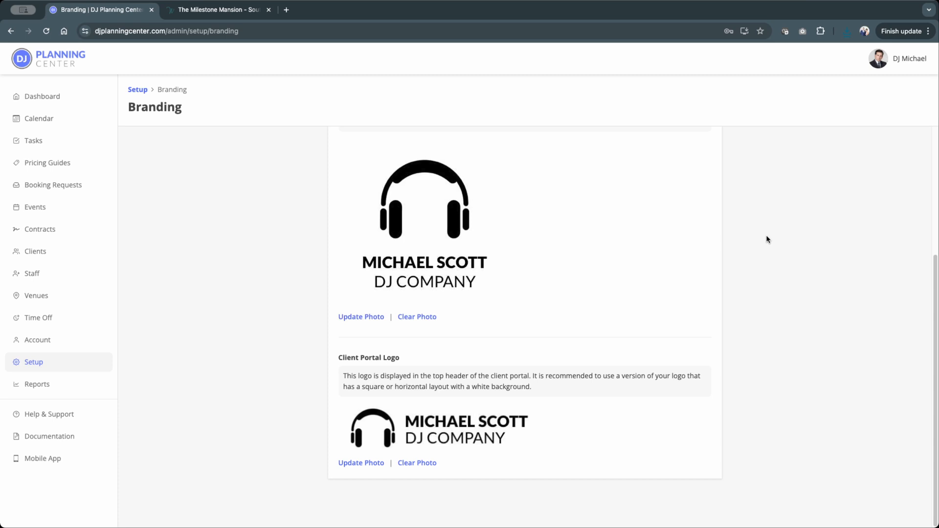
{"action": "left_click", "coordinate": [138, 90]}
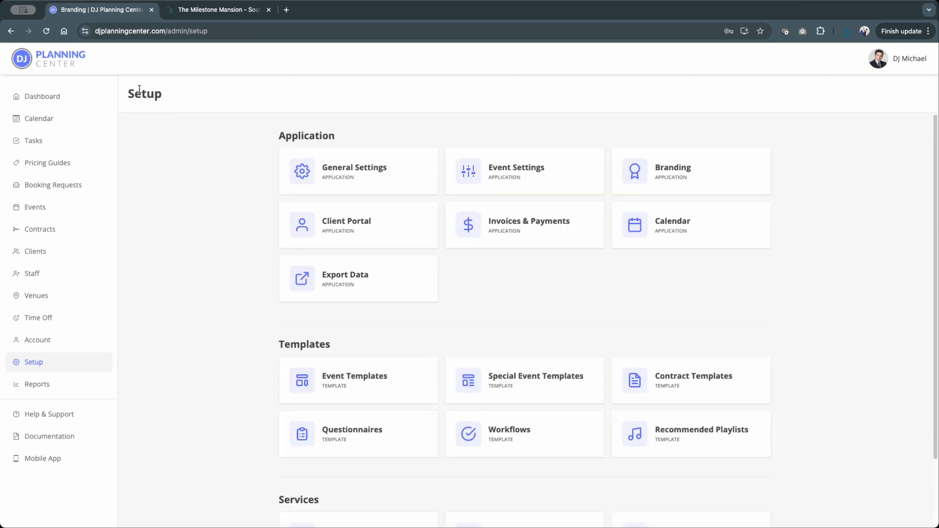
{"action": "left_click", "coordinate": [400, 218]}
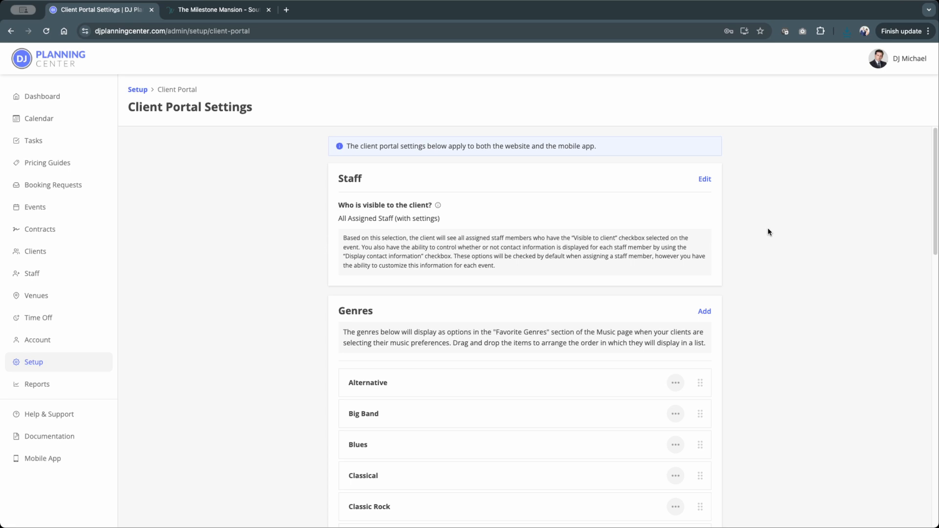
{"action": "left_click", "coordinate": [705, 181]}
{"action": "left_click", "coordinate": [514, 149]}
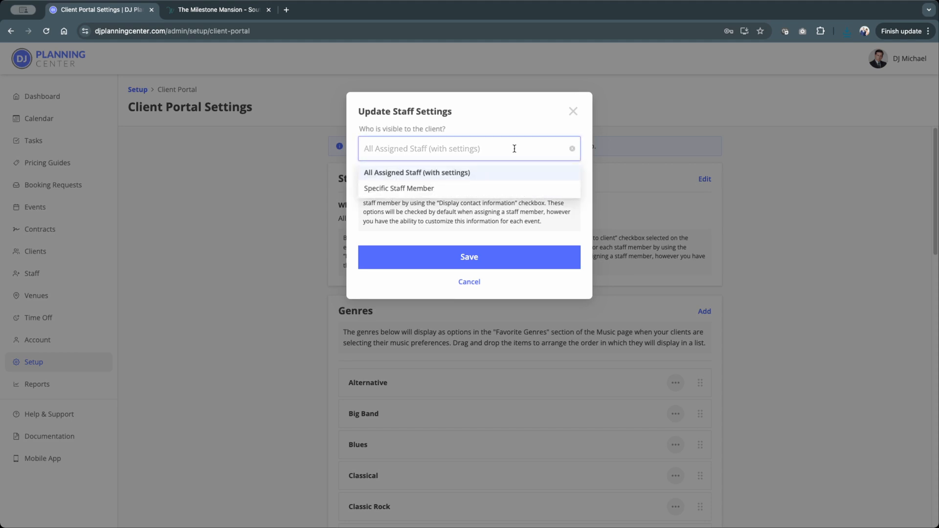
{"action": "left_click", "coordinate": [500, 187]}
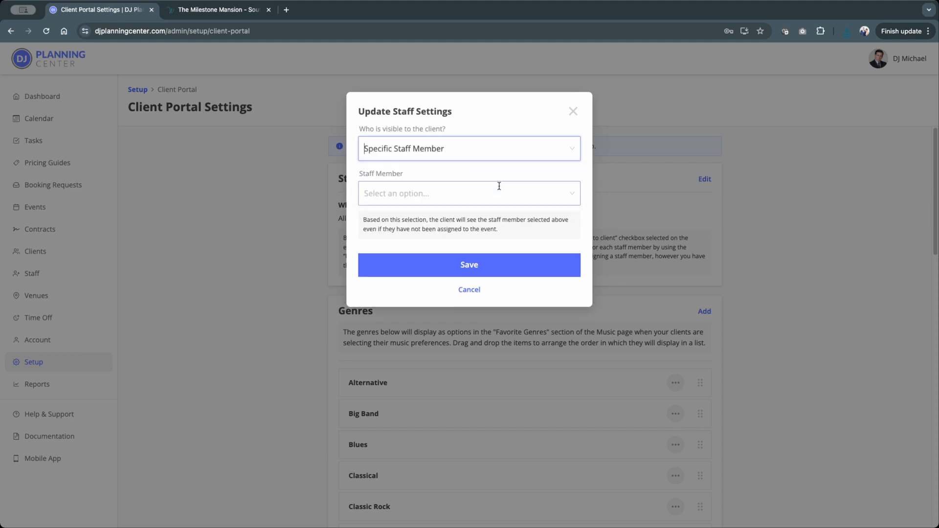
{"action": "left_click", "coordinate": [496, 190]}
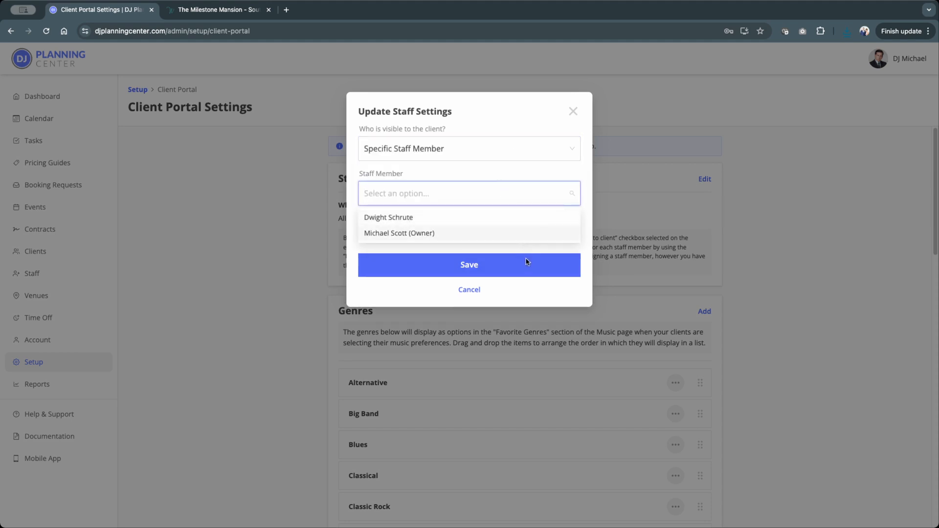
{"action": "left_click", "coordinate": [576, 175]}
{"action": "left_click", "coordinate": [573, 111]}
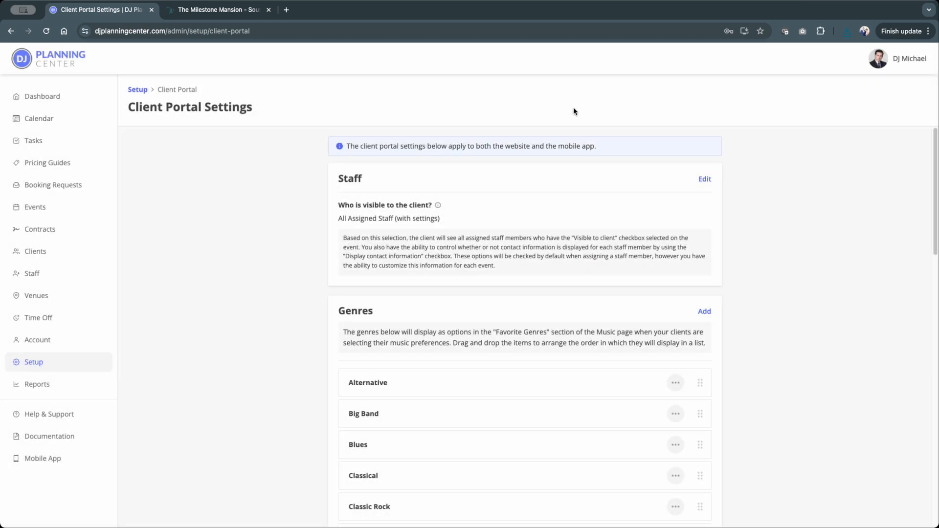
Review the full list of music genres offered to clients in the Client Portal settings.
{"action": "scroll", "coordinate": [765, 293], "scroll_direction": "down", "scroll_amount": 10}
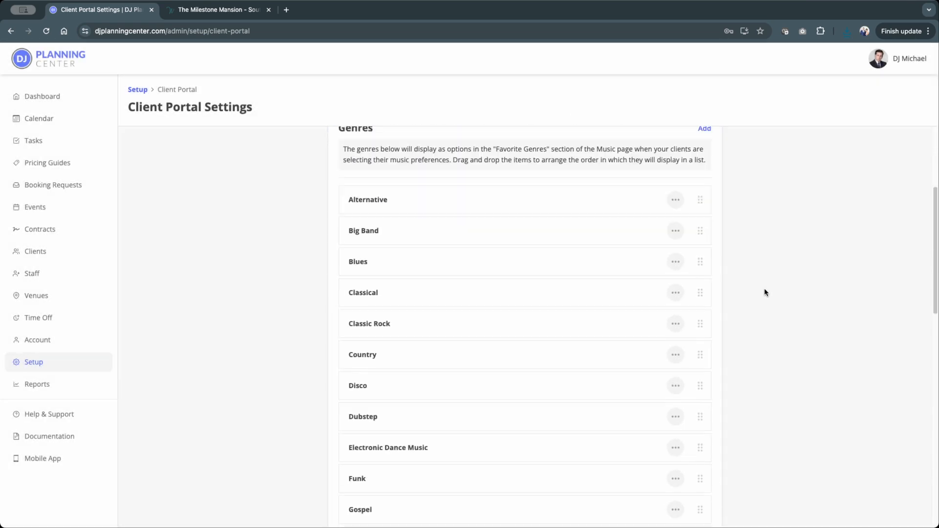
{"action": "scroll", "coordinate": [764, 290], "scroll_direction": "down", "scroll_amount": 8}
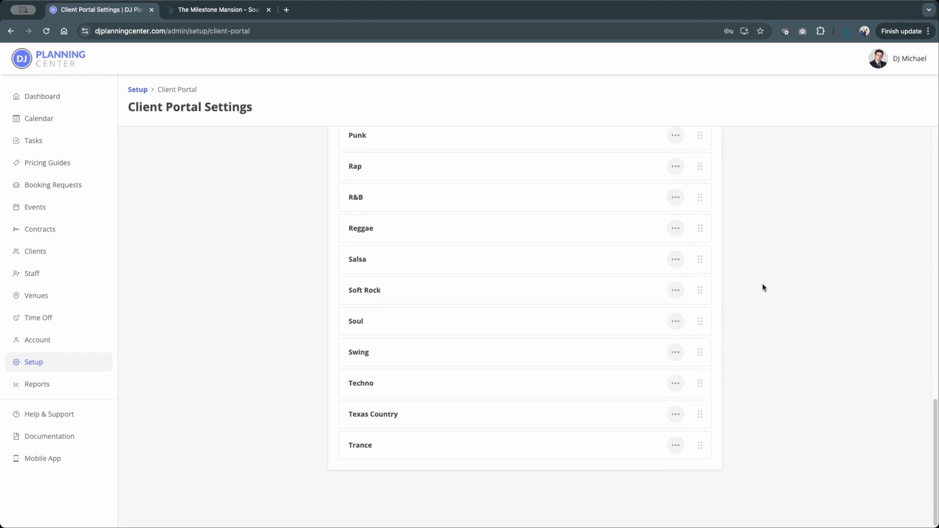
{"action": "scroll", "coordinate": [763, 287], "scroll_direction": "up", "scroll_amount": 10}
{"action": "scroll", "coordinate": [763, 287], "scroll_direction": "up", "scroll_amount": 7}
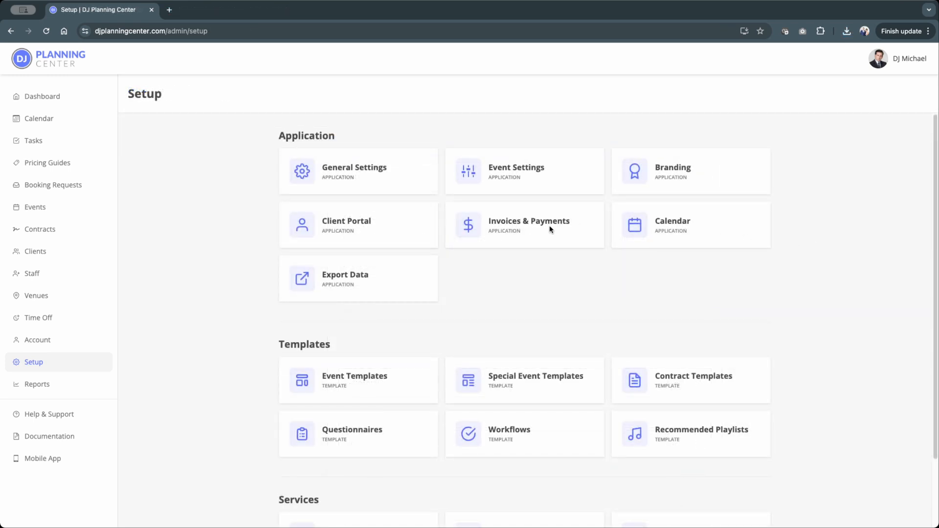
View the Invoices & Payments setup and its editable payment link and default notes, leaving both as they are.
{"action": "left_click", "coordinate": [550, 229]}
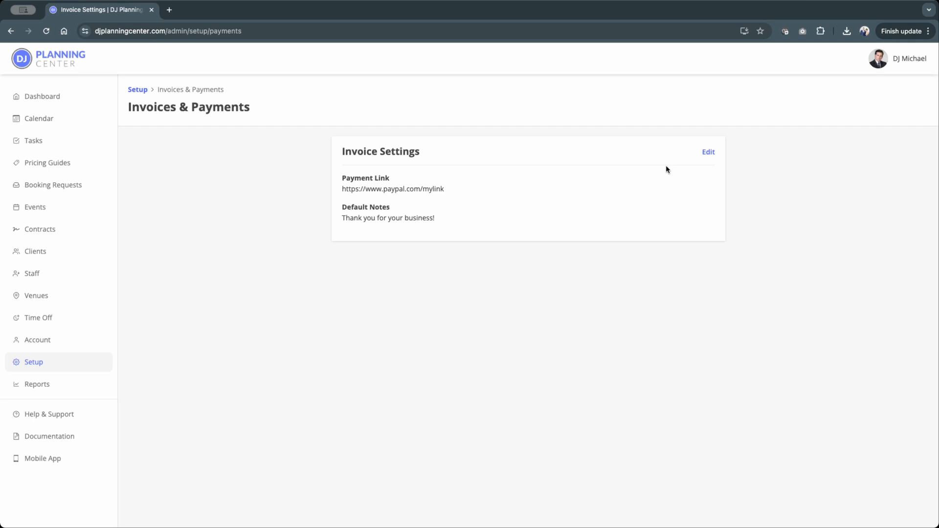
{"action": "left_click", "coordinate": [708, 153]}
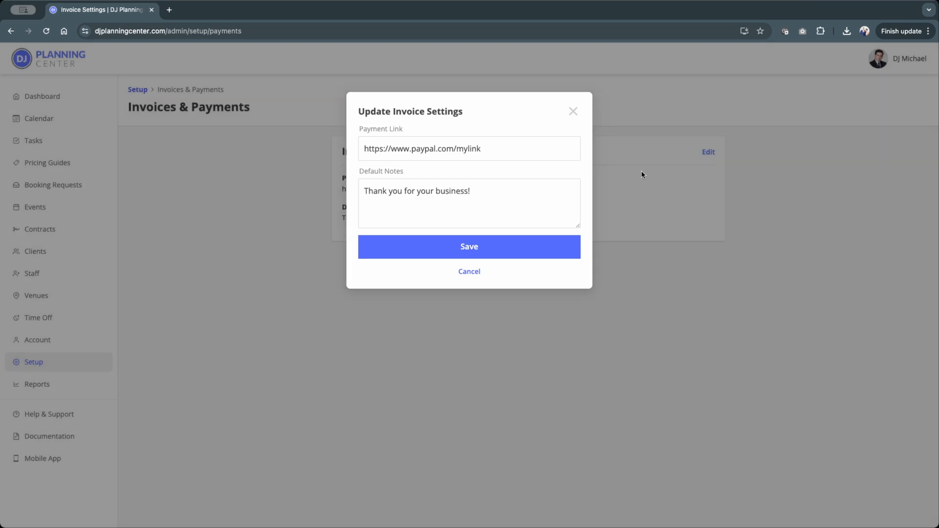
{"action": "left_click", "coordinate": [573, 112]}
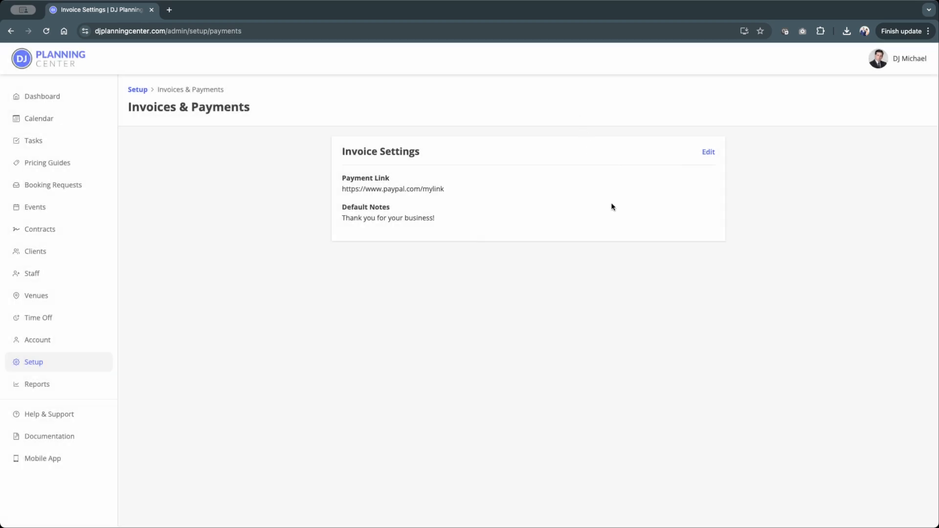
Open the documents of the May 24, 2025 wedding event and show its invoices section.
{"action": "left_click", "coordinate": [64, 211]}
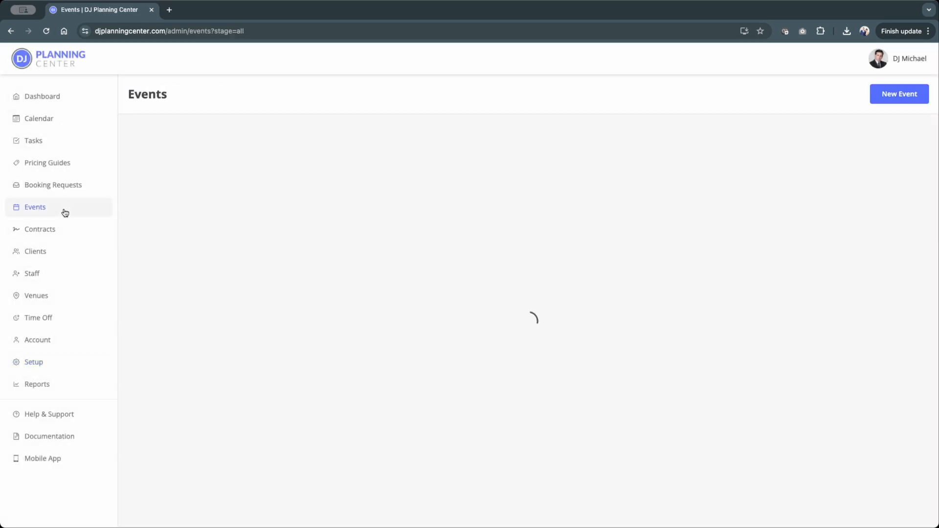
{"action": "left_click", "coordinate": [484, 416]}
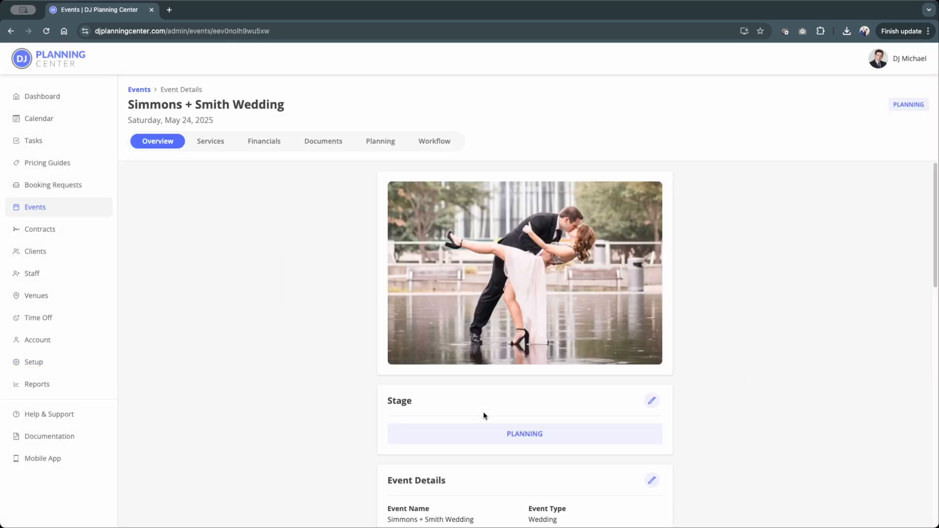
{"action": "left_click", "coordinate": [328, 139]}
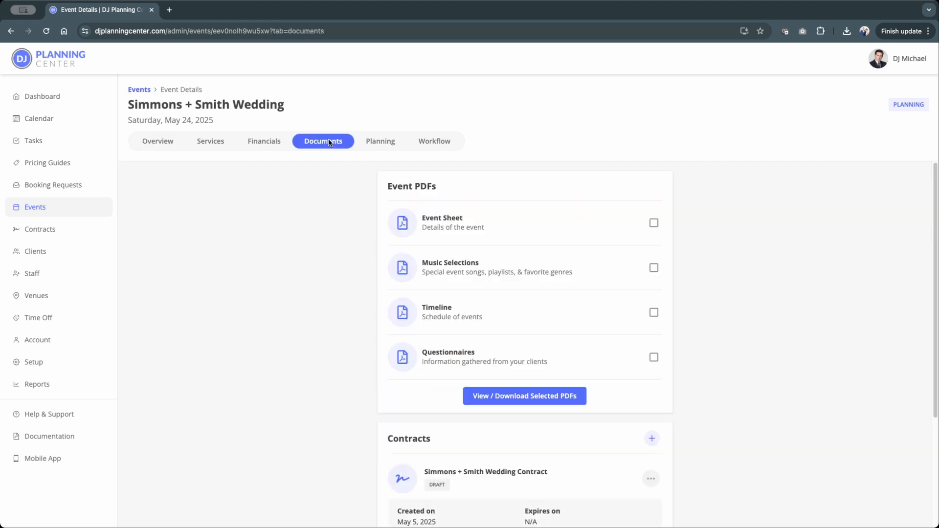
{"action": "scroll", "coordinate": [338, 313], "scroll_direction": "down", "scroll_amount": 1}
{"action": "scroll", "coordinate": [338, 324], "scroll_direction": "down", "scroll_amount": 5}
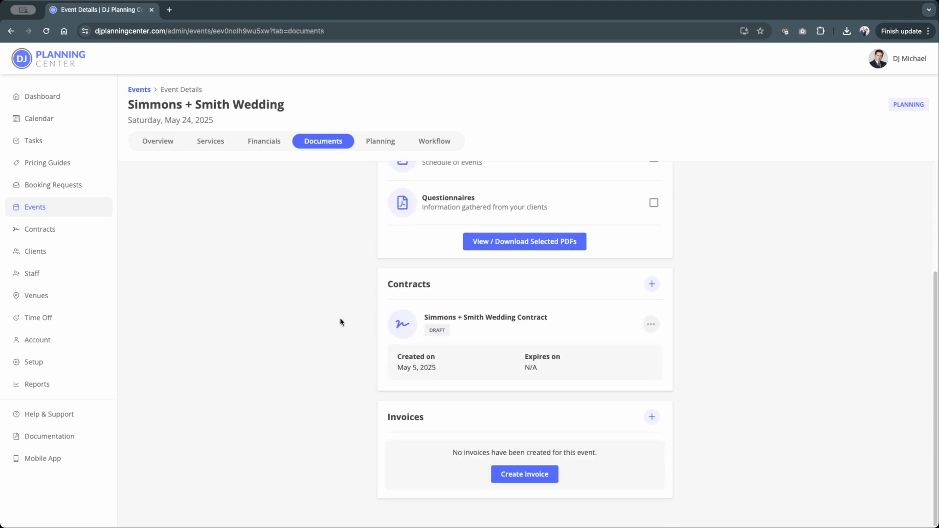
Create an invoice for the wedding billed to the first listed client, checking the Other recipient option beforehand.
{"action": "left_click", "coordinate": [554, 478]}
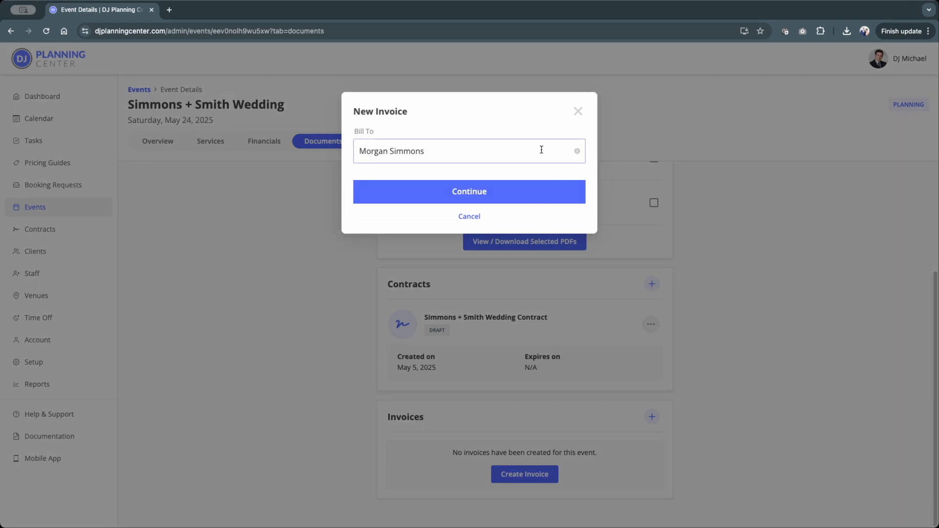
{"action": "left_click", "coordinate": [541, 150]}
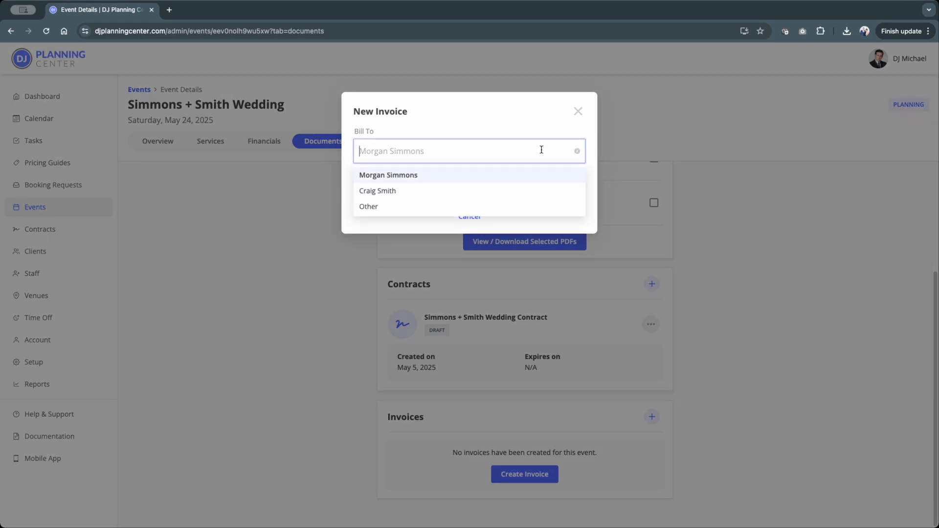
{"action": "left_click", "coordinate": [517, 207]}
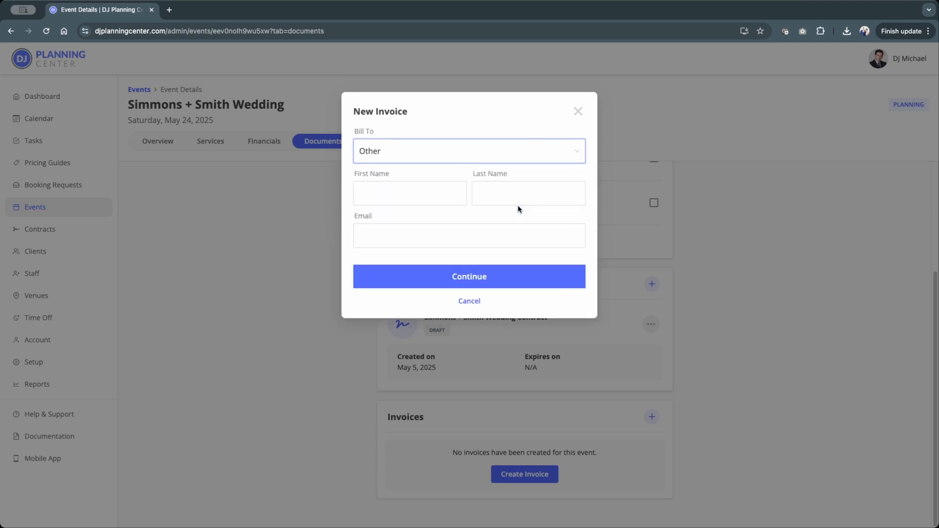
{"action": "left_click", "coordinate": [509, 153]}
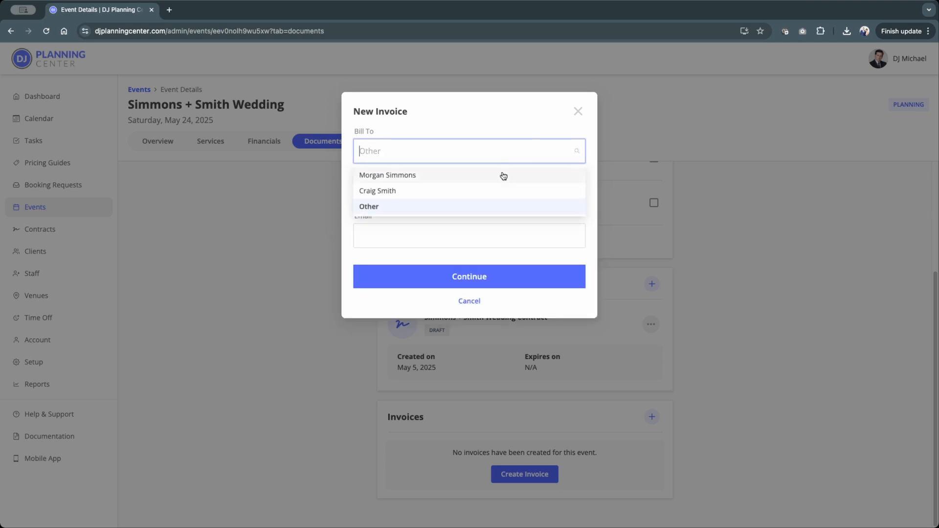
{"action": "left_click", "coordinate": [503, 176]}
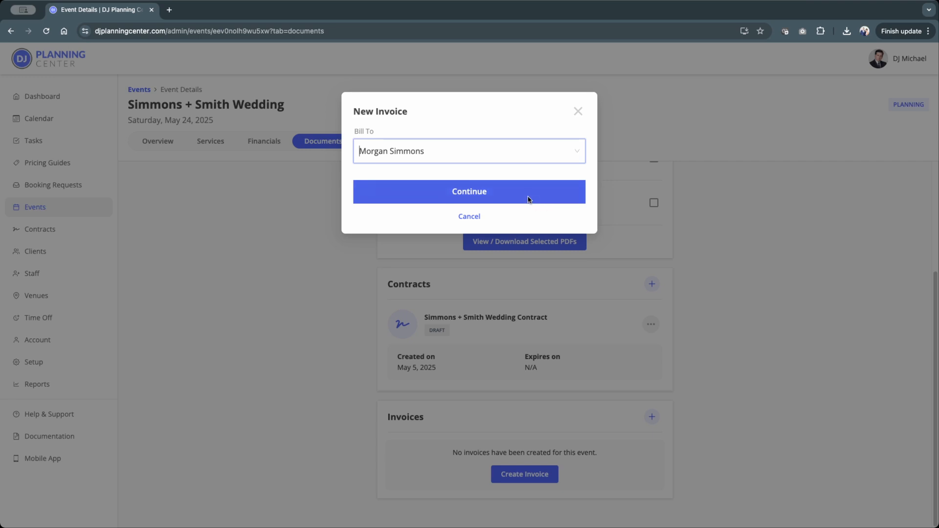
{"action": "left_click", "coordinate": [527, 198]}
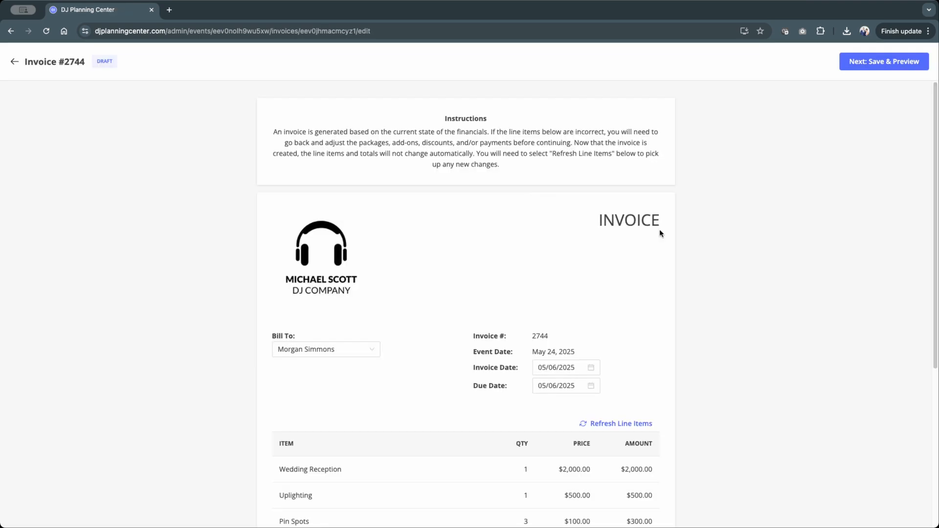
Review the draft invoice's dates and charges, and refresh its line items.
{"action": "scroll", "coordinate": [750, 330], "scroll_direction": "down", "scroll_amount": 3}
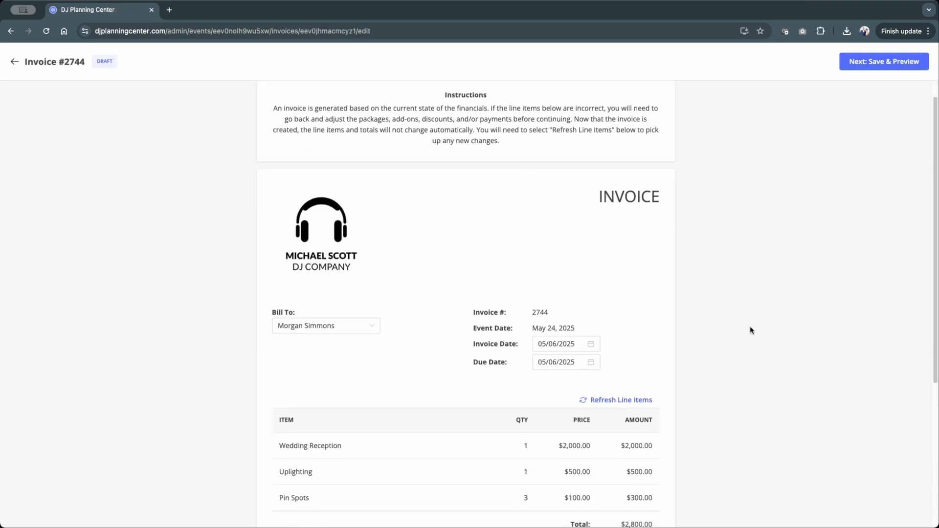
{"action": "scroll", "coordinate": [751, 329], "scroll_direction": "down", "scroll_amount": 3}
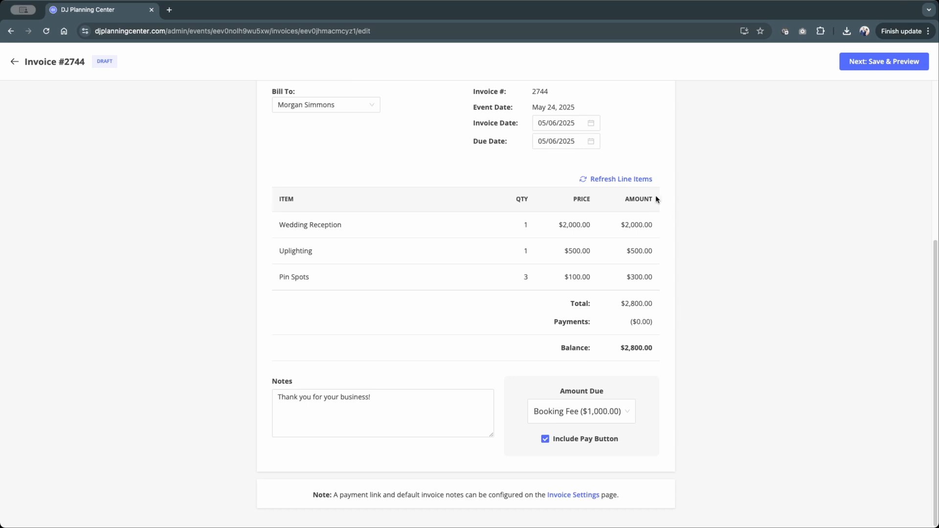
{"action": "left_click", "coordinate": [630, 183]}
Try the Custom amount due and exclude the pay button, restoring Booking Fee ($1,000.00) and Include Pay Button.
{"action": "left_click", "coordinate": [616, 414]}
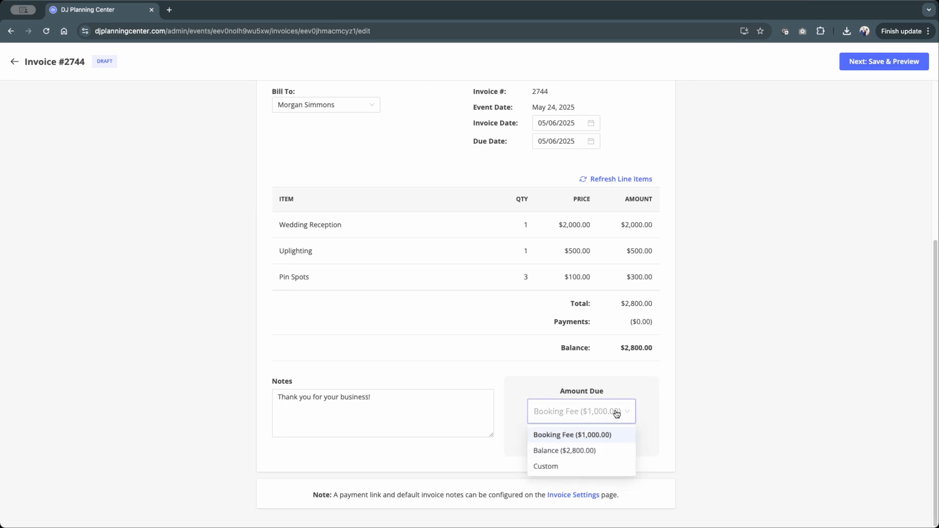
{"action": "left_click", "coordinate": [606, 466]}
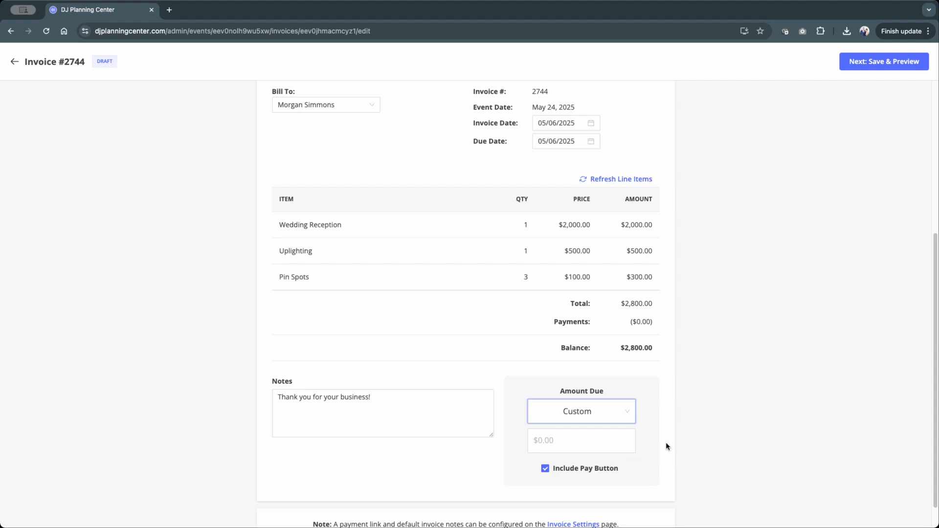
{"action": "left_click", "coordinate": [592, 416]}
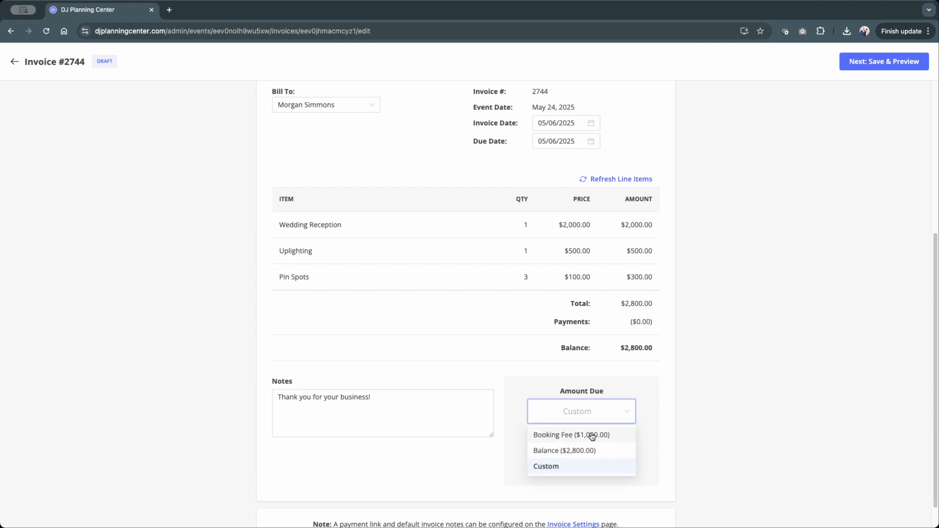
{"action": "left_click", "coordinate": [592, 436]}
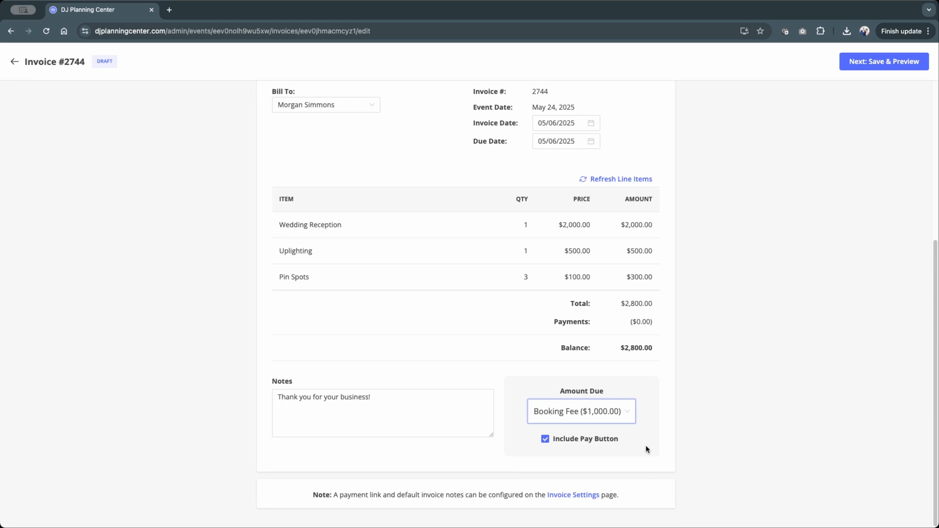
{"action": "left_click", "coordinate": [544, 439]}
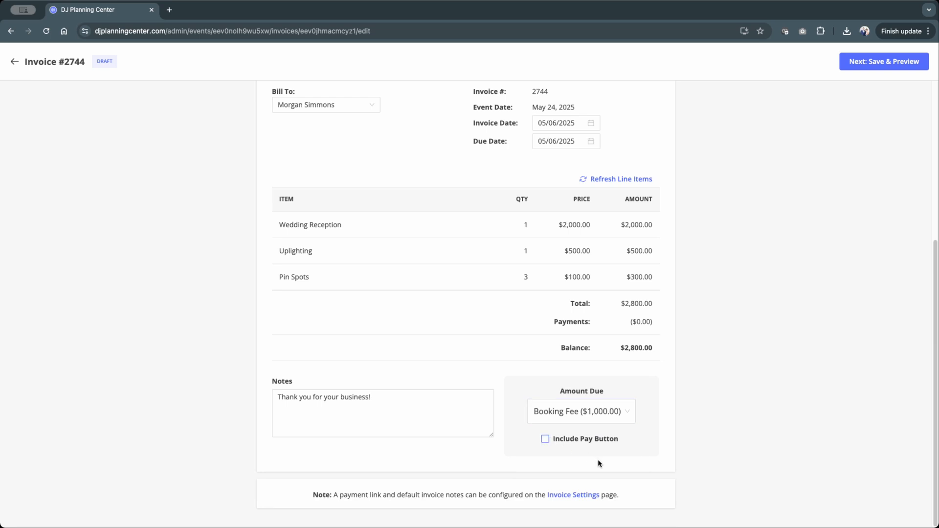
{"action": "left_click", "coordinate": [546, 440]}
Save the draft invoice, check the client preview, and continue to the invoice email.
{"action": "left_click", "coordinate": [883, 62]}
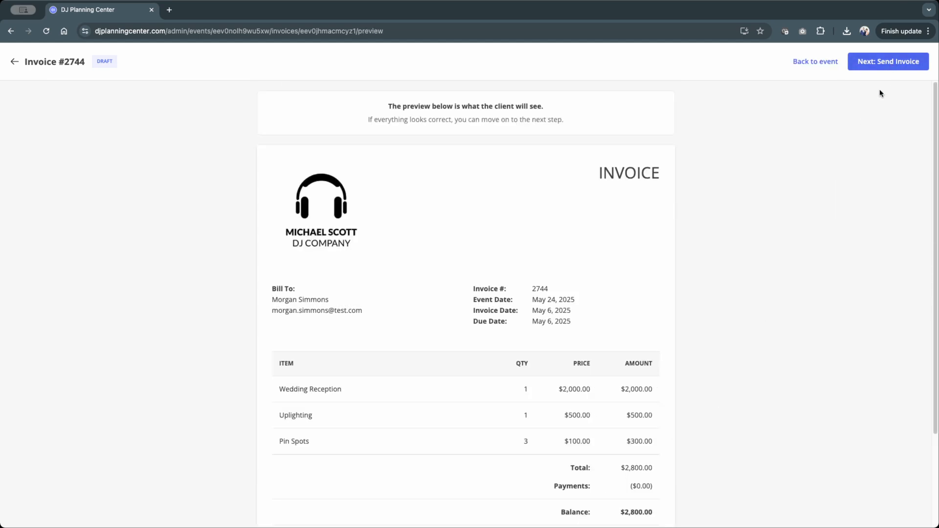
{"action": "scroll", "coordinate": [723, 405], "scroll_direction": "down", "scroll_amount": 3}
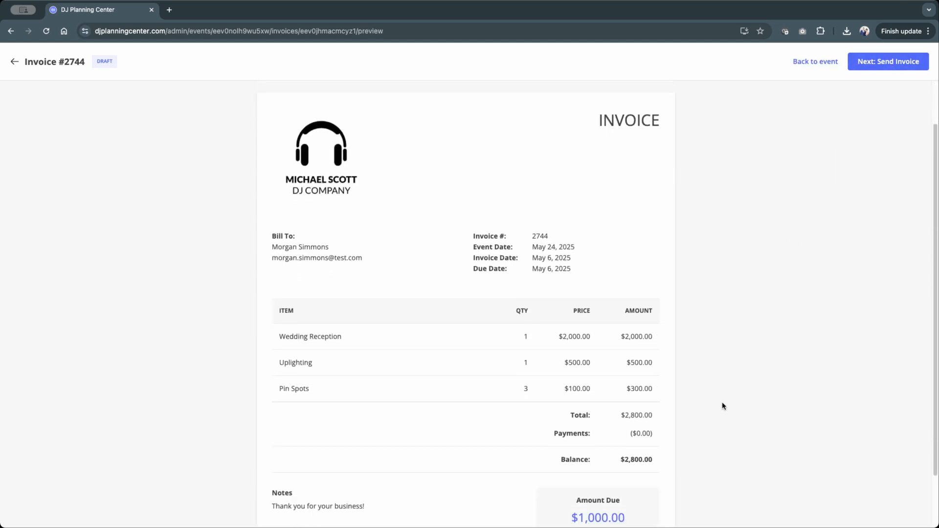
{"action": "scroll", "coordinate": [723, 404], "scroll_direction": "down", "scroll_amount": 2}
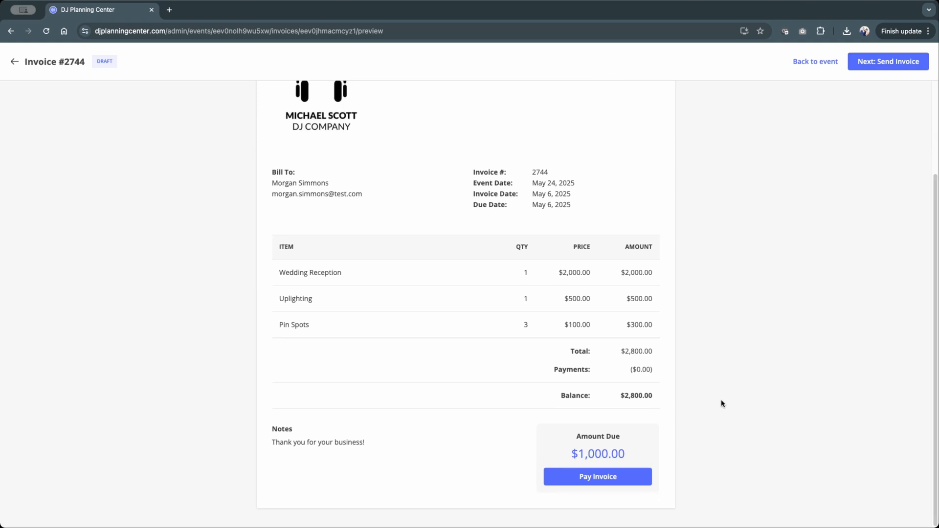
{"action": "scroll", "coordinate": [723, 404], "scroll_direction": "up", "scroll_amount": 5}
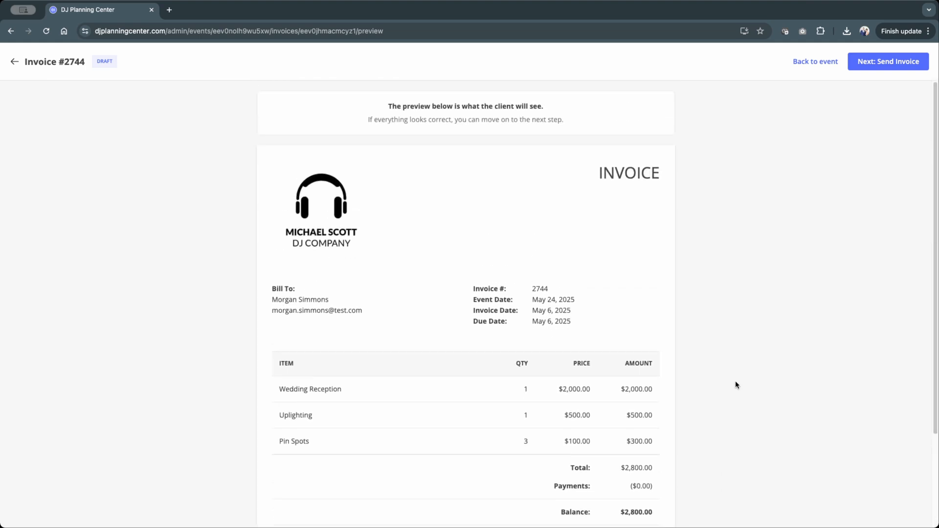
{"action": "left_click", "coordinate": [880, 61]}
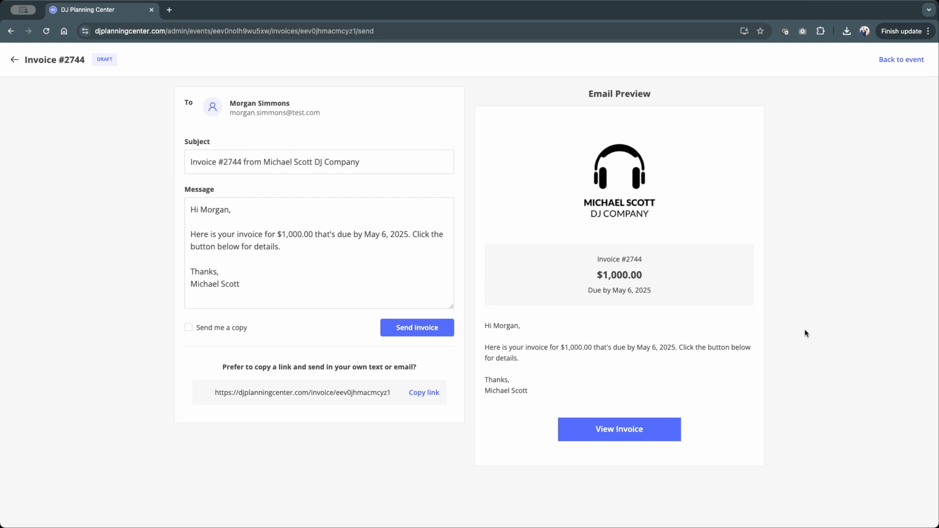
Copy the invoice link, check the client's web view of the invoice, and open its PDF version.
{"action": "left_click", "coordinate": [423, 396]}
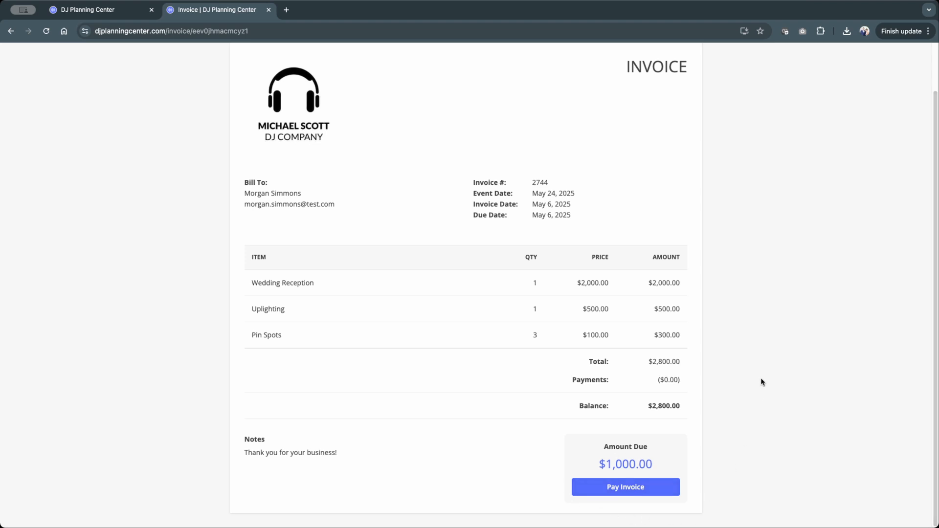
{"action": "scroll", "coordinate": [760, 379], "scroll_direction": "up", "scroll_amount": 2}
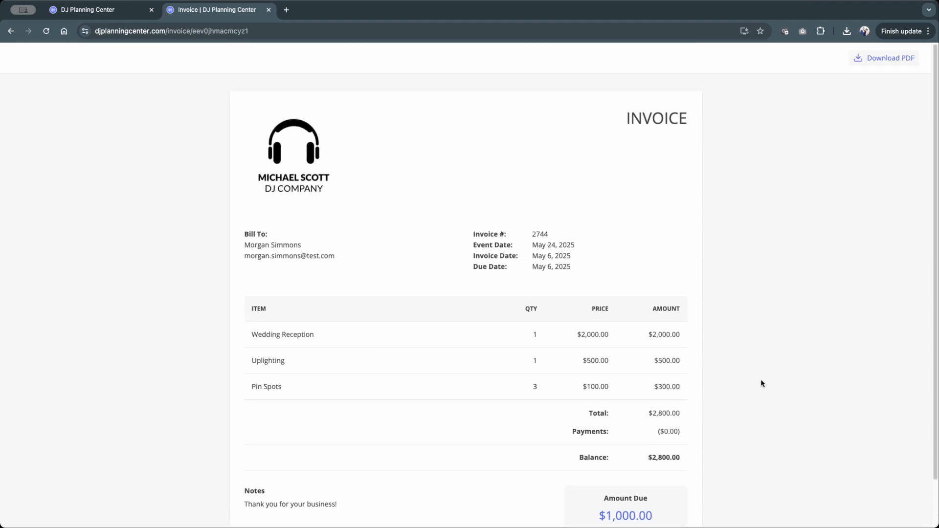
{"action": "left_click", "coordinate": [876, 59]}
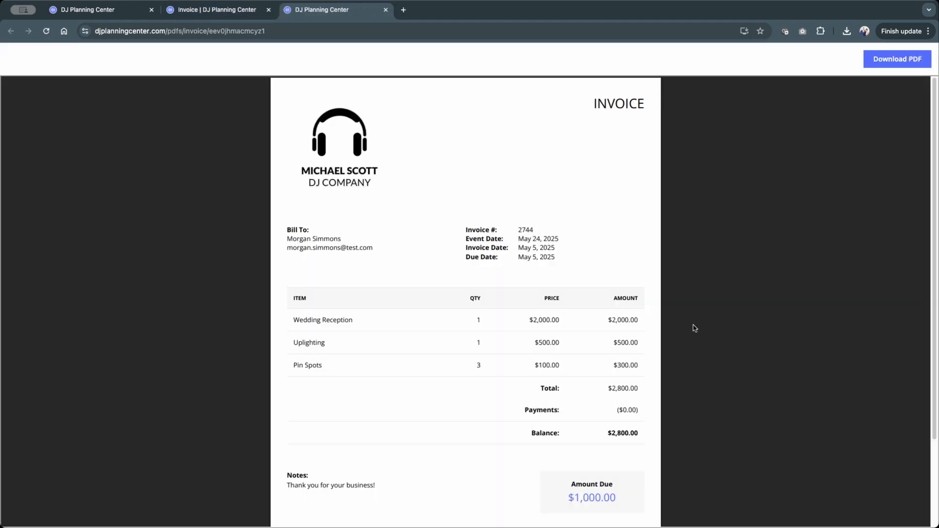
Record a Booking Fee payment of $1,000.00 dated 05/06/2025 in the wedding's financials.
{"action": "scroll", "coordinate": [694, 327], "scroll_direction": "down", "scroll_amount": 3}
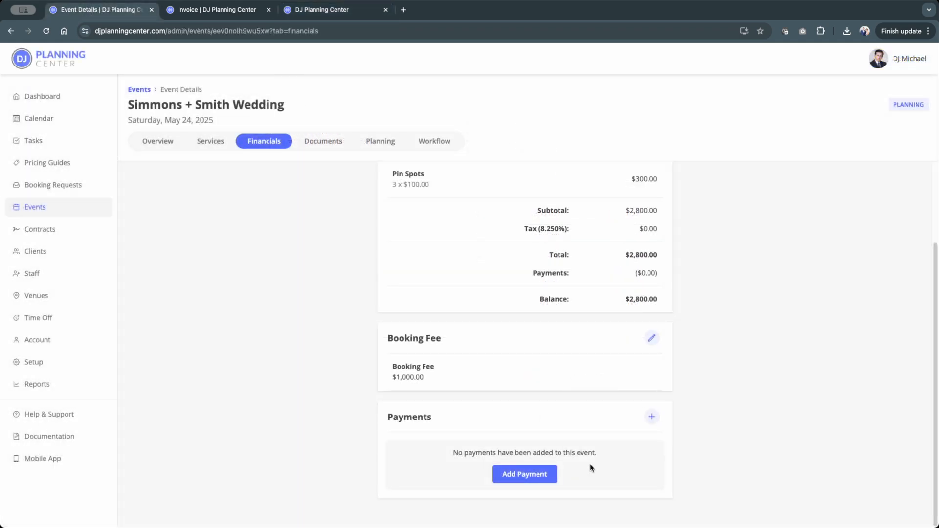
{"action": "left_click", "coordinate": [533, 476]}
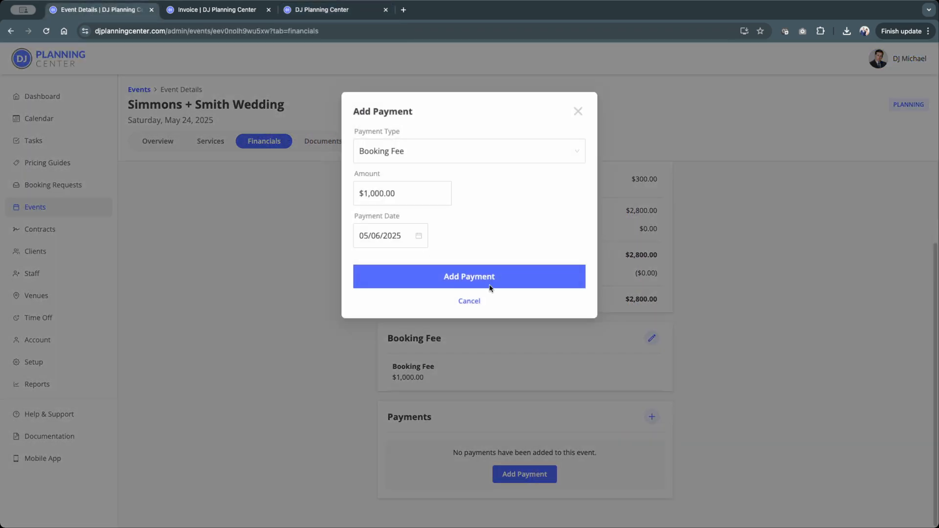
{"action": "left_click", "coordinate": [486, 278]}
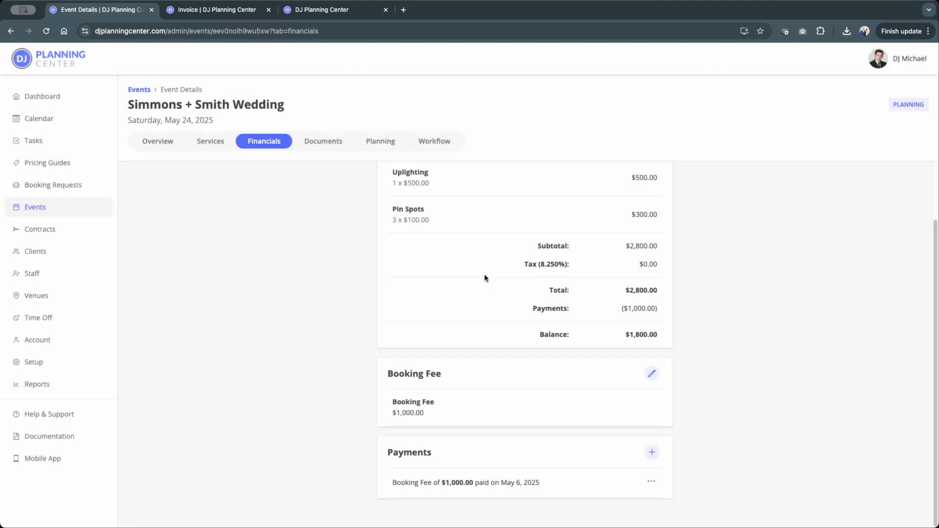
Mark the draft $1,000.00 invoice in the wedding's documents as paid.
{"action": "left_click", "coordinate": [330, 141]}
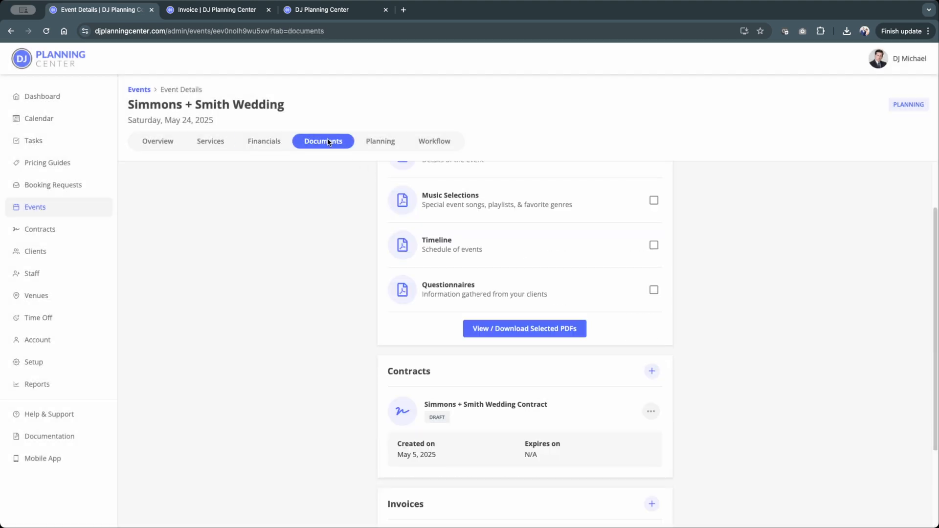
{"action": "scroll", "coordinate": [714, 436], "scroll_direction": "down", "scroll_amount": 3}
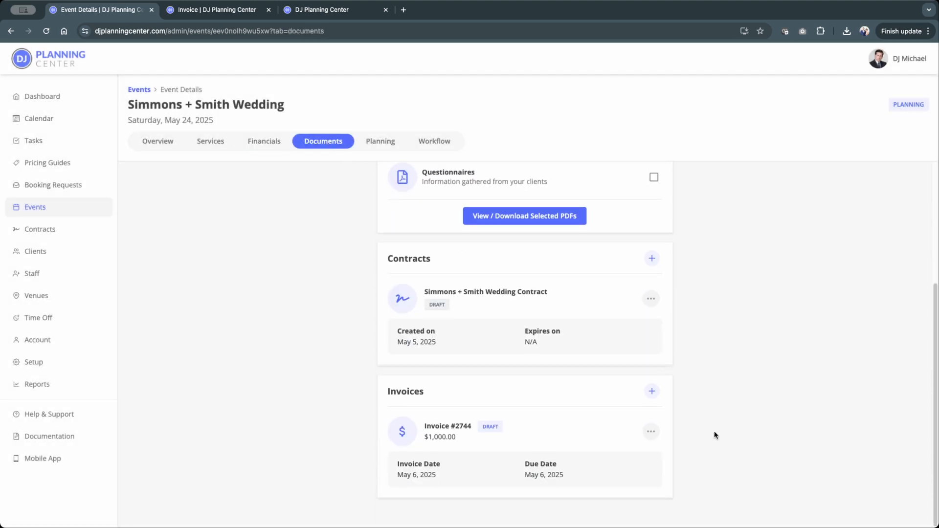
{"action": "left_click", "coordinate": [649, 431]}
{"action": "left_click", "coordinate": [635, 393]}
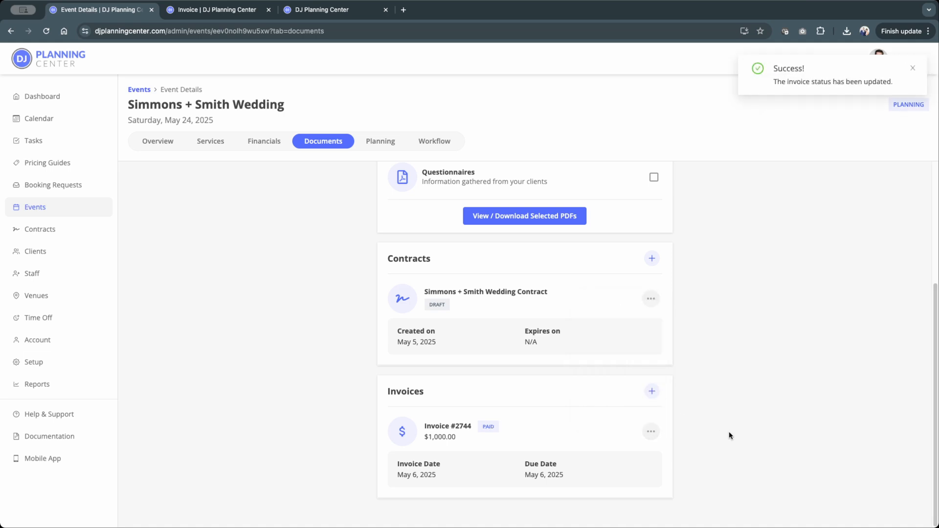
Create another invoice for the wedding billed to the preselected client, and review its line items.
{"action": "left_click", "coordinate": [651, 391]}
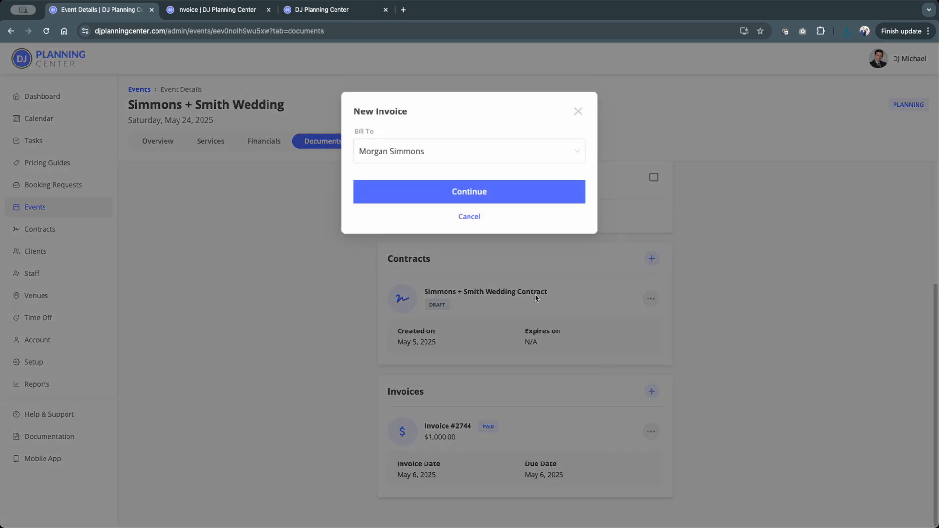
{"action": "left_click", "coordinate": [471, 194]}
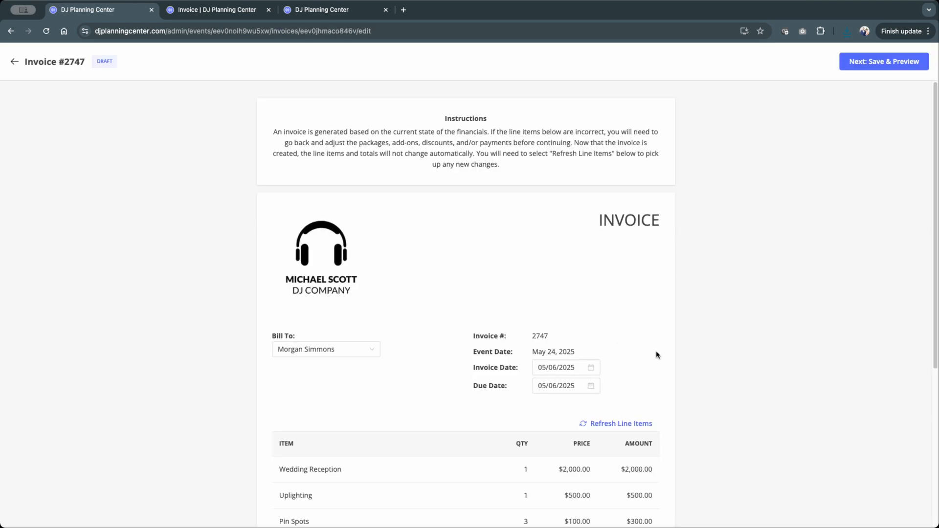
{"action": "scroll", "coordinate": [676, 355], "scroll_direction": "down", "scroll_amount": 3}
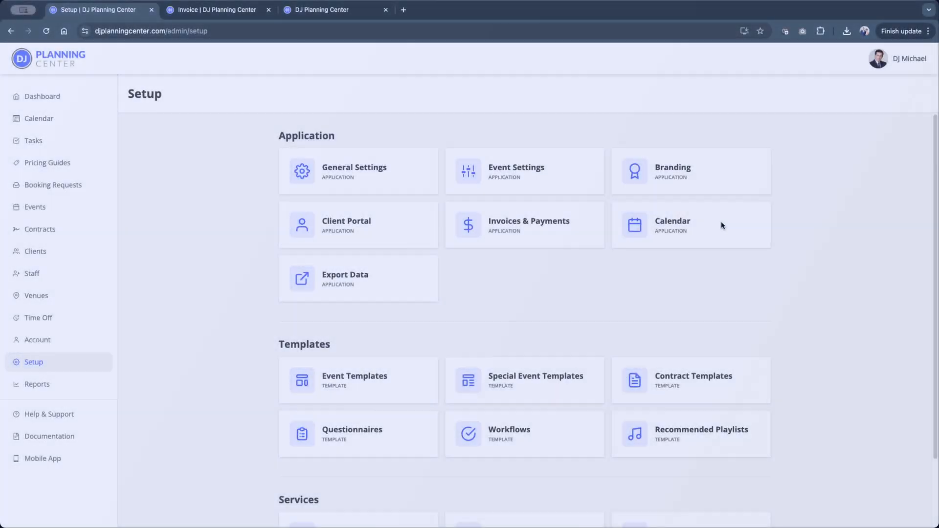
Examine the Calendar setup's start day and time off approval options, and the staff and event details included in the existing iCal link.
{"action": "left_click", "coordinate": [709, 225]}
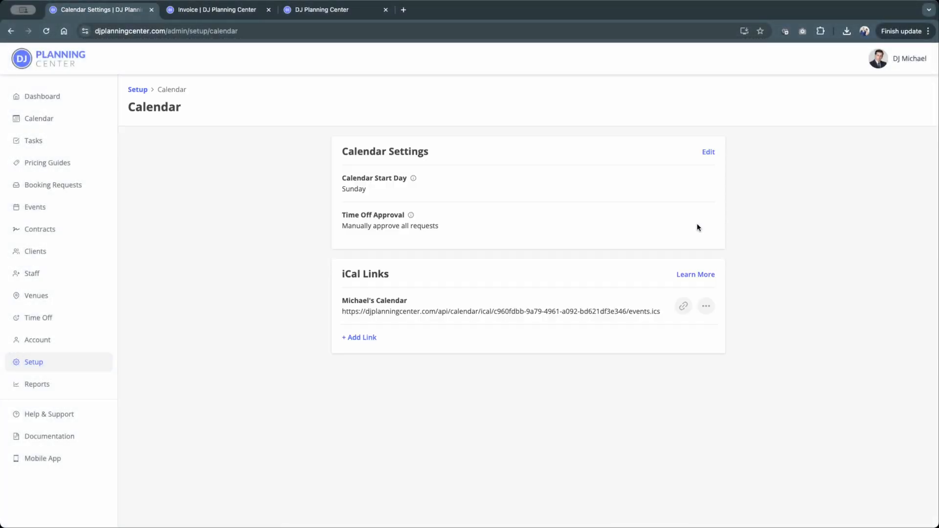
{"action": "left_click", "coordinate": [708, 152]}
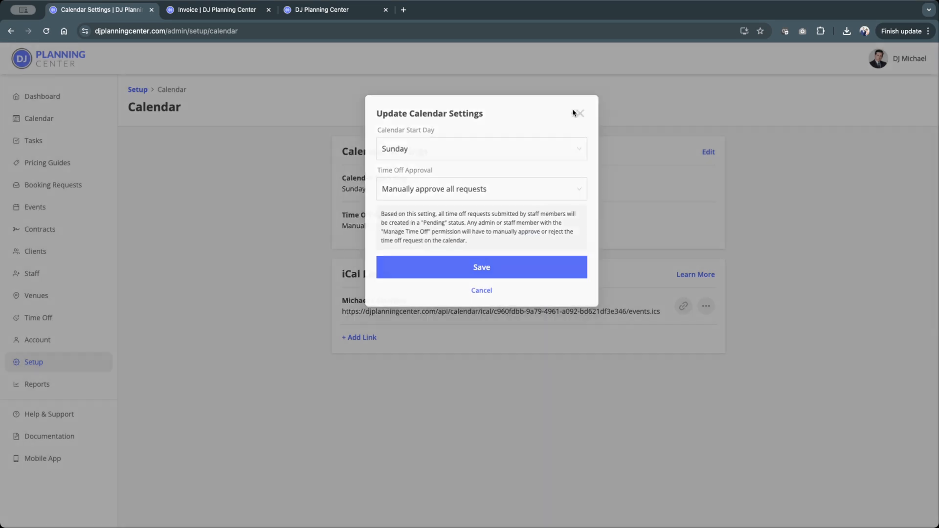
{"action": "left_click", "coordinate": [572, 110]}
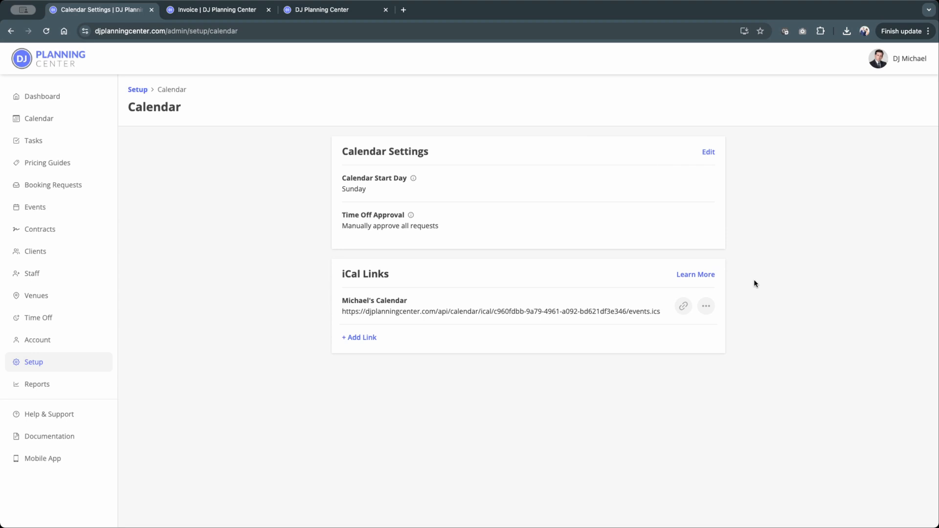
{"action": "left_click", "coordinate": [707, 307]}
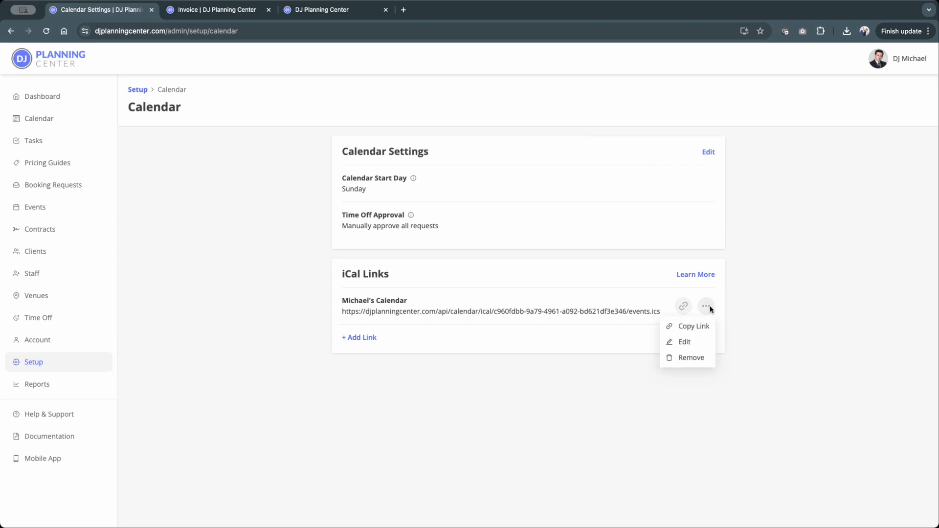
{"action": "left_click", "coordinate": [697, 344]}
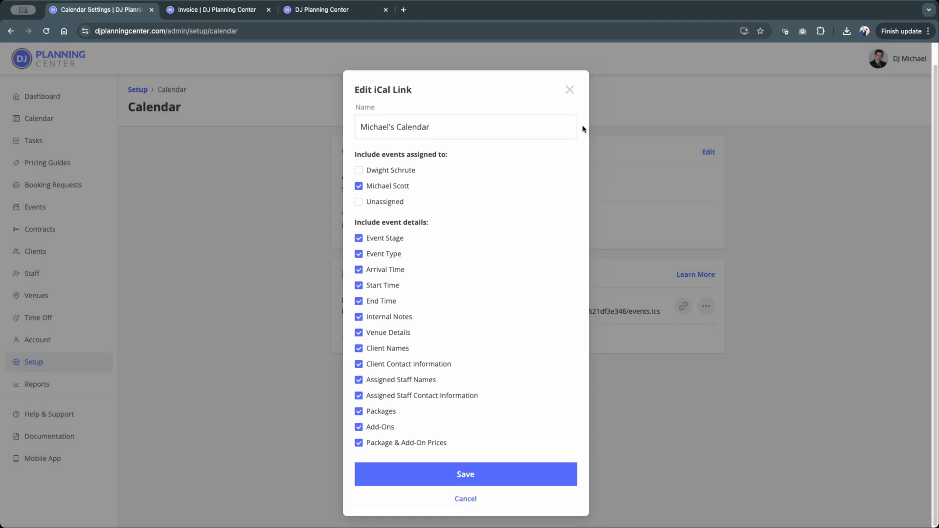
{"action": "left_click", "coordinate": [569, 90]}
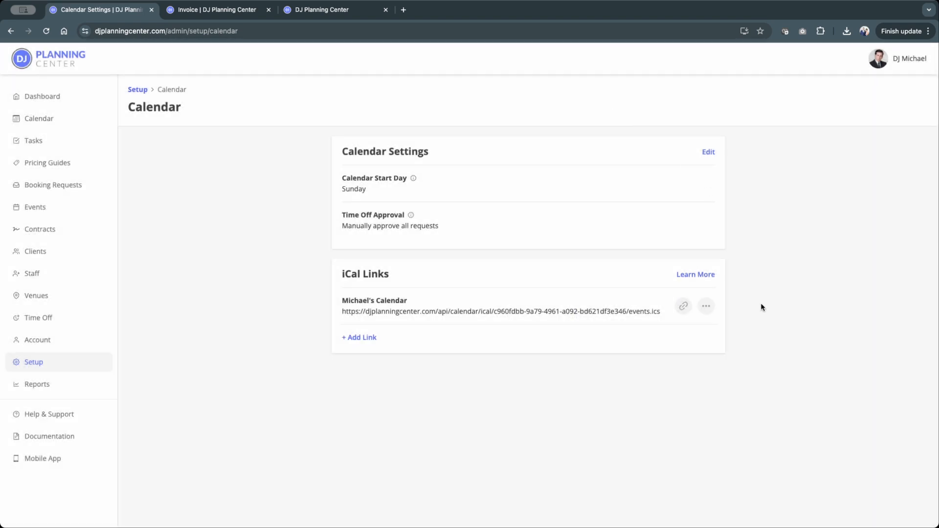
Read the iCalendar Links documentation on creating a link and adding it to external calendars.
{"action": "left_click", "coordinate": [707, 279]}
{"action": "scroll", "coordinate": [737, 319], "scroll_direction": "down", "scroll_amount": 3}
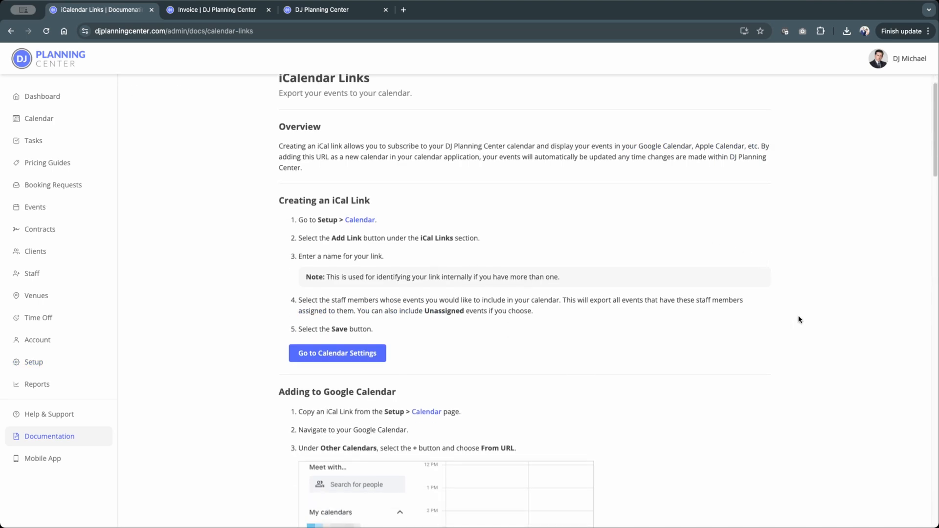
{"action": "scroll", "coordinate": [799, 319], "scroll_direction": "down", "scroll_amount": 10}
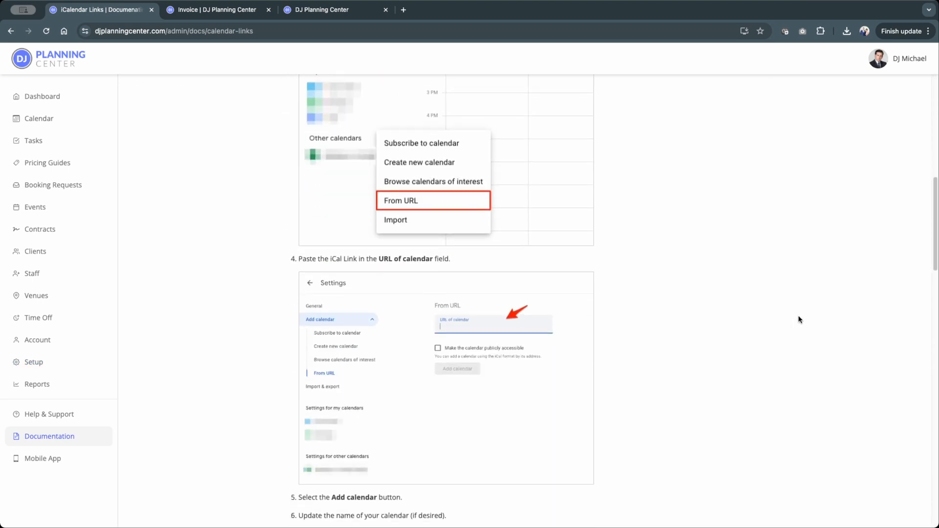
{"action": "scroll", "coordinate": [799, 319], "scroll_direction": "down", "scroll_amount": 15}
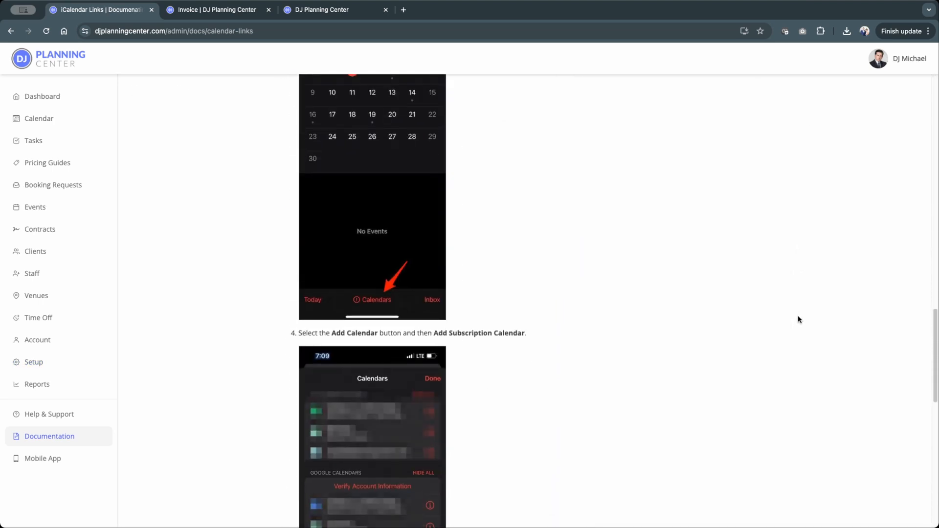
{"action": "scroll", "coordinate": [798, 320], "scroll_direction": "down", "scroll_amount": 5}
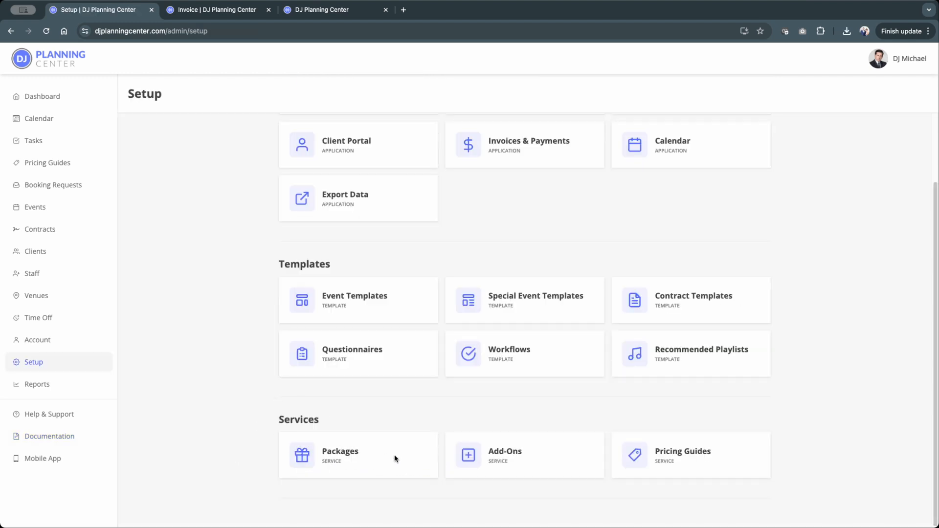
Review the Wedding Reception package's description, price, image and included items.
{"action": "left_click", "coordinate": [402, 459]}
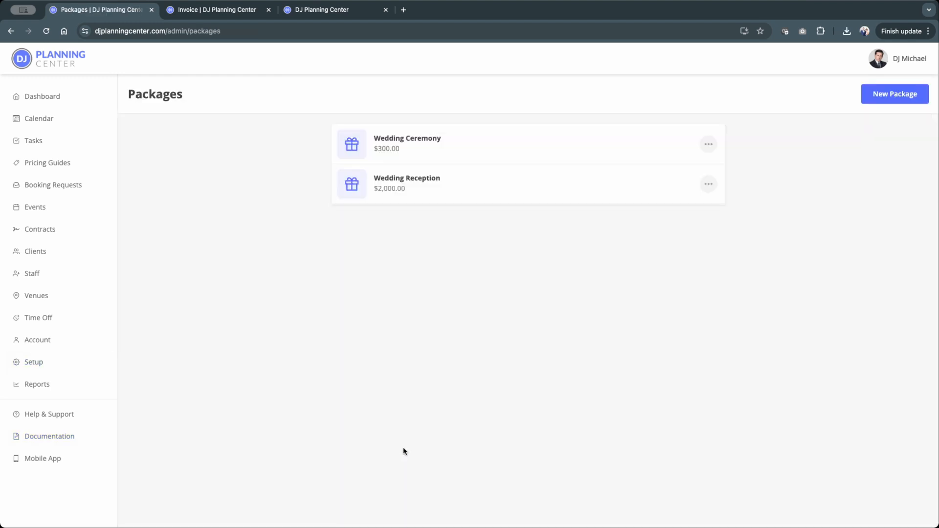
{"action": "left_click", "coordinate": [444, 191]}
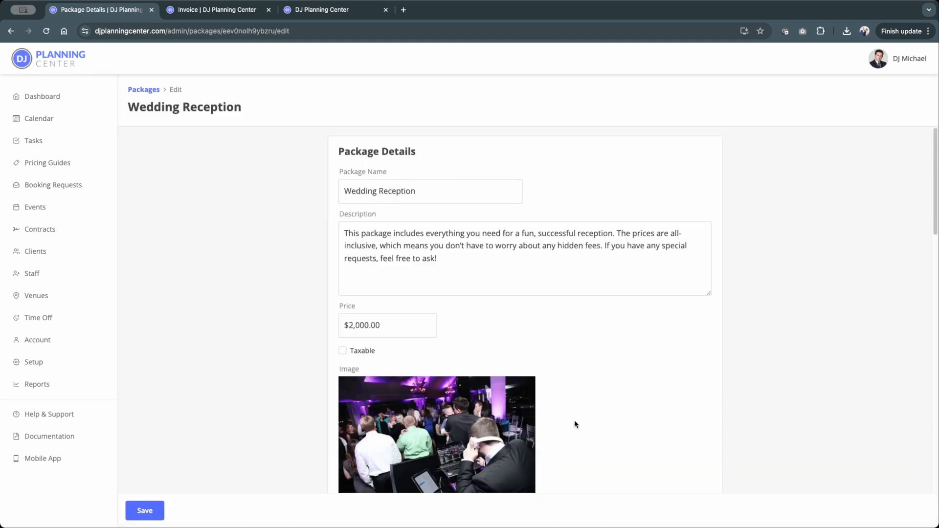
{"action": "scroll", "coordinate": [577, 425], "scroll_direction": "down", "scroll_amount": 5}
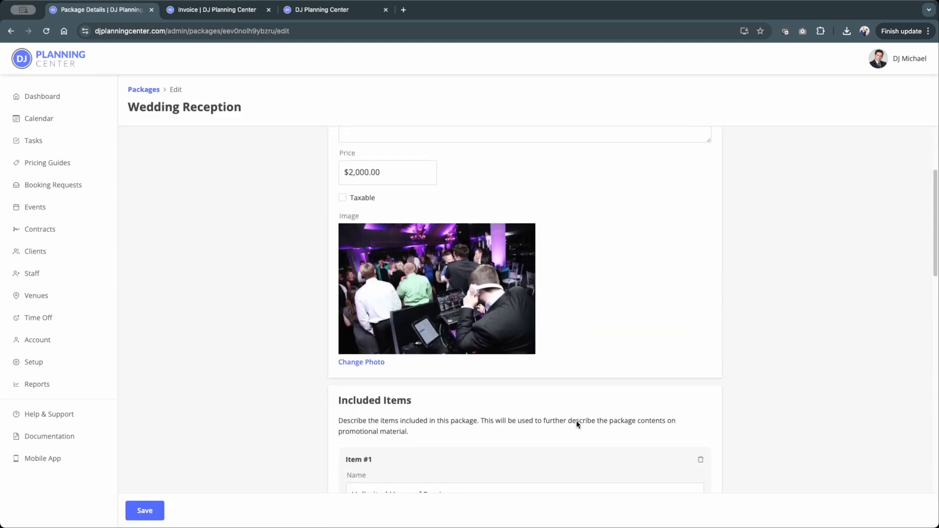
{"action": "scroll", "coordinate": [575, 424], "scroll_direction": "down", "scroll_amount": 6}
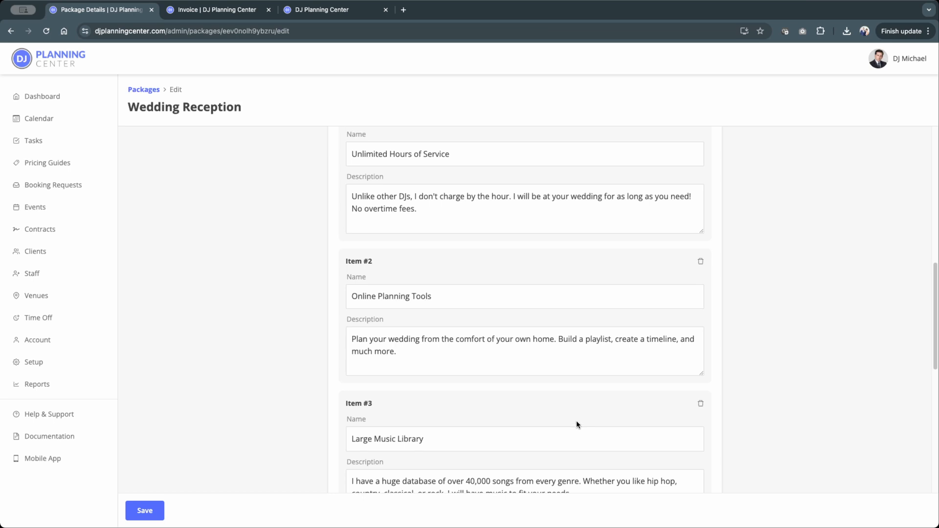
{"action": "scroll", "coordinate": [577, 423], "scroll_direction": "up", "scroll_amount": 11}
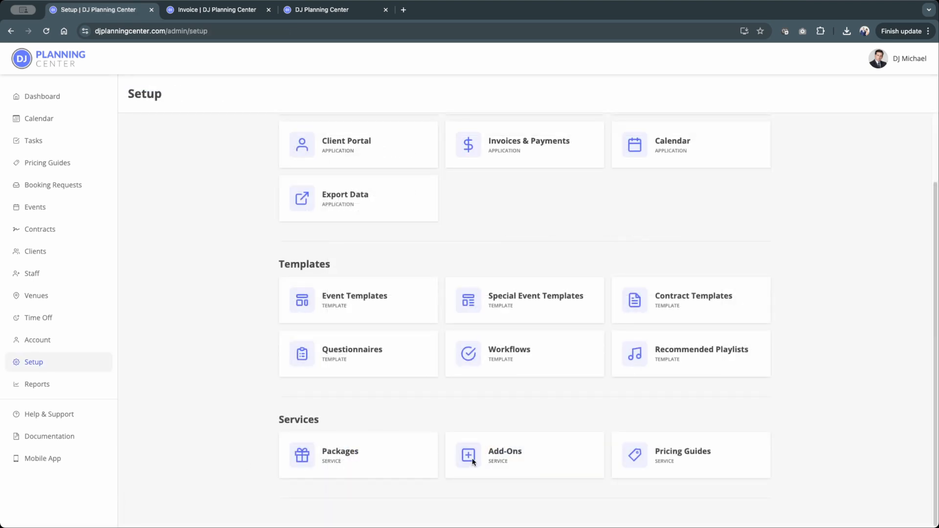
Review the Uplighting add-on's category, description, price, quantity option, image and display options.
{"action": "left_click", "coordinate": [491, 458]}
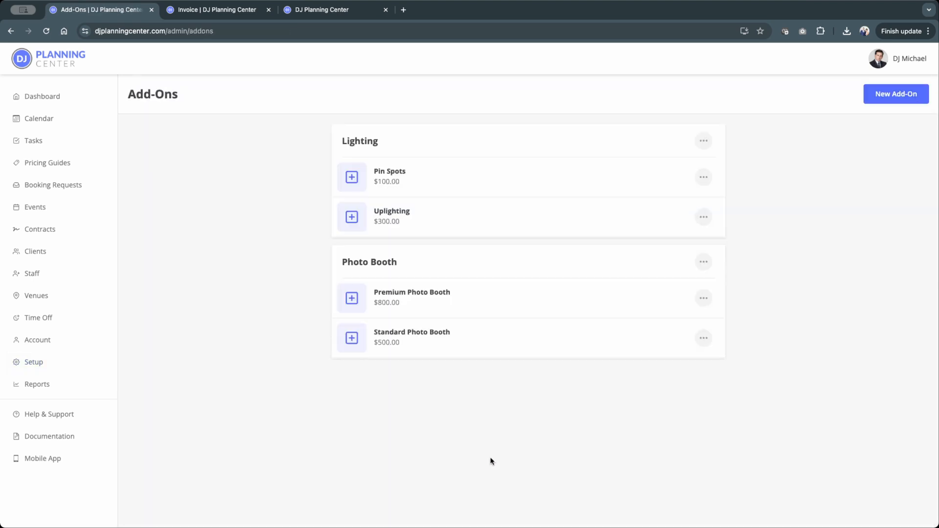
{"action": "left_click", "coordinate": [424, 211]}
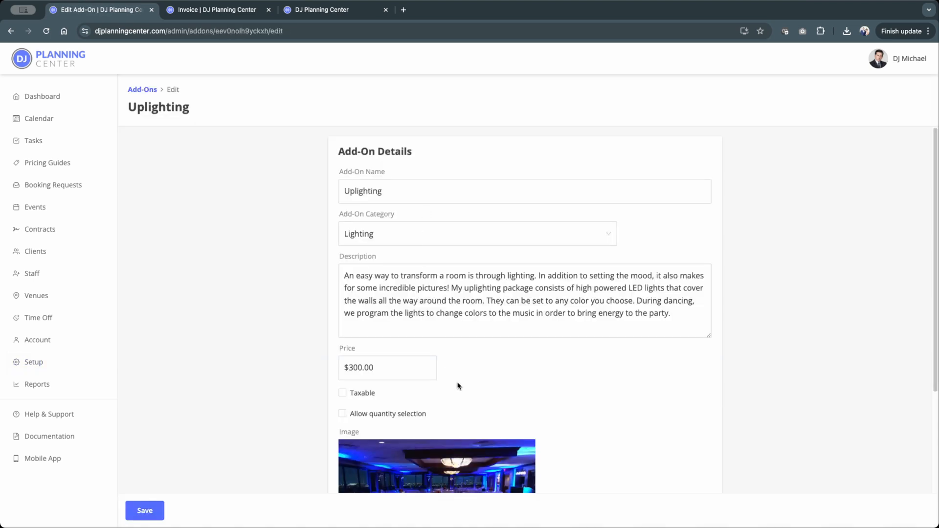
{"action": "scroll", "coordinate": [500, 413], "scroll_direction": "down", "scroll_amount": 2}
{"action": "scroll", "coordinate": [499, 417], "scroll_direction": "down", "scroll_amount": 4}
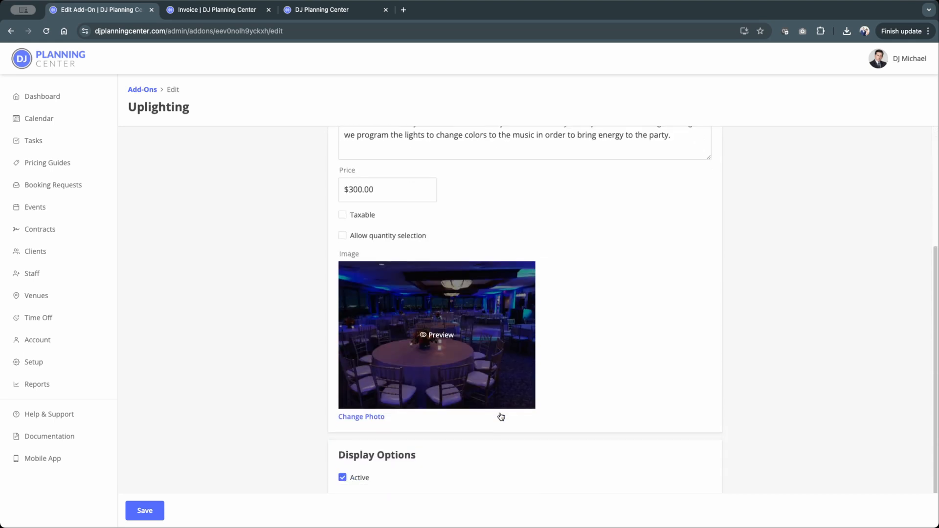
{"action": "left_click", "coordinate": [388, 210]}
{"action": "left_click", "coordinate": [403, 251]}
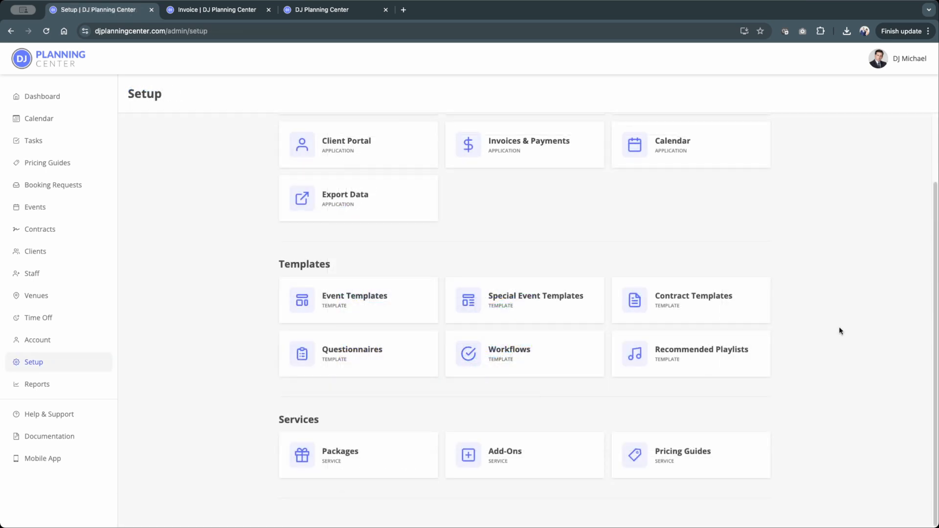
Examine the Wedding Reception Contract template and the kinds of content that can be inserted into it.
{"action": "left_click", "coordinate": [703, 304]}
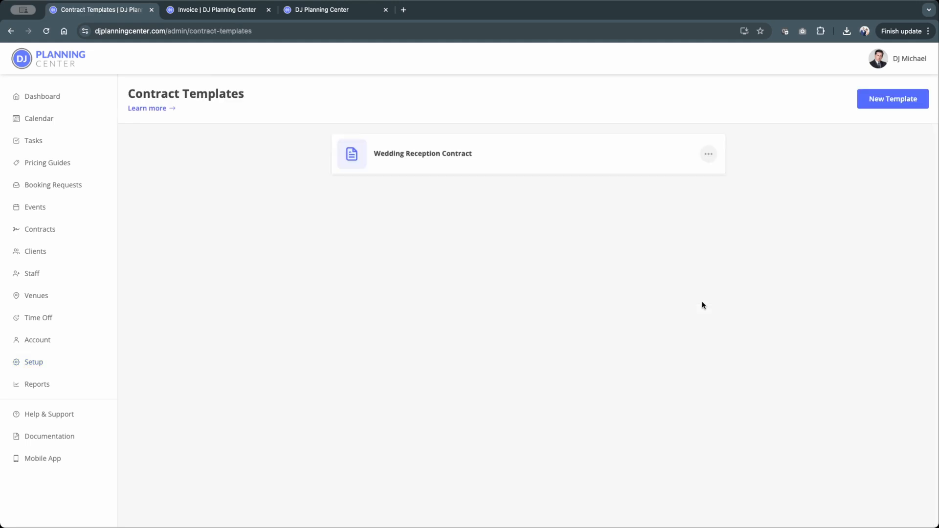
{"action": "left_click", "coordinate": [554, 162]}
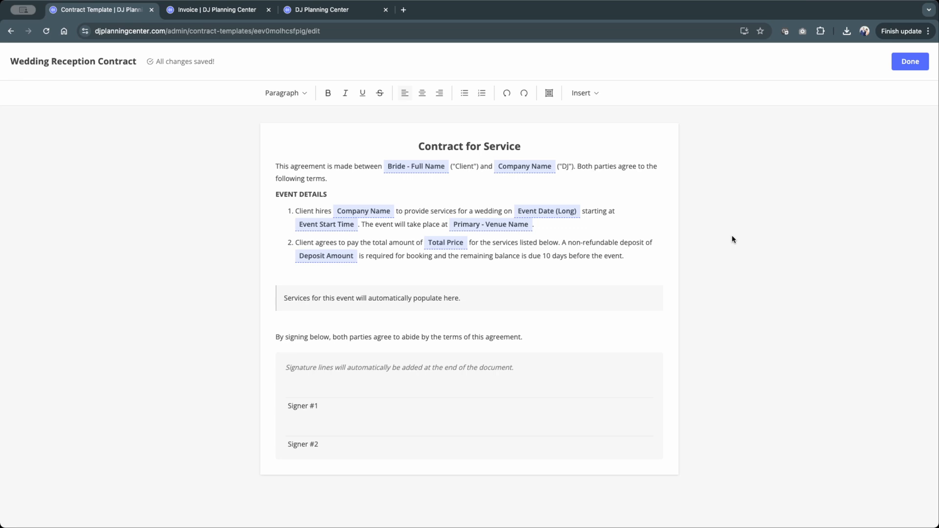
{"action": "left_click", "coordinate": [583, 93]}
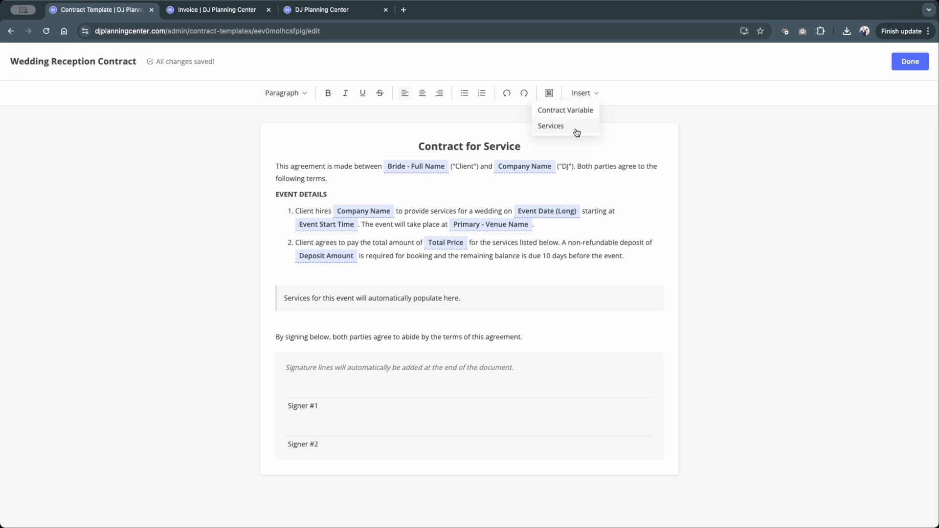
{"action": "left_click", "coordinate": [719, 200]}
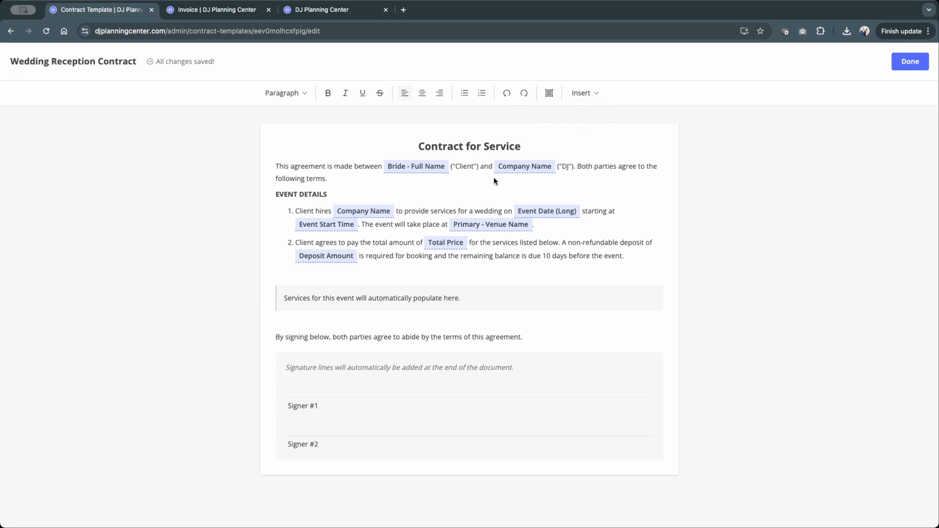
Examine the data fields that can replace the Bride - Full Name placeholder in the contract template.
{"action": "left_click", "coordinate": [422, 171]}
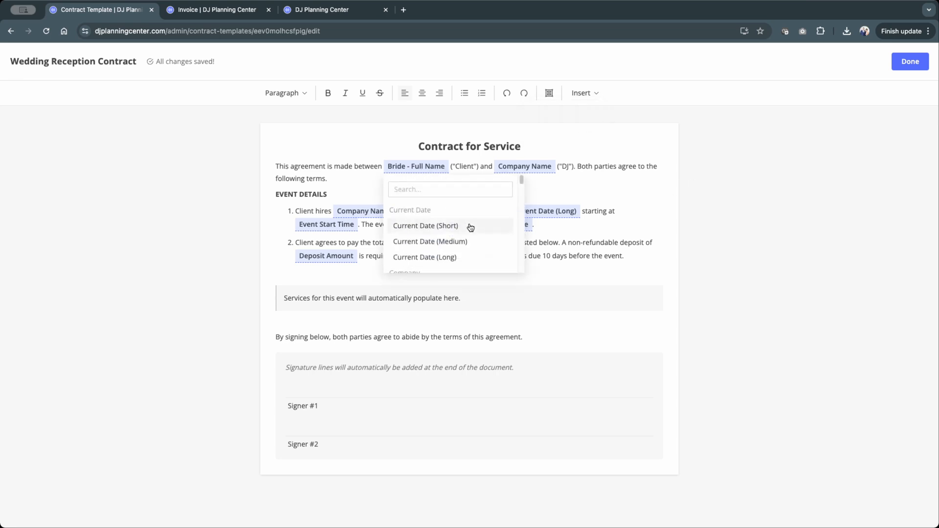
{"action": "scroll", "coordinate": [469, 226], "scroll_direction": "down", "scroll_amount": 2}
{"action": "scroll", "coordinate": [470, 226], "scroll_direction": "down", "scroll_amount": 3}
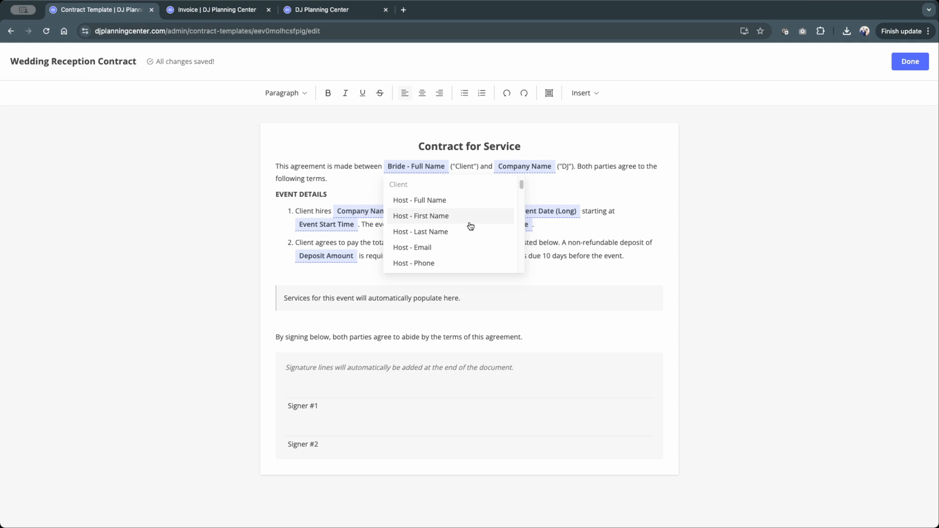
{"action": "scroll", "coordinate": [470, 227], "scroll_direction": "down", "scroll_amount": 6}
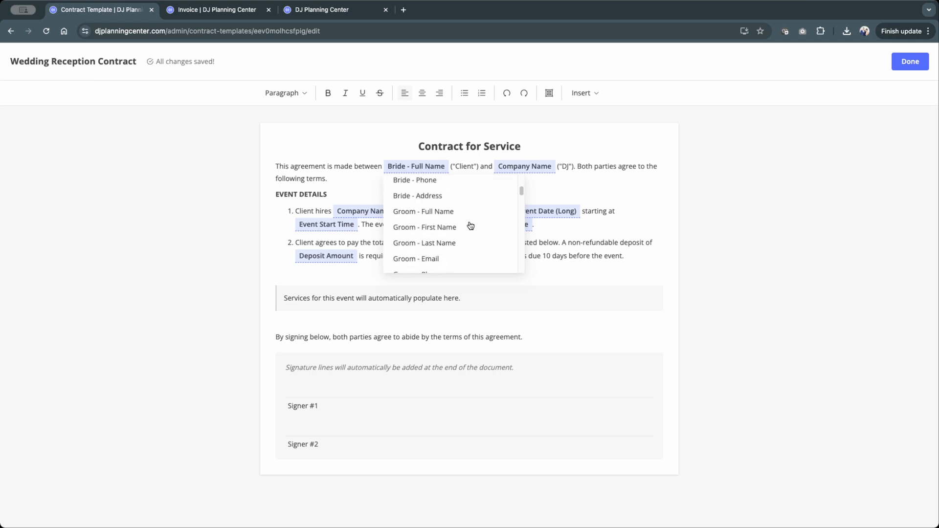
{"action": "scroll", "coordinate": [470, 225], "scroll_direction": "down", "scroll_amount": 6}
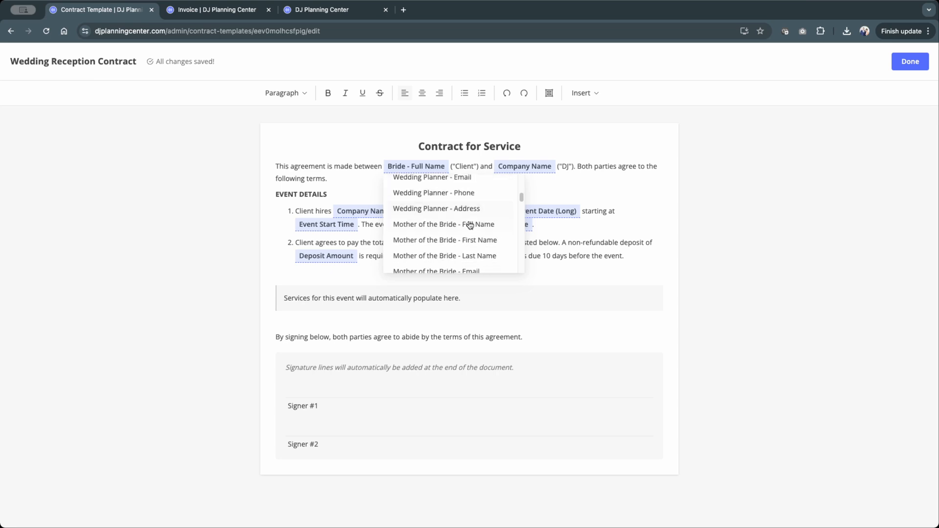
{"action": "scroll", "coordinate": [471, 225], "scroll_direction": "down", "scroll_amount": 4}
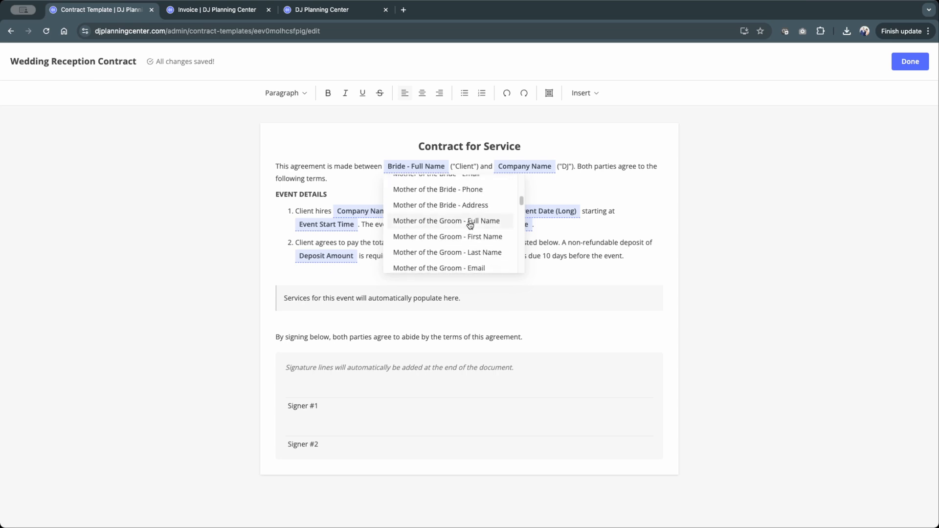
{"action": "left_click", "coordinate": [722, 236]}
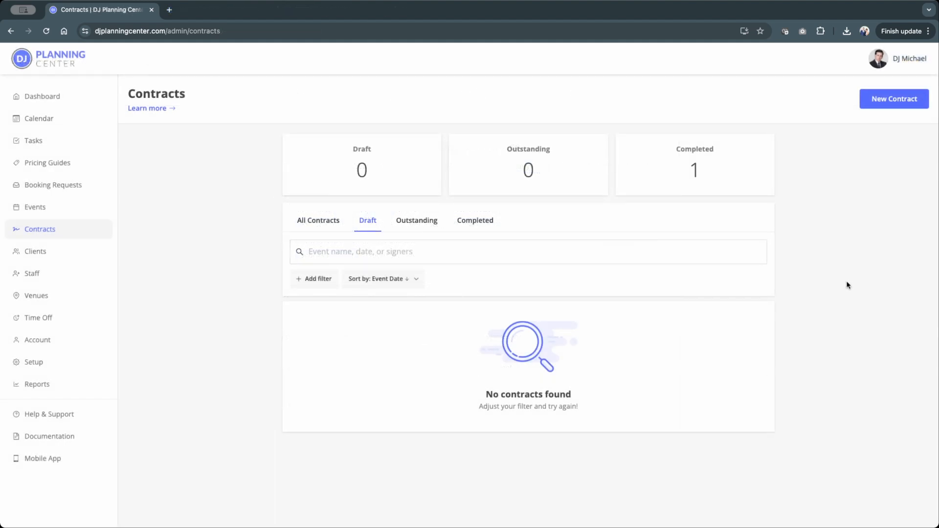
Start a new contract titled with the groom's surname plus "Wedding Contract", using the Wedding Reception Contract template.
{"action": "left_click", "coordinate": [893, 99]}
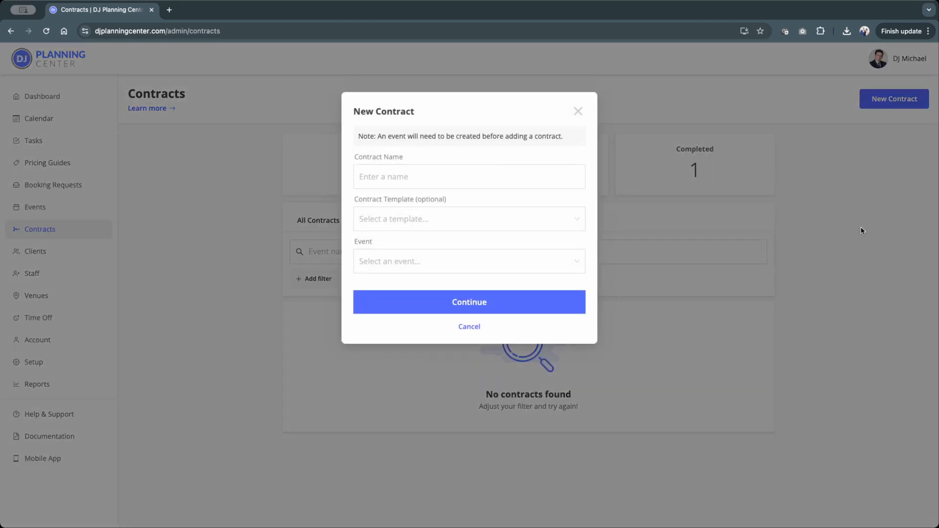
{"action": "left_click", "coordinate": [511, 180]}
{"action": "type", "text": "Smith "}
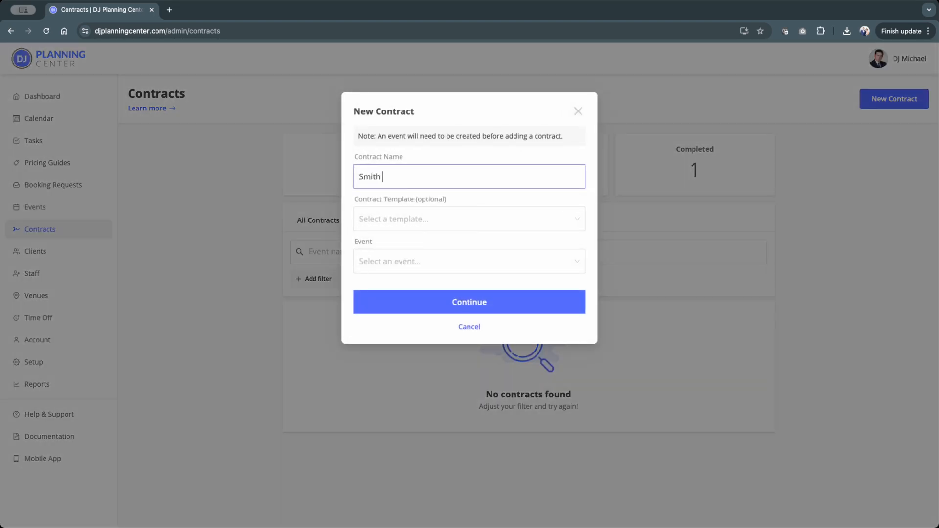
{"action": "type", "text": "Wedding Contract"}
{"action": "left_click", "coordinate": [532, 216]}
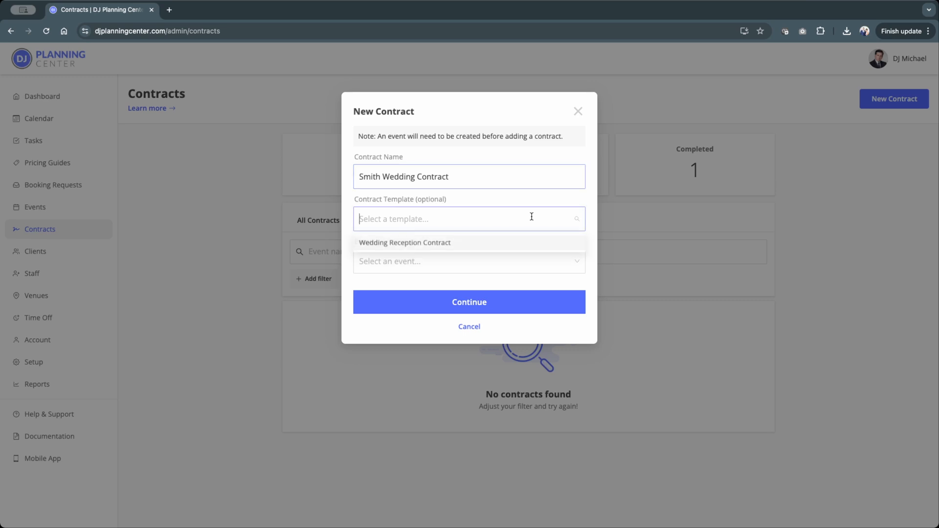
{"action": "left_click", "coordinate": [509, 242]}
Assign the contract to the May 24, 2025 wedding event with the bride as primary signer, and create it.
{"action": "left_click", "coordinate": [505, 260]}
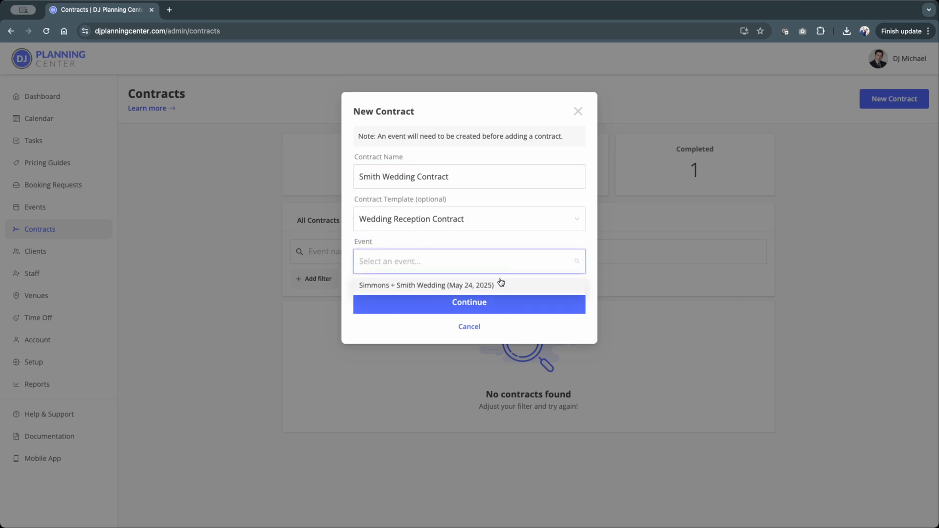
{"action": "left_click", "coordinate": [498, 283]}
{"action": "left_click", "coordinate": [500, 308]}
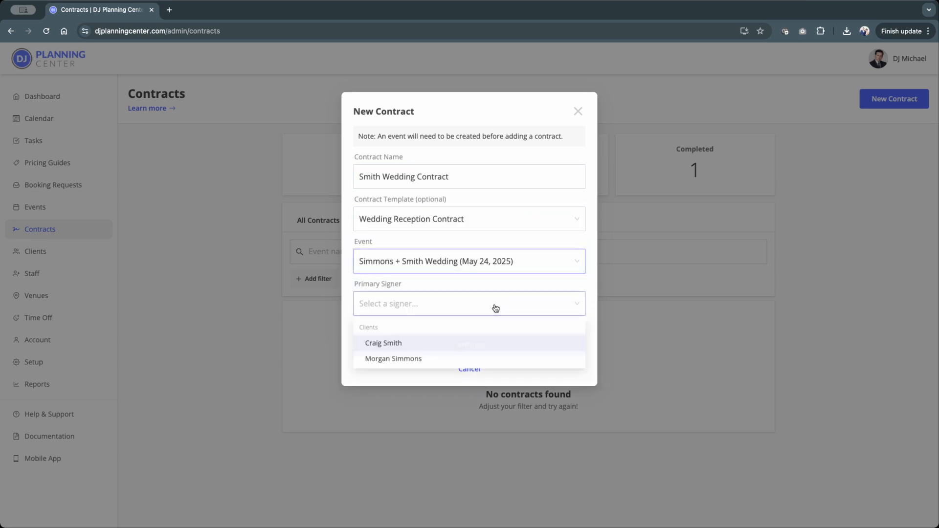
{"action": "left_click", "coordinate": [493, 359]}
{"action": "left_click", "coordinate": [472, 345]}
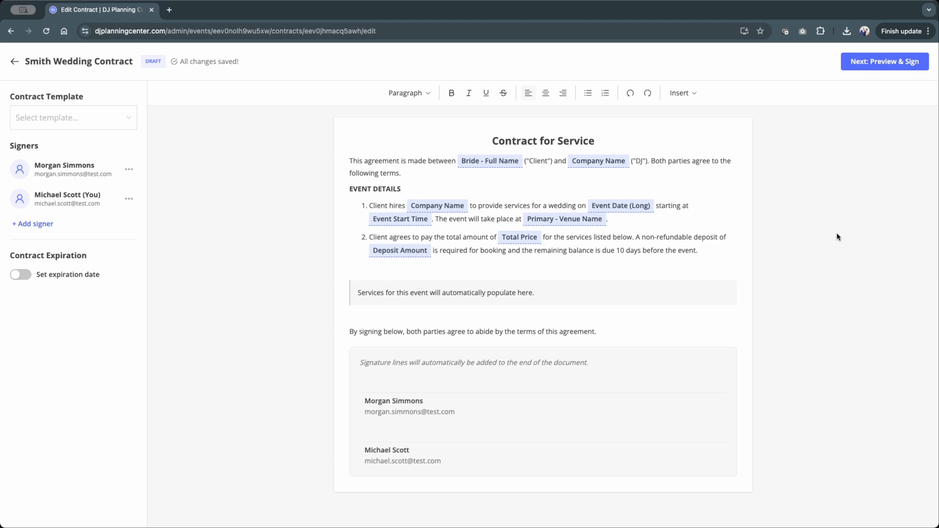
Preview the contract and sign it with the DJ's full name, accepting the legally binding agreement.
{"action": "left_click", "coordinate": [873, 63]}
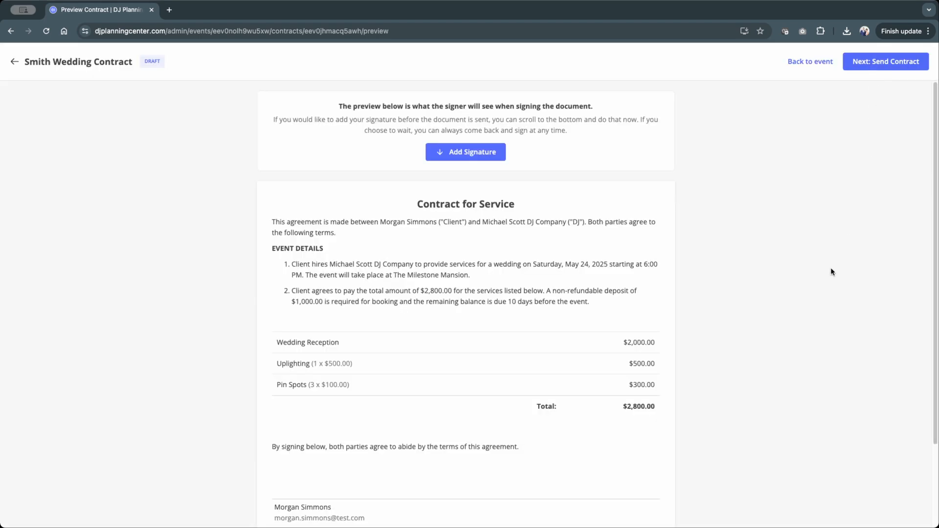
{"action": "left_click", "coordinate": [489, 155]}
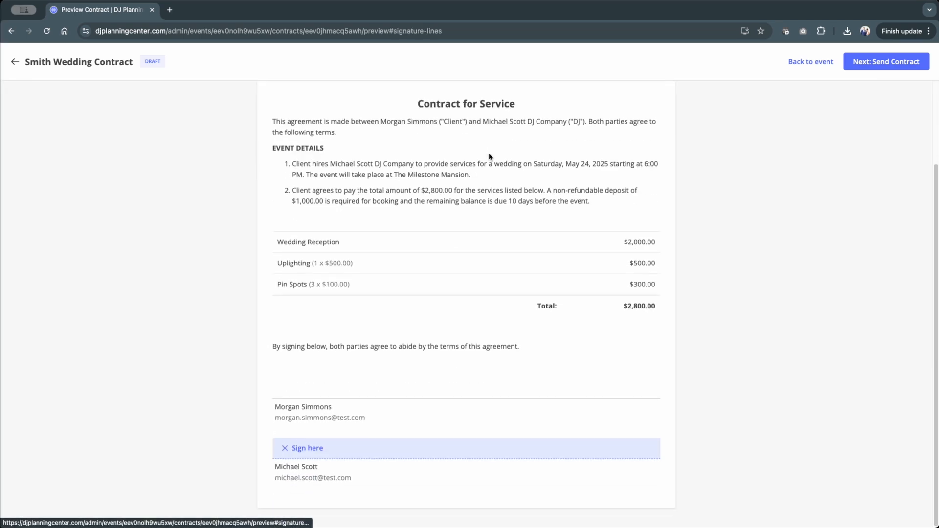
{"action": "left_click", "coordinate": [316, 456]}
{"action": "left_click", "coordinate": [398, 209]}
{"action": "type", "text": "M"}
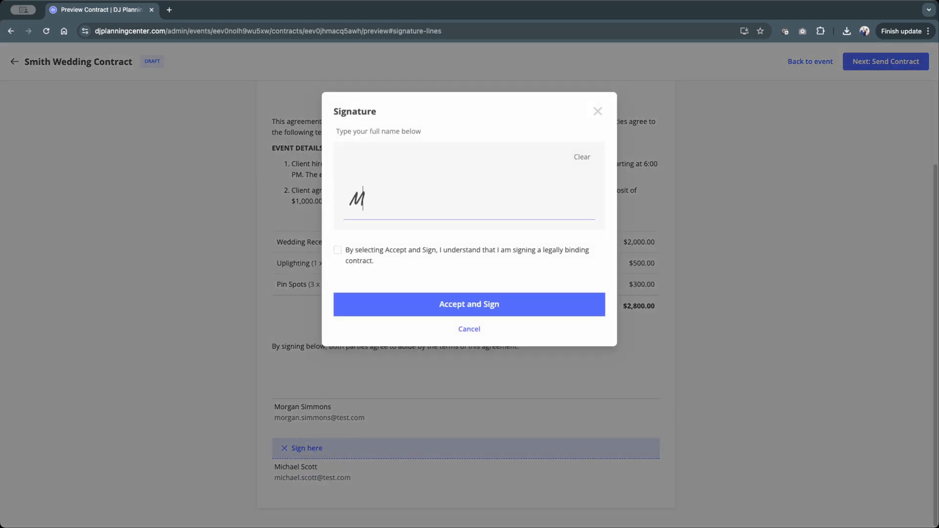
{"action": "type", "text": "ichael Scott"}
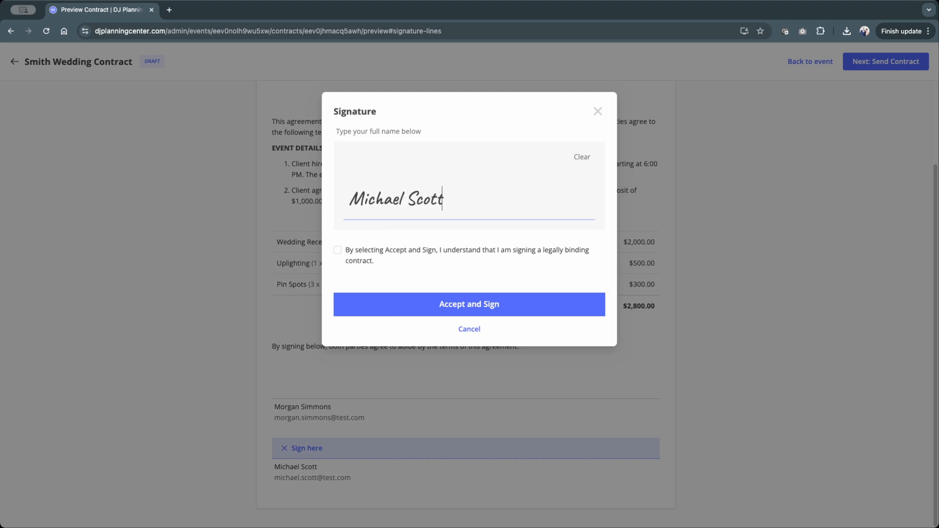
{"action": "left_click", "coordinate": [363, 252]}
{"action": "left_click", "coordinate": [470, 302]}
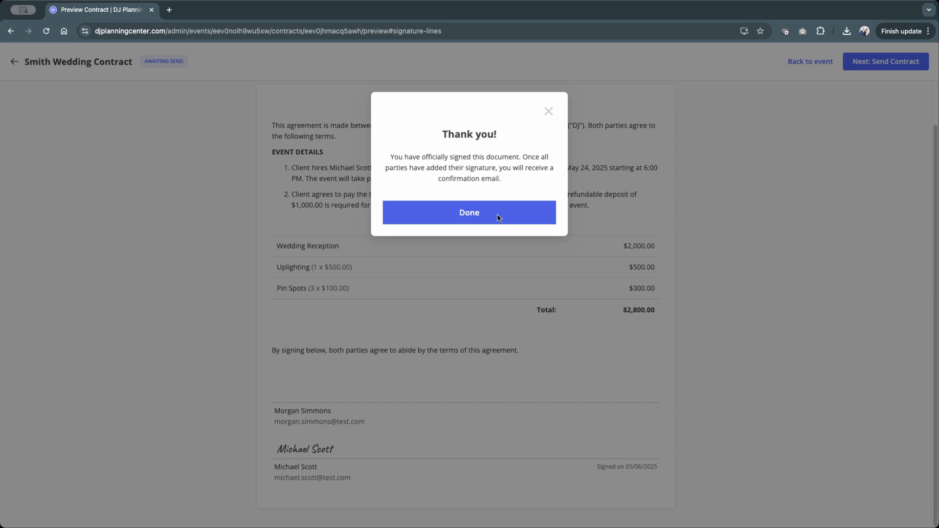
{"action": "left_click", "coordinate": [497, 213]}
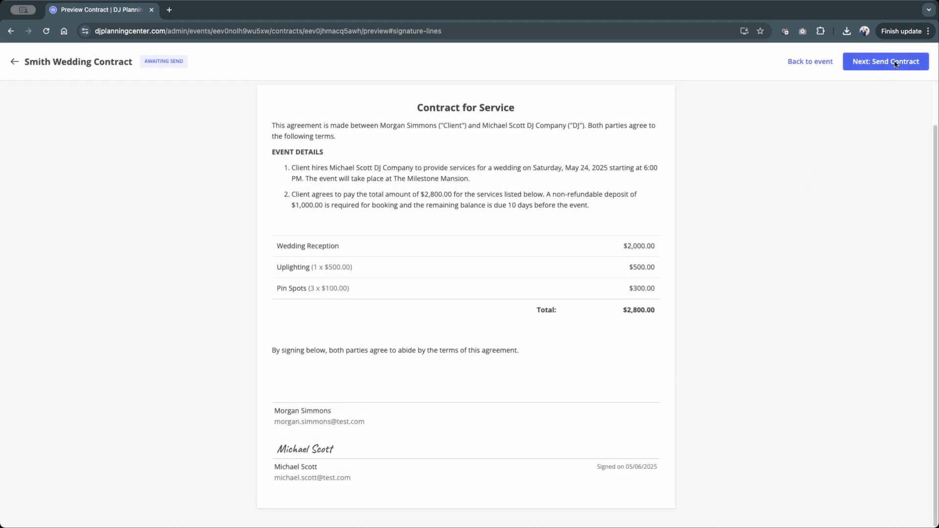
Proceed to sending the contract and copy the bride's individual contract link.
{"action": "left_click", "coordinate": [852, 61]}
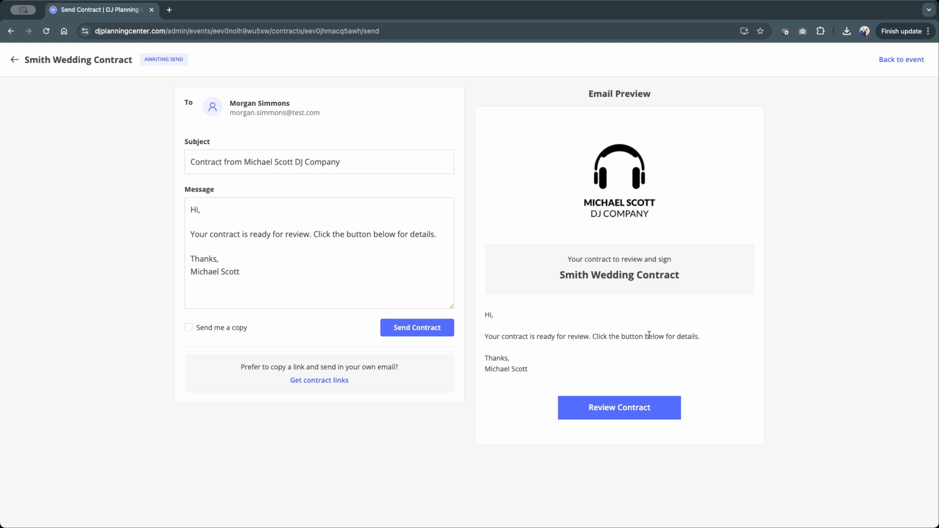
{"action": "left_click", "coordinate": [341, 382]}
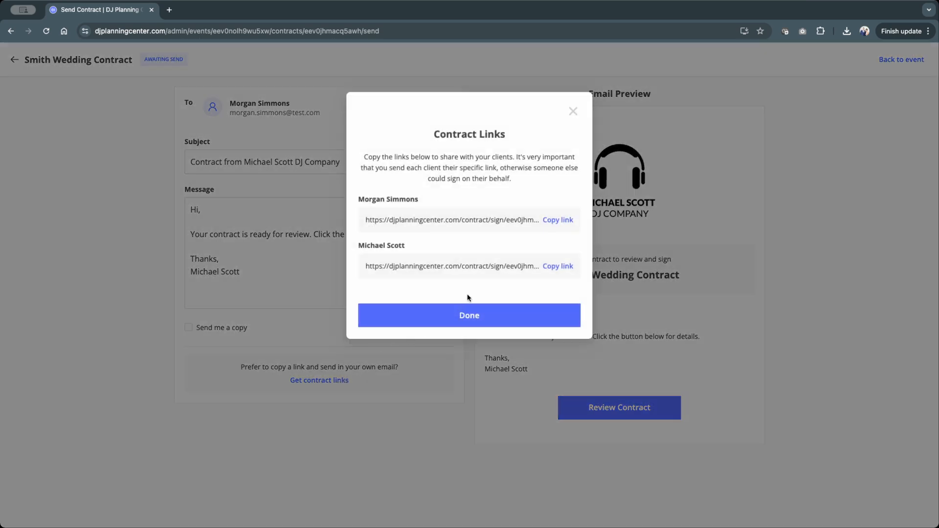
{"action": "left_click", "coordinate": [558, 224]}
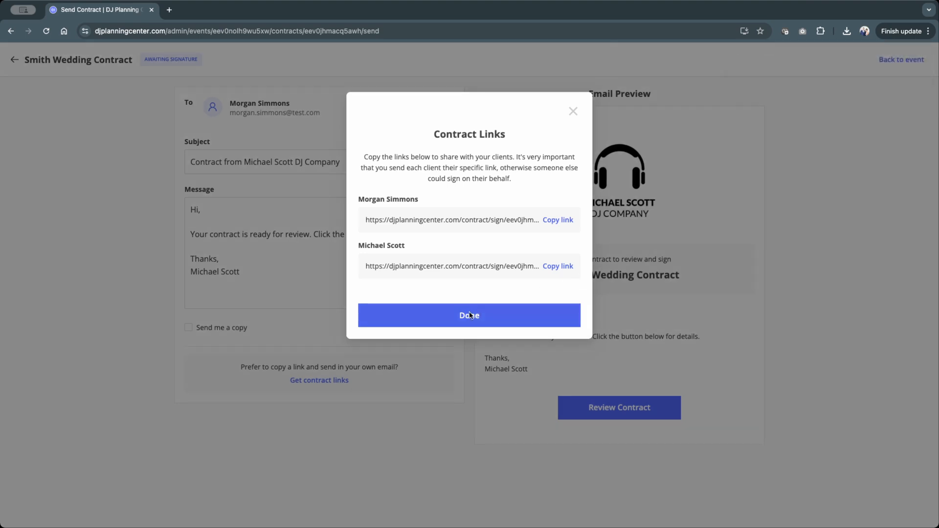
{"action": "left_click", "coordinate": [469, 315]}
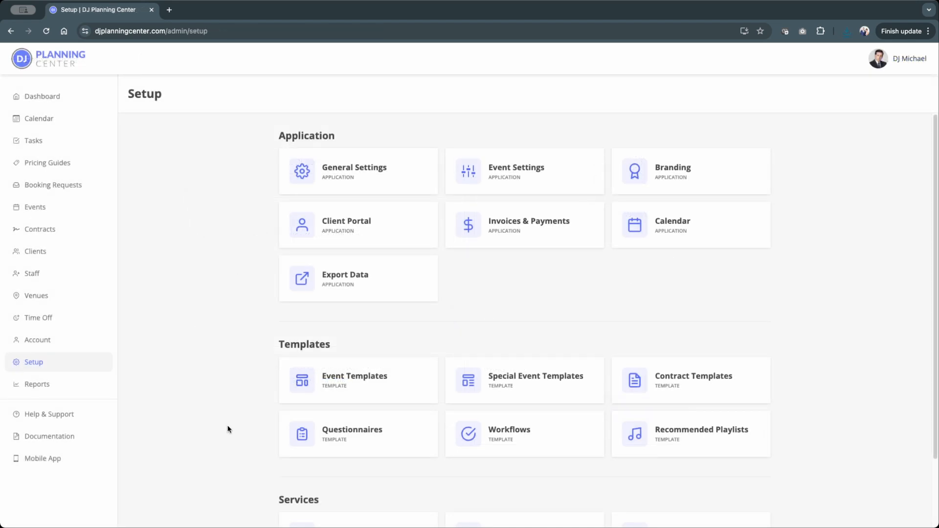
Check the template choices offered for a new questionnaire, without creating one.
{"action": "left_click", "coordinate": [340, 436]}
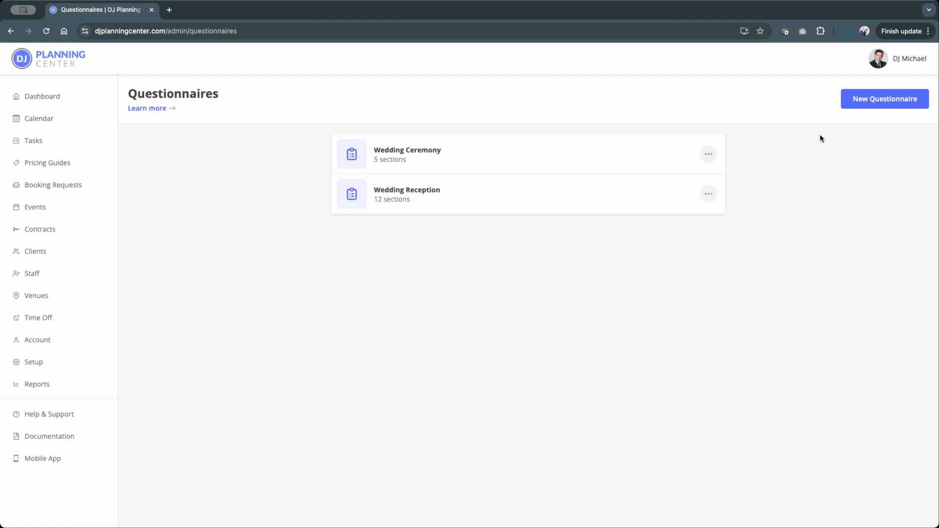
{"action": "left_click", "coordinate": [857, 100]}
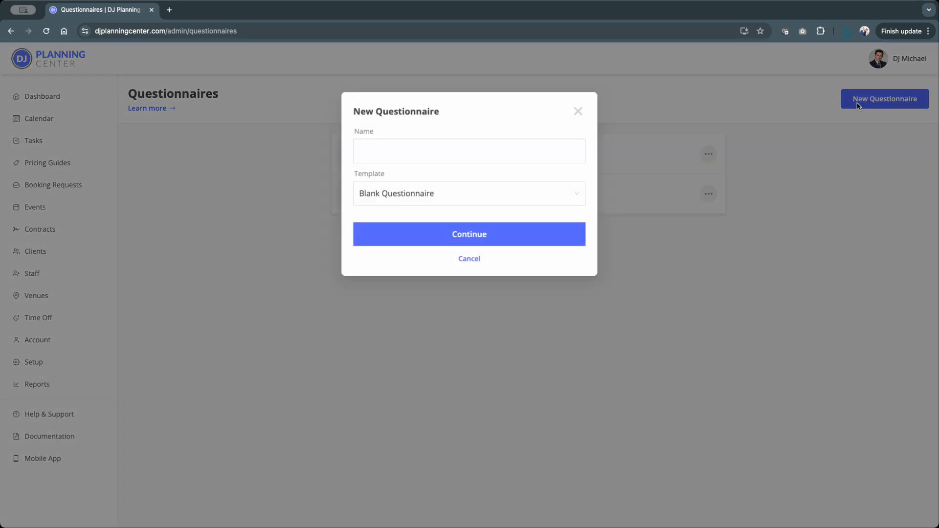
{"action": "left_click", "coordinate": [514, 194]}
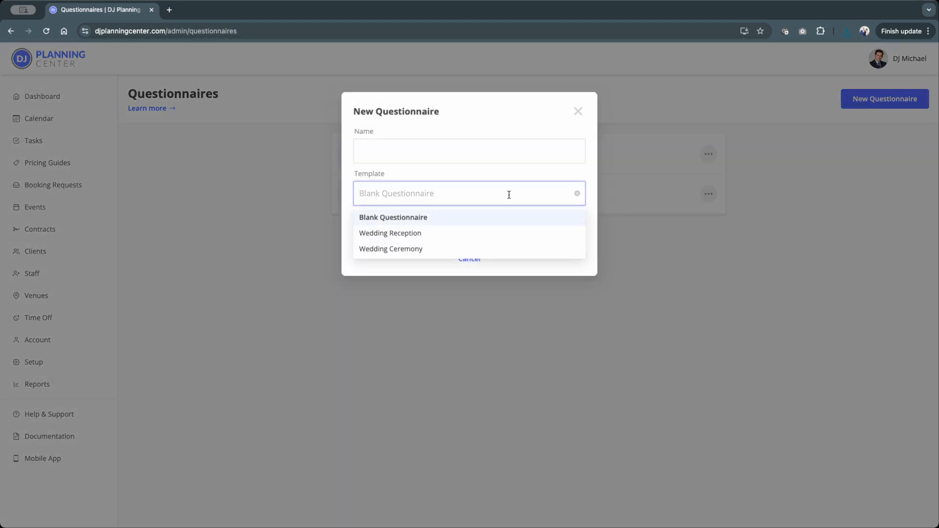
{"action": "left_click", "coordinate": [508, 194]}
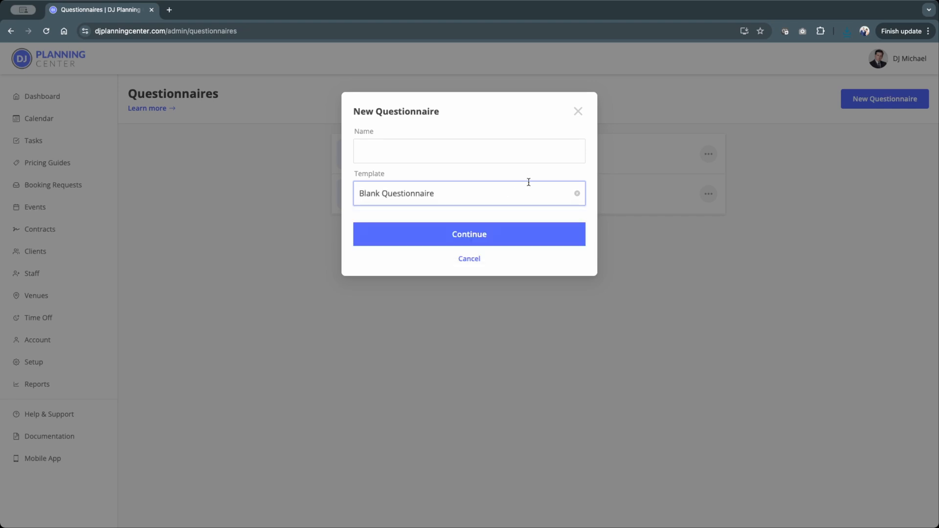
{"action": "left_click", "coordinate": [578, 112]}
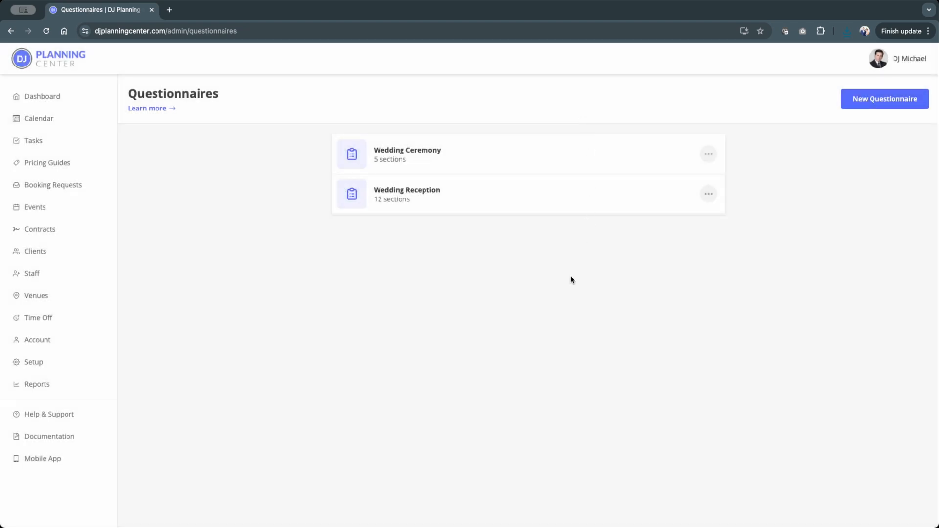
Review the Wedding Reception questionnaire's Couple's Information section details and the "How did you meet?" question's settings and input types.
{"action": "left_click", "coordinate": [507, 200]}
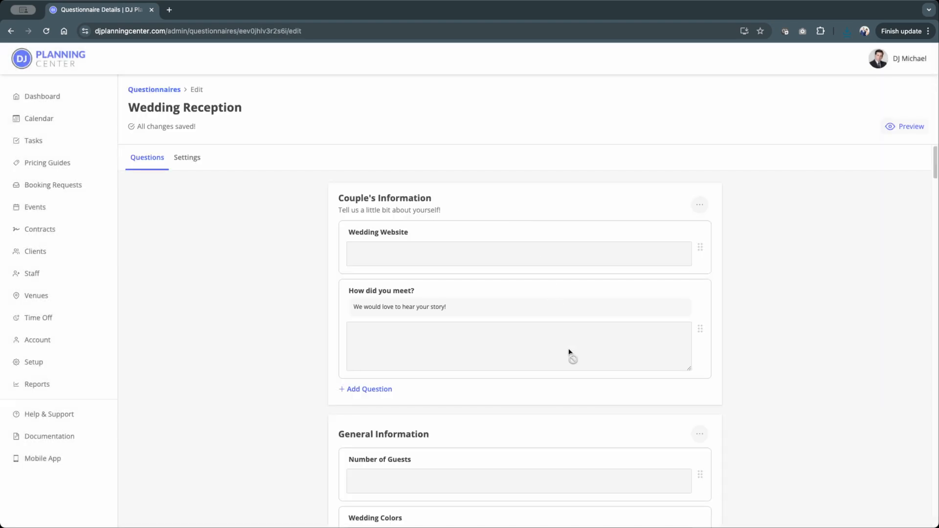
{"action": "left_click", "coordinate": [700, 204]}
{"action": "left_click", "coordinate": [688, 226]}
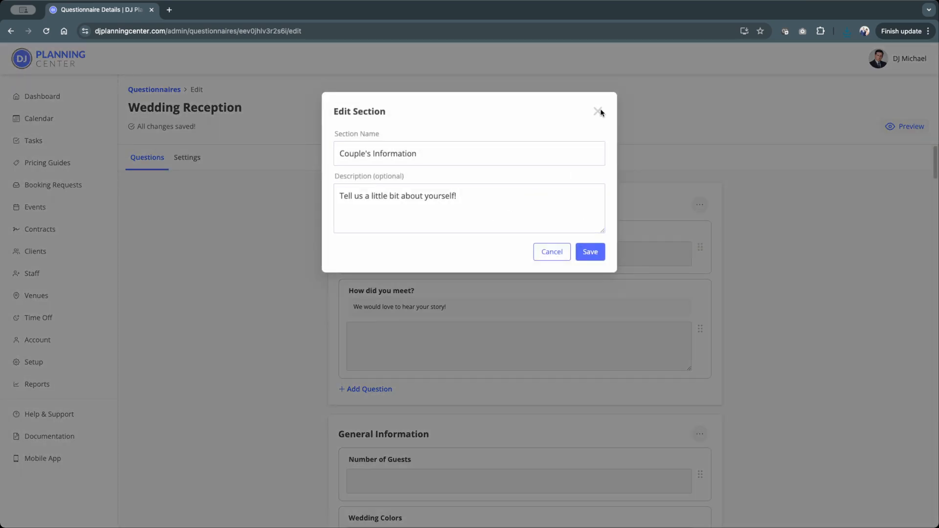
{"action": "left_click", "coordinate": [598, 111]}
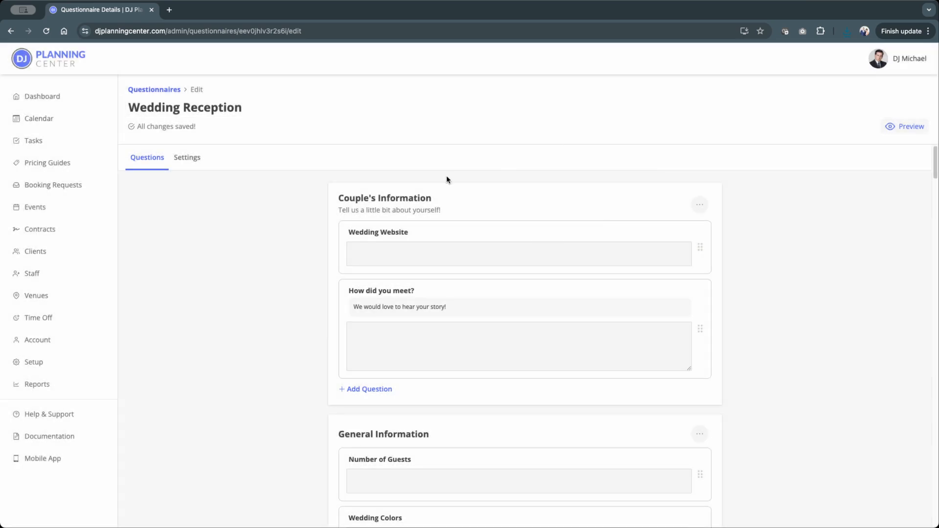
{"action": "left_click", "coordinate": [525, 291]}
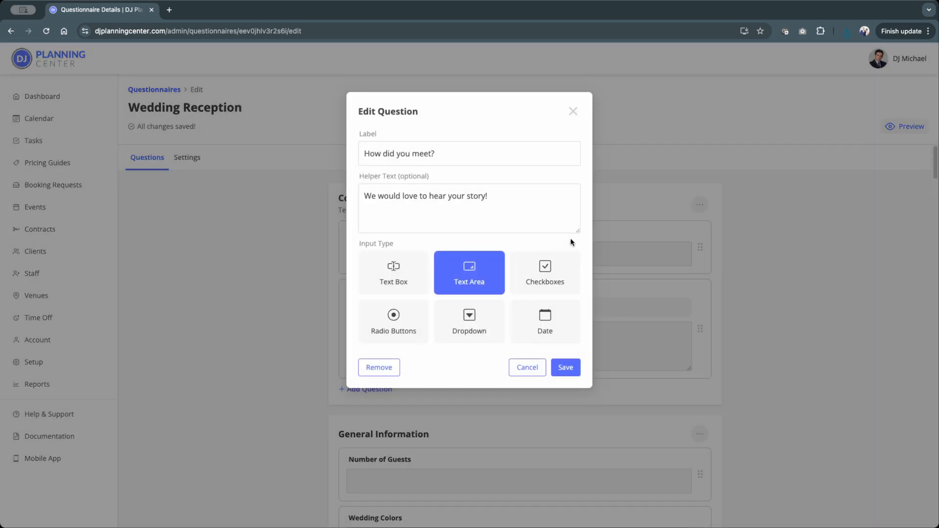
{"action": "left_click", "coordinate": [524, 372]}
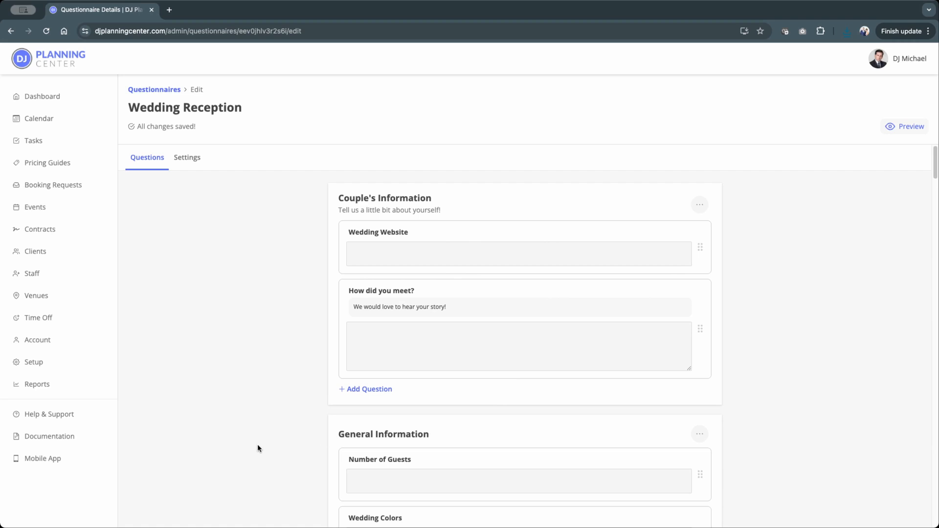
Preview the Wedding Reception questionnaire and look through its sections and questions.
{"action": "left_click", "coordinate": [904, 127]}
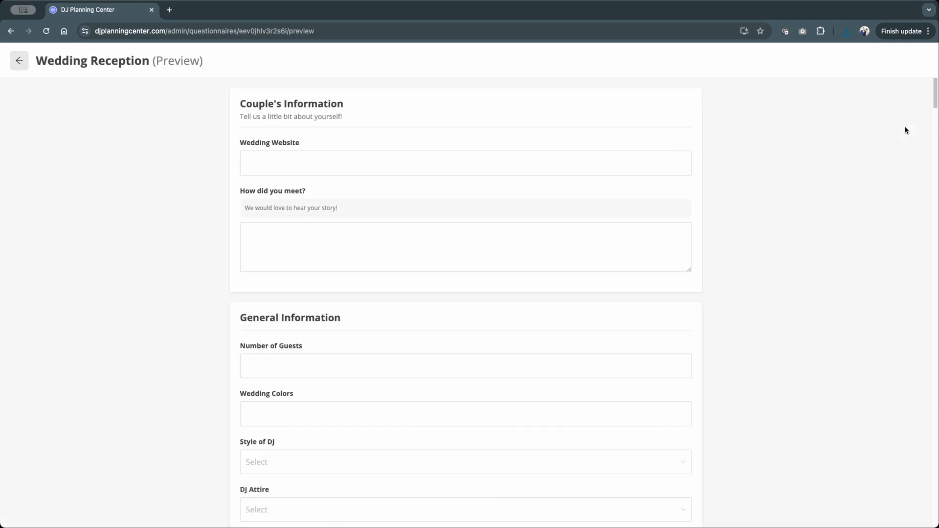
{"action": "scroll", "coordinate": [818, 237], "scroll_direction": "down", "scroll_amount": 3}
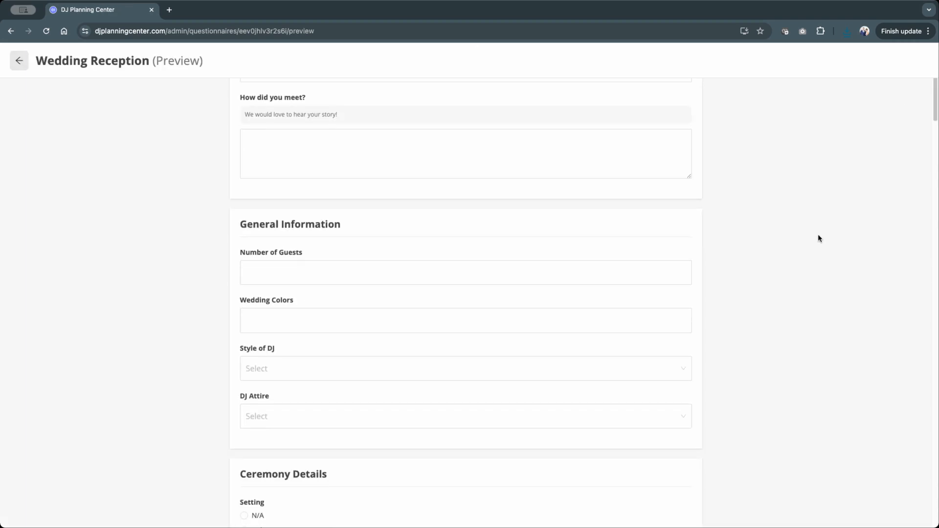
{"action": "scroll", "coordinate": [817, 239], "scroll_direction": "down", "scroll_amount": 5}
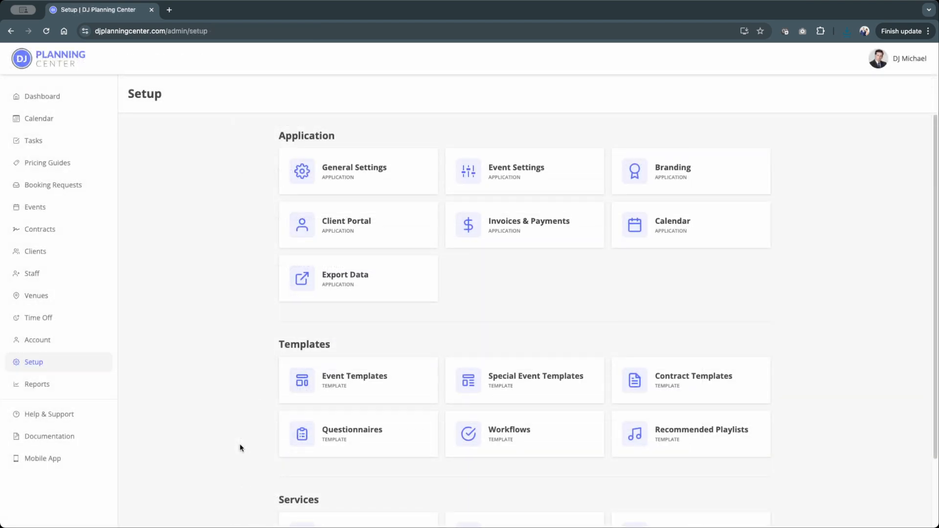
Review the Wedding Workflow's steps and the "Initiate planning meeting" step's action types, full email message and timing, without saving.
{"action": "left_click", "coordinate": [503, 436]}
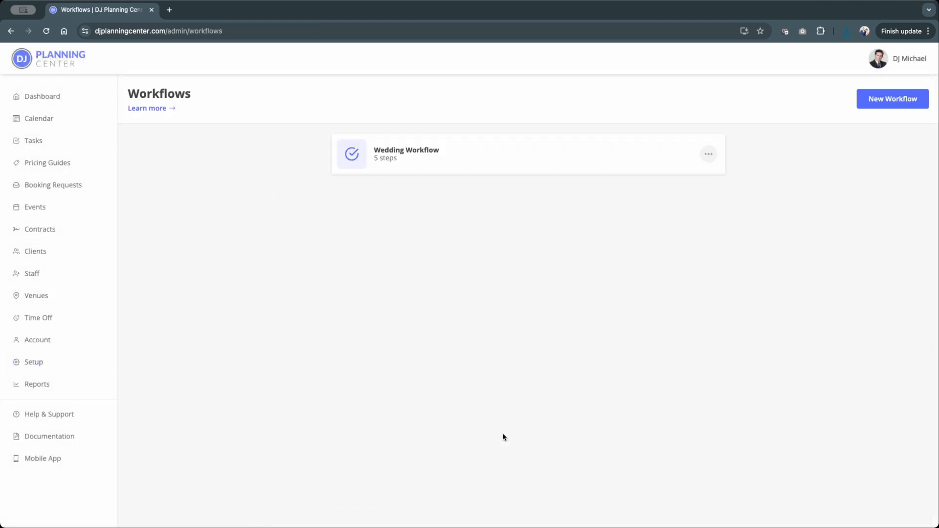
{"action": "left_click", "coordinate": [464, 167]}
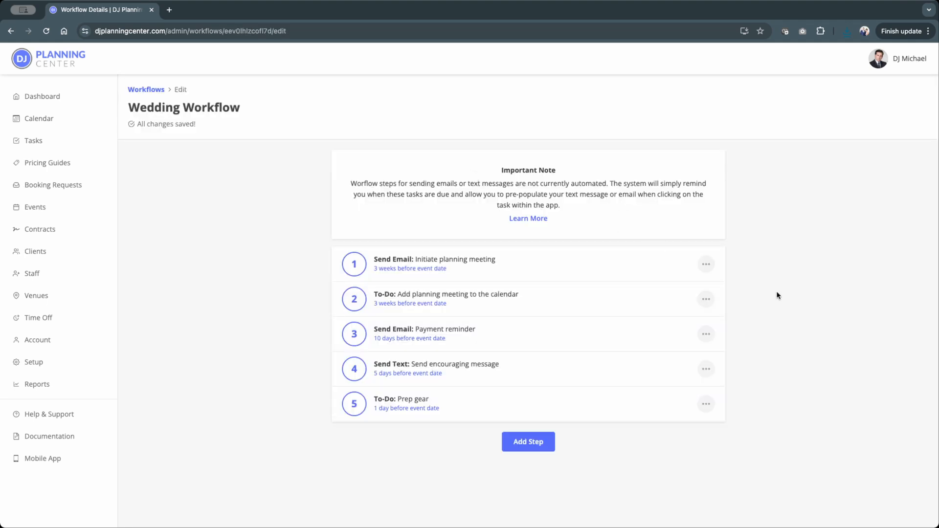
{"action": "left_click", "coordinate": [572, 267]}
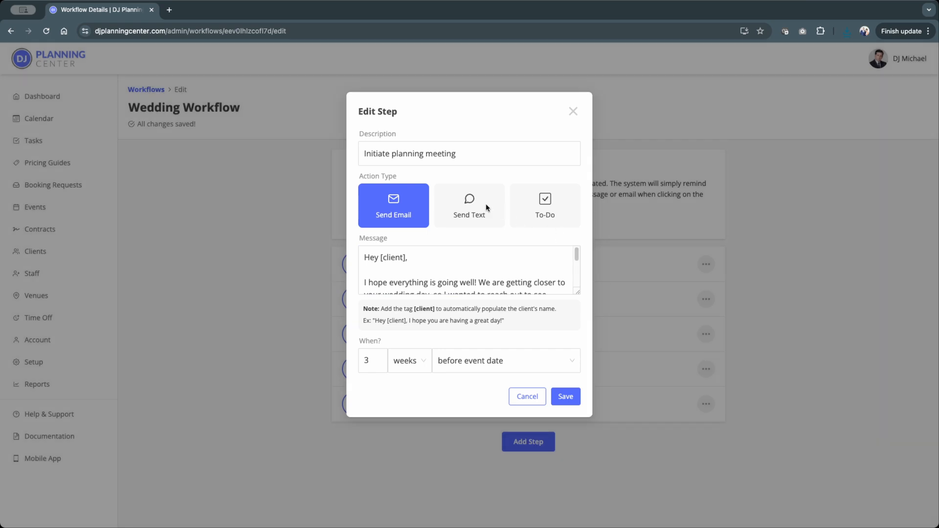
{"action": "left_click", "coordinate": [475, 200]}
{"action": "left_click", "coordinate": [387, 204]}
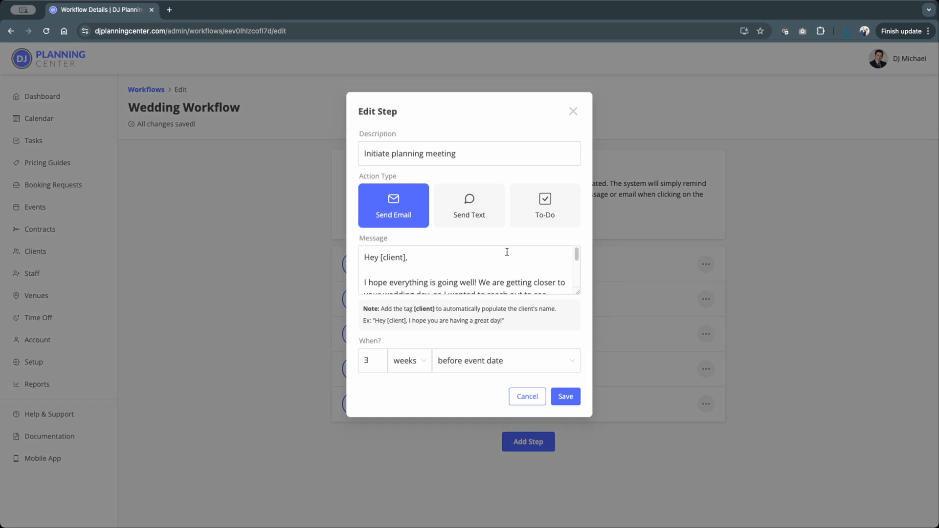
{"action": "left_click", "coordinate": [579, 292]}
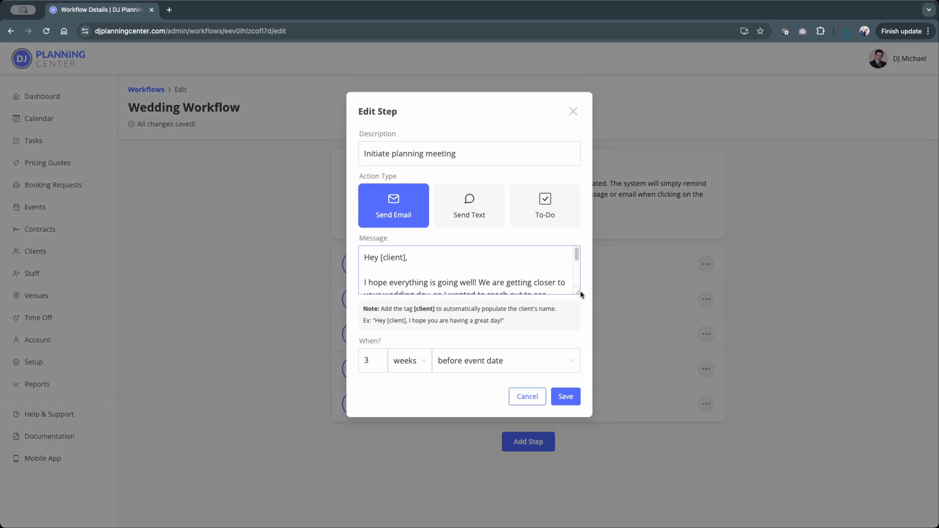
{"action": "left_click_drag", "start_coordinate": [579, 293], "coordinate": [577, 370]}
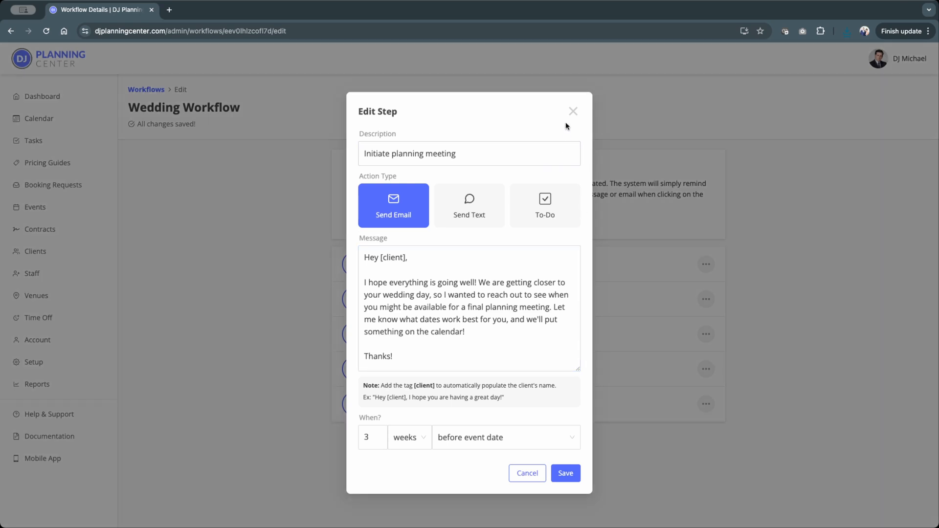
{"action": "left_click", "coordinate": [573, 112]}
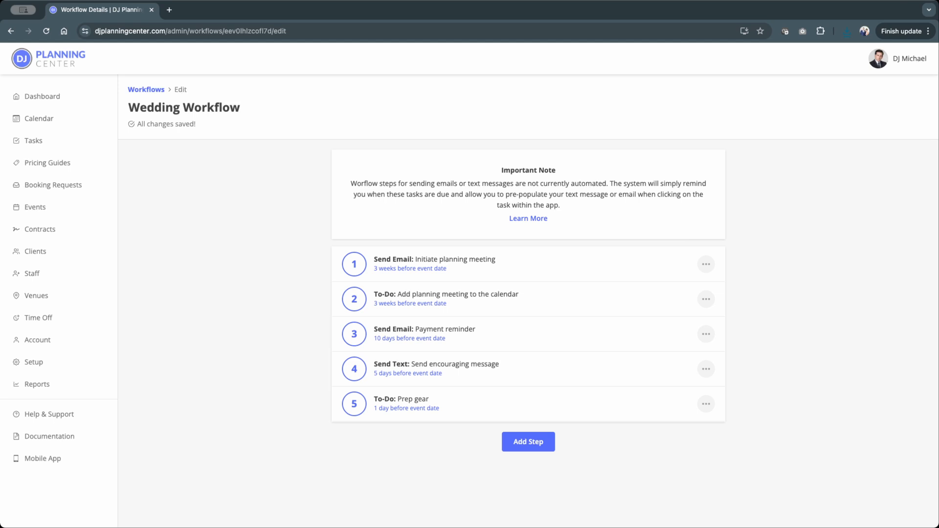
{"action": "key", "text": "alt+Left"}
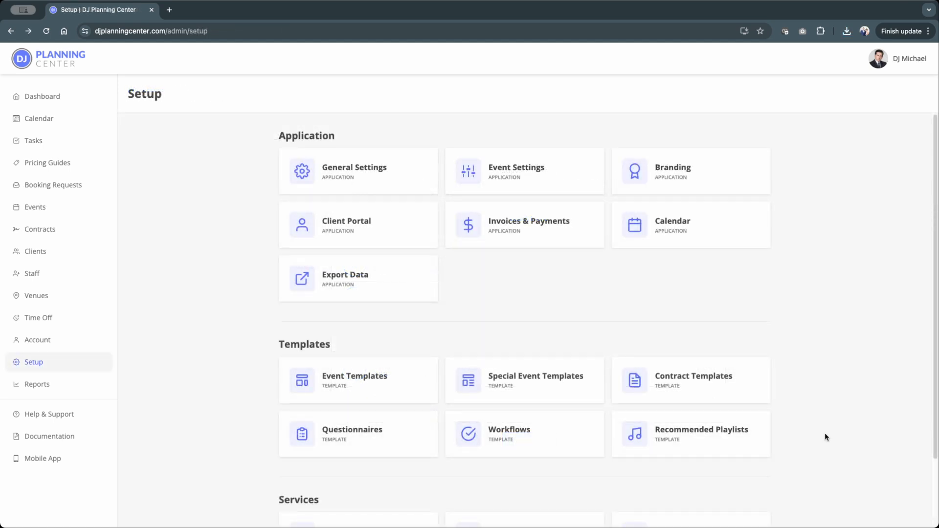
Review the First Dance recommended playlist and check the Spotify song search and import options, without adding songs.
{"action": "left_click", "coordinate": [719, 433]}
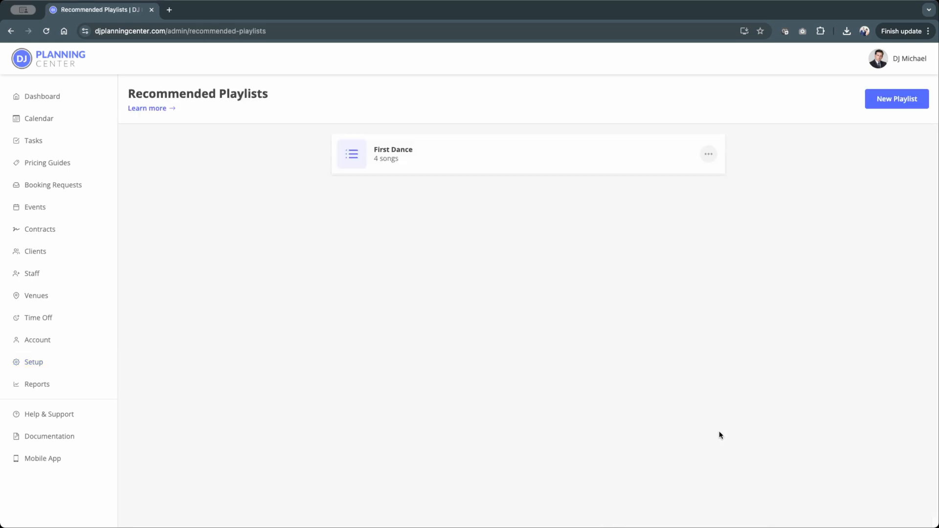
{"action": "left_click", "coordinate": [521, 156]}
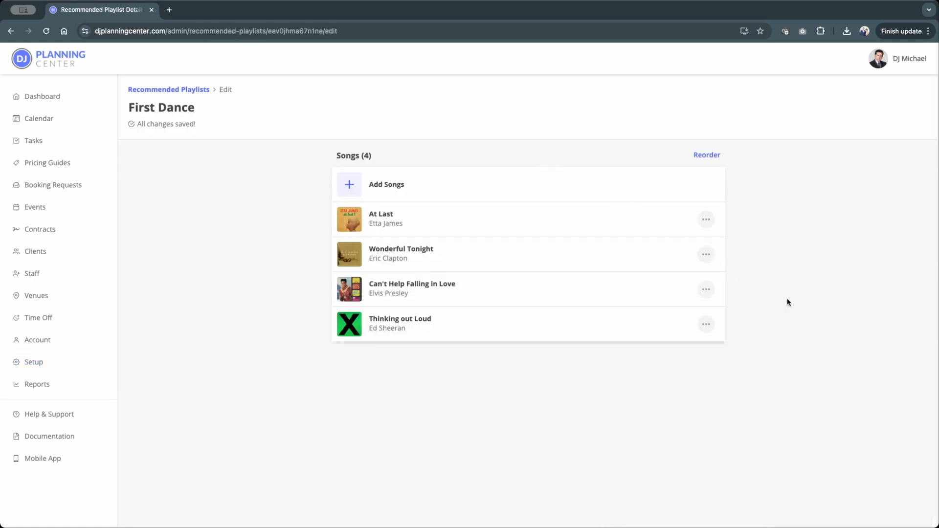
{"action": "left_click", "coordinate": [418, 184]}
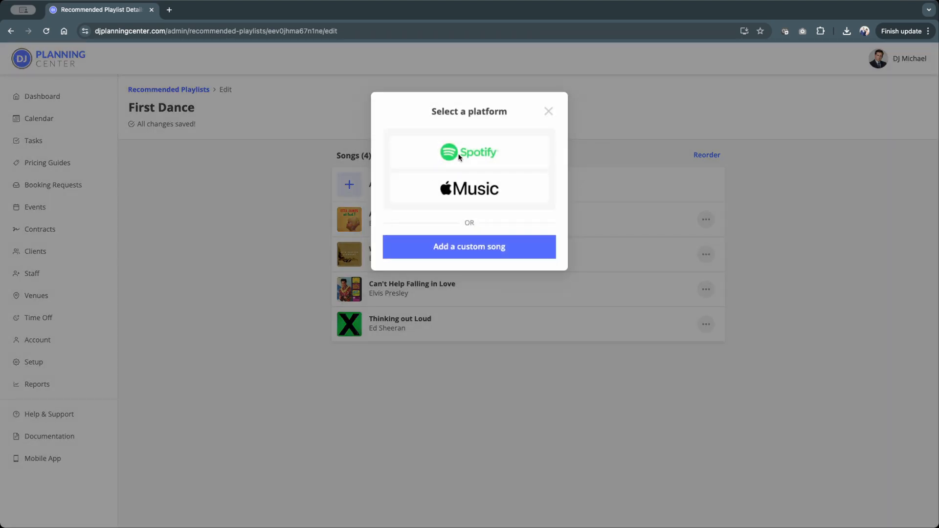
{"action": "left_click", "coordinate": [458, 156]}
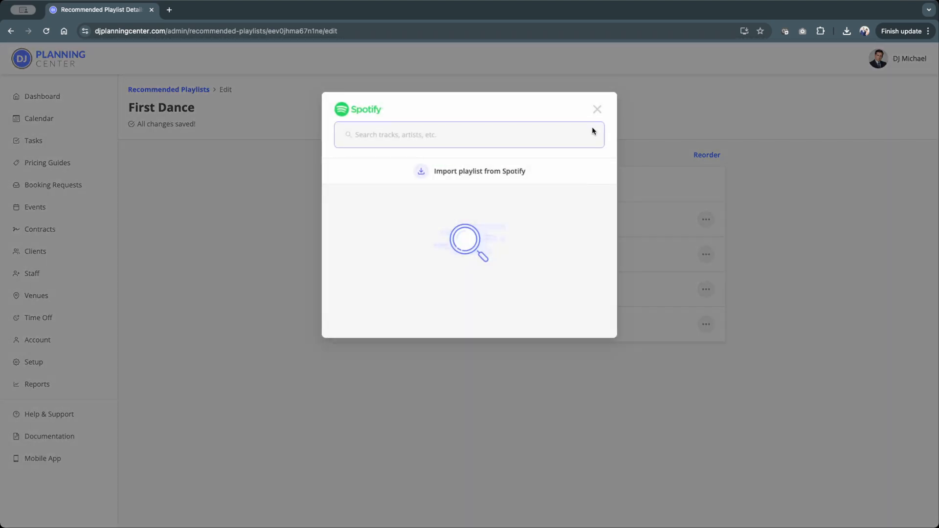
{"action": "left_click", "coordinate": [597, 110]}
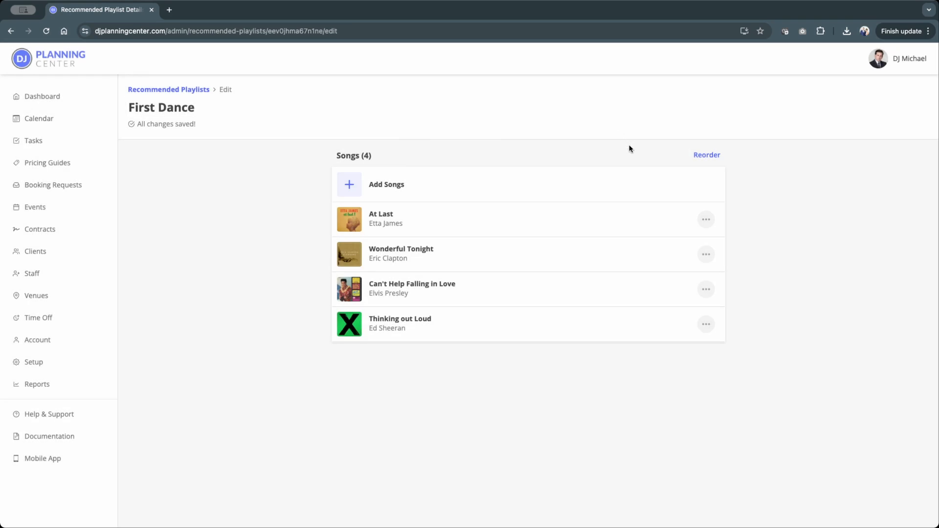
Check the First Dance special event's recommended playlist choices in the Wedding Reception special event template, without saving.
{"action": "left_click", "coordinate": [47, 370]}
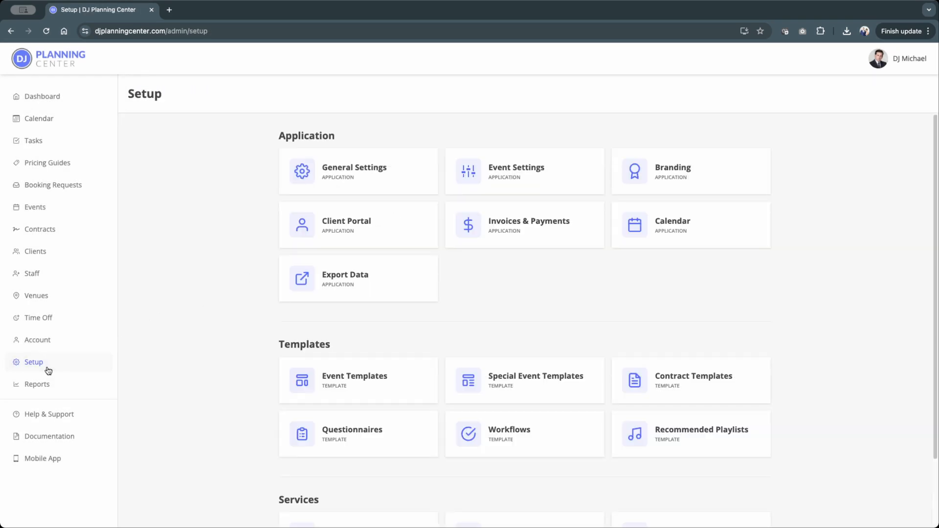
{"action": "left_click", "coordinate": [559, 382]}
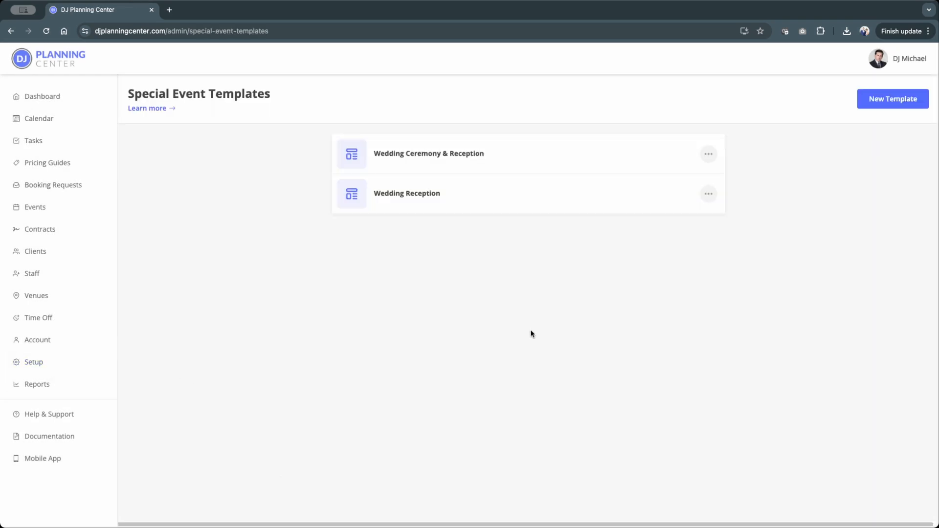
{"action": "left_click", "coordinate": [437, 198]}
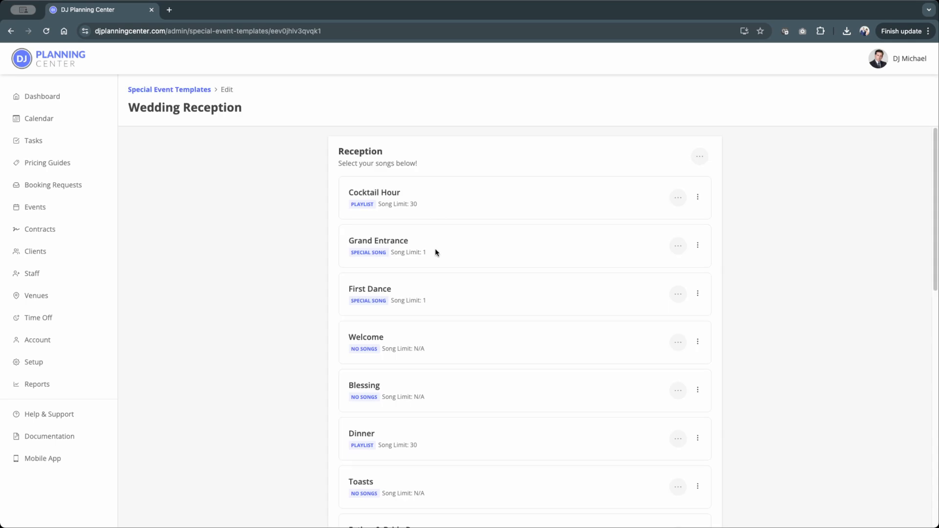
{"action": "left_click", "coordinate": [438, 300]}
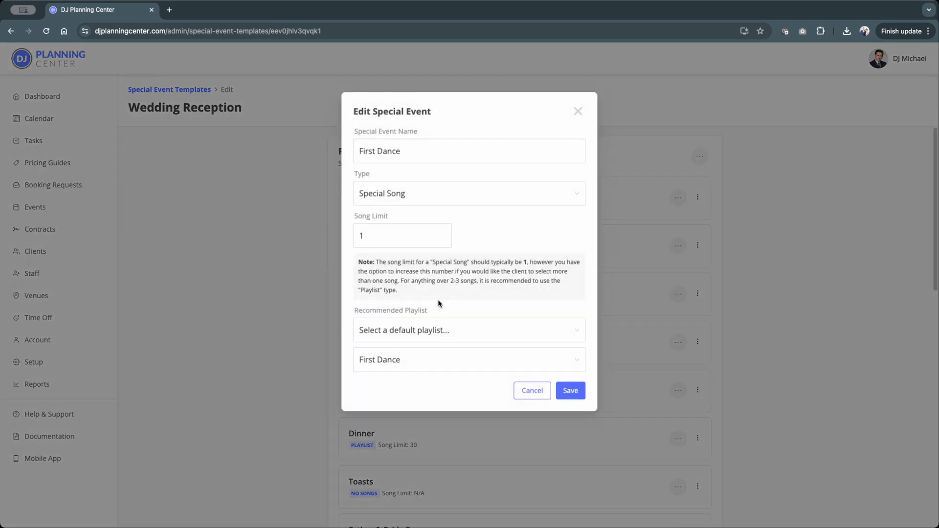
{"action": "left_click", "coordinate": [441, 334]}
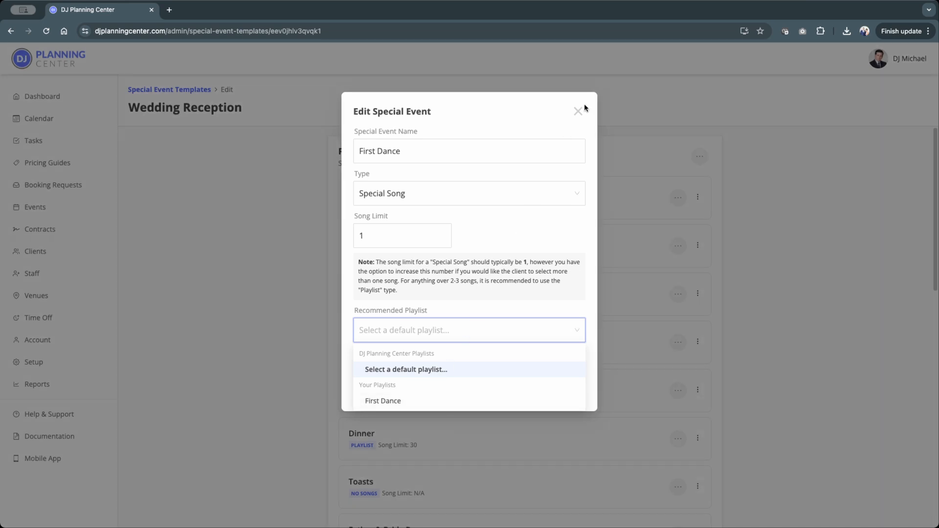
{"action": "left_click", "coordinate": [578, 112]}
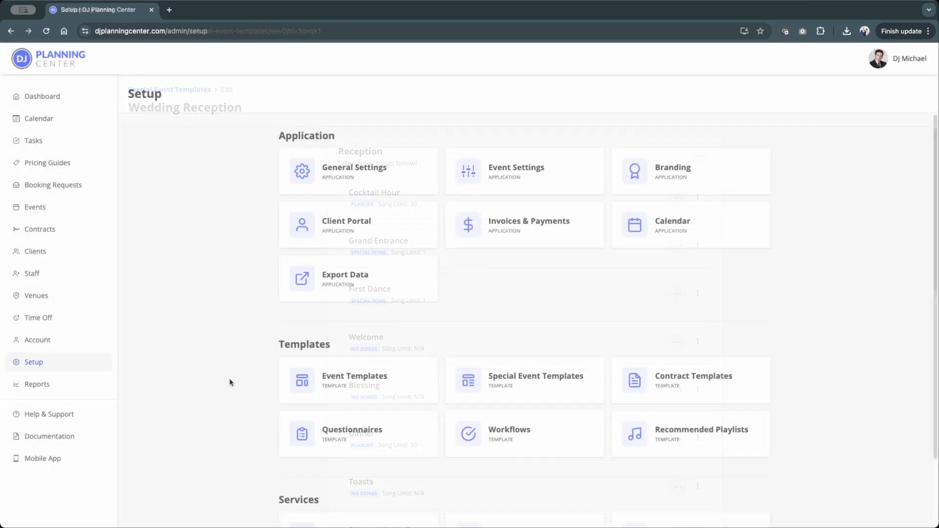
Review the Wedding Template event template's defaults, from stage, staff and packages through playlists, workflow and questionnaires.
{"action": "left_click", "coordinate": [344, 383]}
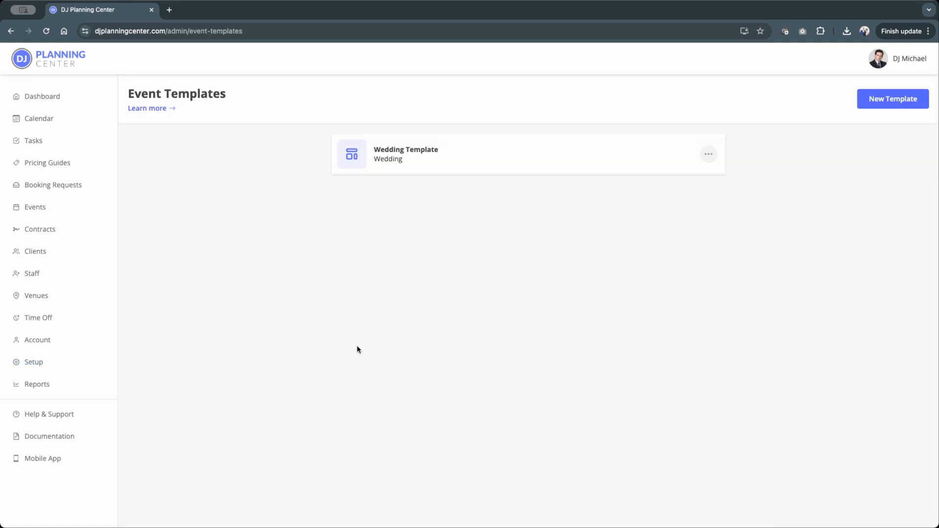
{"action": "left_click", "coordinate": [431, 168]}
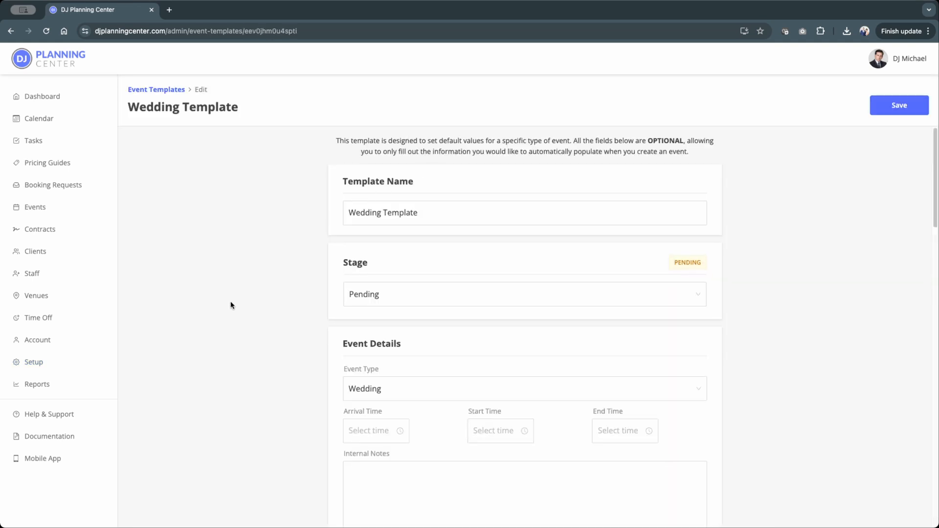
{"action": "scroll", "coordinate": [232, 305], "scroll_direction": "down", "scroll_amount": 2}
{"action": "scroll", "coordinate": [232, 305], "scroll_direction": "down", "scroll_amount": 4}
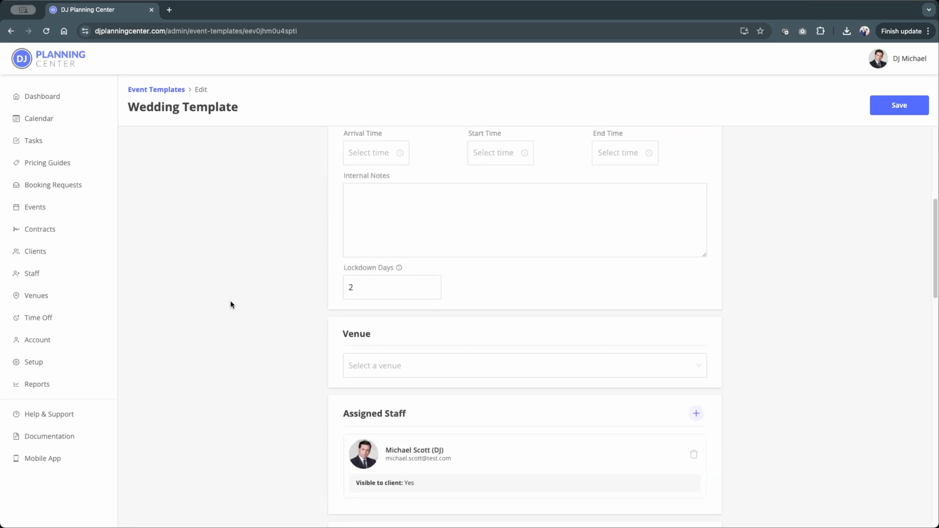
{"action": "scroll", "coordinate": [232, 305], "scroll_direction": "down", "scroll_amount": 5}
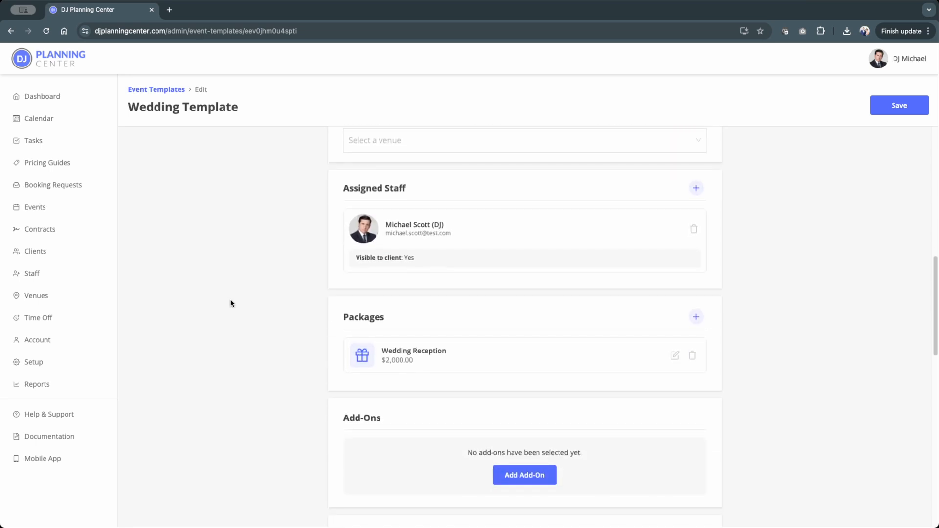
{"action": "scroll", "coordinate": [232, 303], "scroll_direction": "down", "scroll_amount": 5}
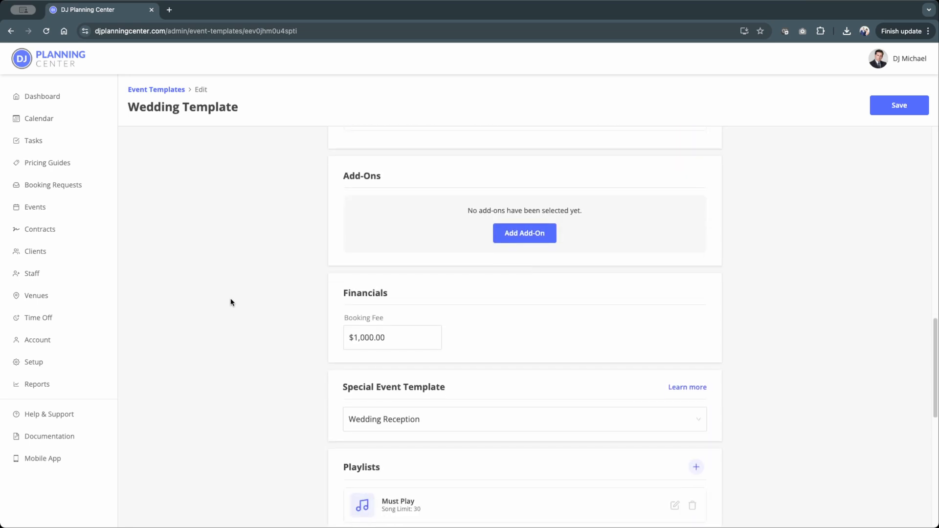
{"action": "scroll", "coordinate": [231, 303], "scroll_direction": "down", "scroll_amount": 5}
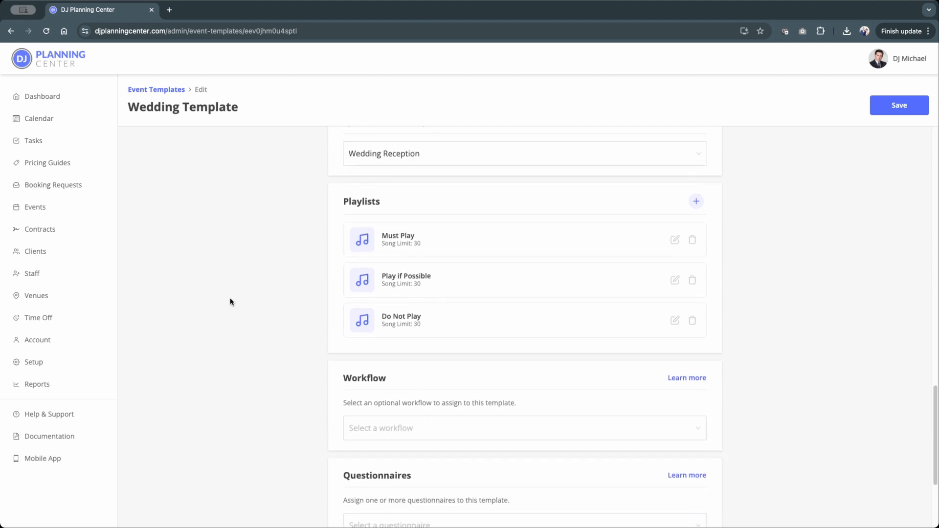
{"action": "scroll", "coordinate": [232, 302], "scroll_direction": "down", "scroll_amount": 4}
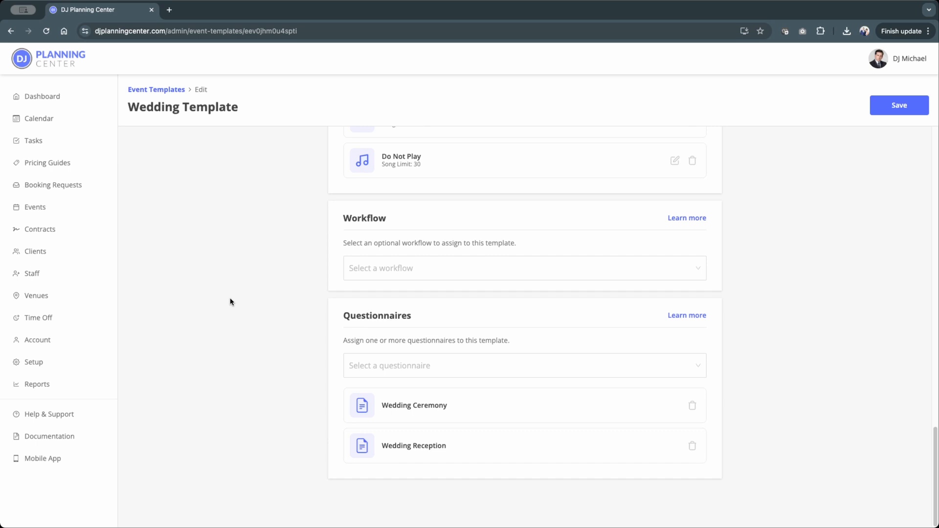
{"action": "scroll", "coordinate": [231, 302], "scroll_direction": "up", "scroll_amount": 7}
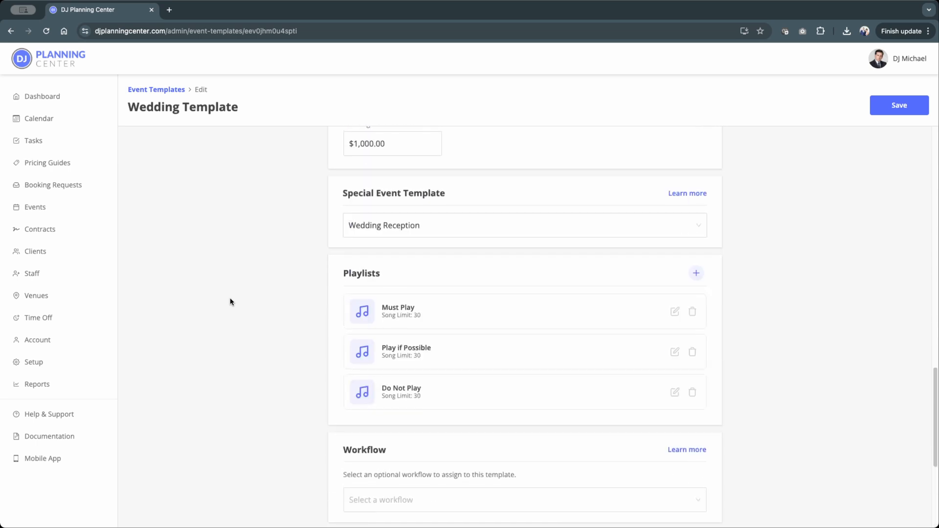
{"action": "scroll", "coordinate": [232, 302], "scroll_direction": "up", "scroll_amount": 8}
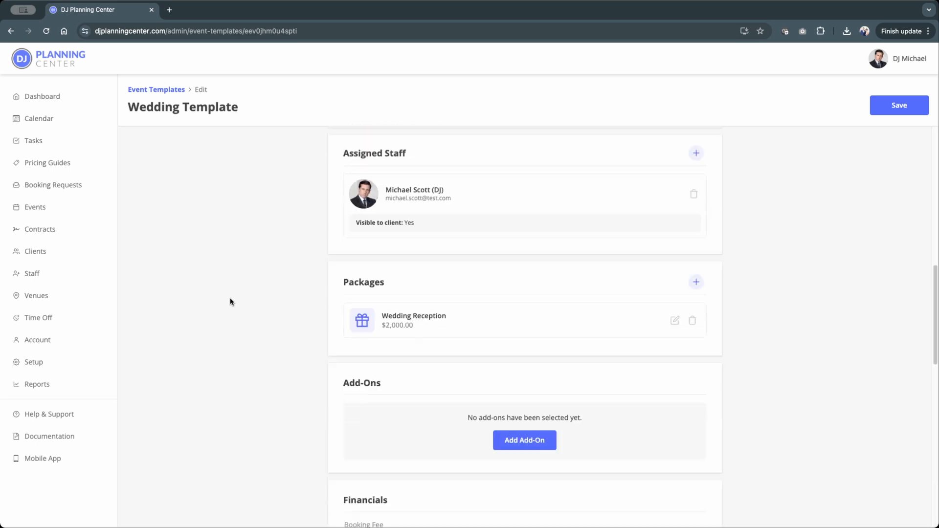
{"action": "scroll", "coordinate": [231, 302], "scroll_direction": "up", "scroll_amount": 6}
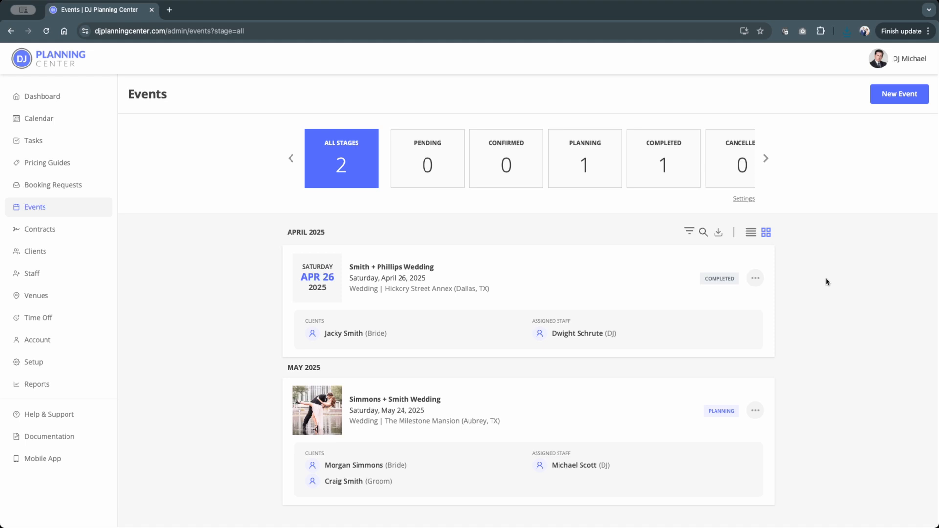
Start a new event and apply the Wedding Template to populate its default values.
{"action": "left_click", "coordinate": [882, 96]}
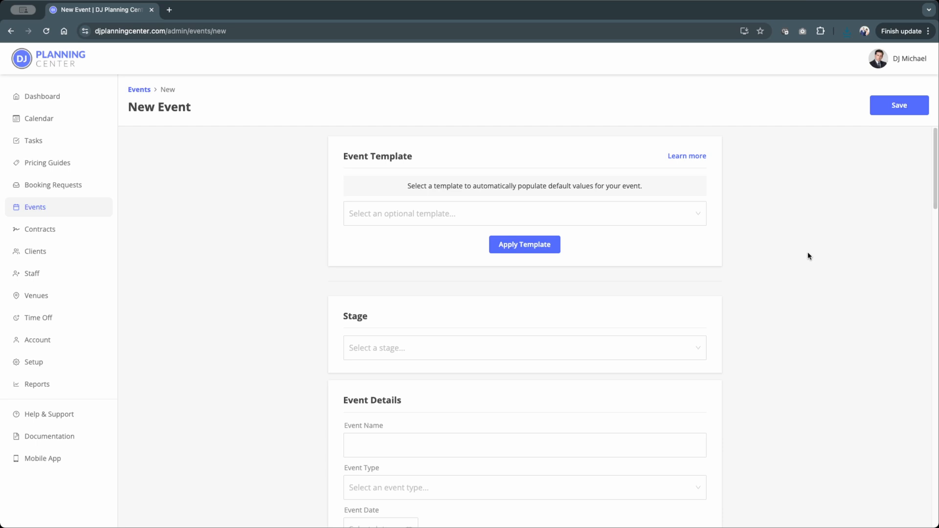
{"action": "left_click", "coordinate": [634, 212]}
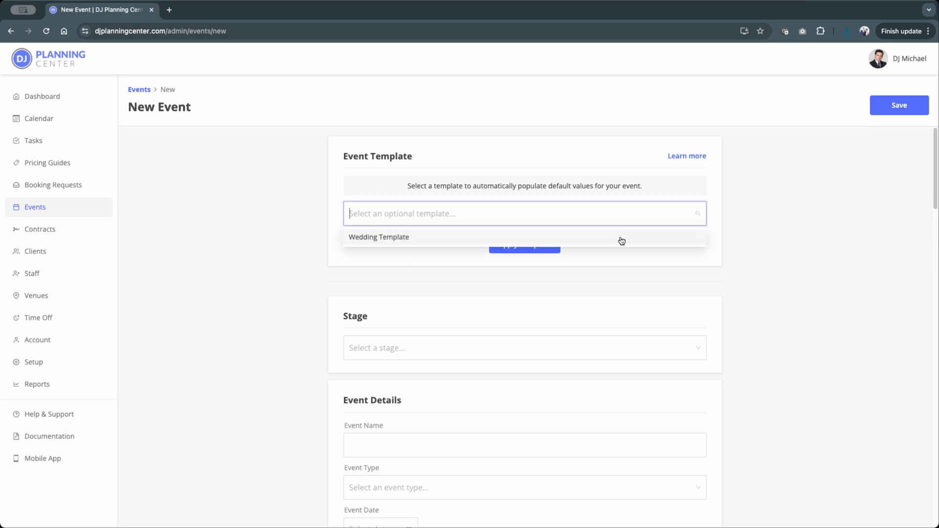
{"action": "left_click", "coordinate": [619, 238]}
{"action": "left_click", "coordinate": [525, 246]}
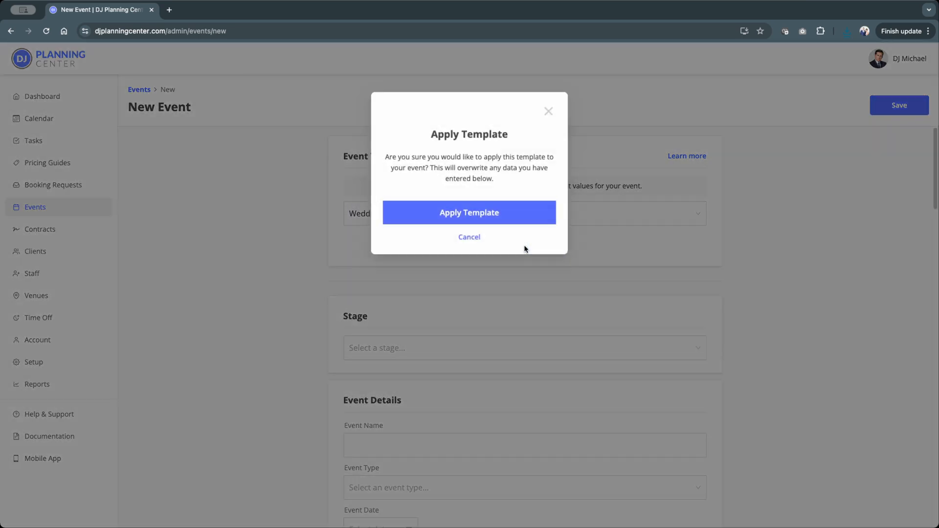
{"action": "left_click", "coordinate": [518, 215]}
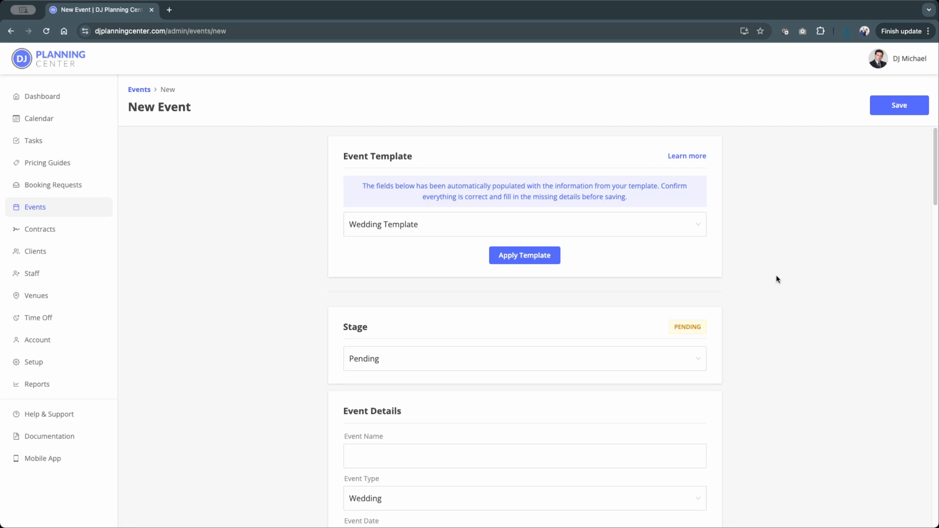
Review the new-venue form for the event, including its event role choices and optional contact fields, and close it without adding a venue.
{"action": "scroll", "coordinate": [775, 276], "scroll_direction": "down", "scroll_amount": 2}
{"action": "scroll", "coordinate": [775, 276], "scroll_direction": "down", "scroll_amount": 6}
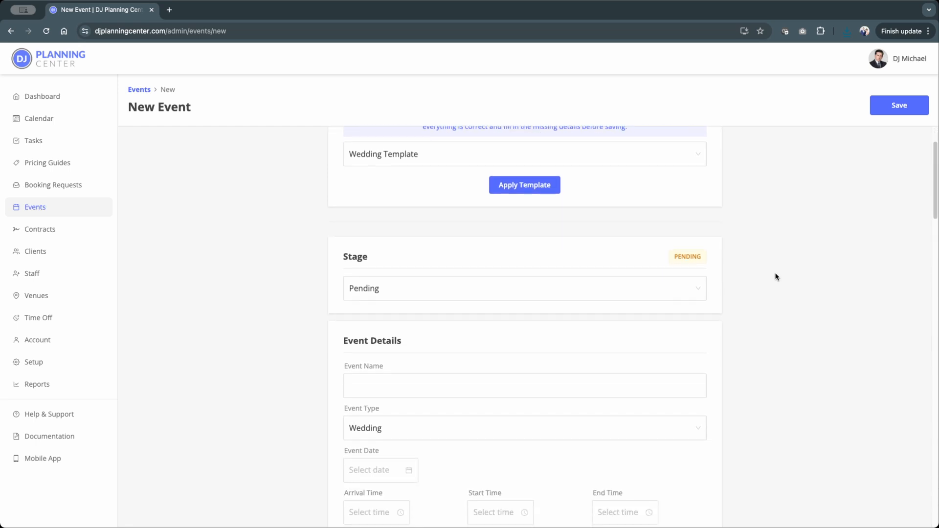
{"action": "scroll", "coordinate": [775, 275], "scroll_direction": "down", "scroll_amount": 13}
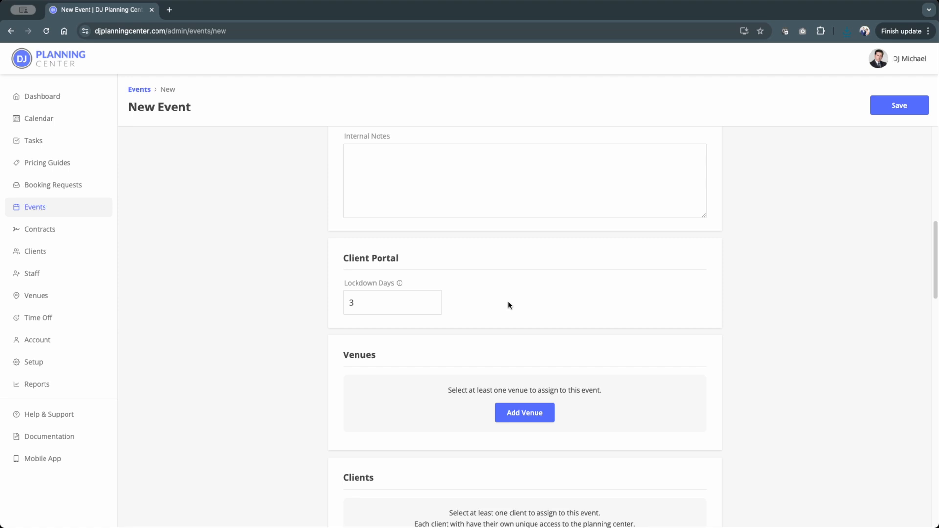
{"action": "left_click", "coordinate": [532, 413]}
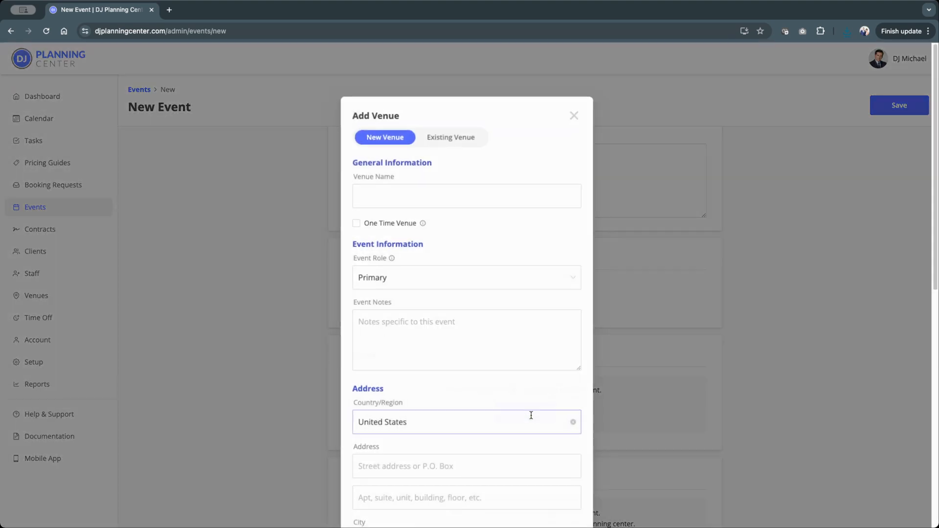
{"action": "left_click", "coordinate": [499, 281]}
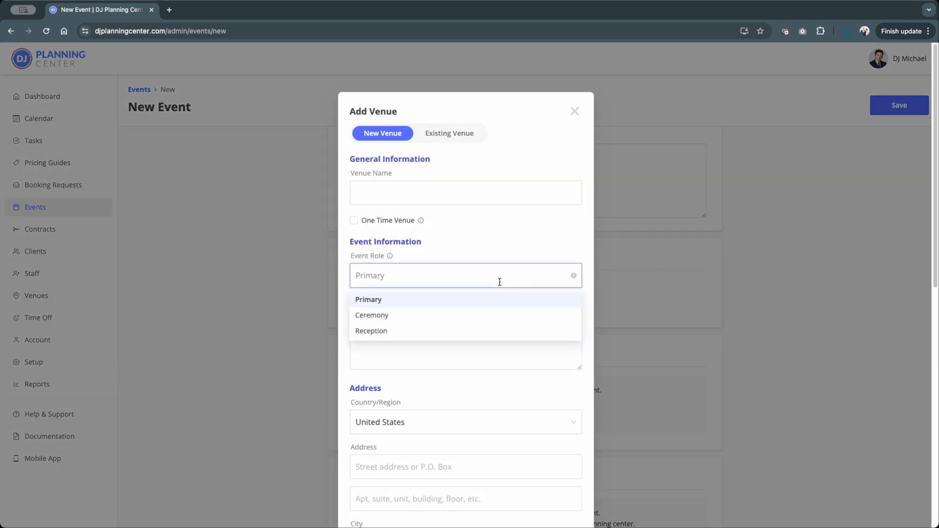
{"action": "left_click", "coordinate": [490, 299]}
{"action": "left_click", "coordinate": [462, 330]}
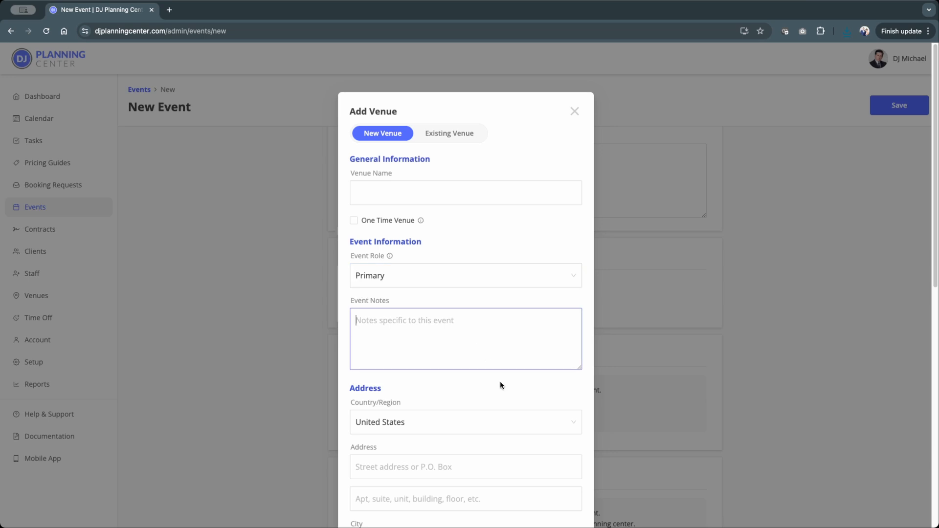
{"action": "scroll", "coordinate": [499, 380], "scroll_direction": "down", "scroll_amount": 5}
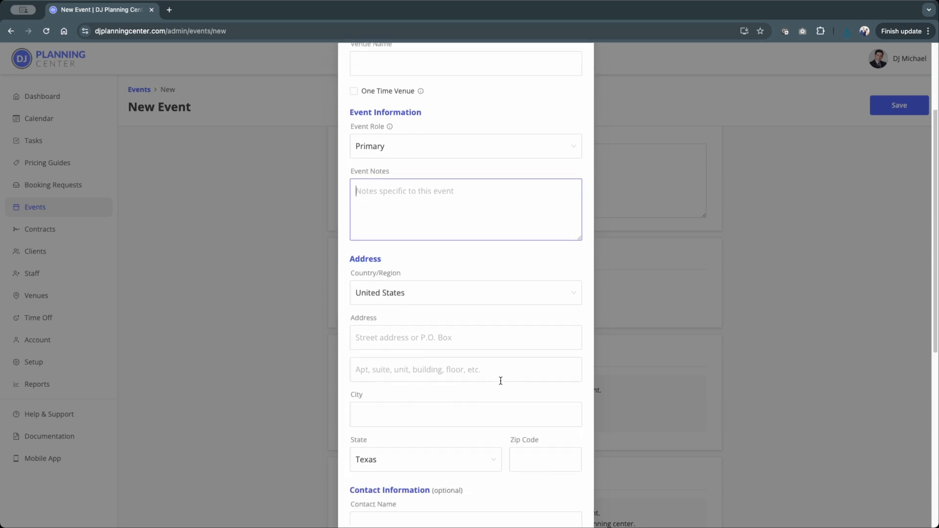
{"action": "scroll", "coordinate": [500, 380], "scroll_direction": "down", "scroll_amount": 11}
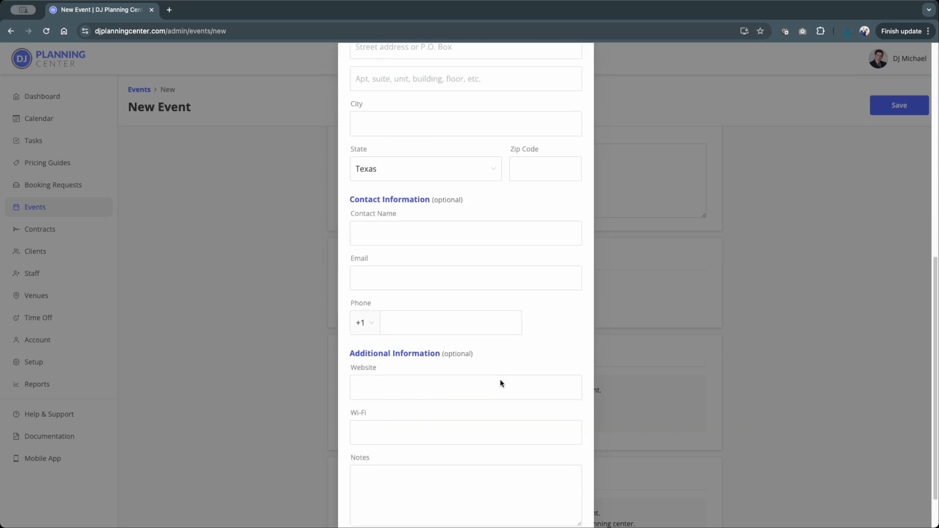
{"action": "scroll", "coordinate": [500, 379], "scroll_direction": "down", "scroll_amount": 2}
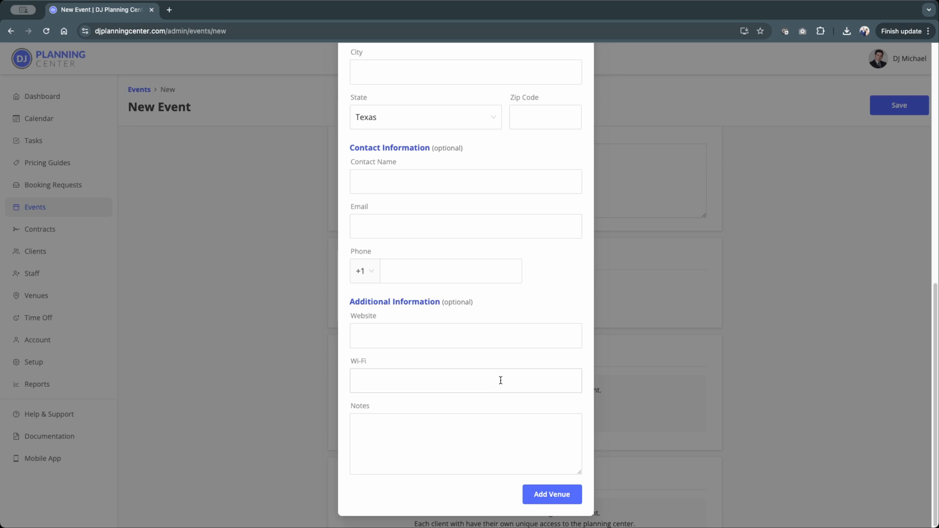
{"action": "scroll", "coordinate": [498, 379], "scroll_direction": "up", "scroll_amount": 18}
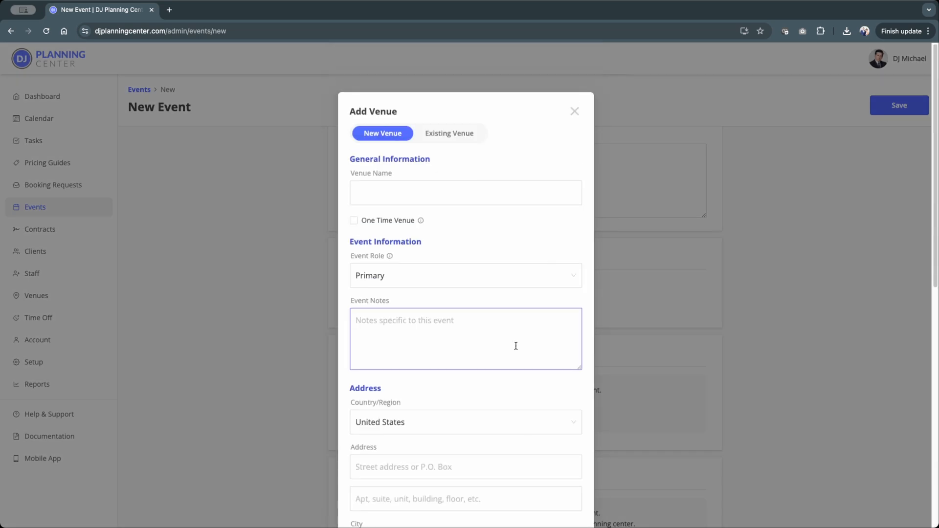
{"action": "left_click", "coordinate": [574, 111]}
Review the new-client form using the Bride role and the option to send an invitation on event creation, without adding a client.
{"action": "scroll", "coordinate": [664, 398], "scroll_direction": "down", "scroll_amount": 5}
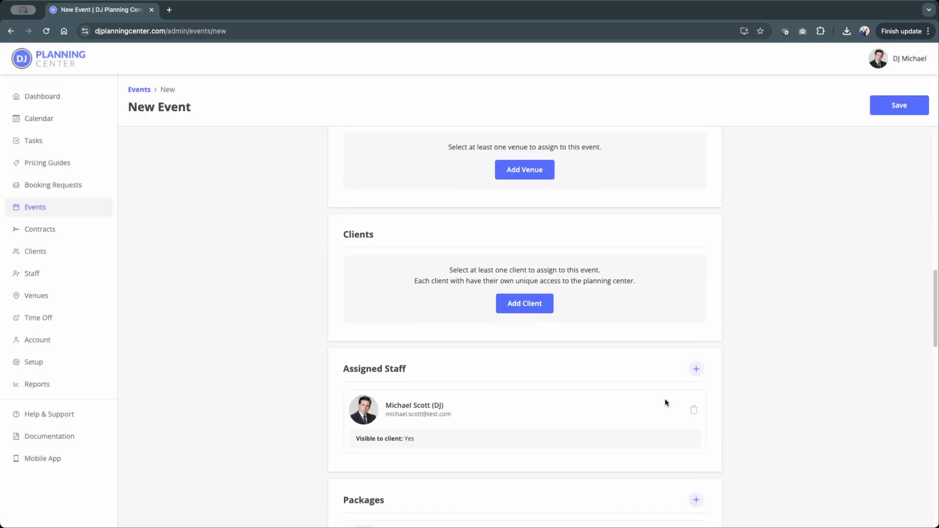
{"action": "left_click", "coordinate": [537, 307]}
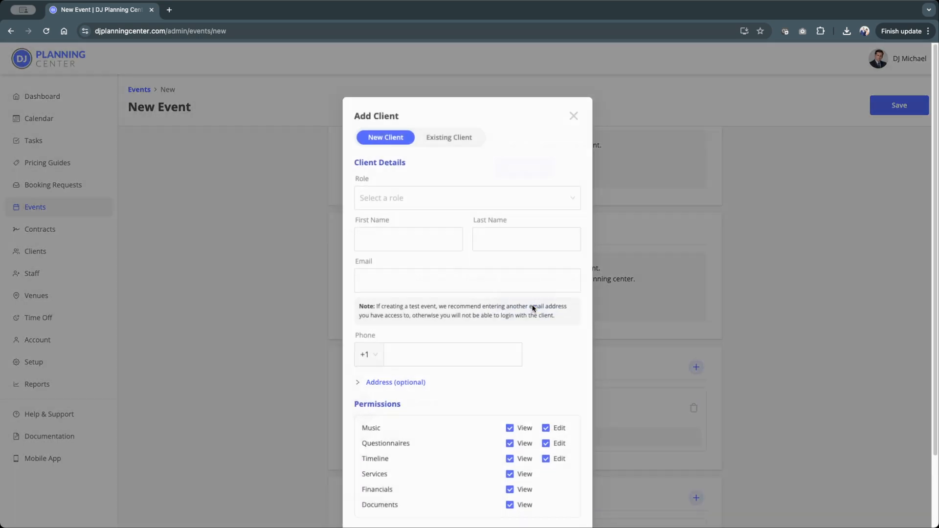
{"action": "left_click", "coordinate": [467, 196]}
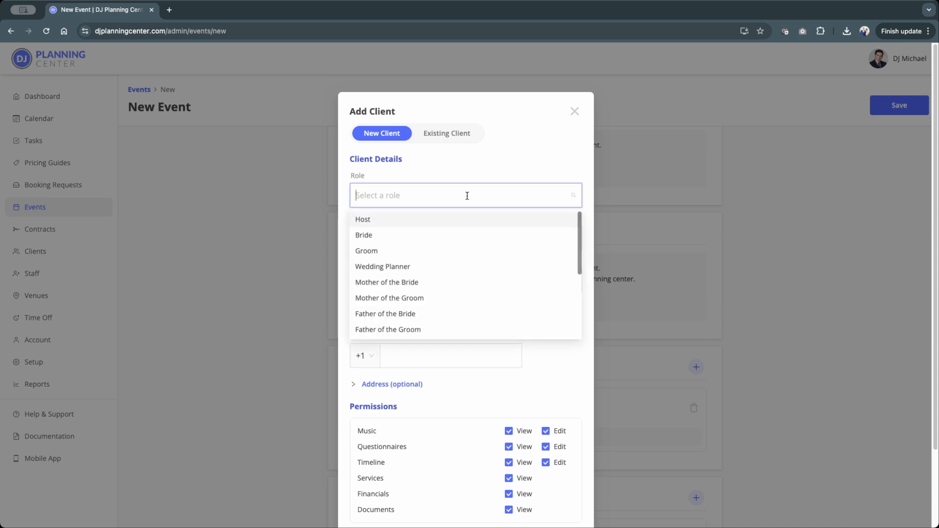
{"action": "left_click", "coordinate": [467, 235]}
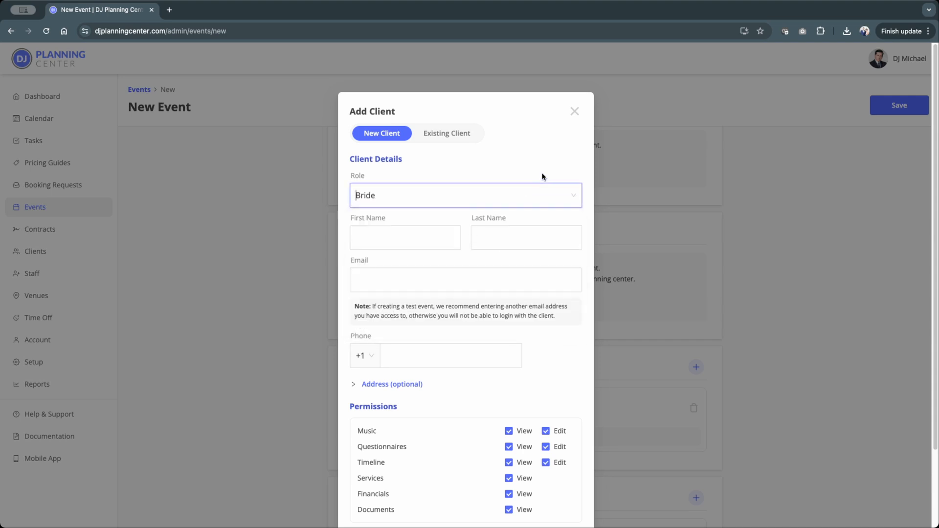
{"action": "scroll", "coordinate": [536, 377], "scroll_direction": "down", "scroll_amount": 3}
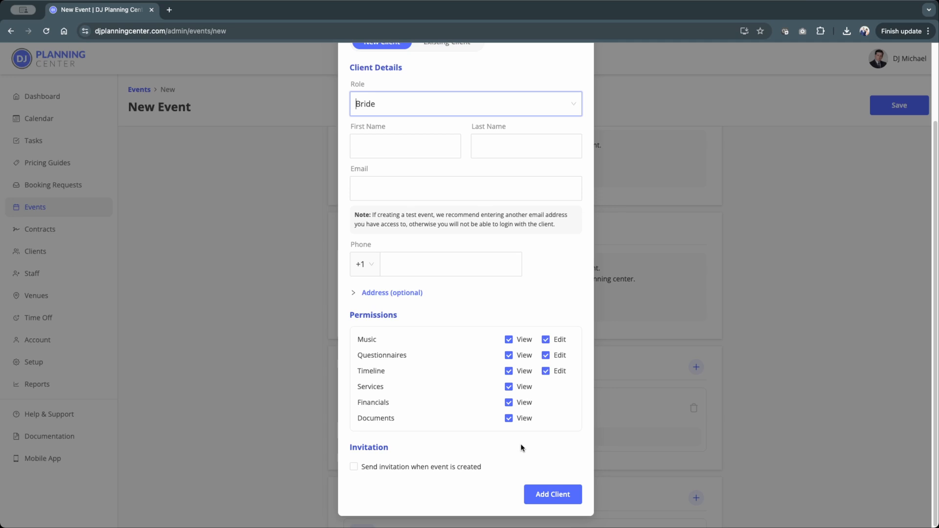
{"action": "left_click", "coordinate": [354, 468]}
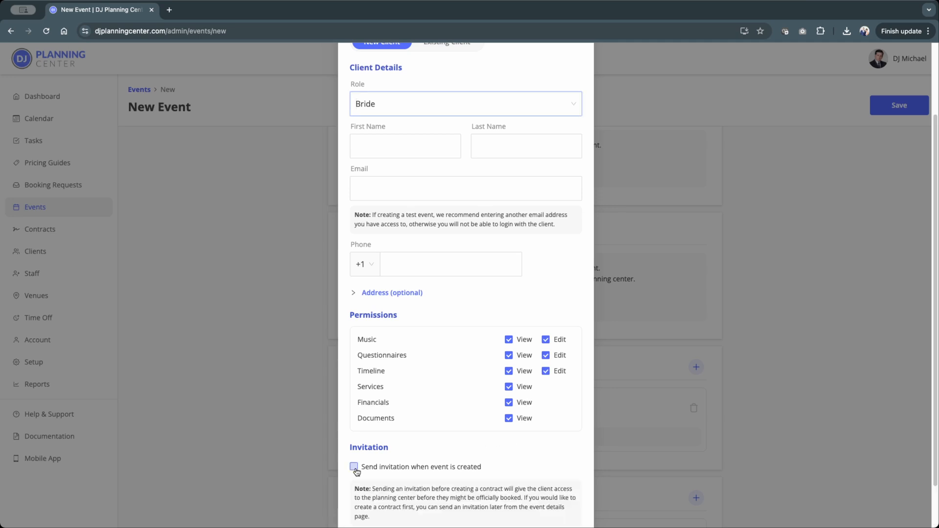
{"action": "scroll", "coordinate": [517, 452], "scroll_direction": "down", "scroll_amount": 2}
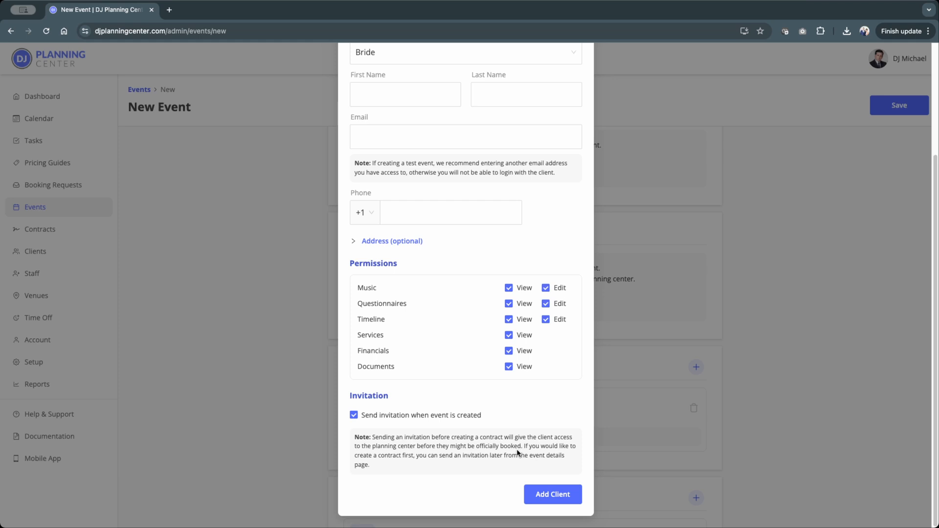
{"action": "scroll", "coordinate": [518, 450], "scroll_direction": "up", "scroll_amount": 4}
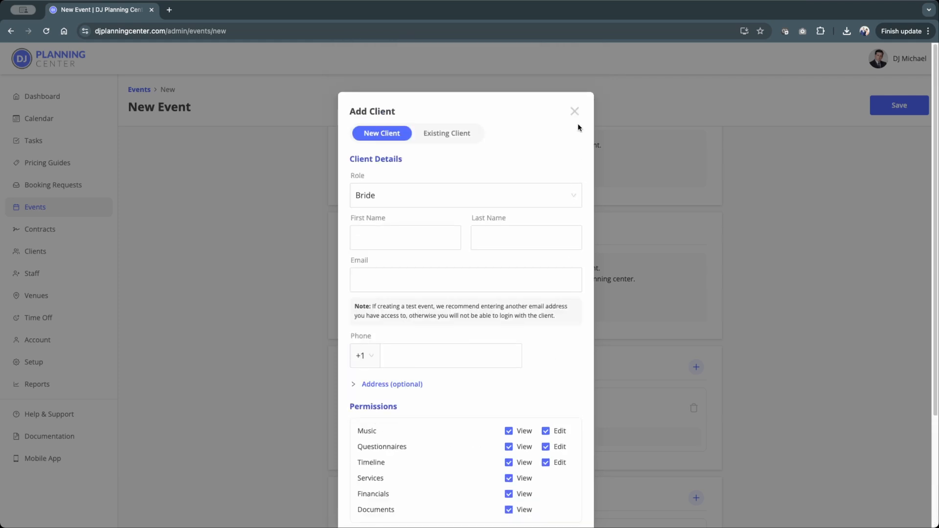
{"action": "left_click", "coordinate": [574, 111]}
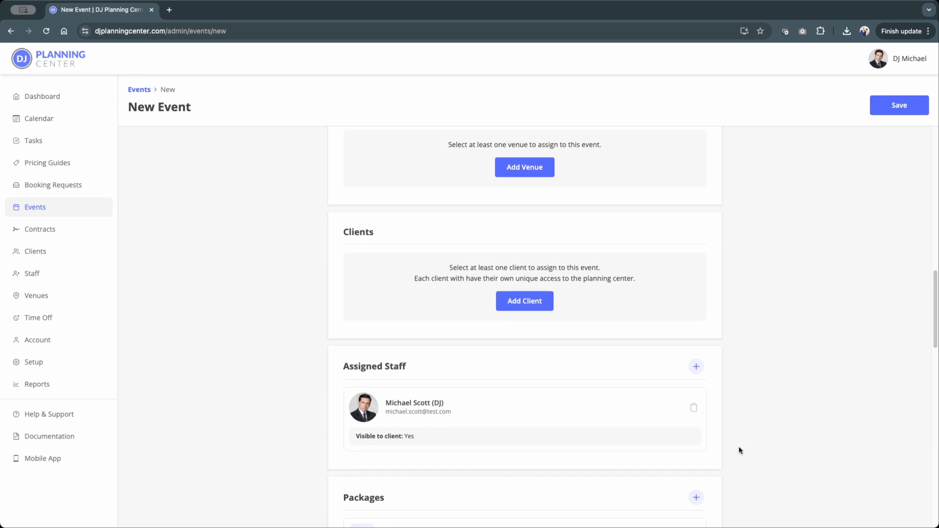
Check the event's staff assignment form and its event roles, trying the DJ role, without adding staff.
{"action": "left_click", "coordinate": [697, 365]}
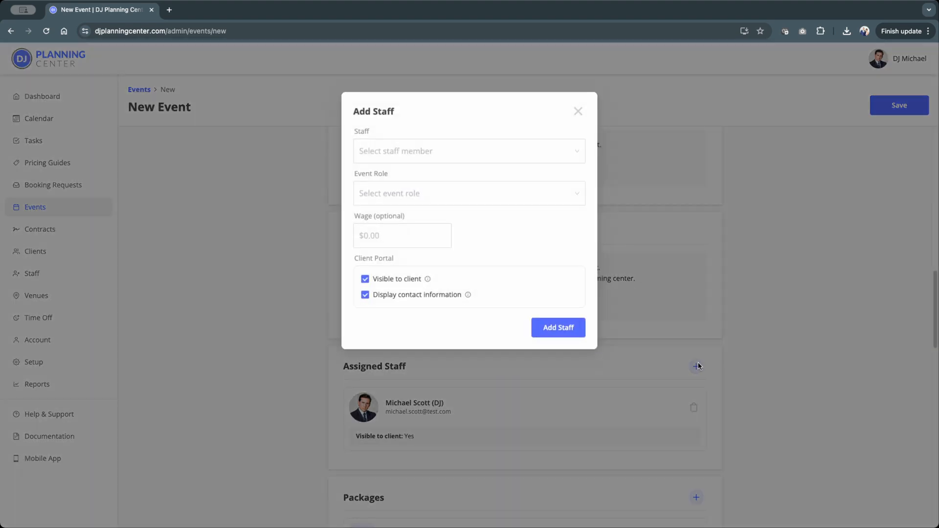
{"action": "left_click", "coordinate": [512, 192]}
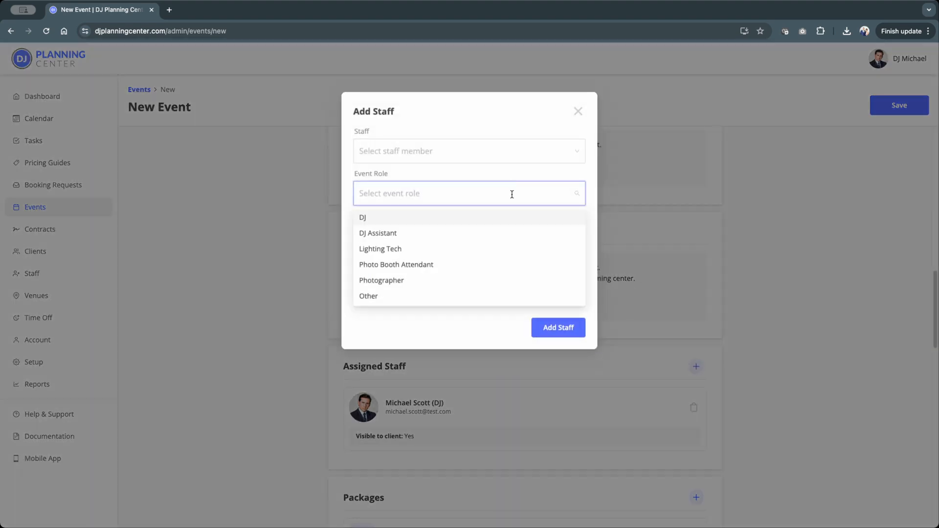
{"action": "left_click", "coordinate": [499, 220]}
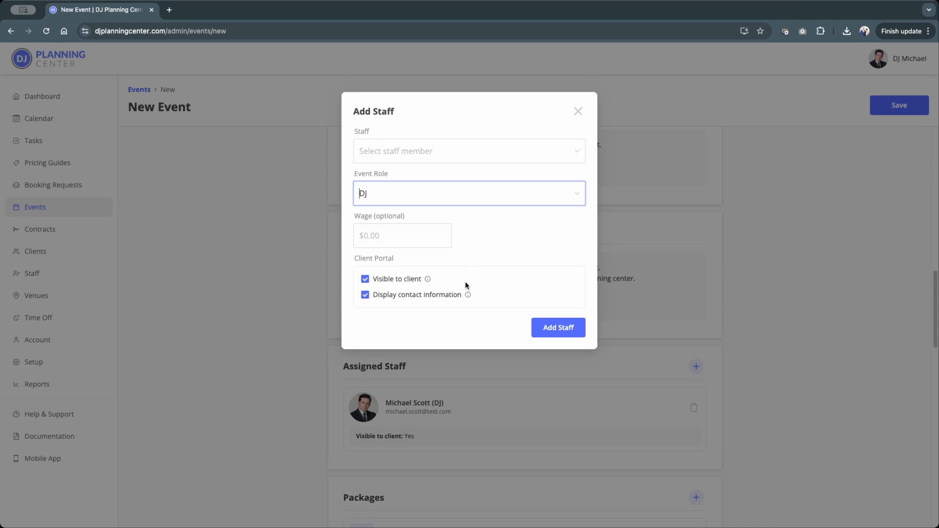
{"action": "left_click", "coordinate": [578, 111]}
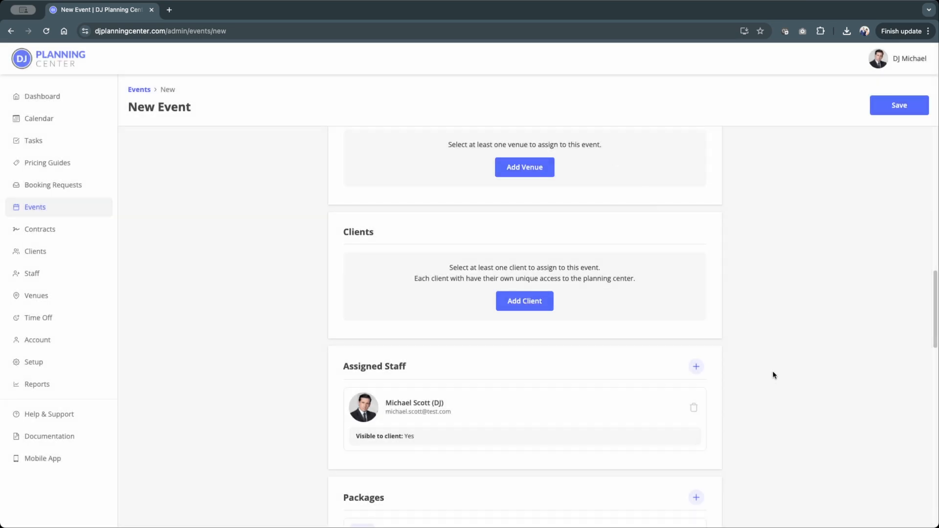
Start an Uplighting add-on for the event and set its price to $400.00.
{"action": "scroll", "coordinate": [774, 374], "scroll_direction": "down", "scroll_amount": 1}
{"action": "scroll", "coordinate": [773, 374], "scroll_direction": "down", "scroll_amount": 5}
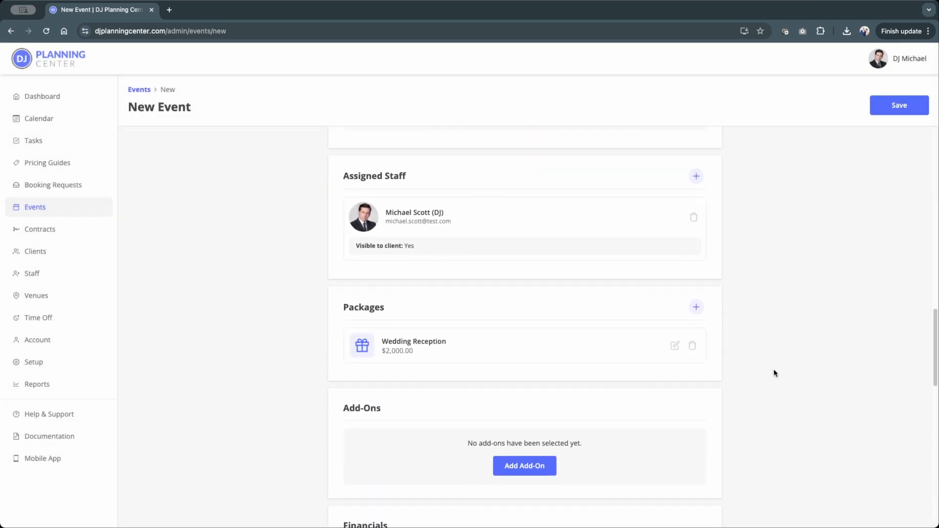
{"action": "scroll", "coordinate": [774, 370], "scroll_direction": "down", "scroll_amount": 1}
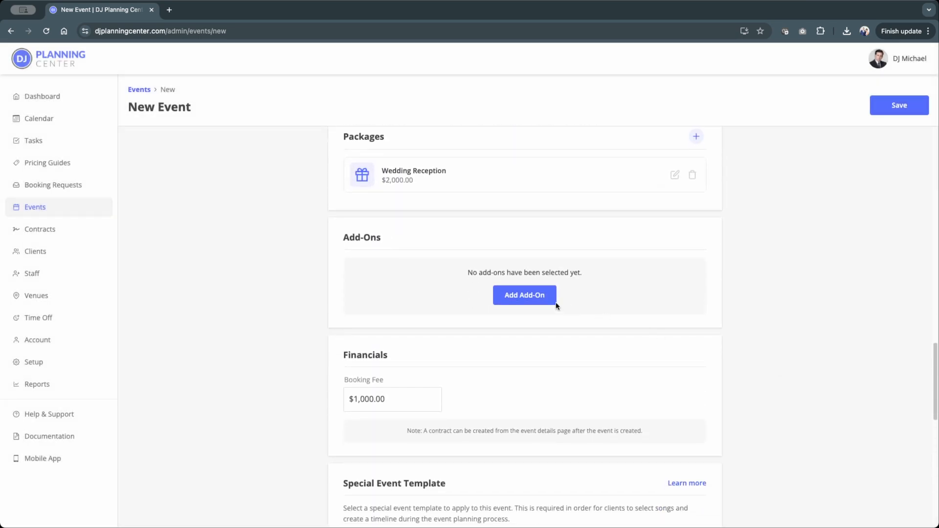
{"action": "left_click", "coordinate": [536, 298]}
{"action": "left_click", "coordinate": [482, 152]}
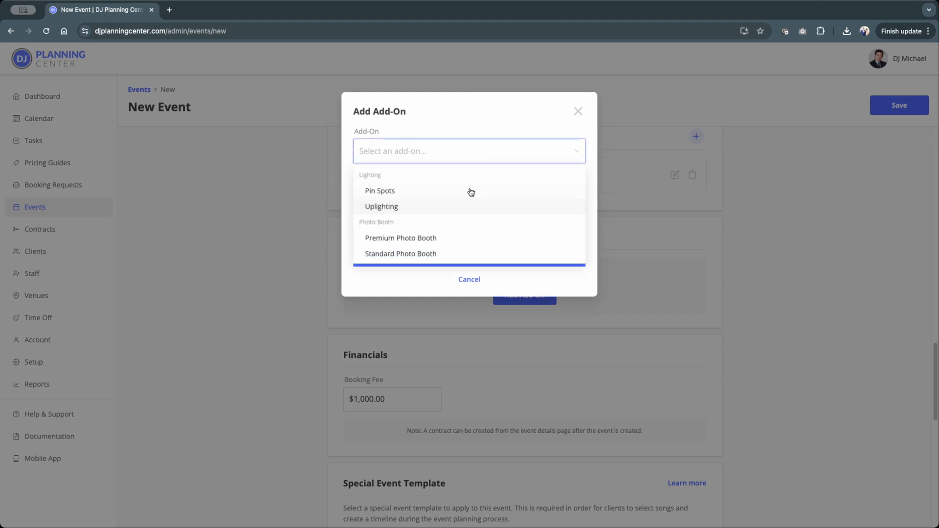
{"action": "left_click", "coordinate": [465, 203]}
{"action": "left_click", "coordinate": [368, 195]}
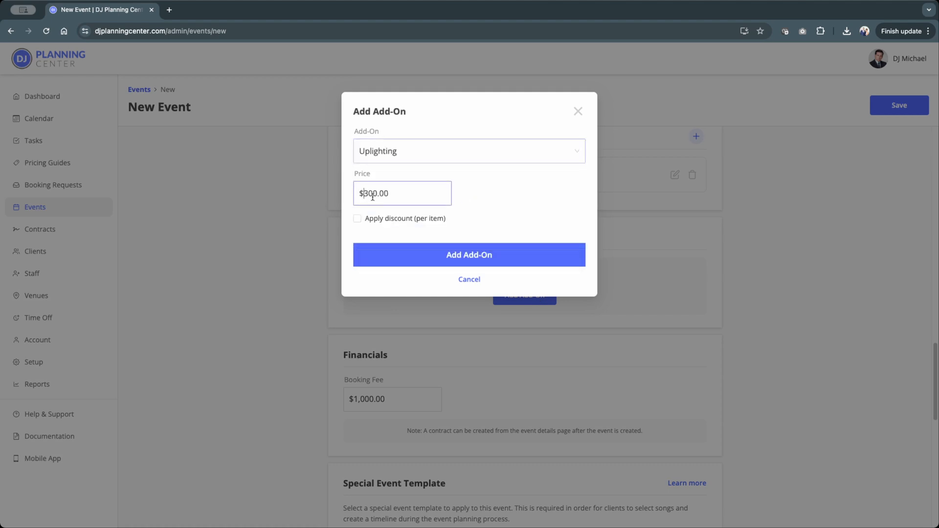
{"action": "key", "text": "BackSpace"}
{"action": "type", "text": "4"}
Apply a $50.00 per-item discount to the Uplighting add-on and add it to the event.
{"action": "left_click", "coordinate": [379, 221]}
{"action": "left_click", "coordinate": [380, 293]}
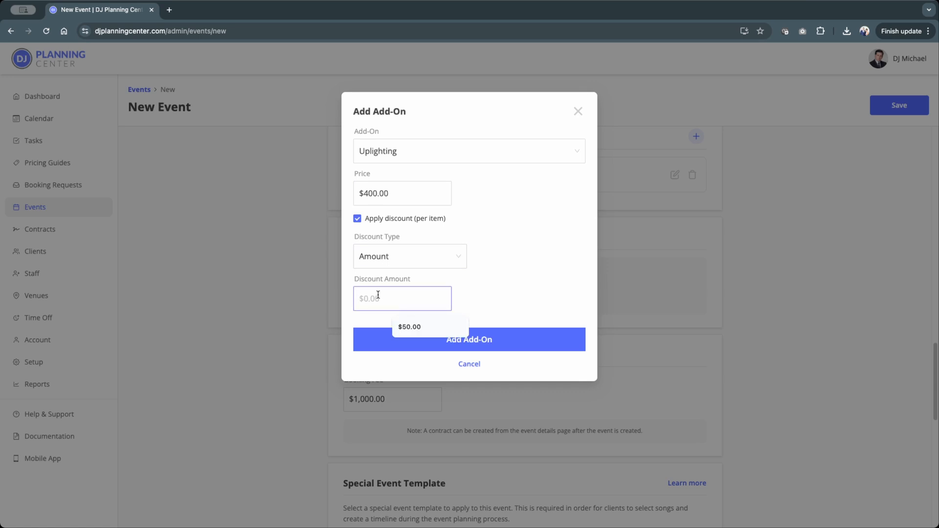
{"action": "type", "text": "50"}
{"action": "left_click", "coordinate": [503, 346]}
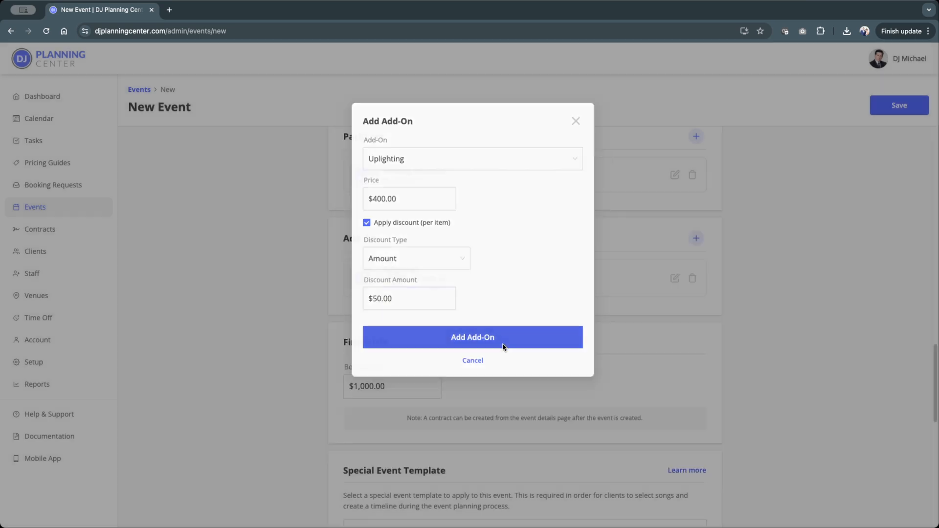
Check which special event templates are available for the event, keeping Wedding Reception selected.
{"action": "scroll", "coordinate": [763, 391], "scroll_direction": "down", "scroll_amount": 4}
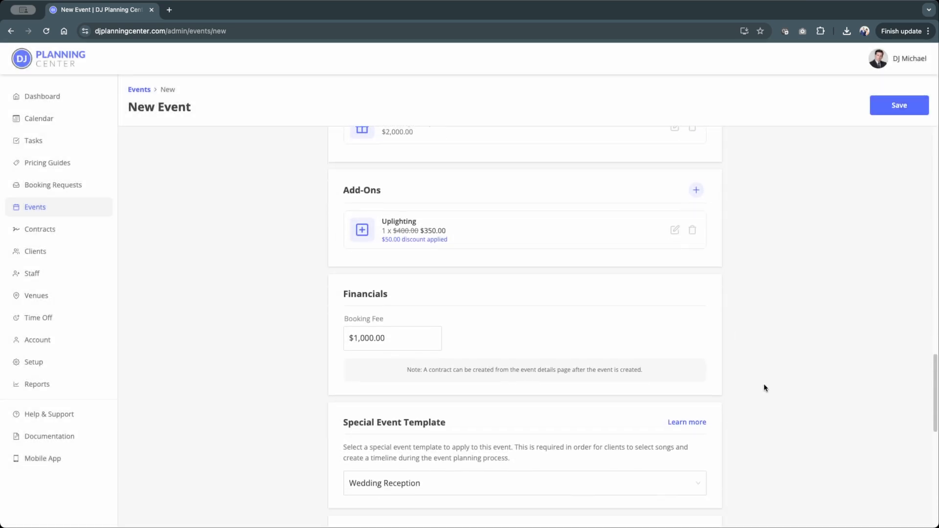
{"action": "scroll", "coordinate": [764, 383], "scroll_direction": "down", "scroll_amount": 2}
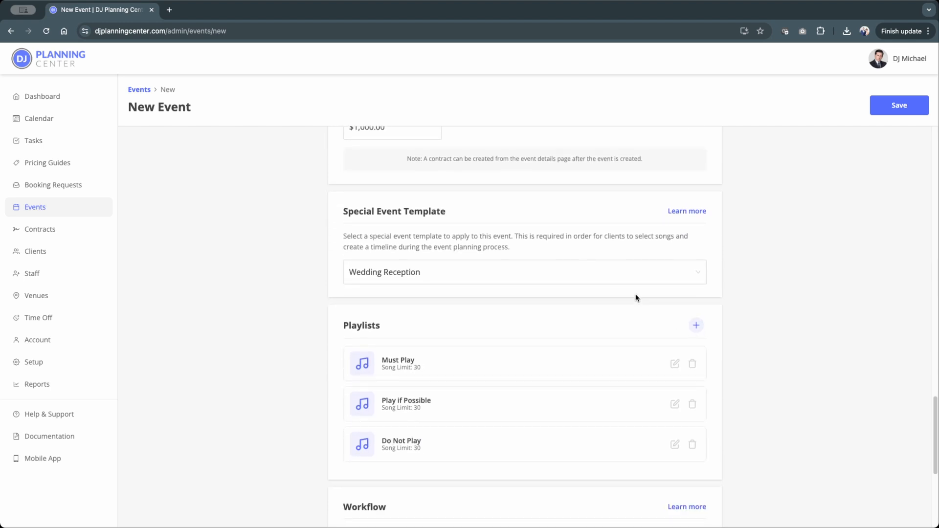
{"action": "left_click", "coordinate": [594, 279]}
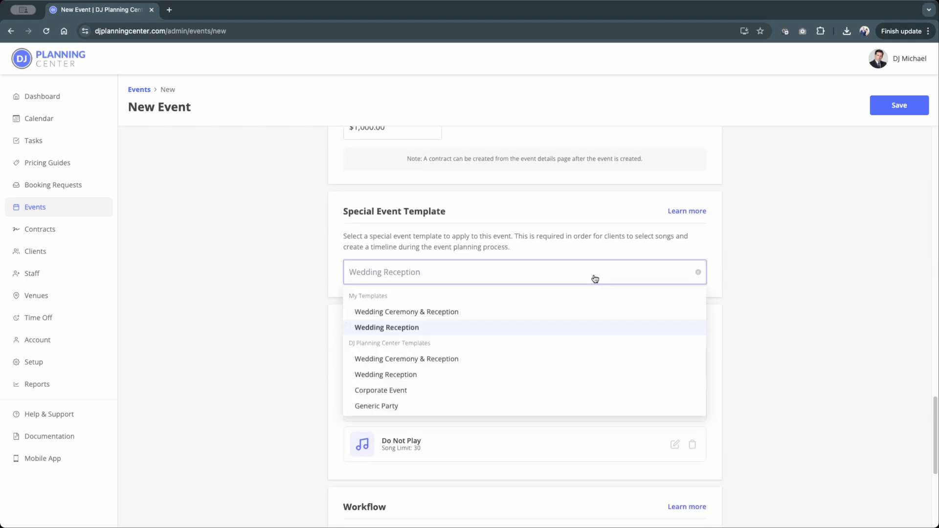
{"action": "left_click", "coordinate": [732, 342]}
Check the form for adding a playlist without adding one, and review the event's assigned workflow and questionnaires.
{"action": "scroll", "coordinate": [790, 391], "scroll_direction": "down", "scroll_amount": 2}
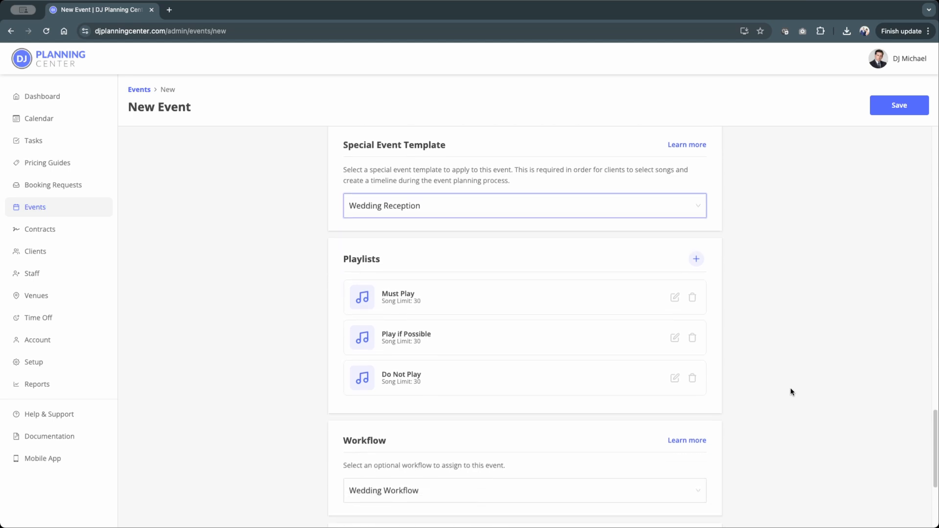
{"action": "left_click", "coordinate": [697, 259]}
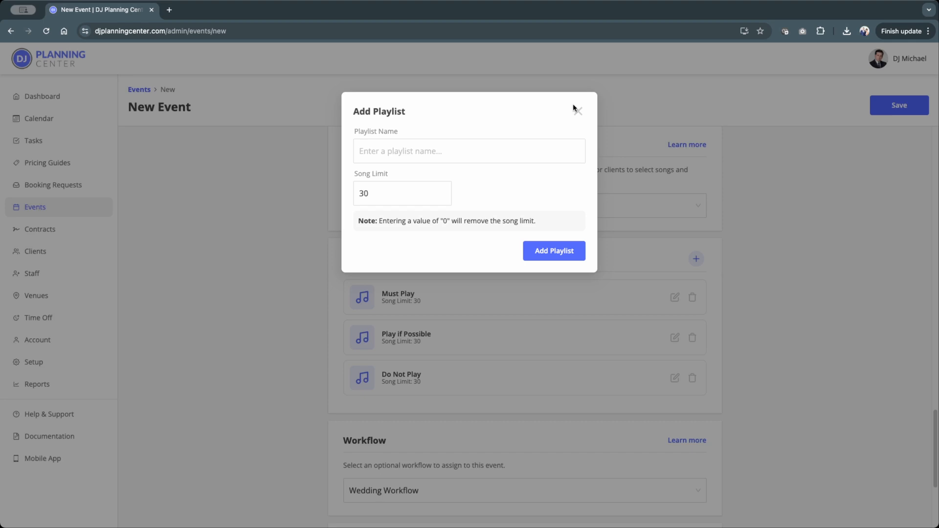
{"action": "left_click", "coordinate": [576, 110]}
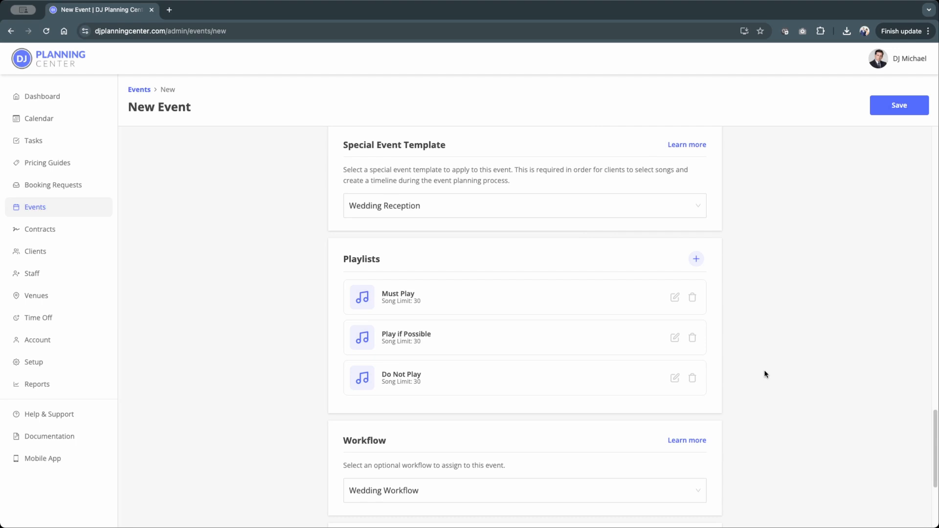
{"action": "scroll", "coordinate": [765, 374], "scroll_direction": "down", "scroll_amount": 3}
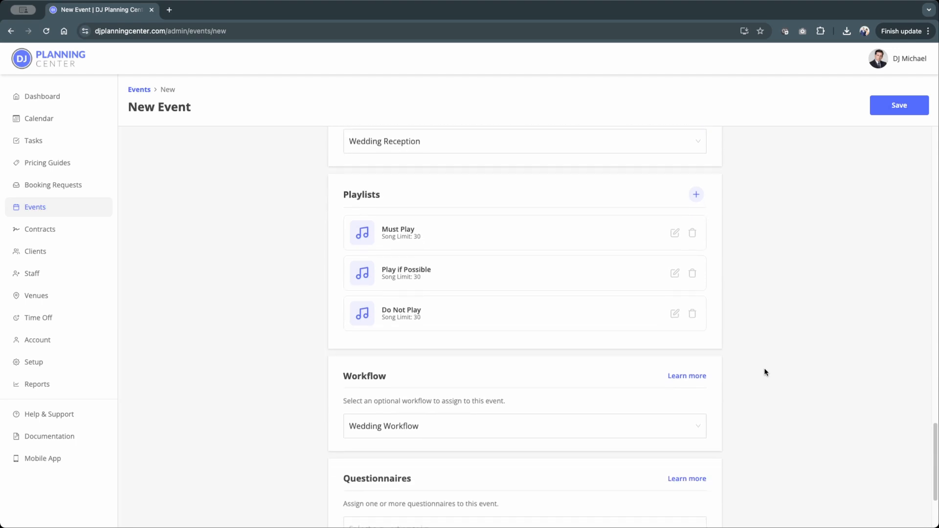
{"action": "scroll", "coordinate": [765, 373], "scroll_direction": "down", "scroll_amount": 1}
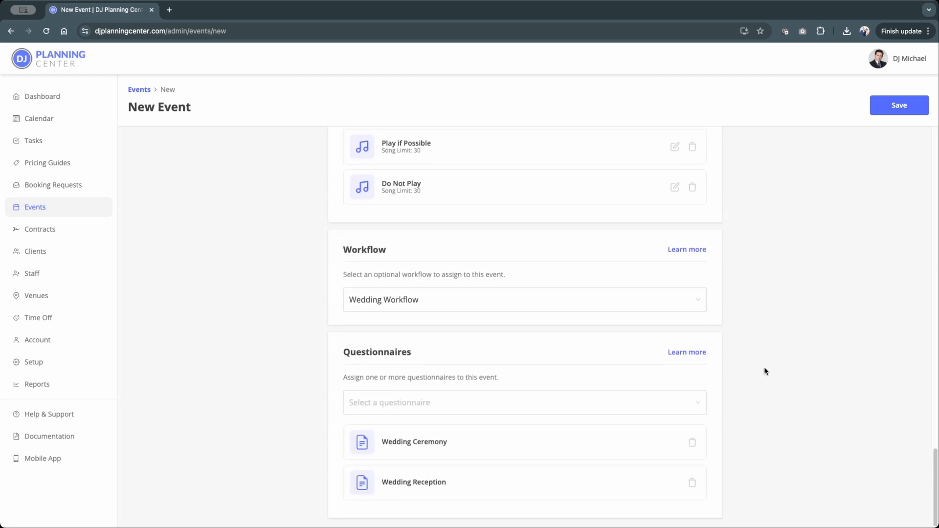